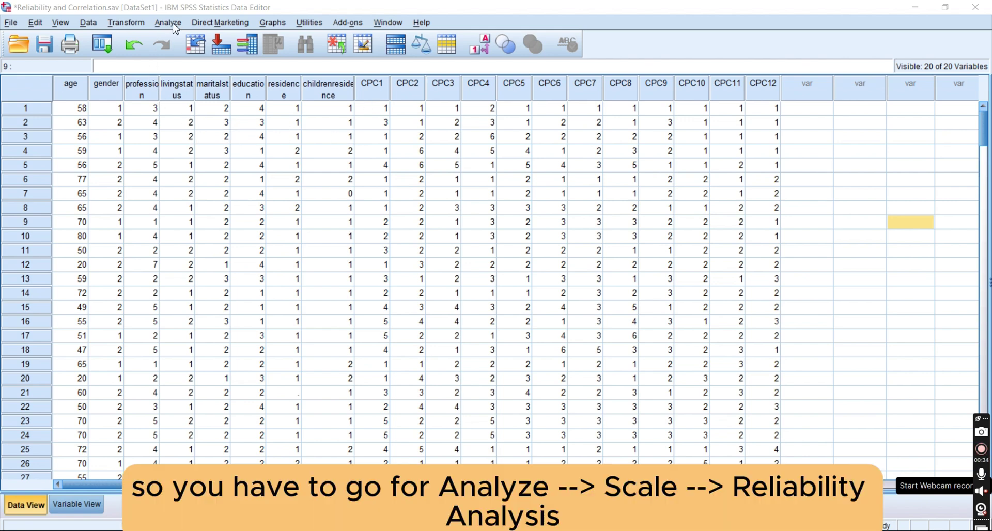
Open the Reliability Analysis procedure for the scale data.
click(172, 25)
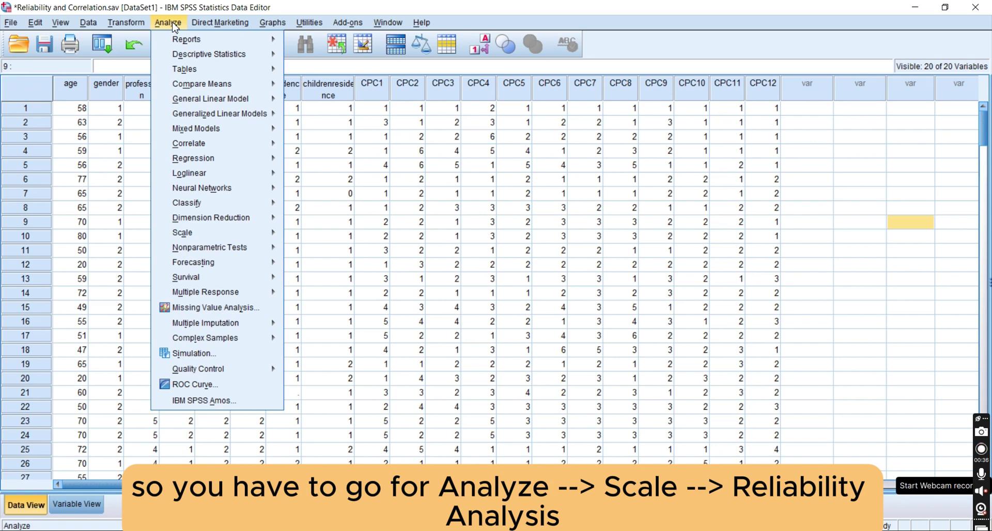
mouse_move(236, 205)
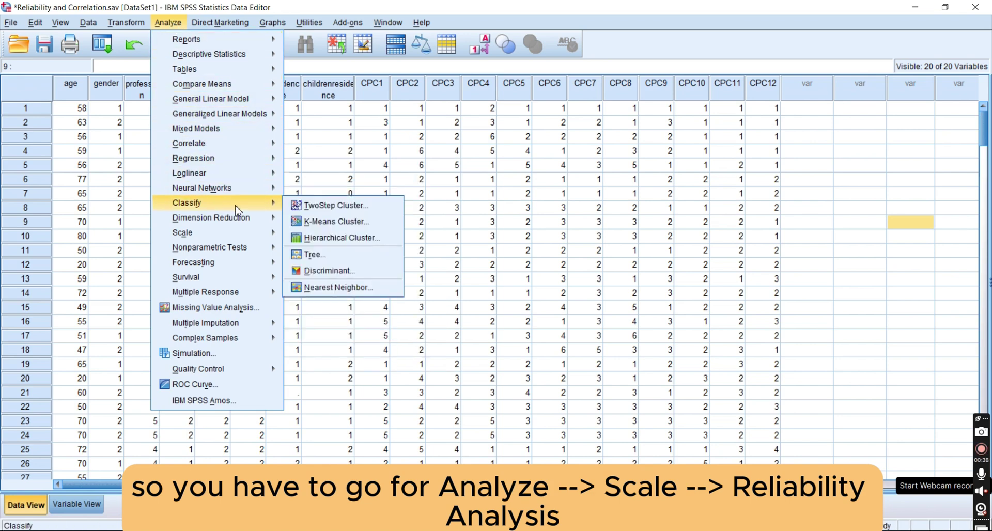
mouse_move(236, 238)
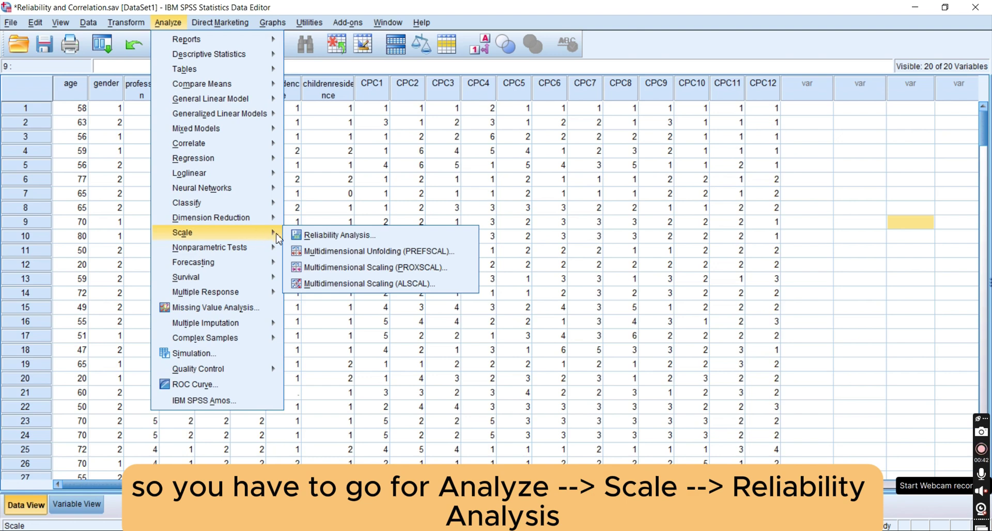
click(380, 237)
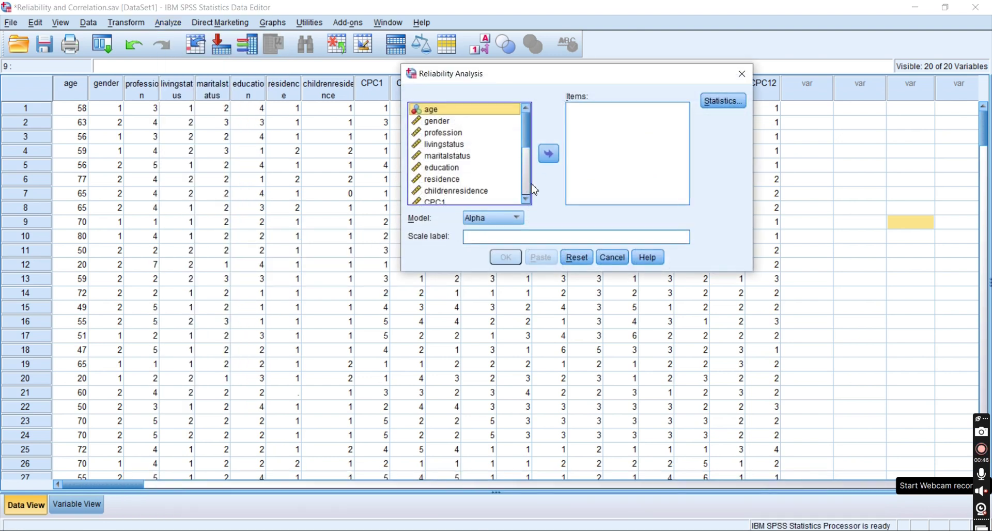
Add the variables CPC1, CPC2 and CPC3 to the items of the reliability analysis.
click(527, 199)
click(527, 199)
click(527, 200)
click(526, 199)
click(527, 200)
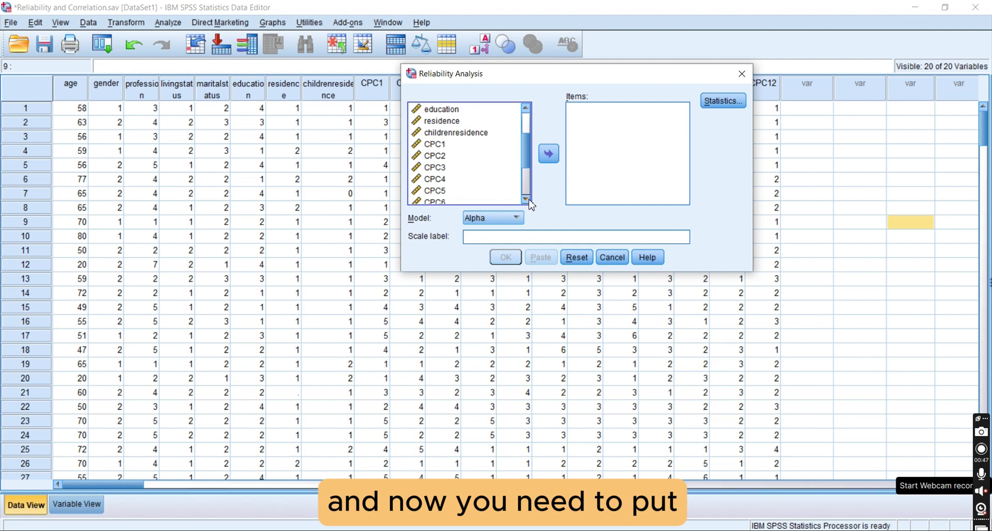
click(438, 148)
key(shift+Down)
key(shift+Down)
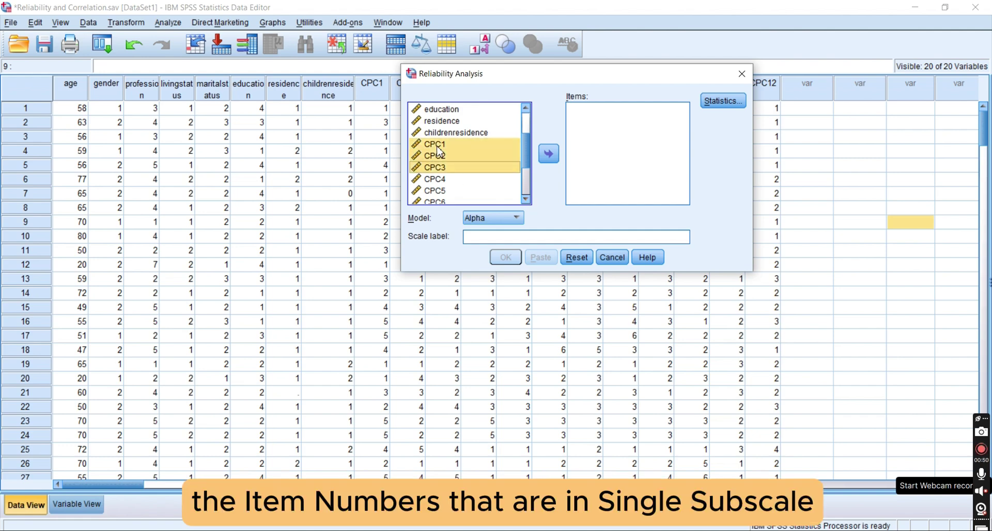
click(550, 154)
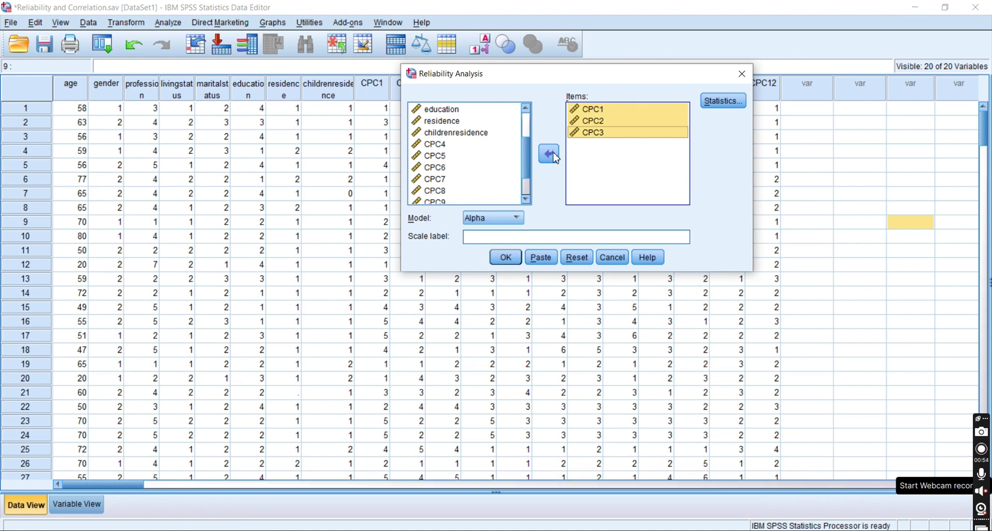
Switch to the Chrome window with the Frontiers article on validating the revised Compound PsyCap Scale (CPC-12R).
key(alt+Tab)
key(alt+Tab)
key(alt+Tab)
key(alt+Tab)
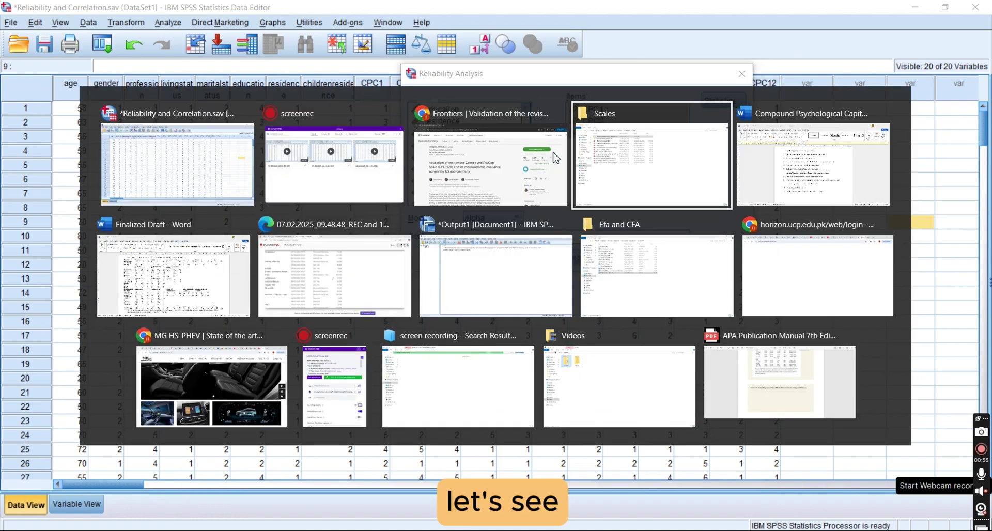
key(alt+shift+Tab)
key(alt+shift+Tab)
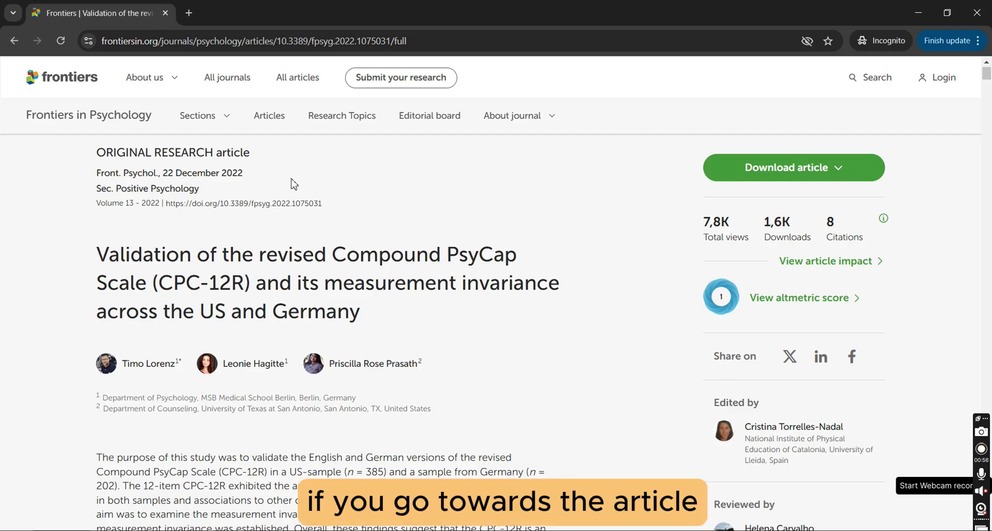
Find the table of CPC-12R items in the article and open its image enlarged.
scroll(369, 295, down, 3)
scroll(368, 294, down, 8)
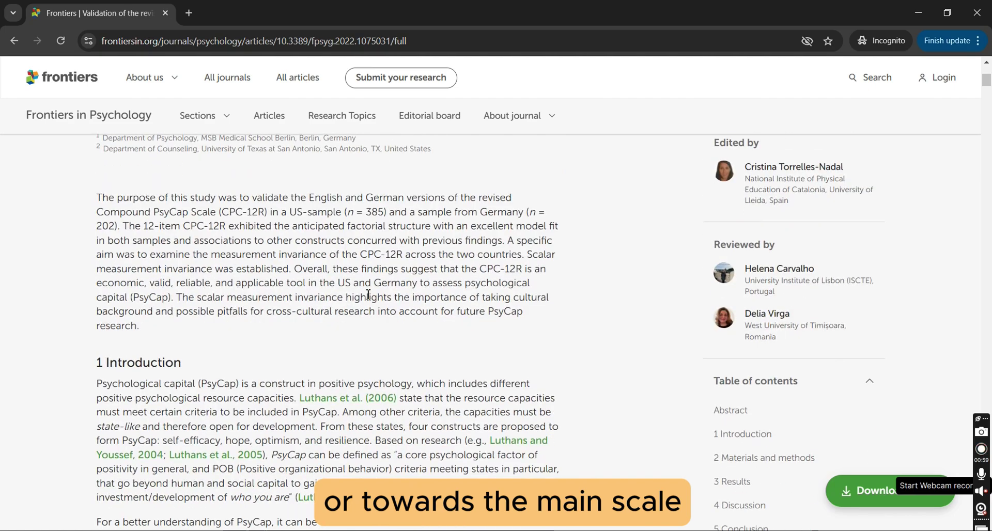
scroll(368, 299, down, 3)
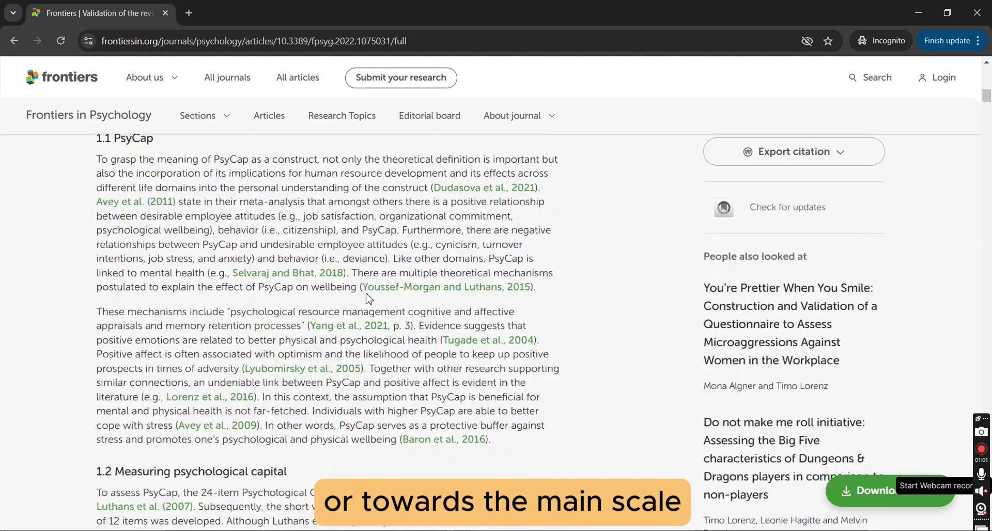
scroll(187, 333, down, 6)
scroll(188, 333, down, 20)
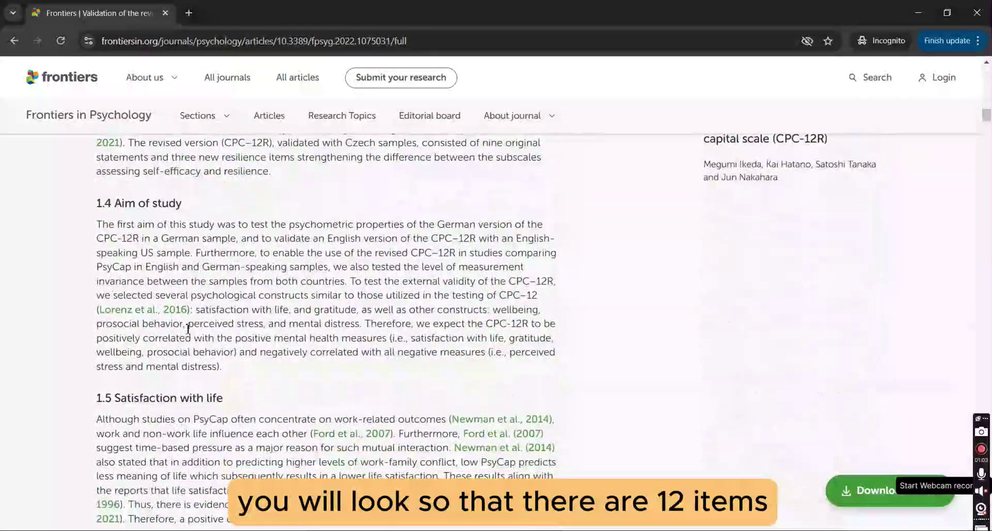
scroll(188, 333, down, 4)
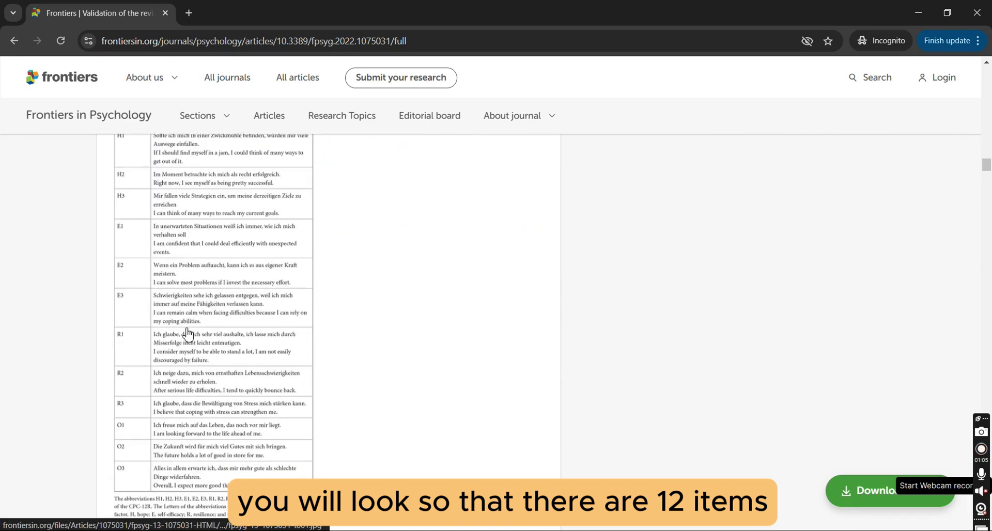
click(197, 271)
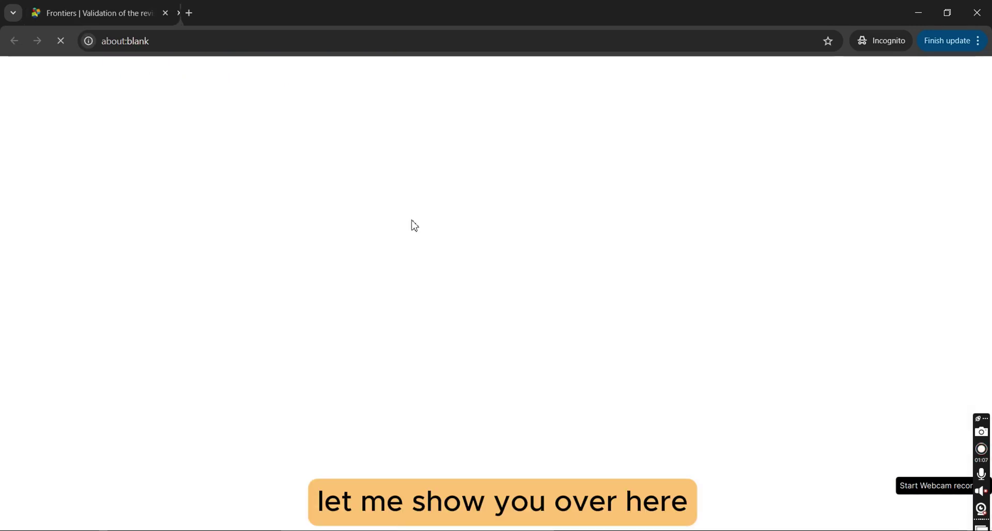
click(457, 107)
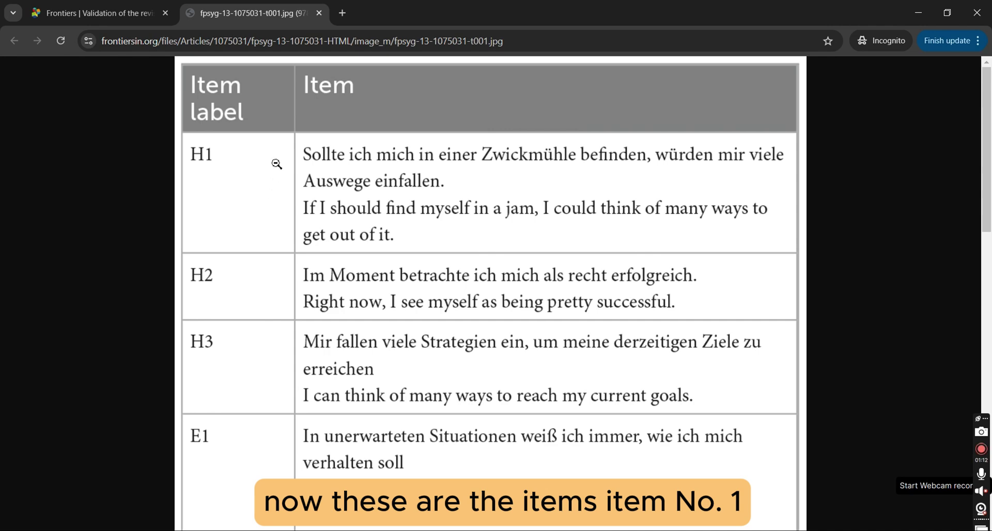
Examine the item labels H1 to O3 to see which items belong to each CPC-12R subscale.
scroll(252, 368, down, 1)
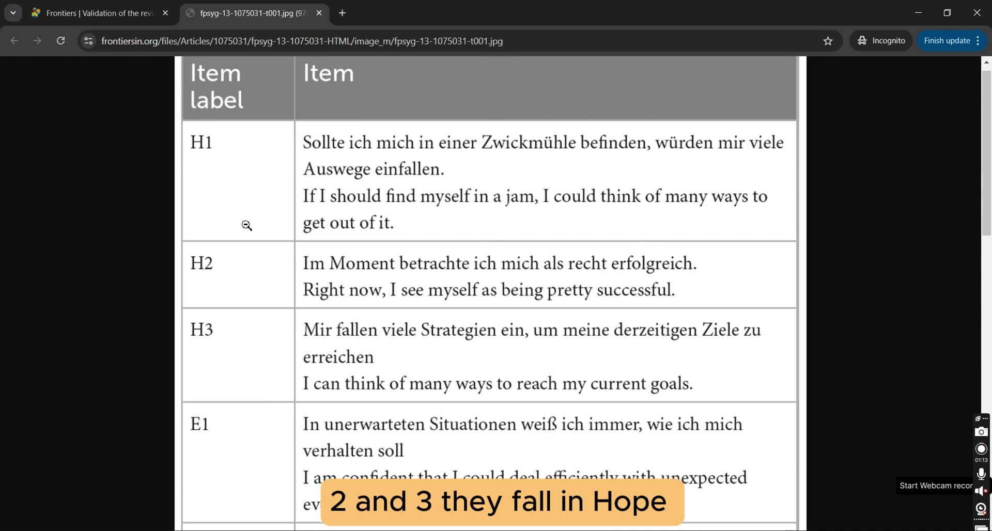
scroll(248, 364, down, 2)
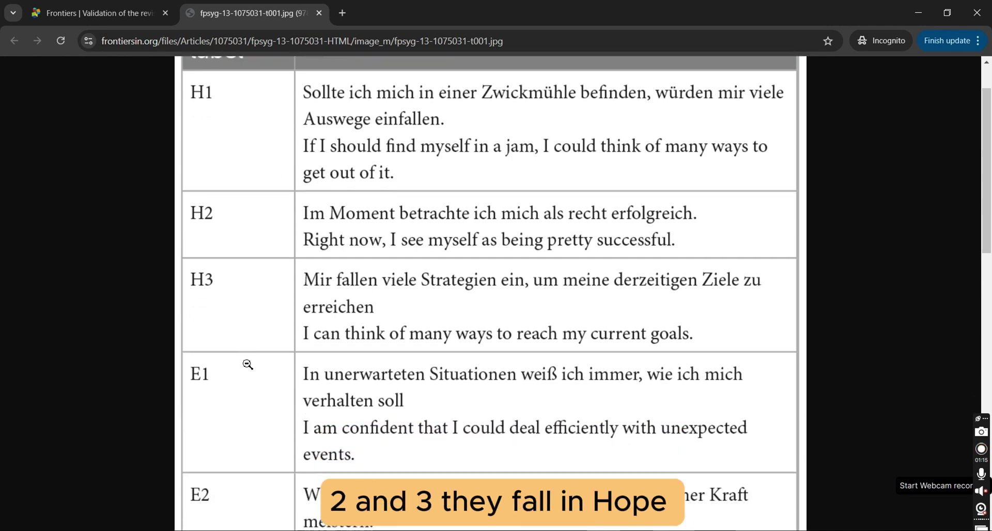
scroll(251, 321, down, 3)
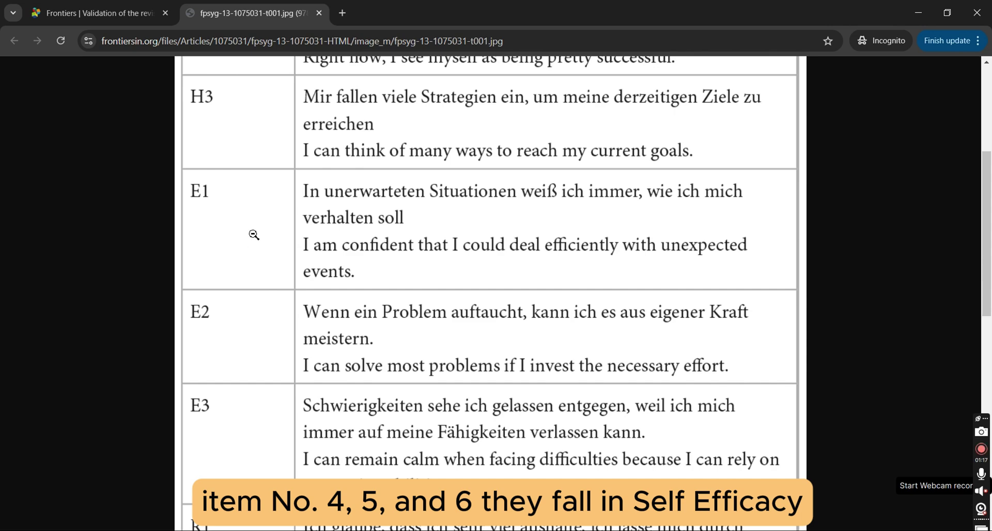
scroll(254, 235, down, 2)
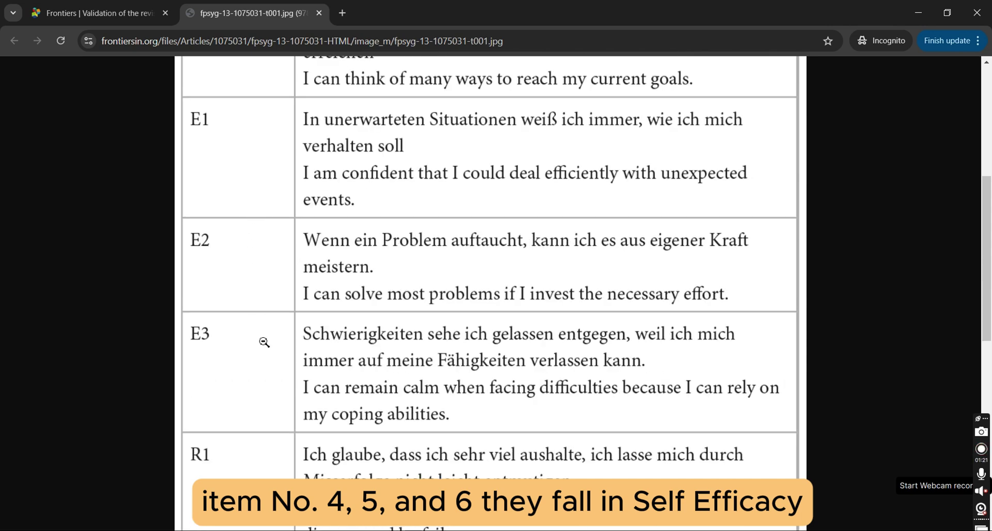
scroll(261, 341, down, 1)
scroll(264, 342, down, 4)
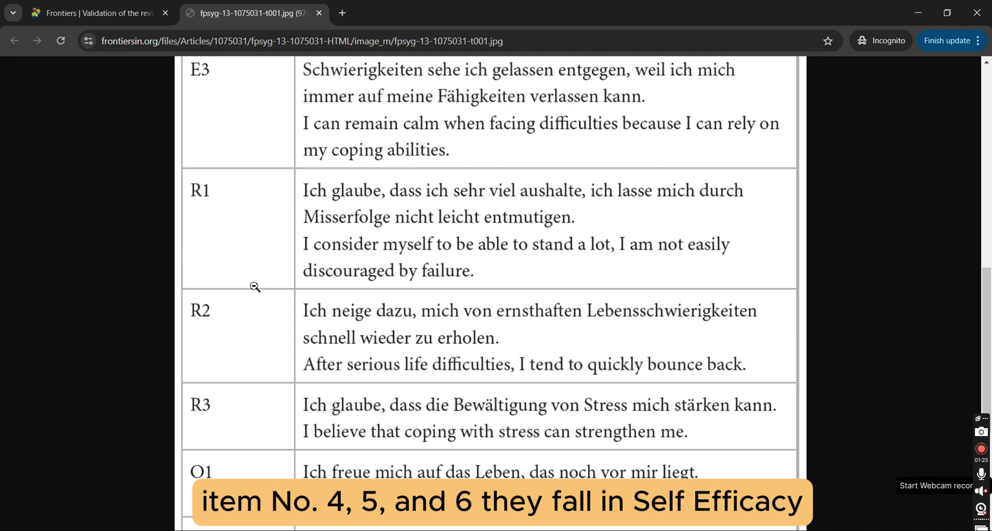
scroll(262, 332, down, 2)
scroll(256, 309, down, 3)
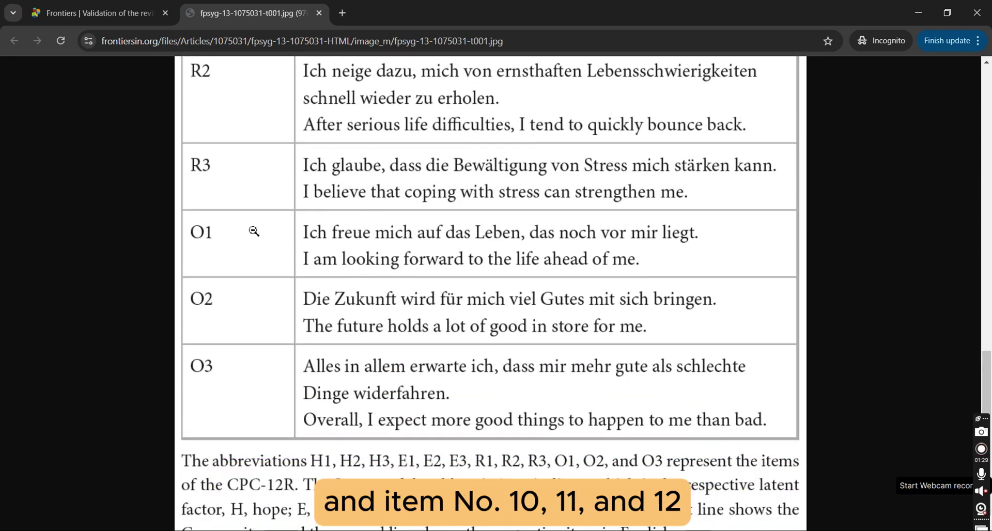
scroll(263, 367, down, 1)
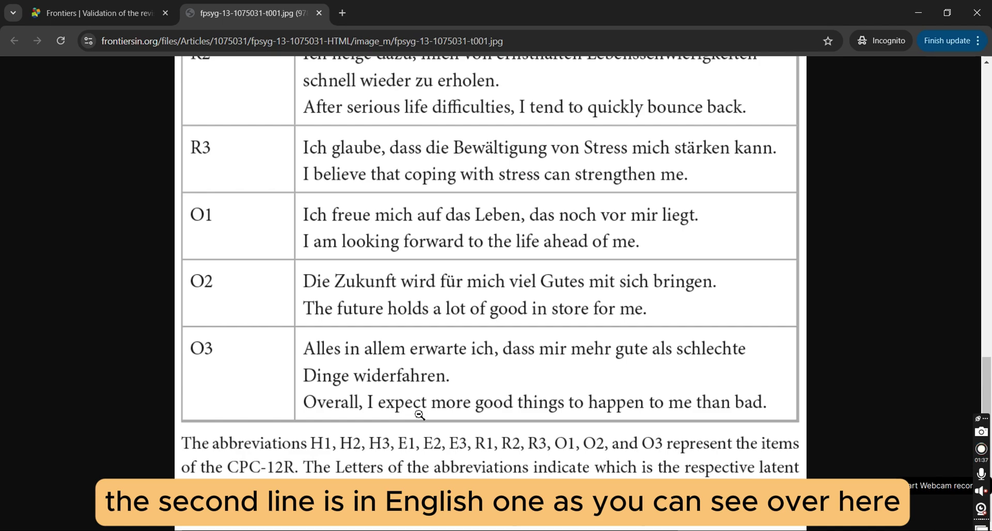
scroll(420, 415, up, 9)
scroll(419, 415, up, 6)
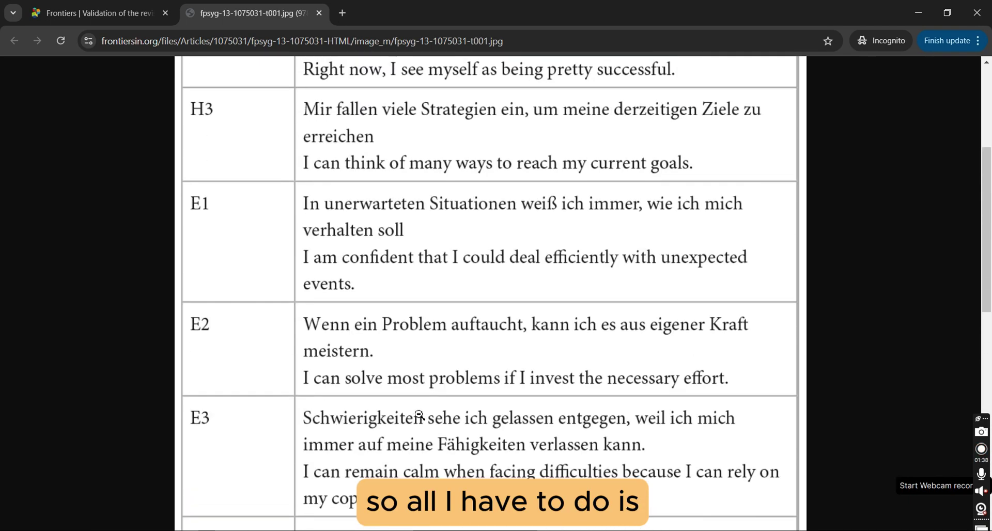
scroll(261, 269, down, 10)
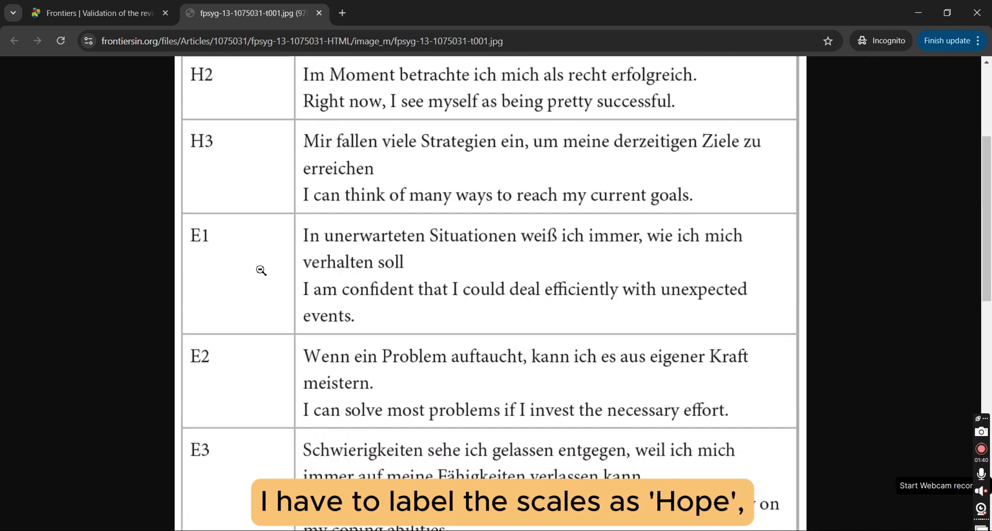
scroll(261, 270, down, 4)
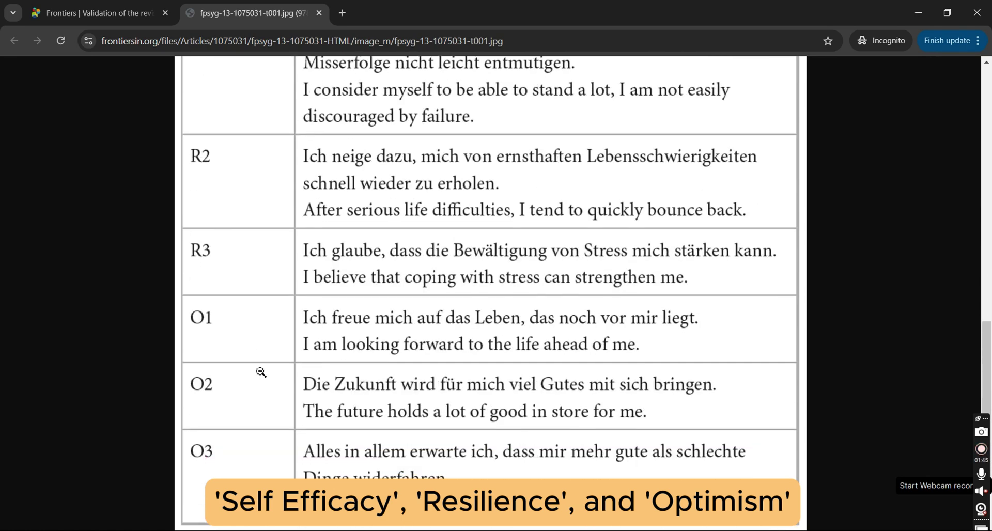
Return to the Reliability Analysis dialog in SPSS and set the scale label to Hope.
key(alt+Tab)
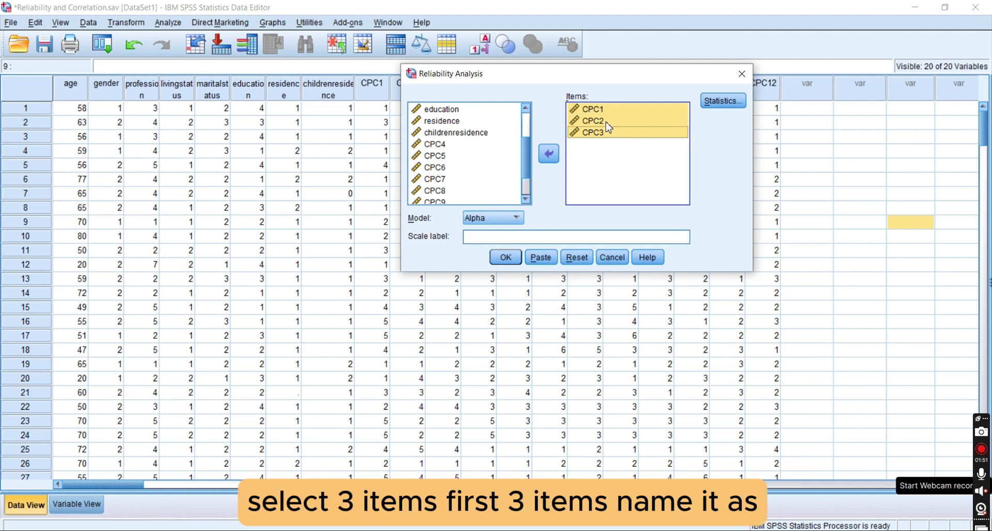
click(528, 237)
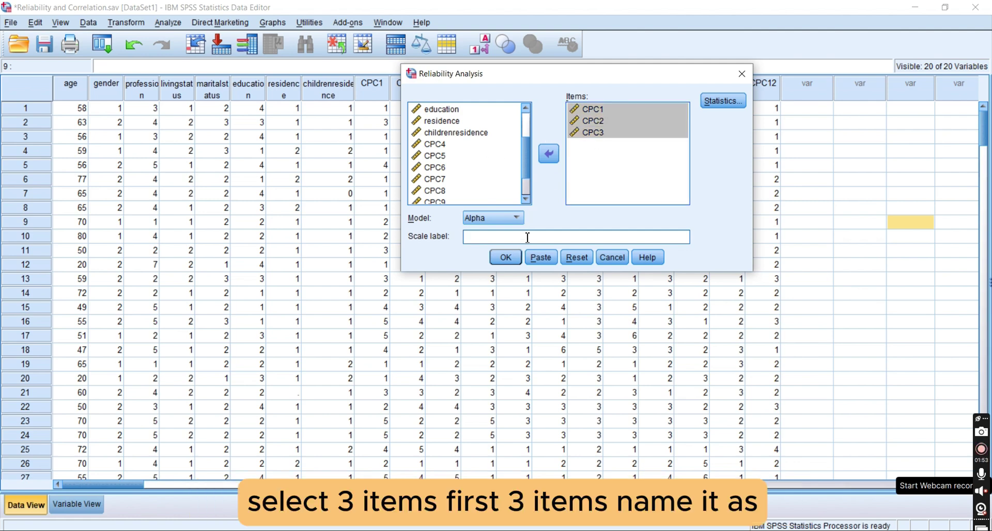
text(Hope)
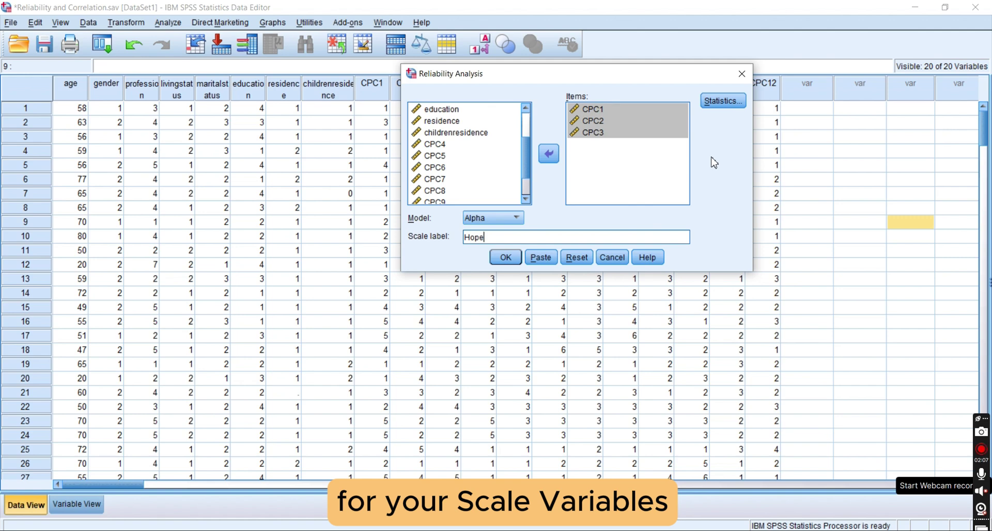
Request descriptives for item, scale and scale if item deleted, plus inter-item correlations, in the reliability statistics.
click(723, 103)
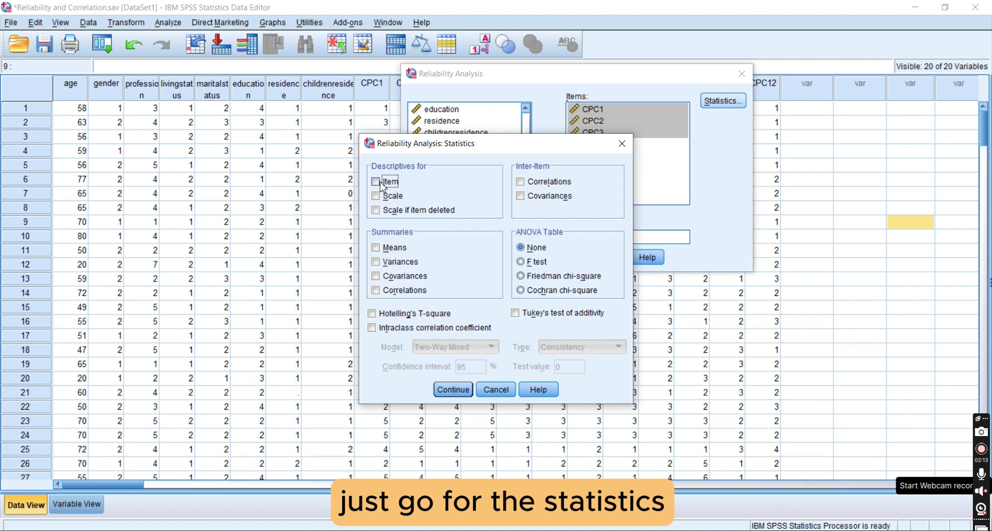
click(387, 183)
click(388, 196)
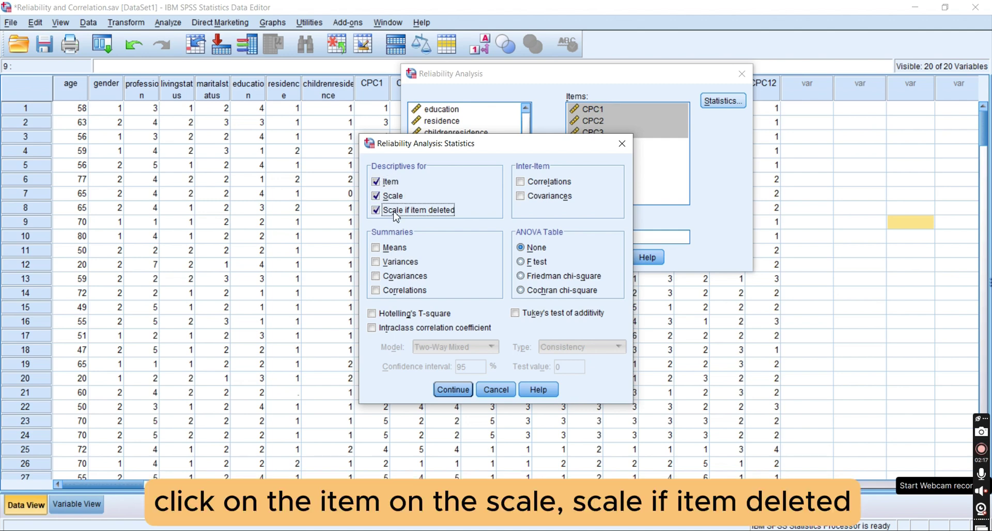
click(523, 183)
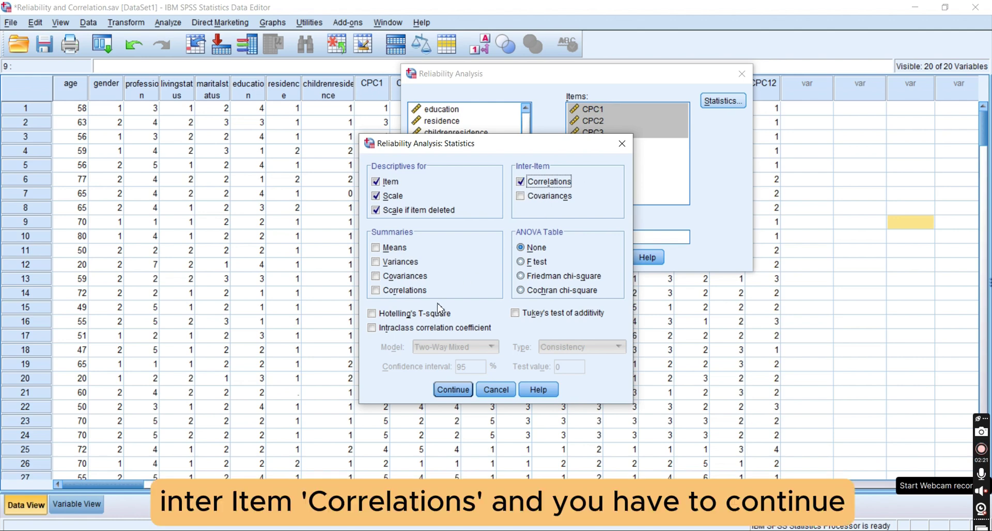
click(461, 391)
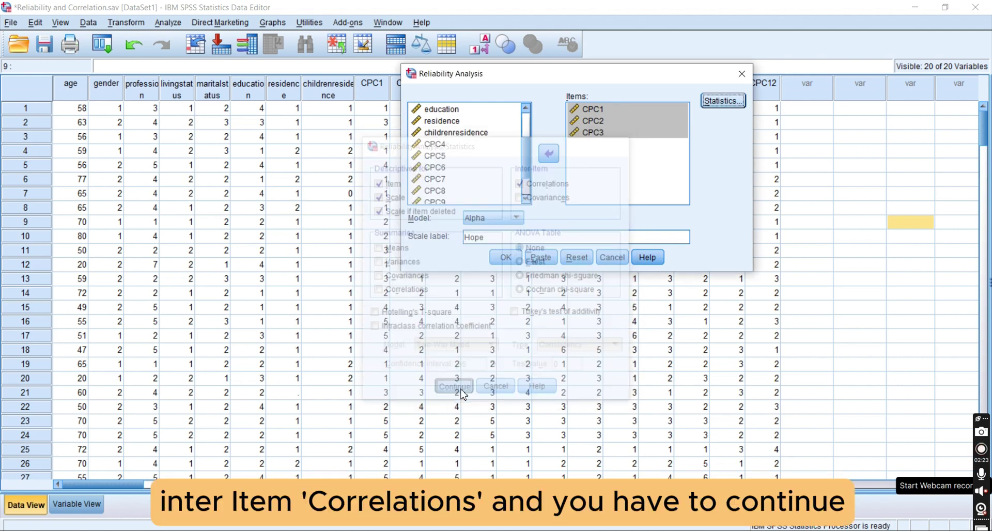
Add the Means summary to the reliability statistics and run the analysis for the Hope scale.
click(723, 102)
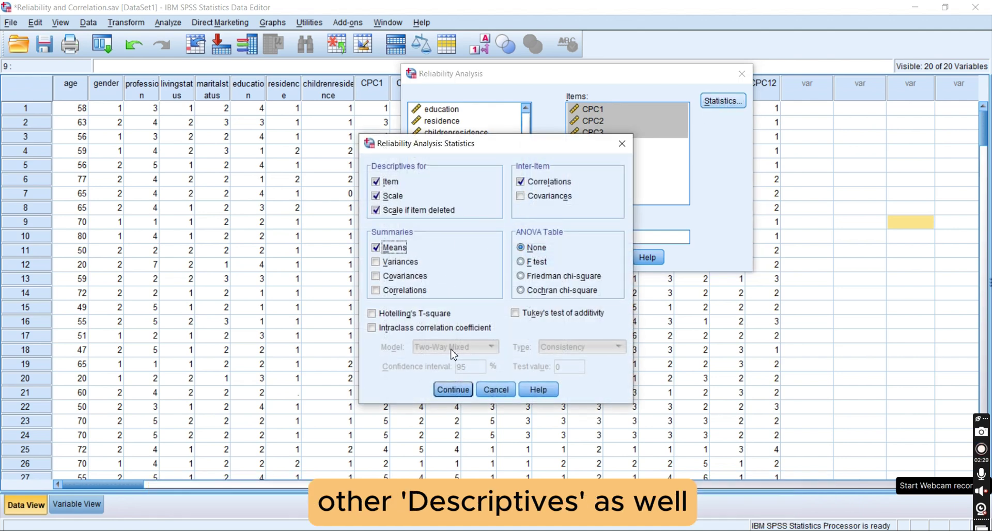
click(457, 393)
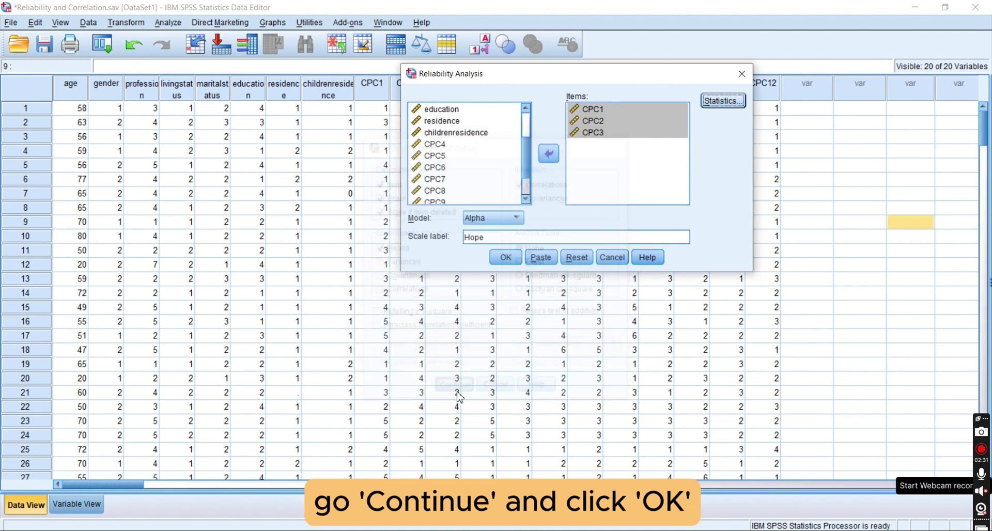
click(508, 258)
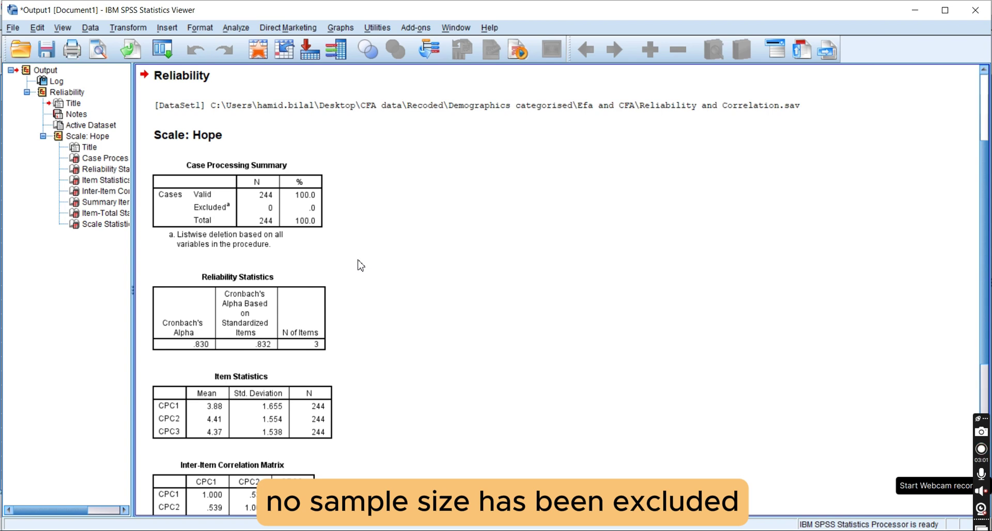
Review the Hope scale output, comparing the overall Cronbach's alpha with the alpha if item deleted for CPC1 to CPC3.
scroll(361, 265, down, 2)
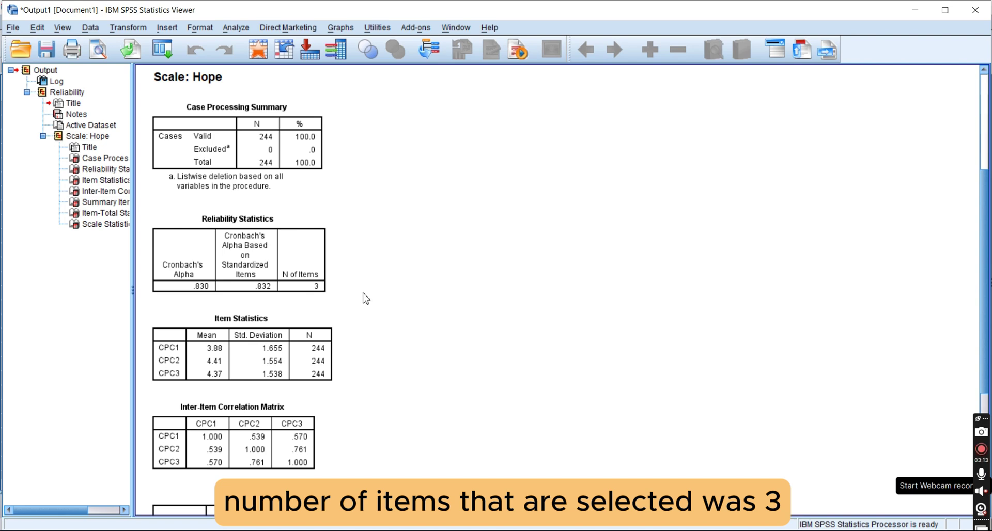
scroll(365, 298, down, 3)
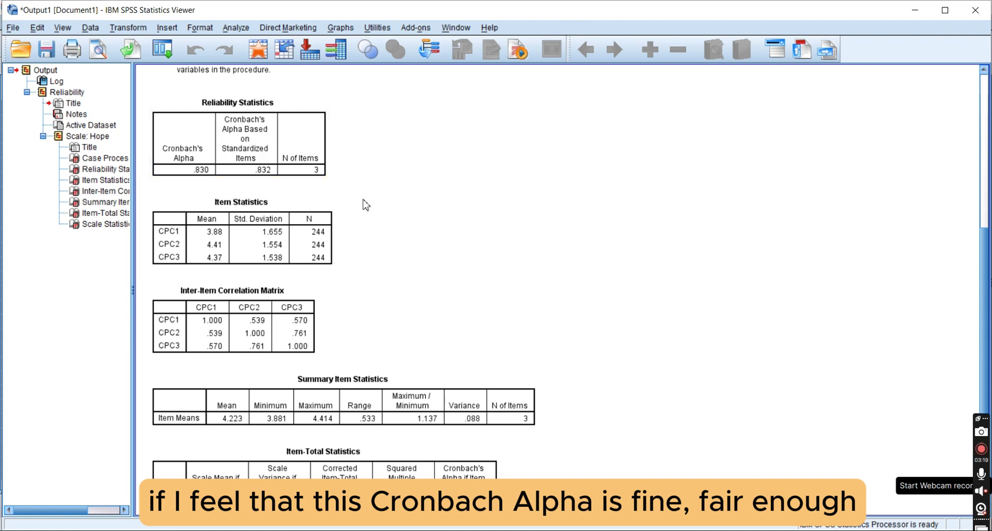
scroll(432, 231, down, 2)
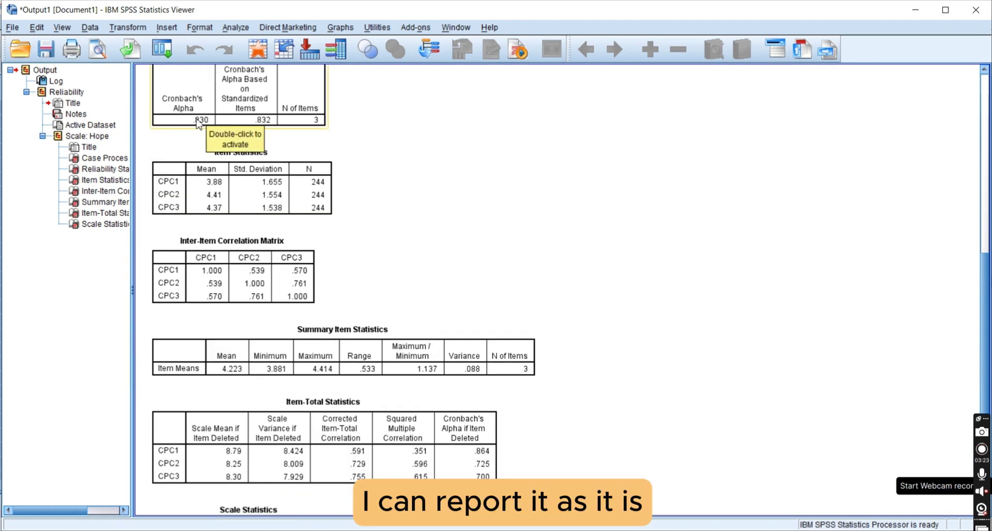
scroll(428, 237, down, 2)
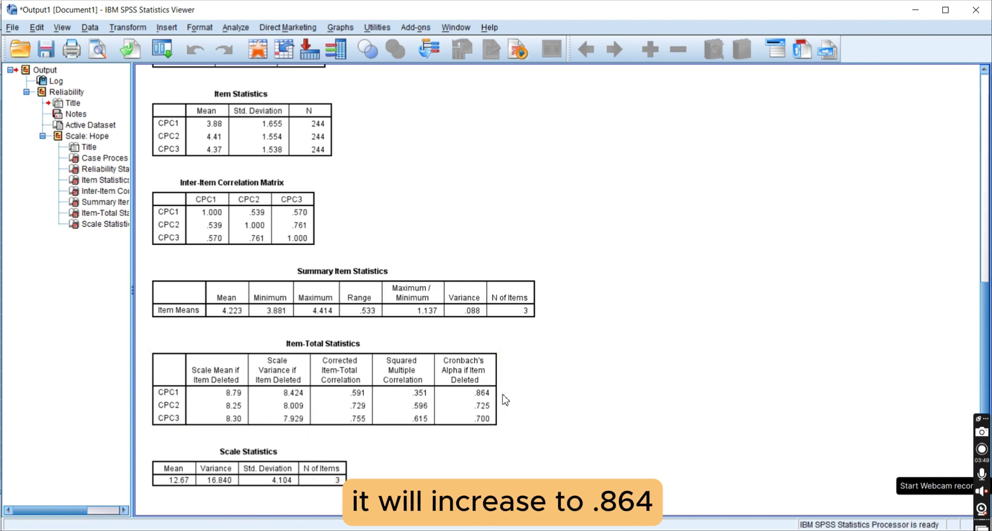
scroll(505, 399, up, 5)
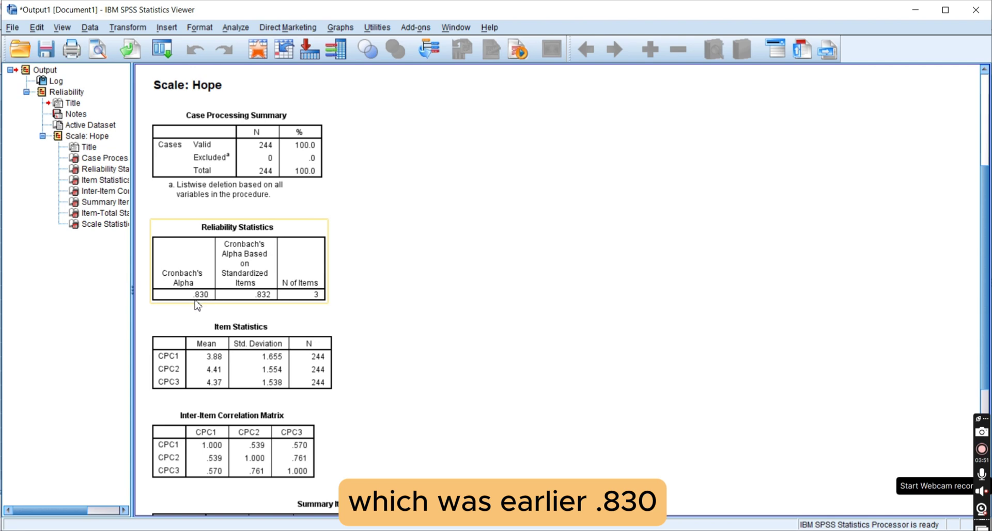
scroll(206, 305, down, 5)
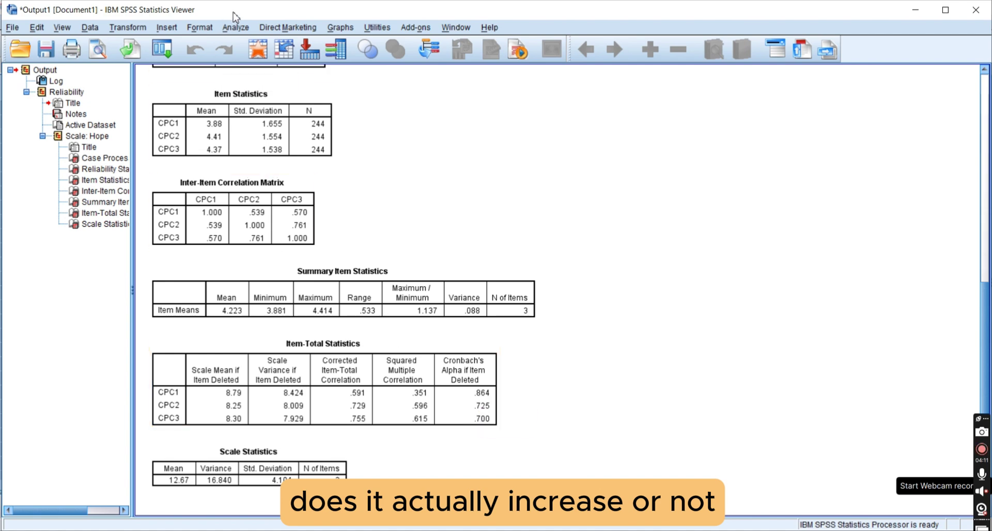
Rerun the Hope reliability analysis without item CPC1 and review the resulting reliability tables.
click(235, 27)
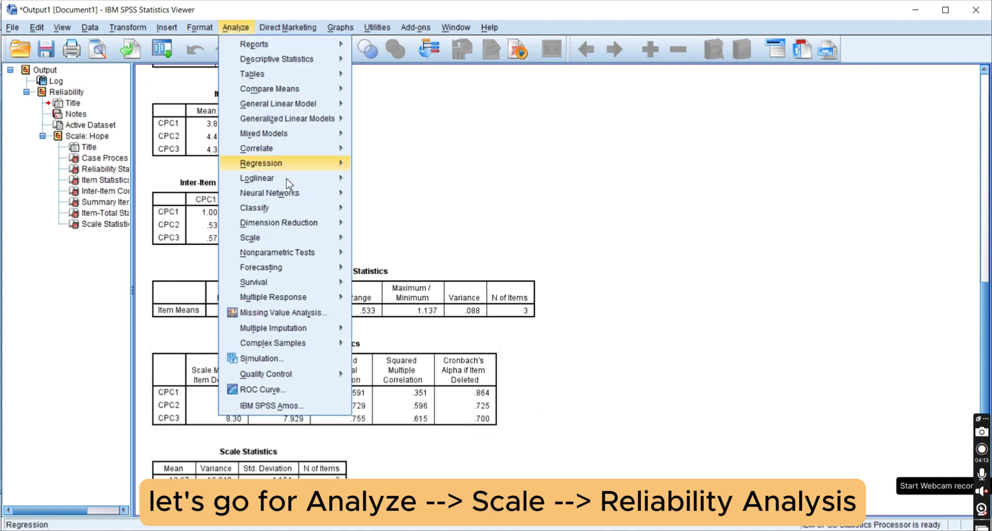
mouse_move(301, 242)
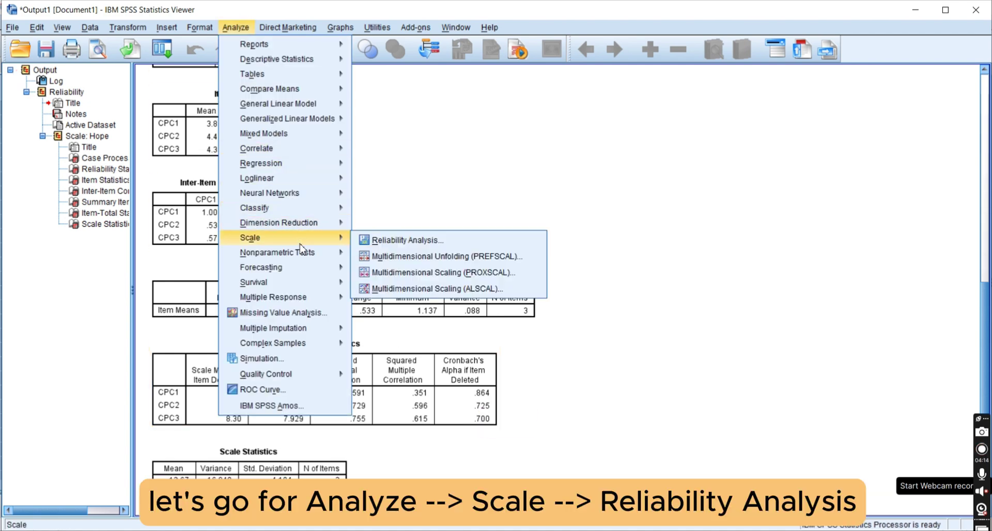
click(407, 240)
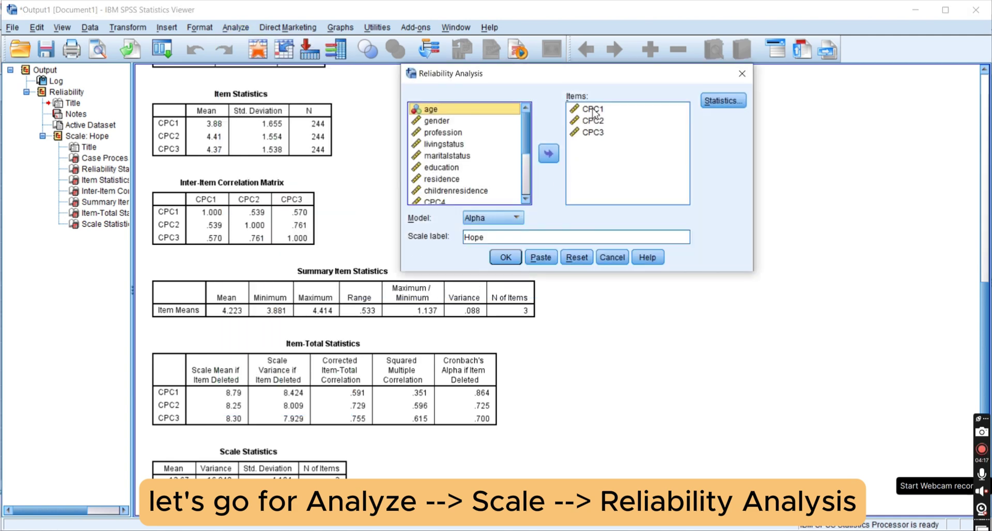
click(593, 109)
click(549, 154)
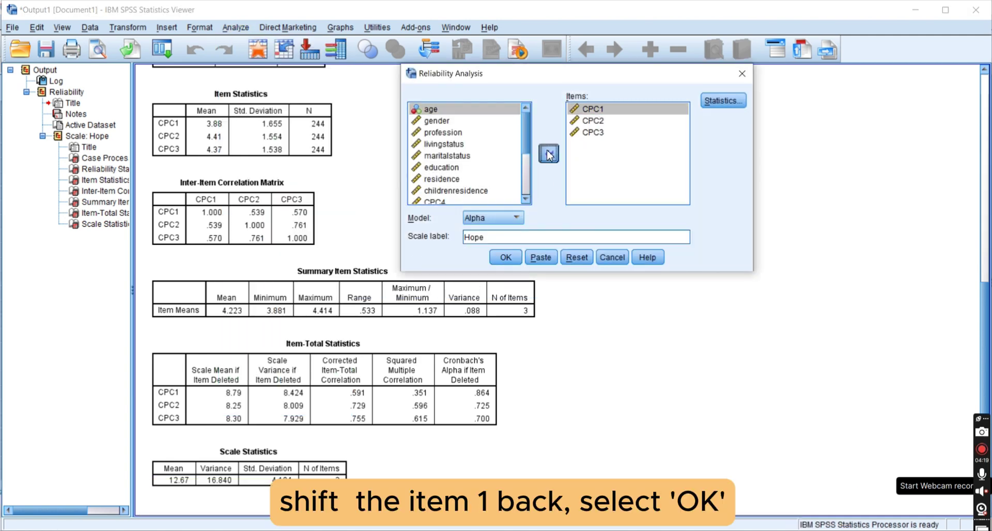
click(505, 258)
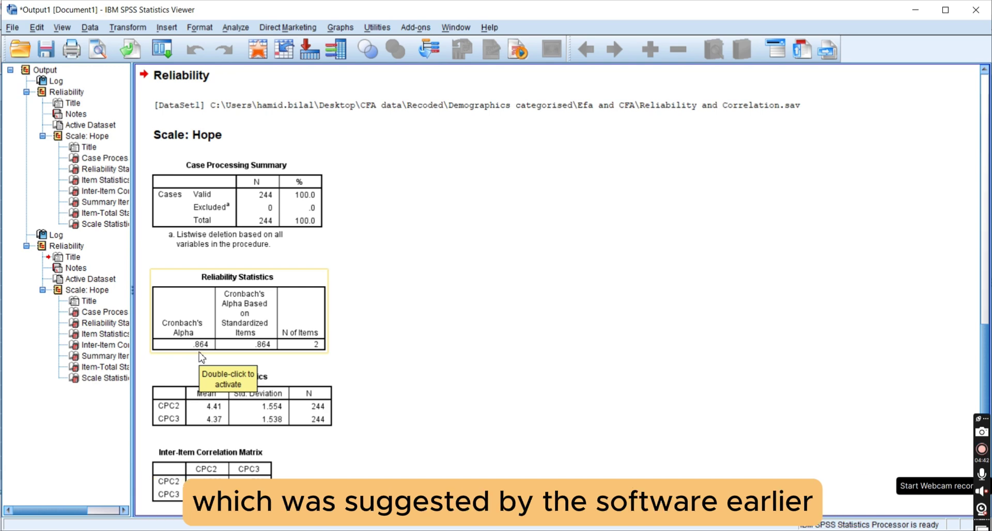
scroll(307, 351, down, 5)
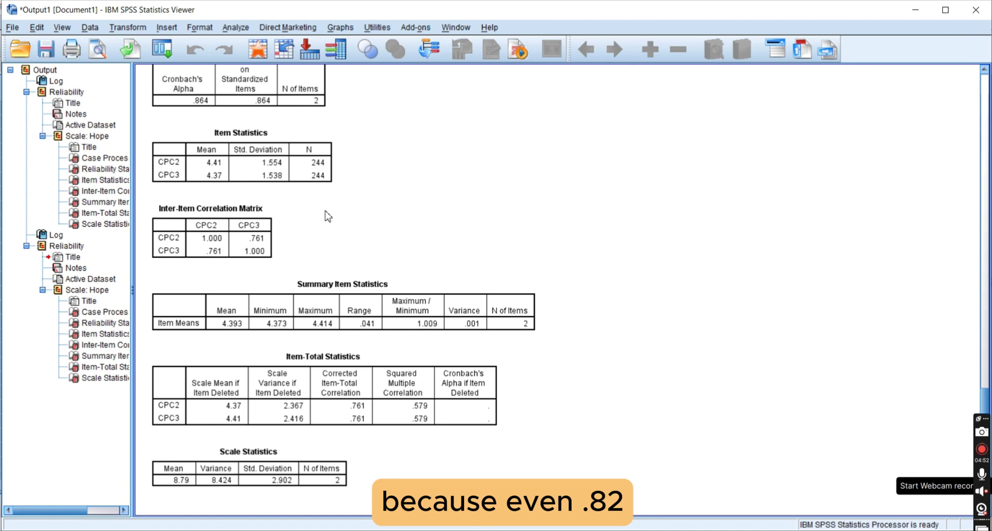
scroll(327, 216, up, 5)
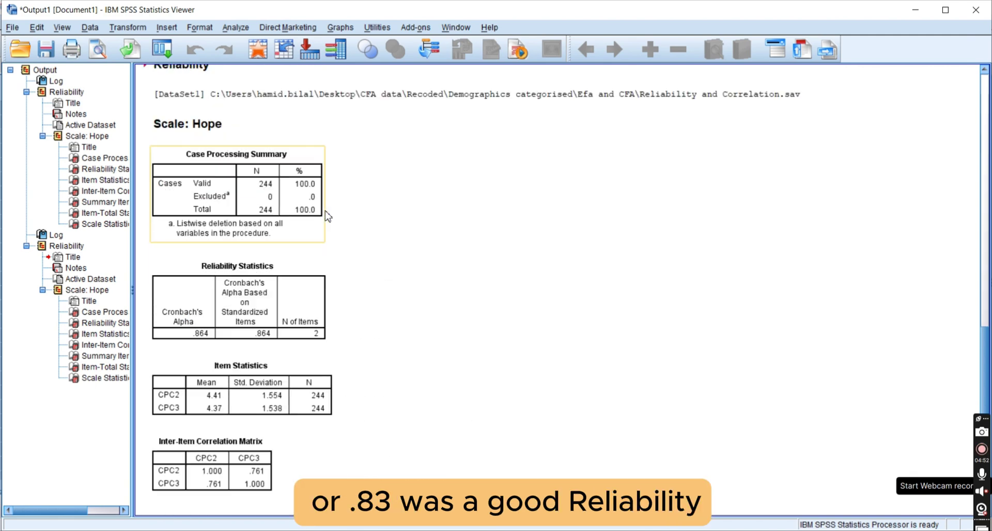
Put CPC1 back among the Hope items and rerun the reliability analysis.
click(235, 27)
mouse_move(266, 240)
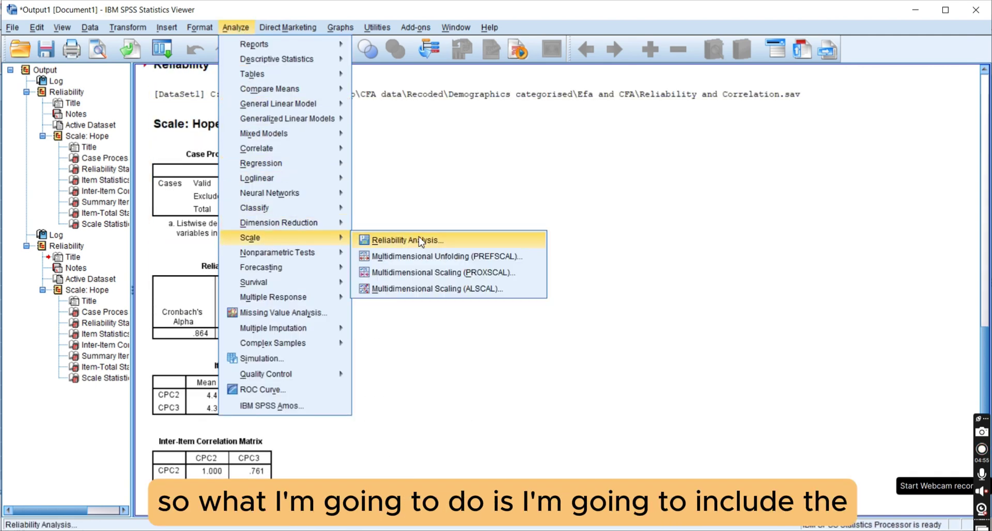
click(443, 240)
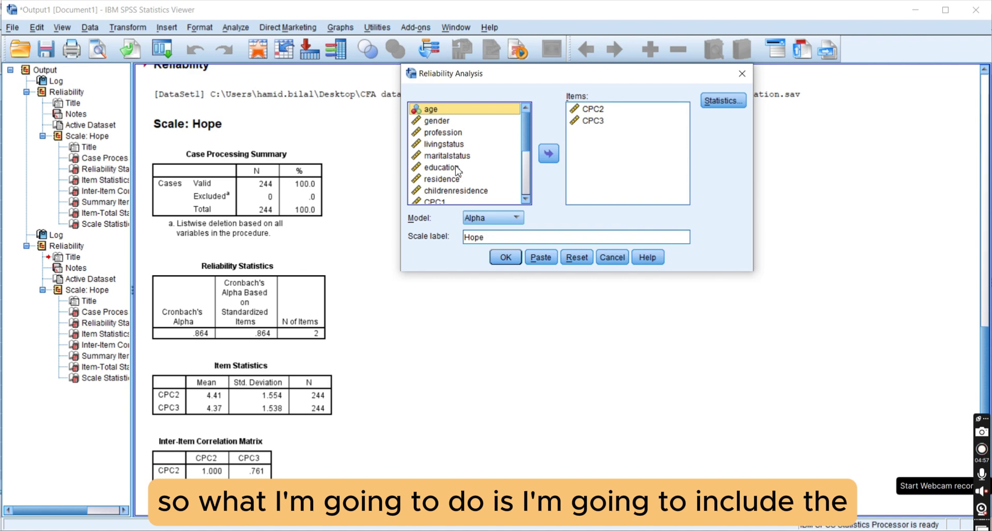
click(435, 201)
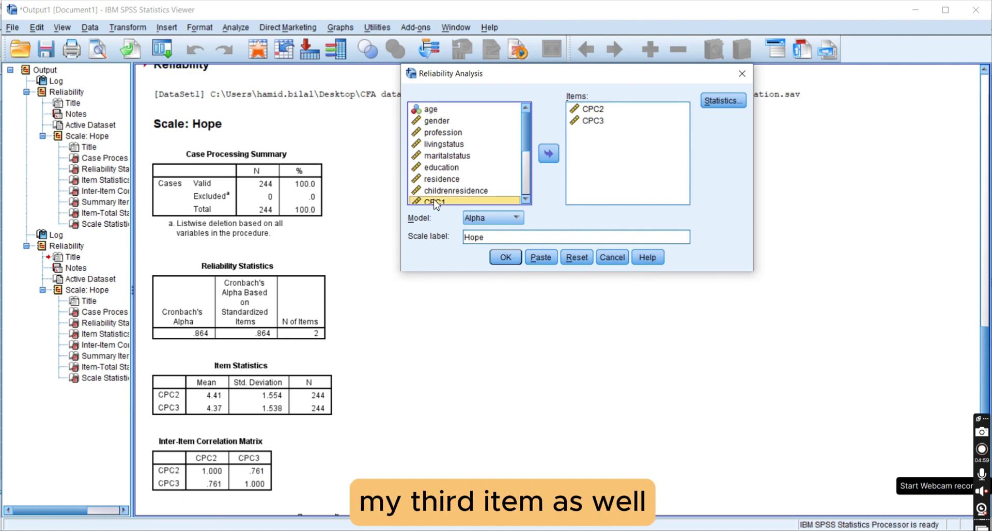
click(548, 153)
click(506, 254)
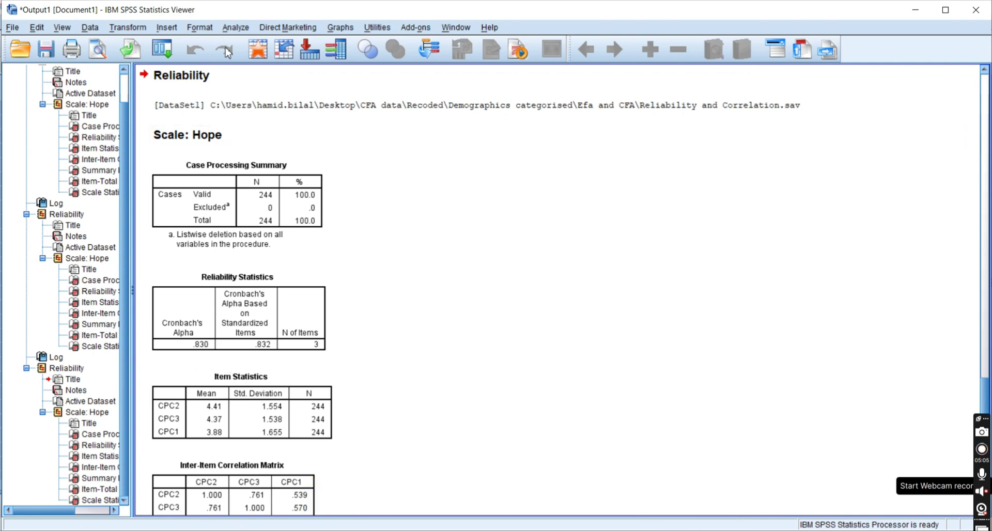
Reopen the Reliability Analysis and remove CPC1, CPC2 and CPC3 from the analysed items.
click(236, 28)
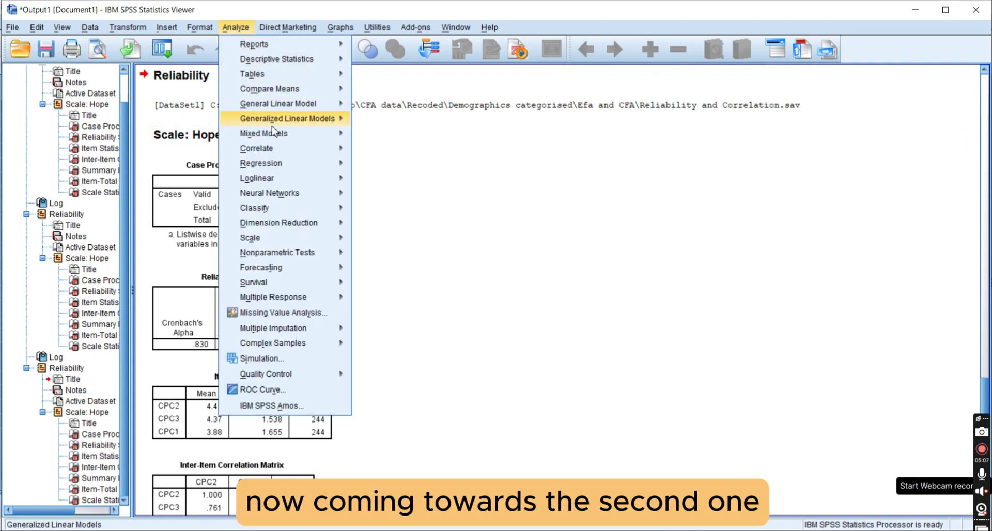
mouse_move(263, 245)
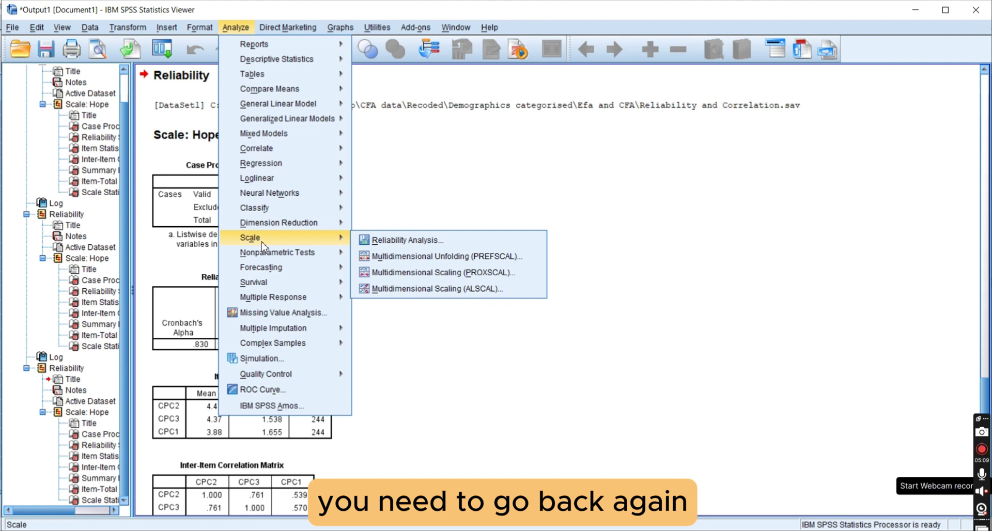
click(427, 240)
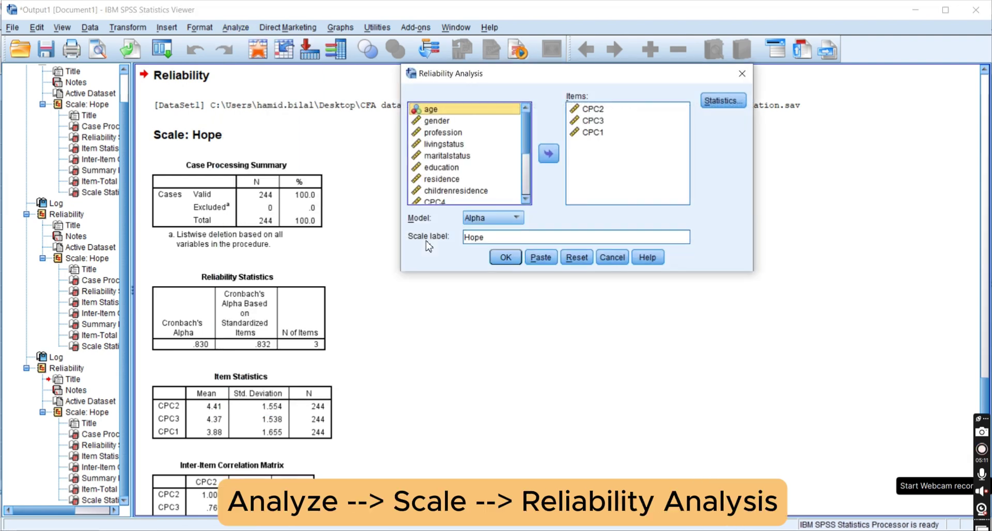
click(589, 133)
shift+click(591, 109)
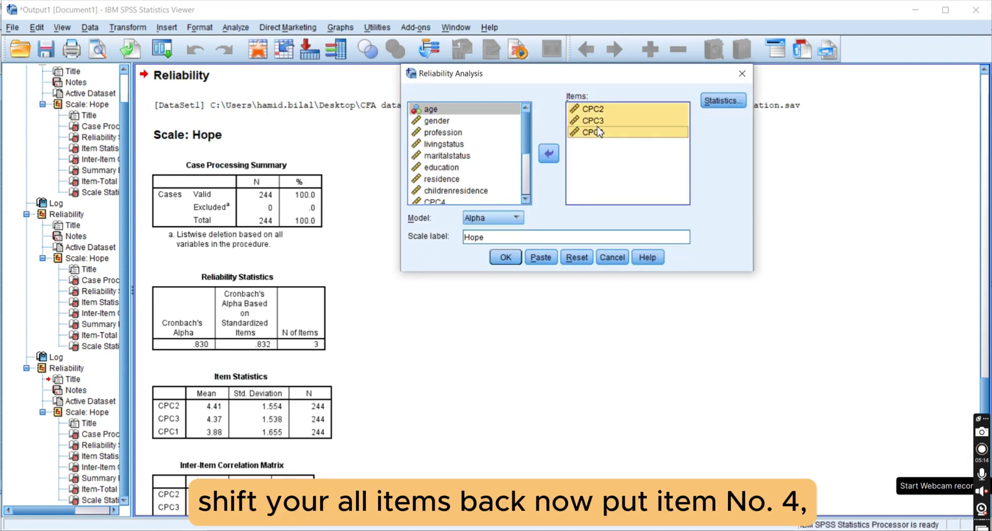
click(549, 155)
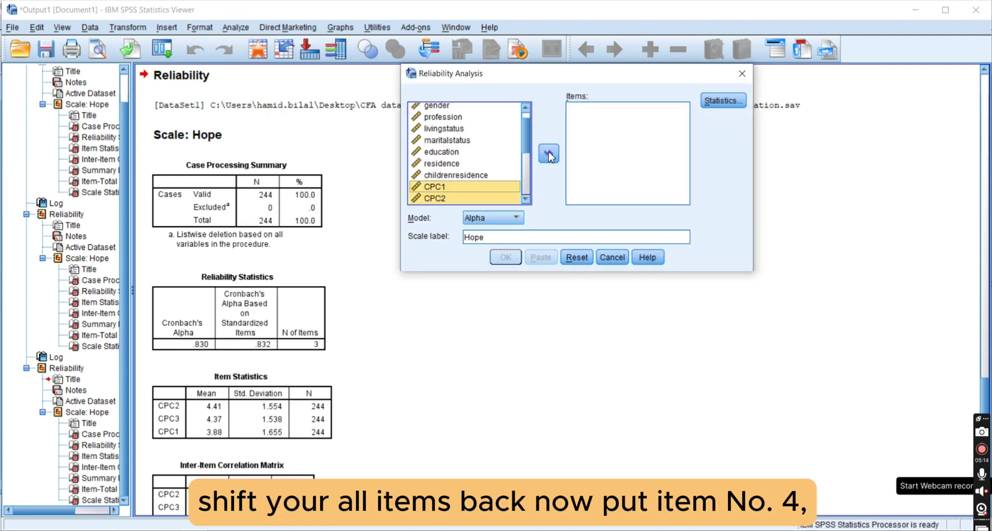
Add CPC4, CPC5 and CPC6 as the items of the reliability analysis.
scroll(447, 195, down, 1)
click(440, 190)
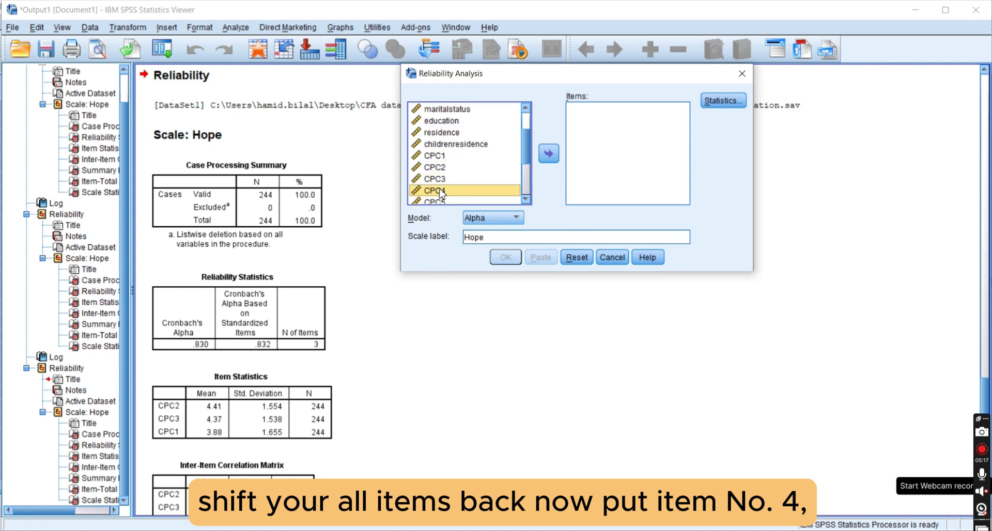
key(shift+Down)
key(shift+Down)
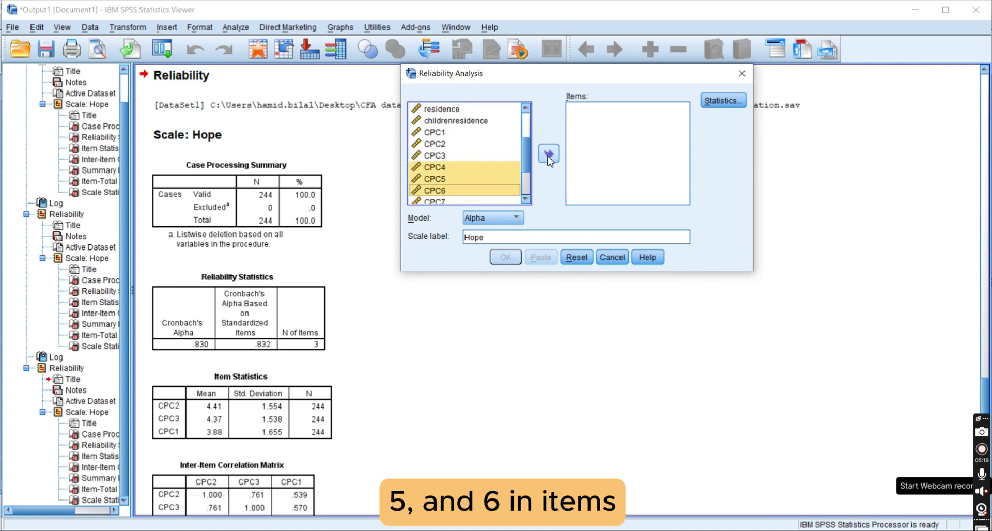
click(549, 155)
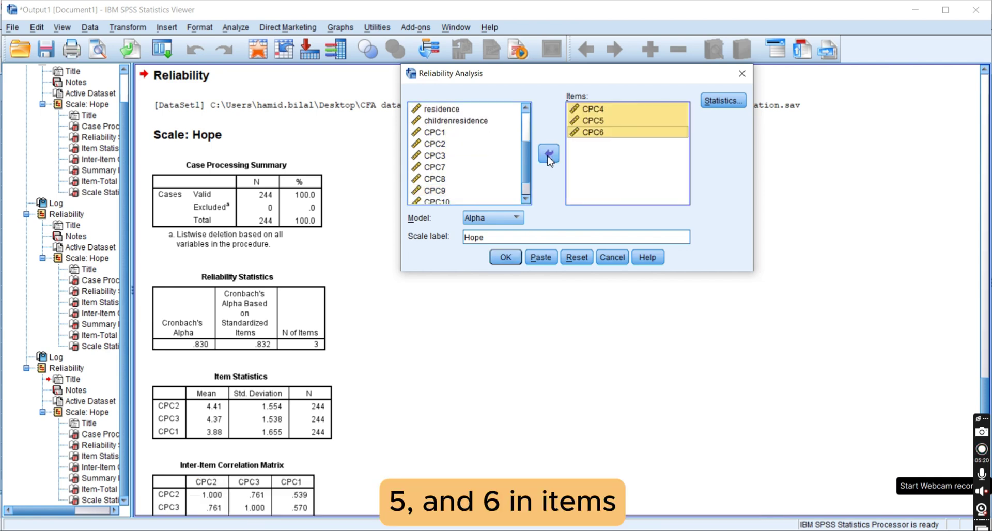
Clear the scale label Hope in the Reliability Analysis dialog.
click(506, 238)
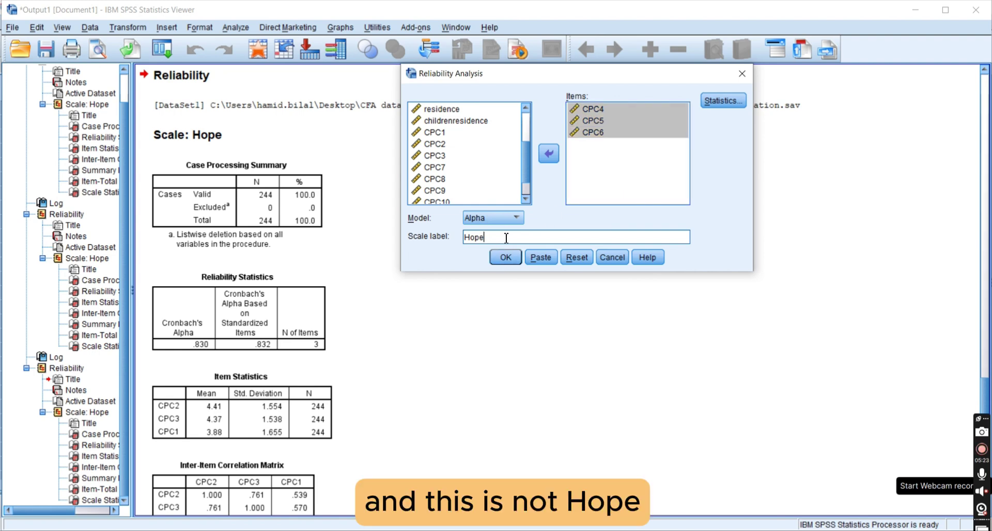
double_click(506, 238)
key(BackSpace)
Switch to the browser and check the CPC-12R item table for the subscale containing E1 to E3.
key(alt+Tab)
key(Tab)
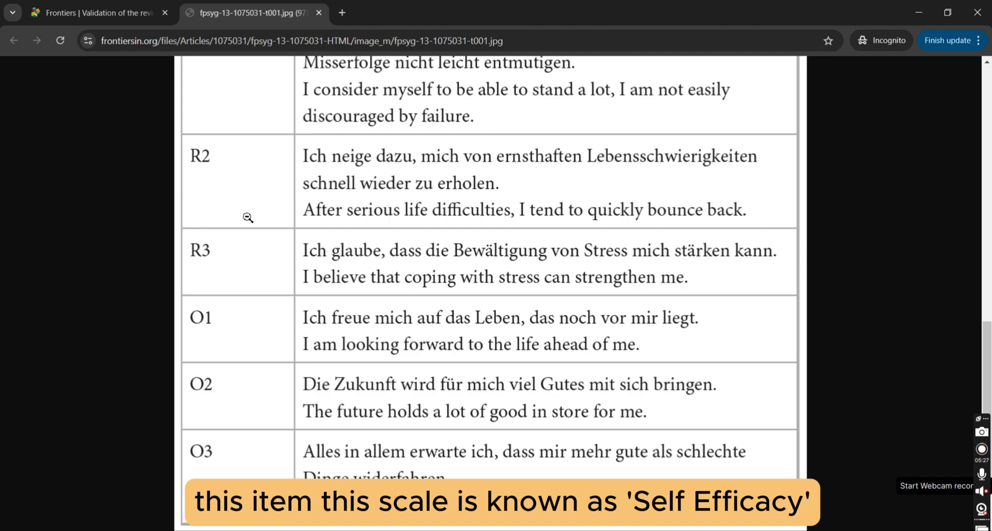
scroll(249, 217, up, 6)
scroll(248, 218, up, 3)
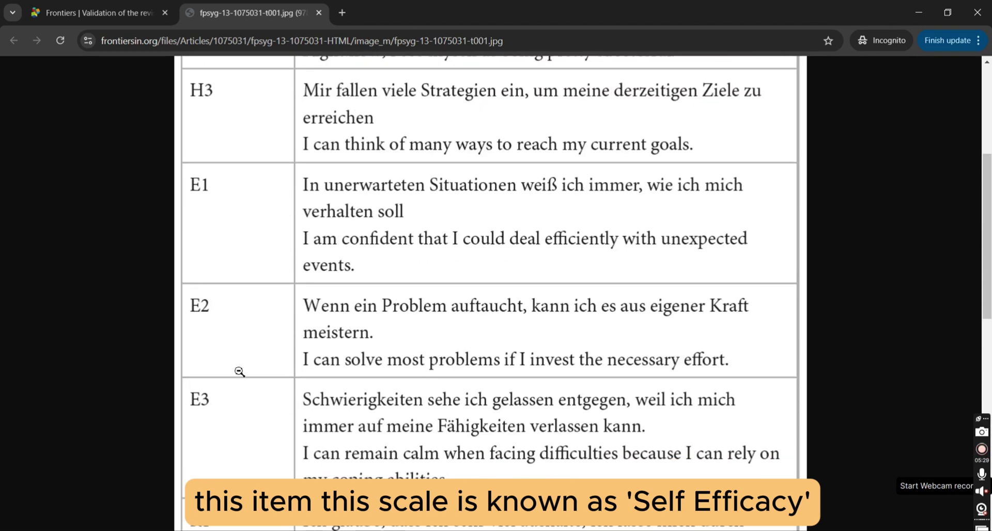
scroll(284, 229, down, 10)
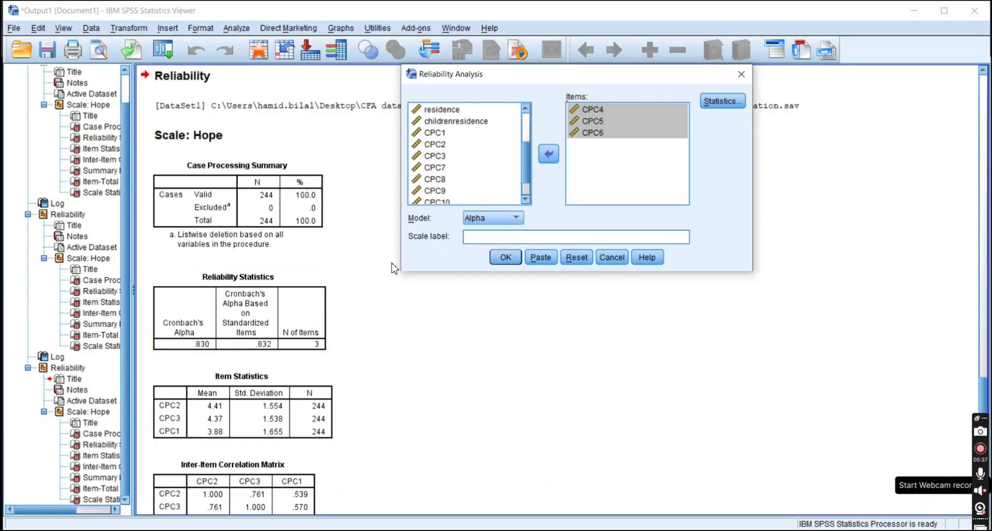
Back in SPSS, set the scale label to "Self- Efficacy" and run the analysis for CPC4 to CPC6.
text(Self- Efficacy)
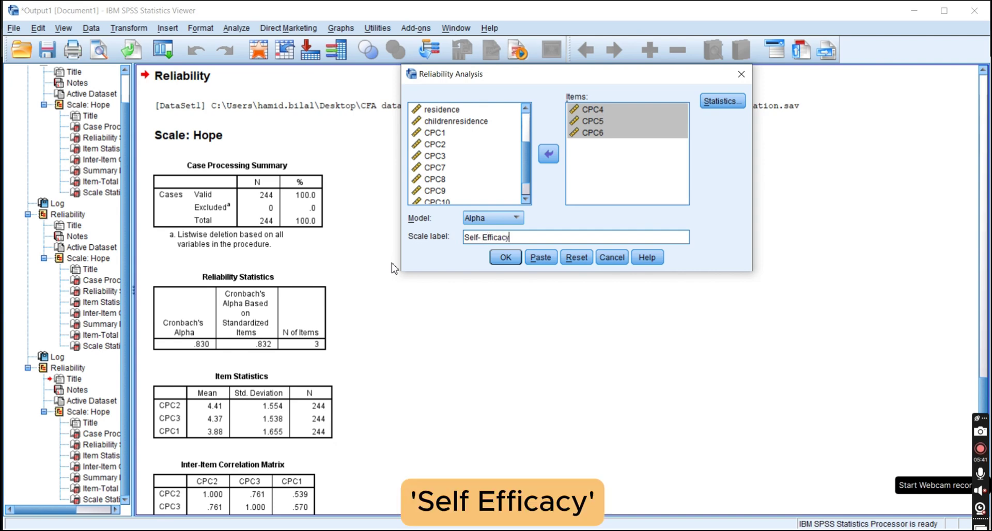
click(505, 258)
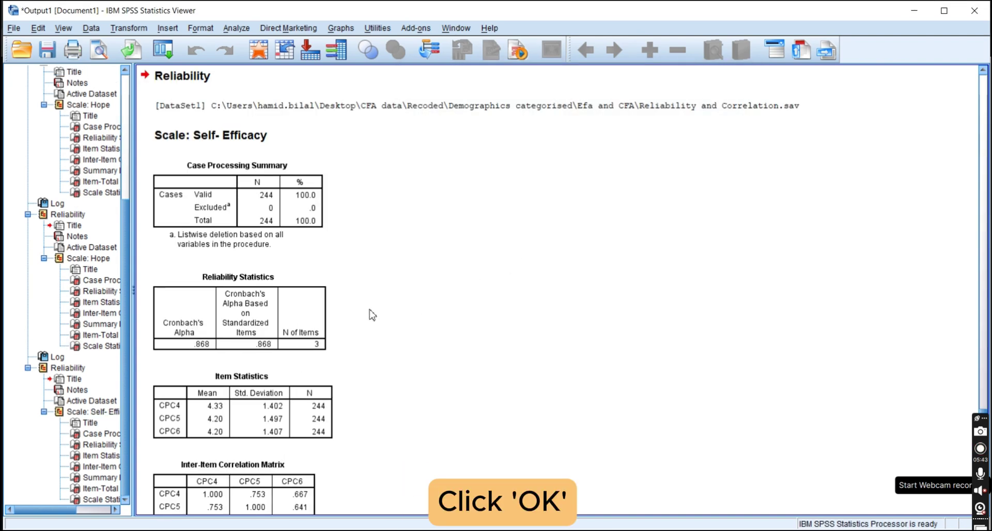
Review the Self- Efficacy output, comparing Cronbach's alpha with the alpha if item deleted for CPC4 to CPC6.
scroll(340, 308, down, 10)
scroll(341, 308, up, 2)
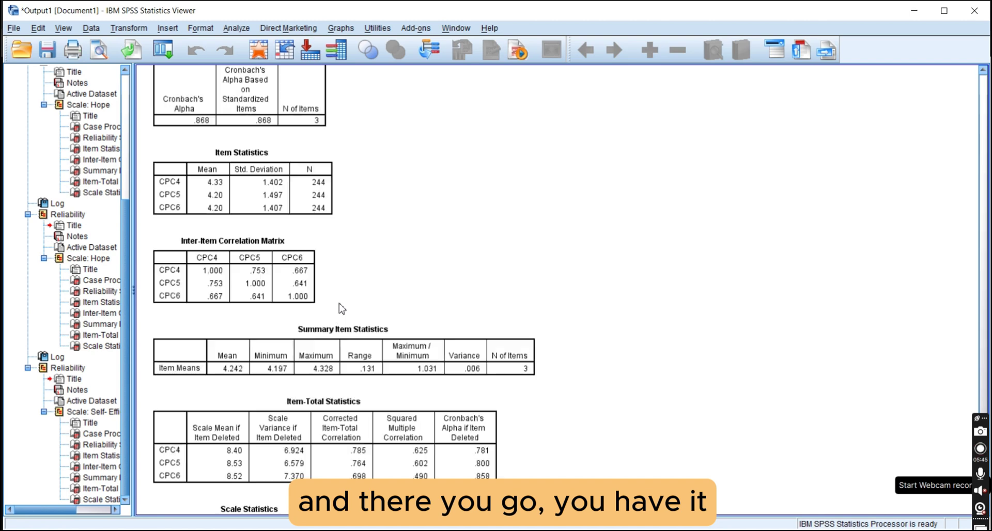
scroll(341, 309, up, 4)
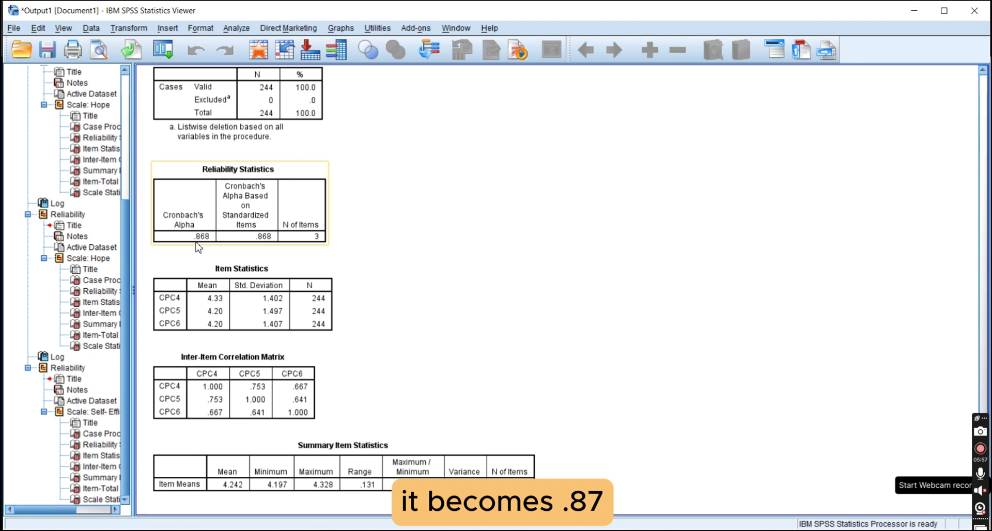
scroll(537, 268, down, 3)
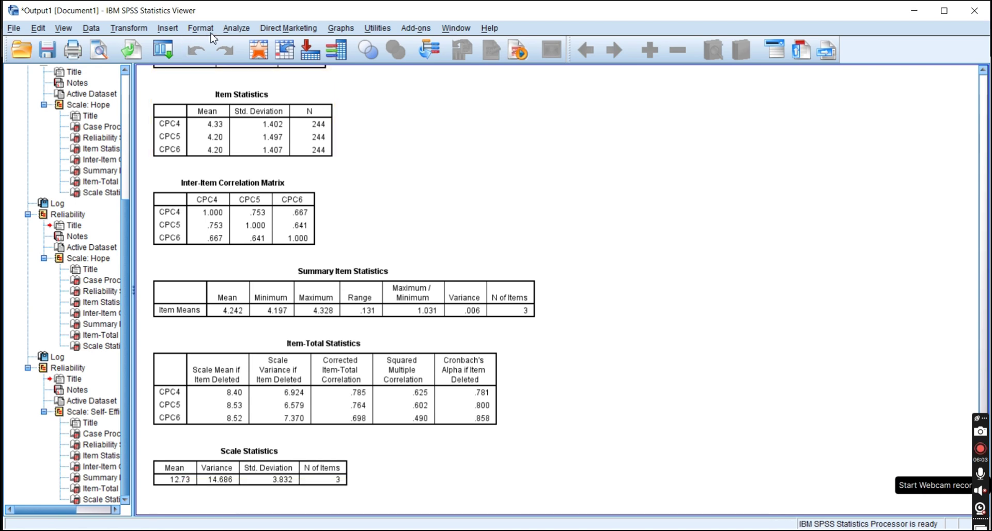
Reopen the Reliability Analysis and remove CPC4, CPC5 and CPC6 from the analysed items.
click(237, 28)
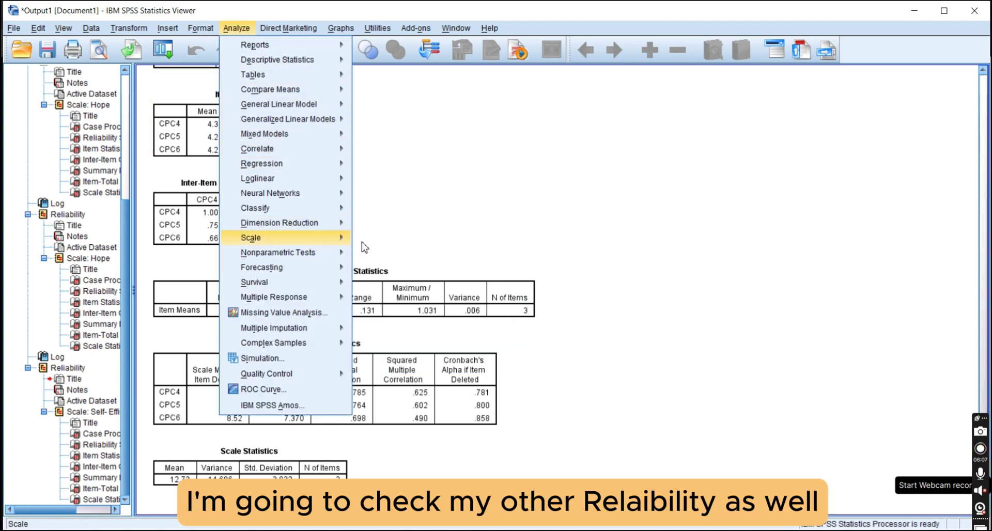
mouse_move(362, 242)
click(412, 239)
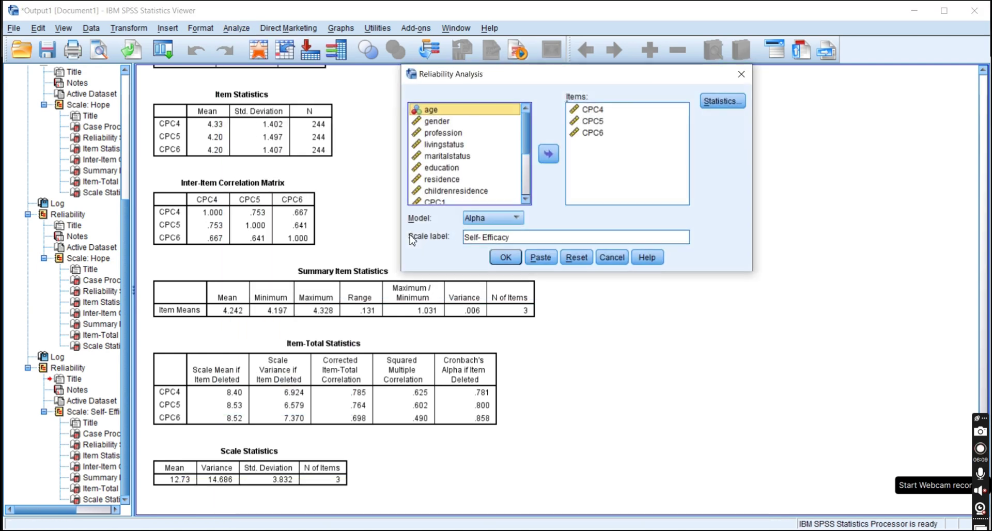
click(596, 110)
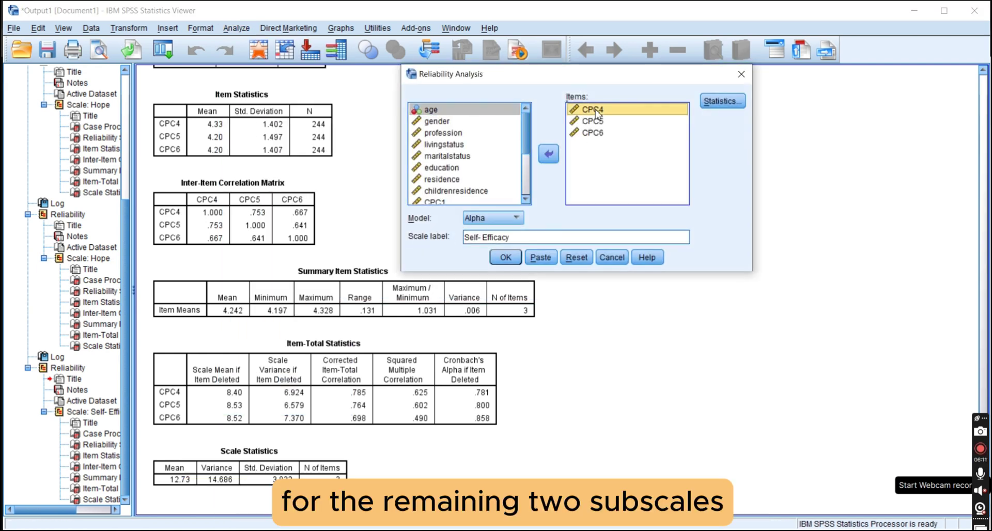
key(ctrl+a)
click(548, 154)
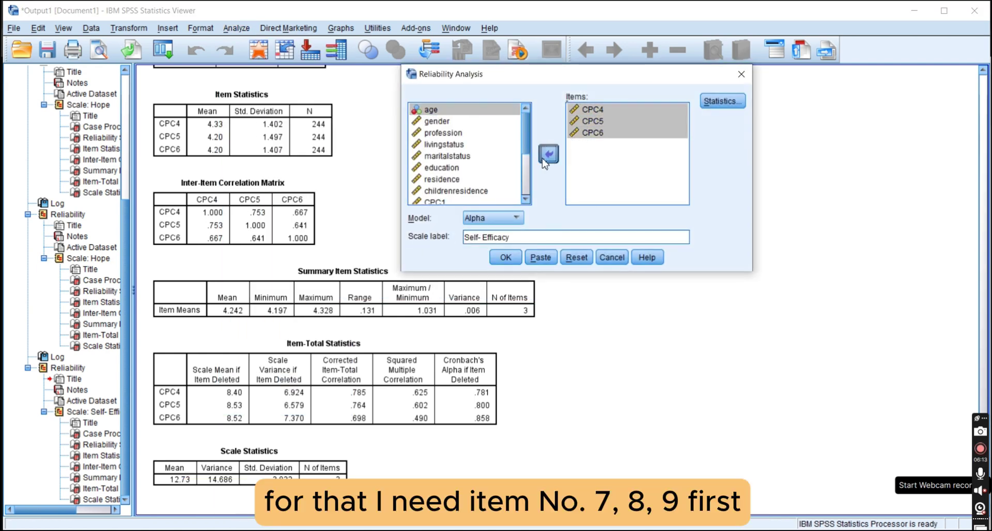
Add CPC7, CPC8 and CPC9 as the analysed items and clear the scale label Self- Efficacy.
scroll(526, 201, down, 2)
scroll(525, 202, down, 2)
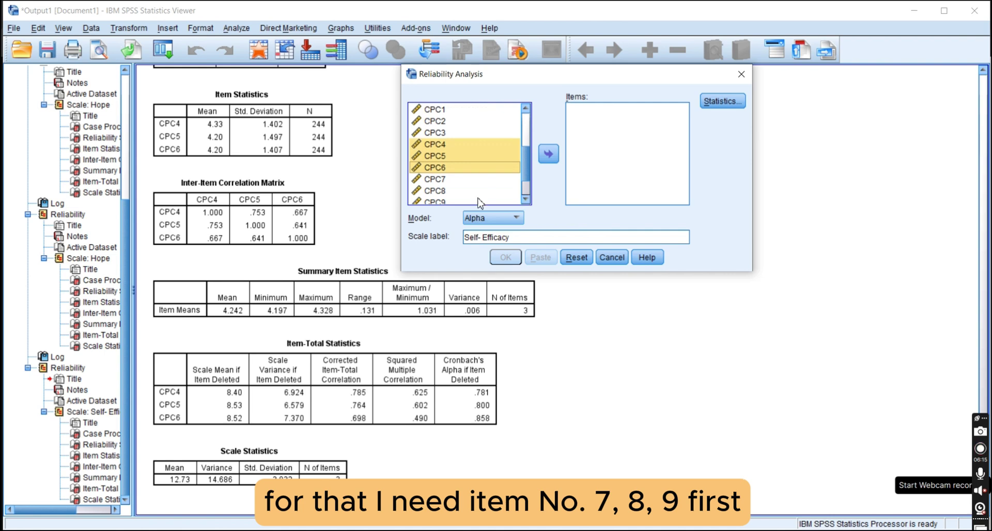
click(434, 167)
shift+click(437, 188)
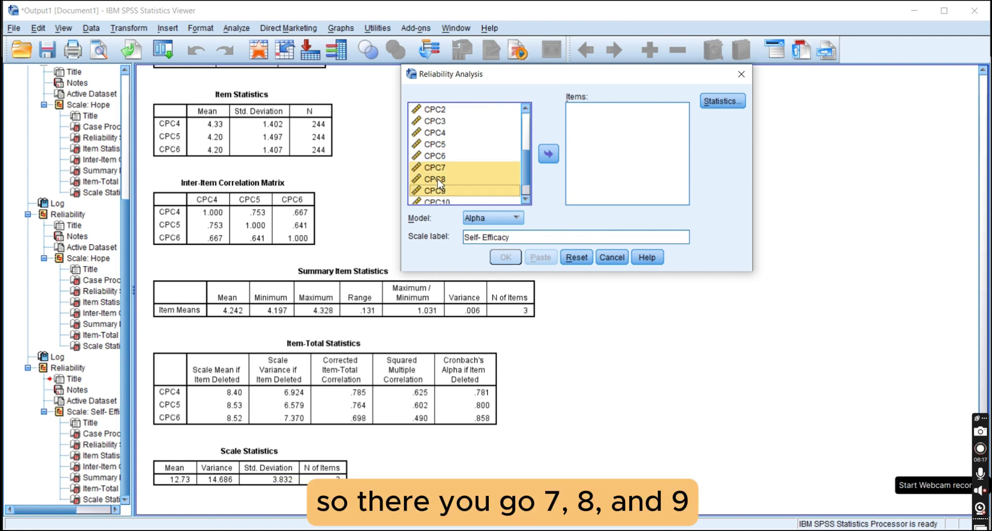
click(549, 154)
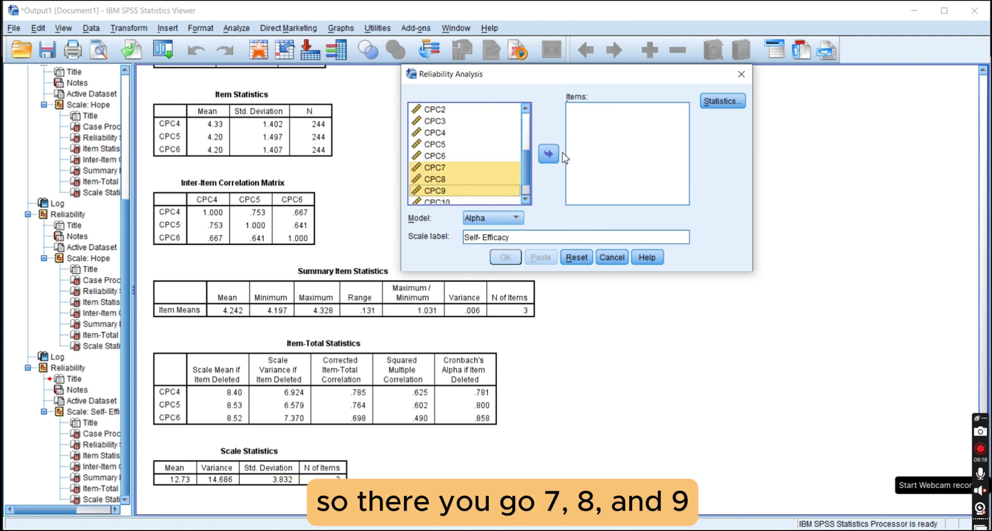
triple_click(546, 241)
key(BackSpace)
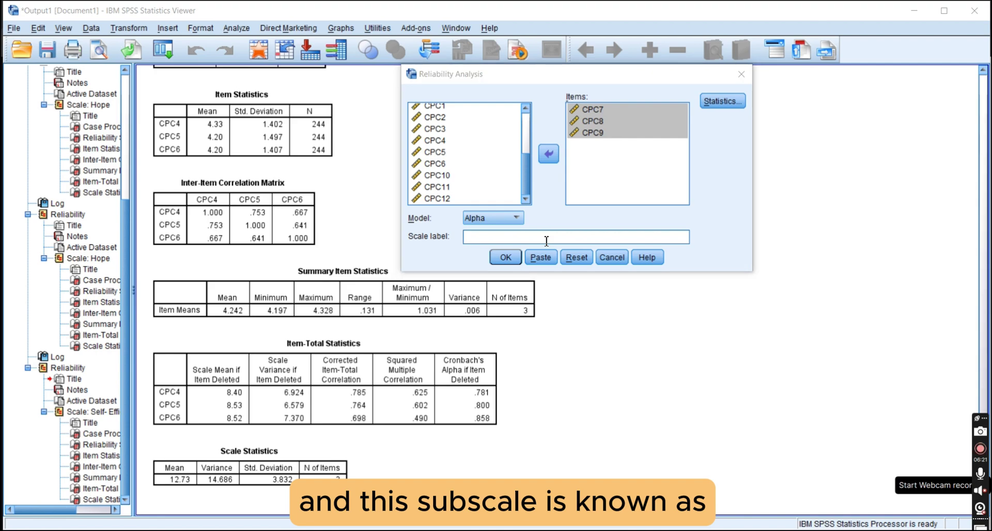
Switch to the browser and check the CPC-12R item table for the subscale containing R1 to R3.
key(alt+Tab)
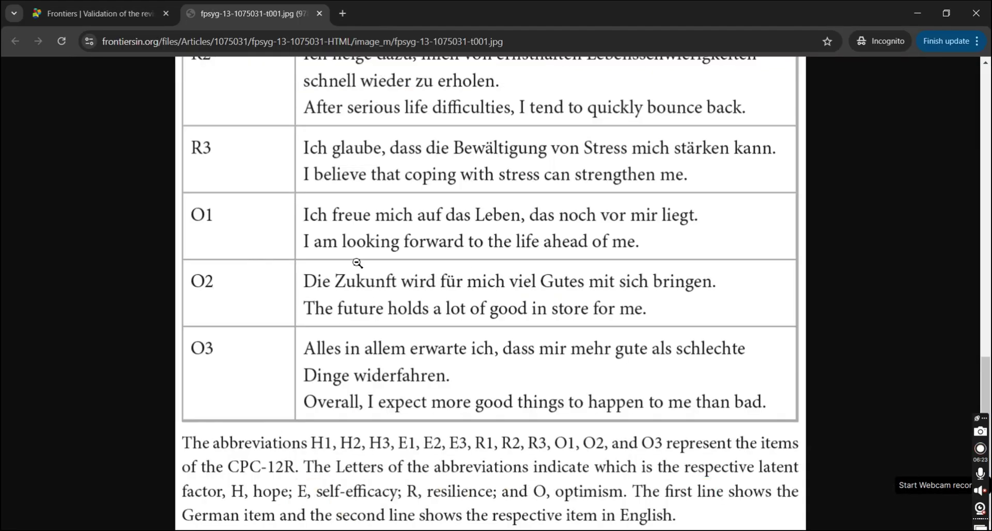
scroll(357, 264, up, 1)
scroll(357, 264, down, 1)
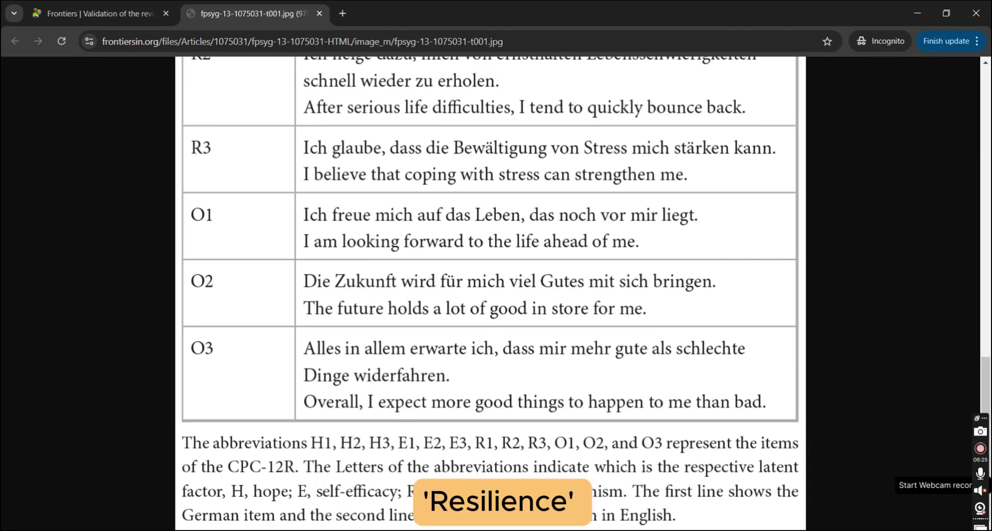
scroll(279, 230, up, 3)
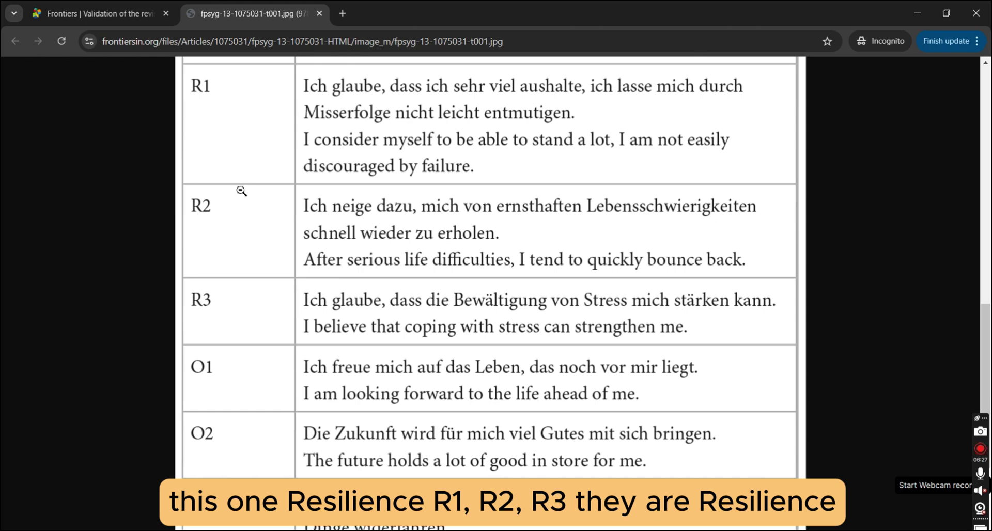
Back in SPSS, set the scale label to "Resilience" and run the reliability analysis for CPC7 to CPC9.
key(alt+Tab)
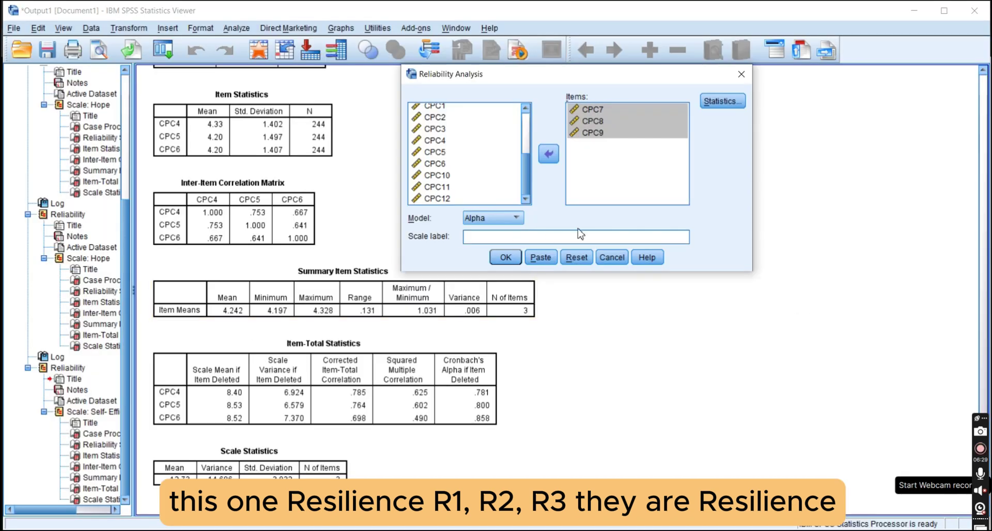
click(527, 234)
text(Re)
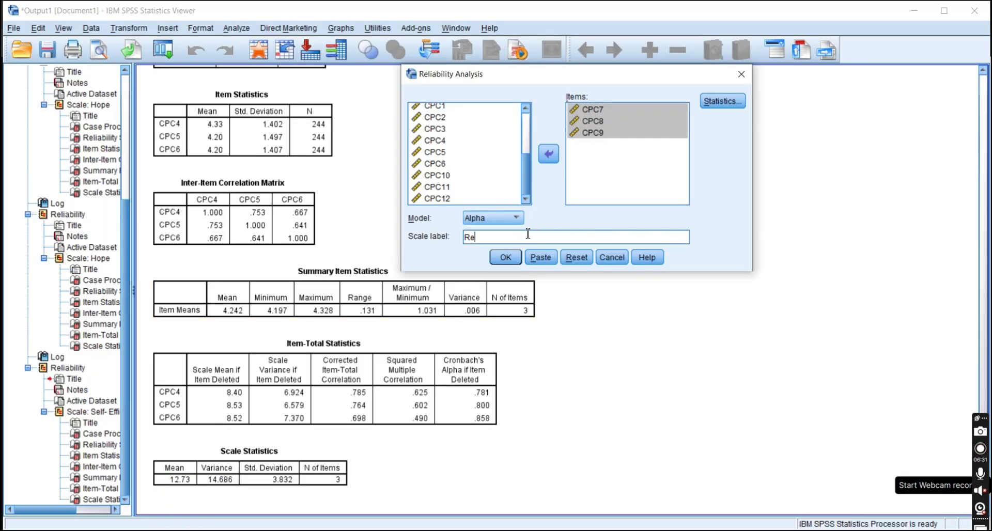
text(silience)
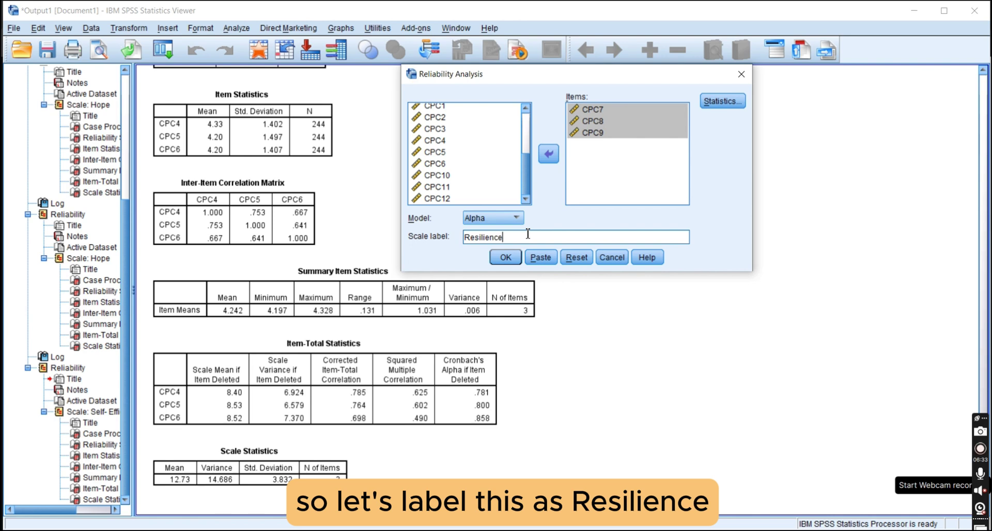
click(504, 259)
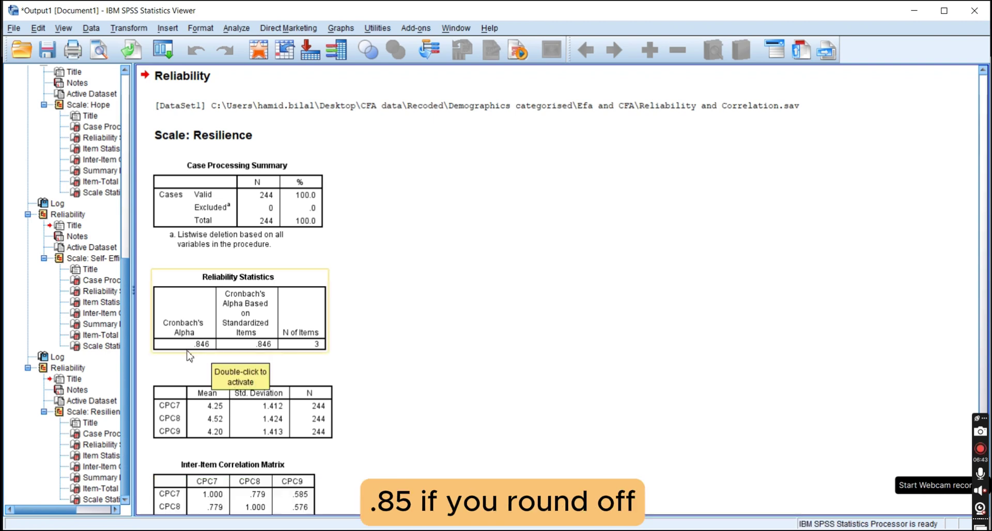
Review the Resilience output, comparing Cronbach's alpha with the alpha if item deleted for CPC7 to CPC9.
scroll(239, 349, down, 3)
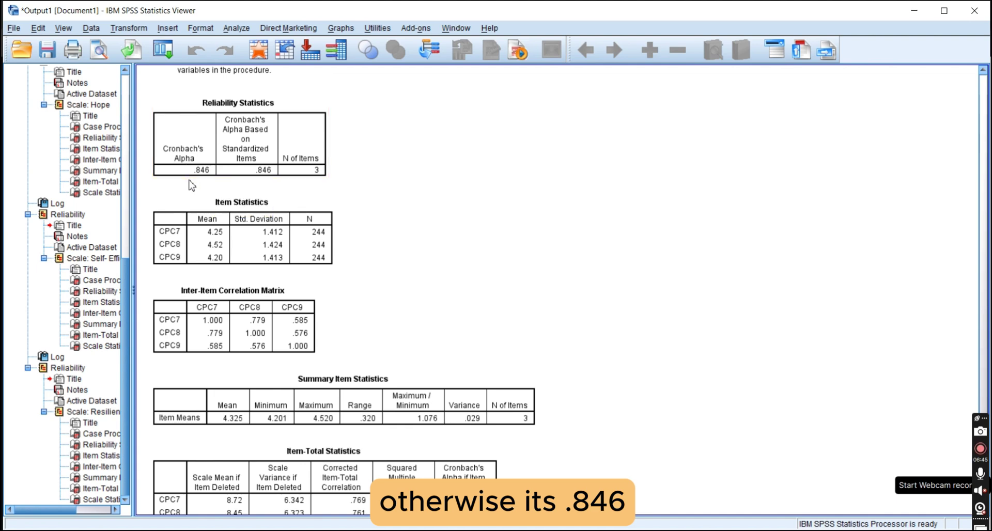
scroll(405, 236, down, 2)
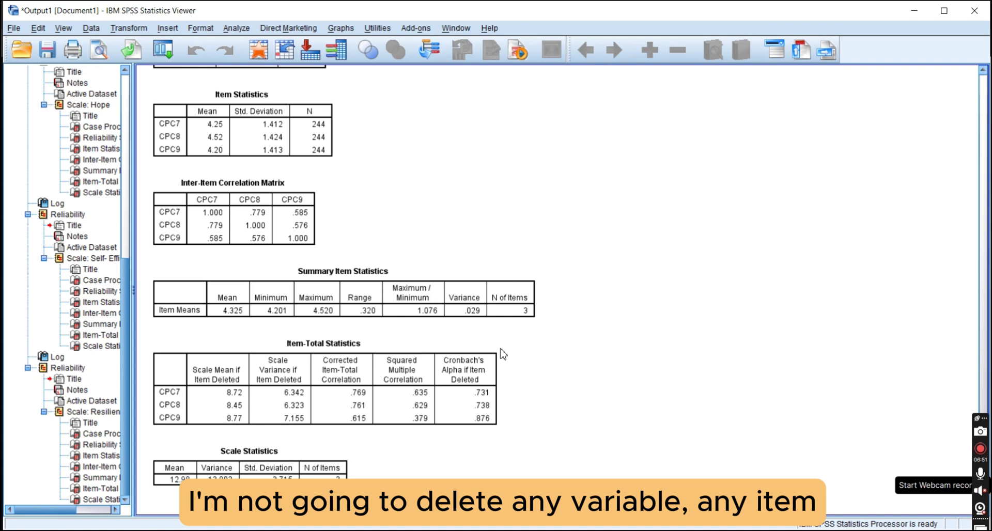
scroll(501, 353, up, 6)
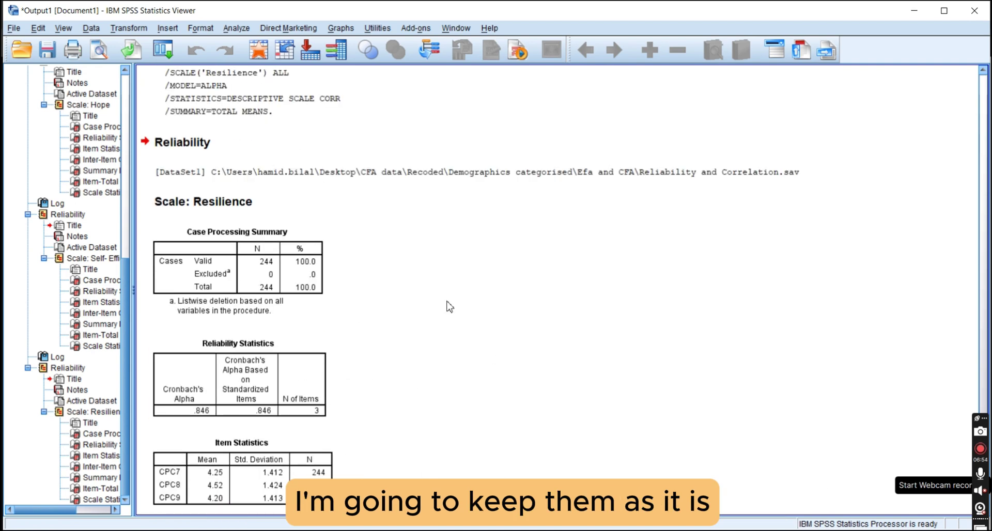
Reopen the Reliability Analysis and remove CPC7, CPC8 and CPC9 from the analysed items.
click(232, 29)
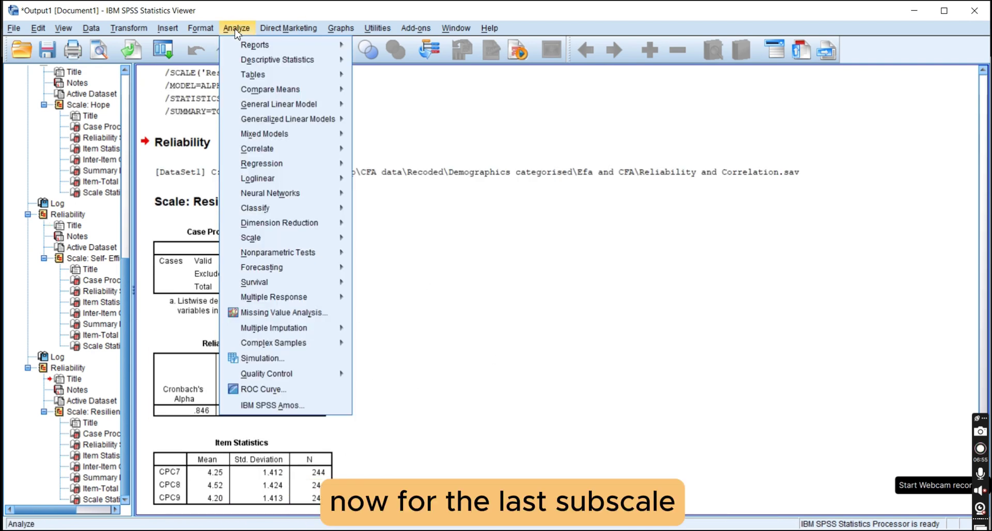
mouse_move(310, 238)
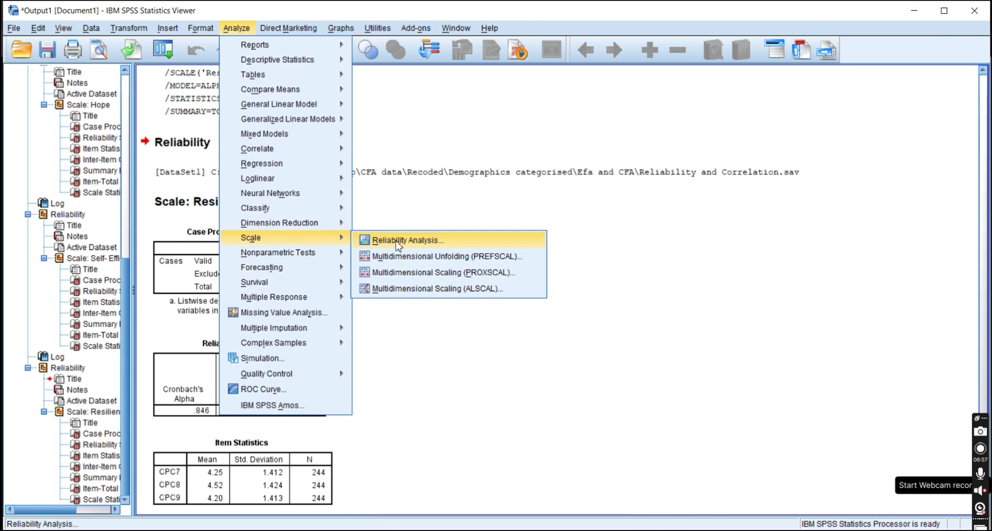
click(363, 241)
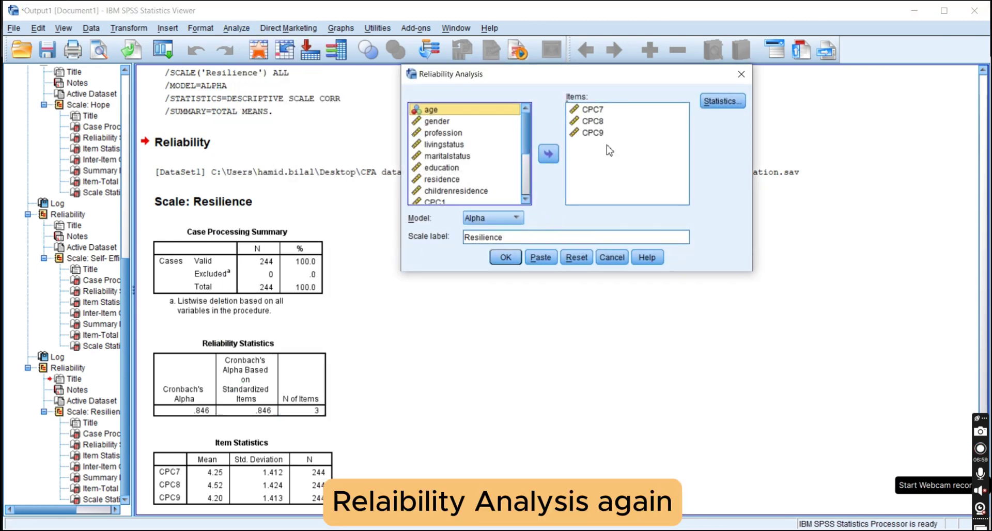
click(593, 106)
key(shift+Down)
key(shift+Down)
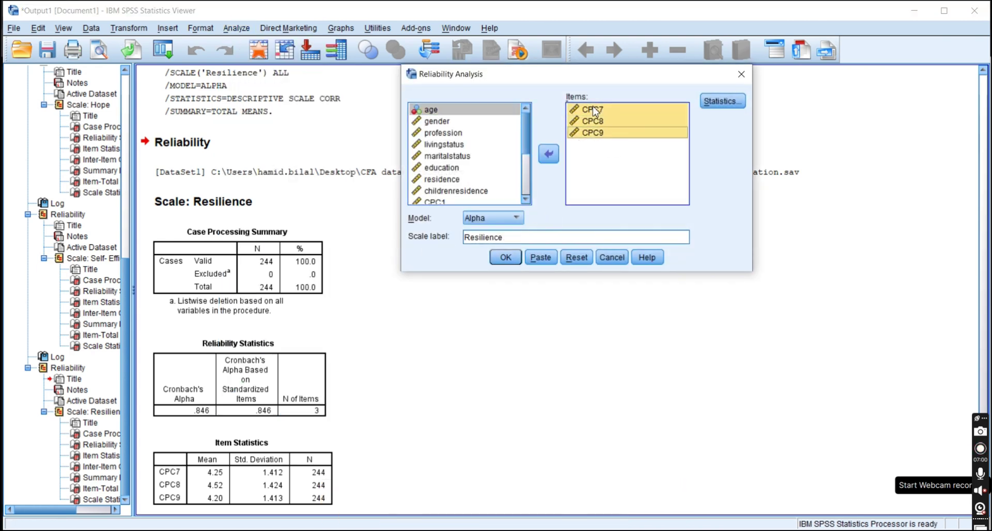
click(548, 153)
Add CPC10, CPC11 and CPC12 as the items for the reliability analysis.
scroll(471, 188, down, 2)
click(469, 187)
key(Up)
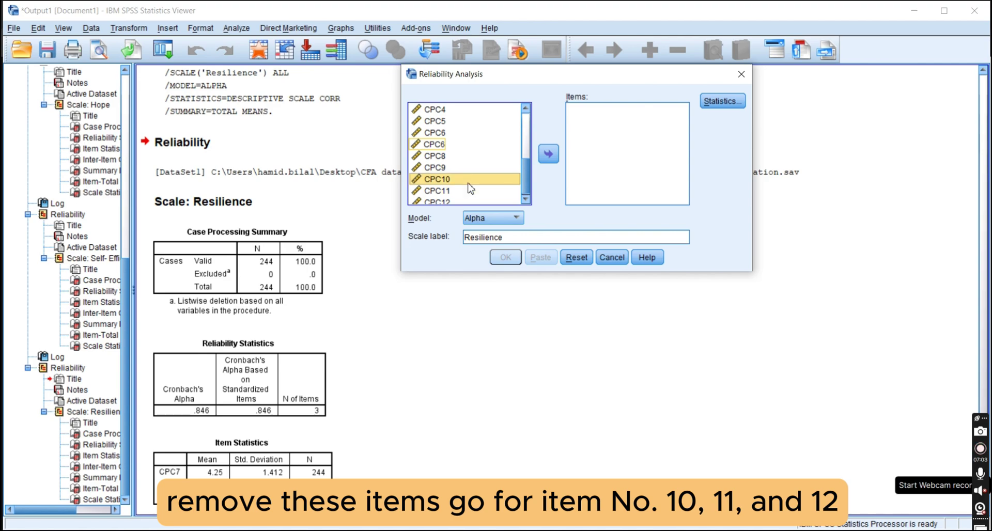
key(shift+Down)
key(shift+Down)
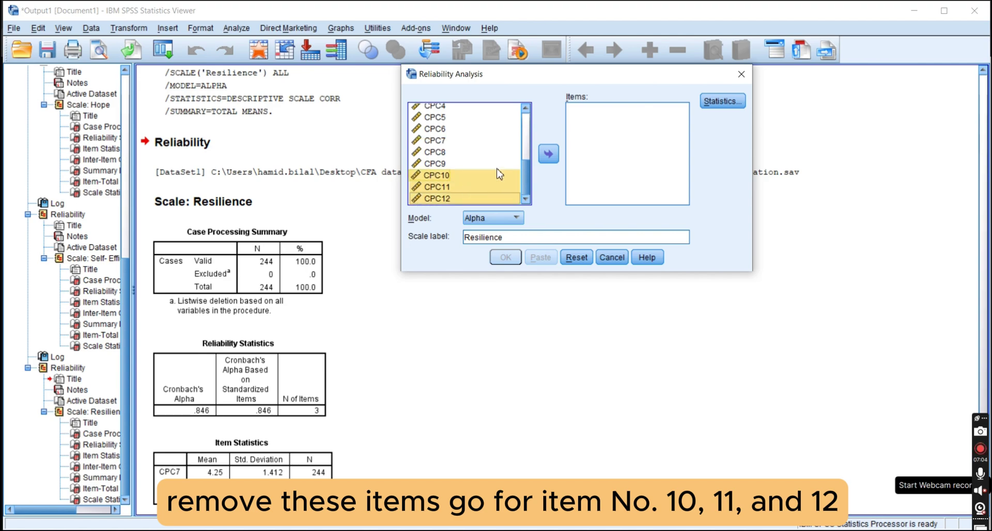
click(548, 153)
After checking the O1 to O3 subscale in the browser's item table, return to SPSS, label the scale "Optimism" and run the analysis.
click(537, 236)
key(ctrl+a)
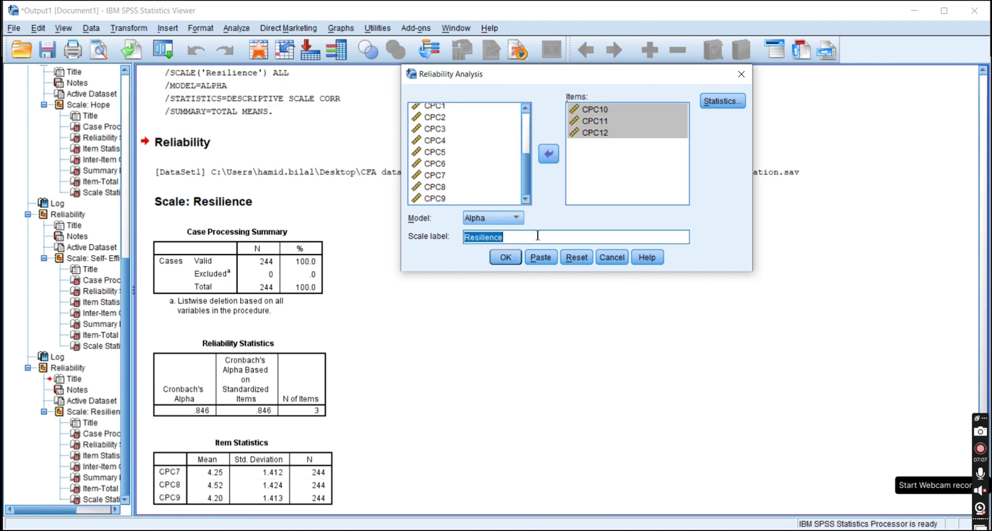
key(alt+Tab)
scroll(537, 361, down, 3)
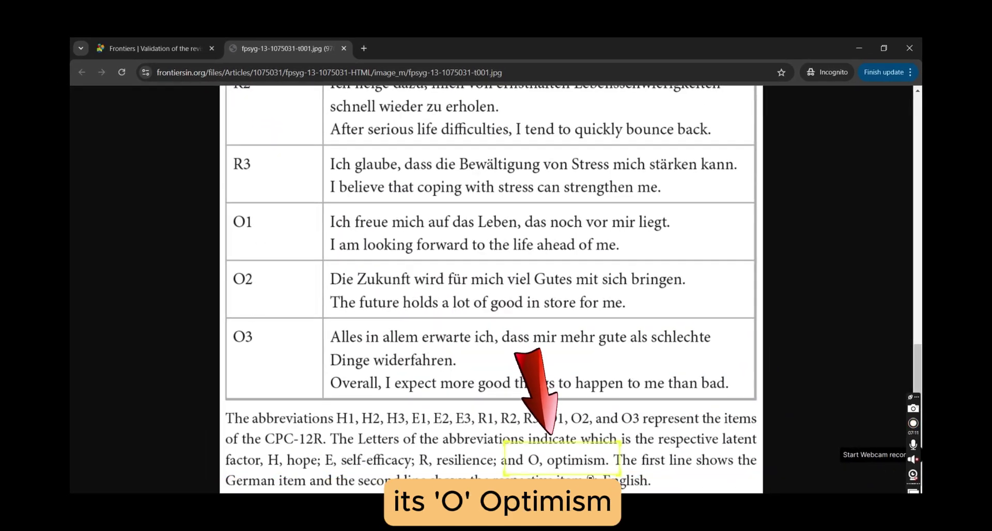
key(alt+Tab)
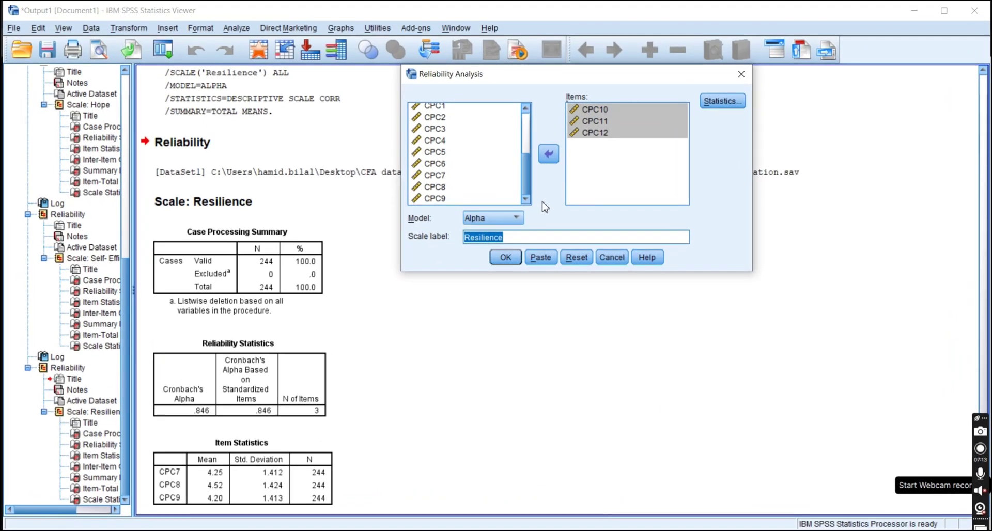
text(Op)
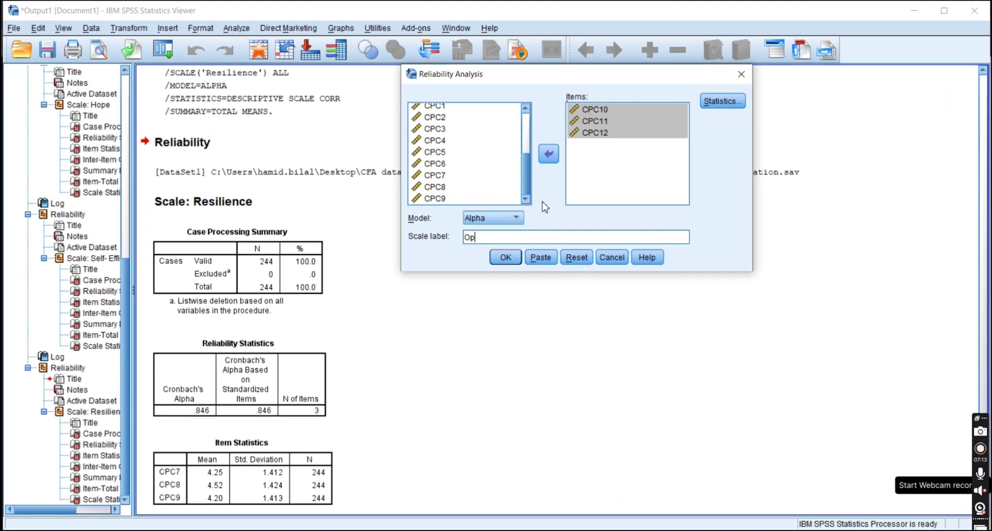
click(507, 258)
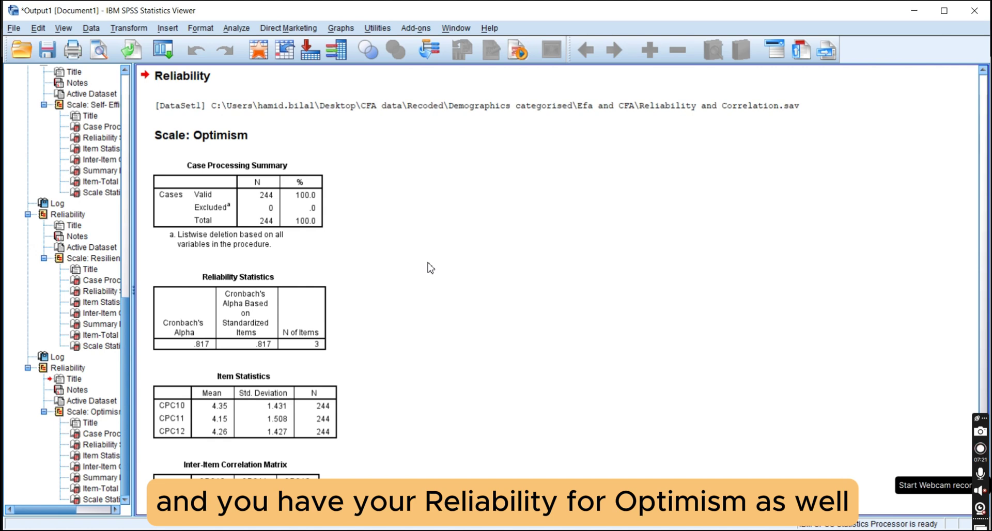
Review the Optimism output, comparing Cronbach's alpha with the alpha if item deleted for CPC10 to CPC12.
click(281, 328)
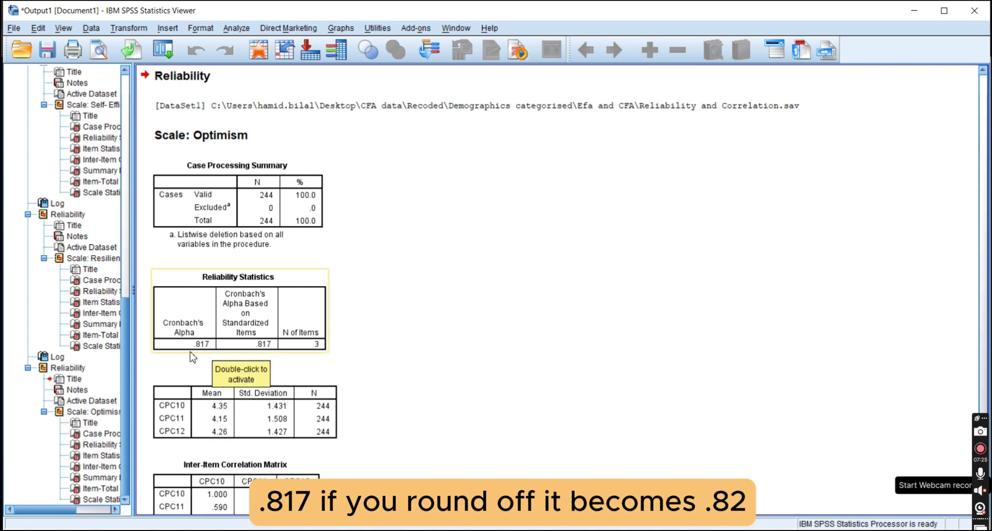
scroll(204, 356, down, 5)
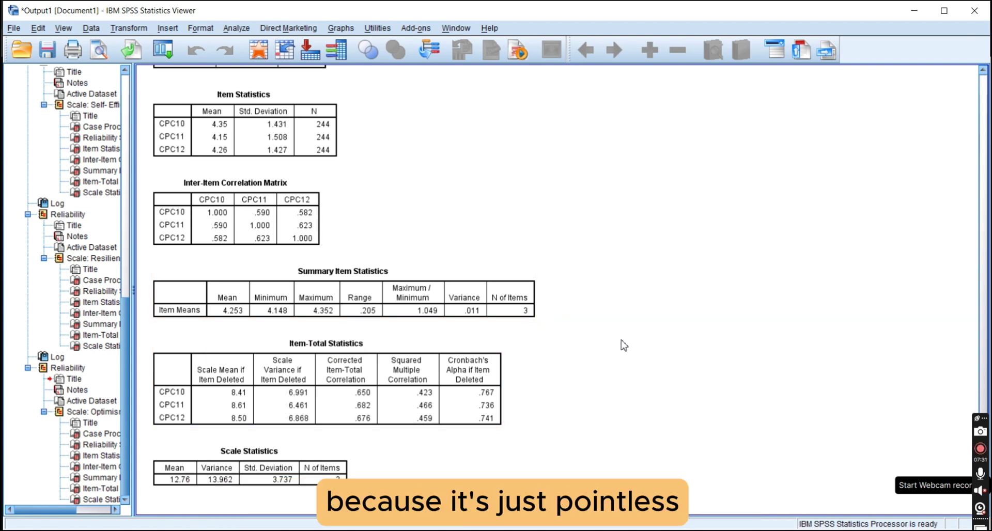
scroll(360, 202, up, 5)
click(328, 306)
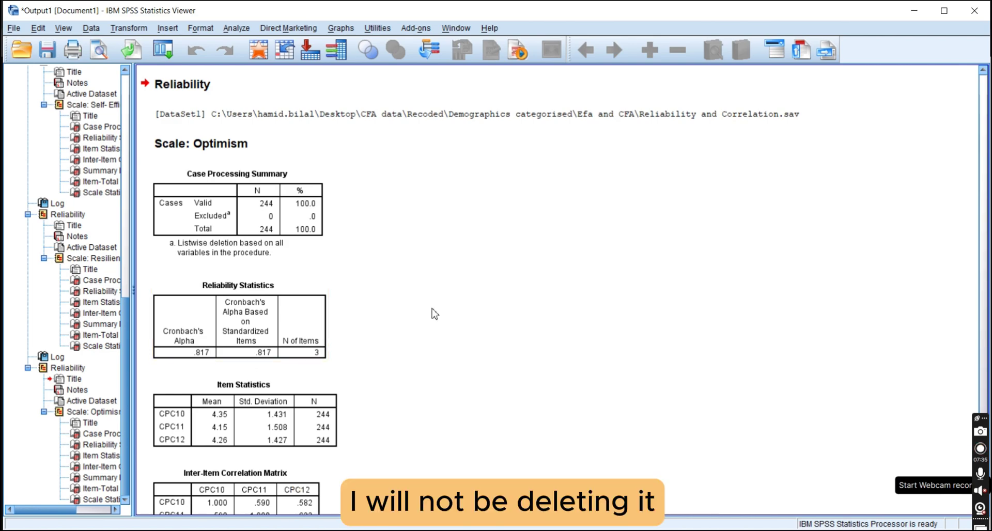
Switch back to the data set, reopen the Reliability Analysis and add CPC1 through CPC9 to the analysed items.
key(alt+Tab)
key(alt+Tab)
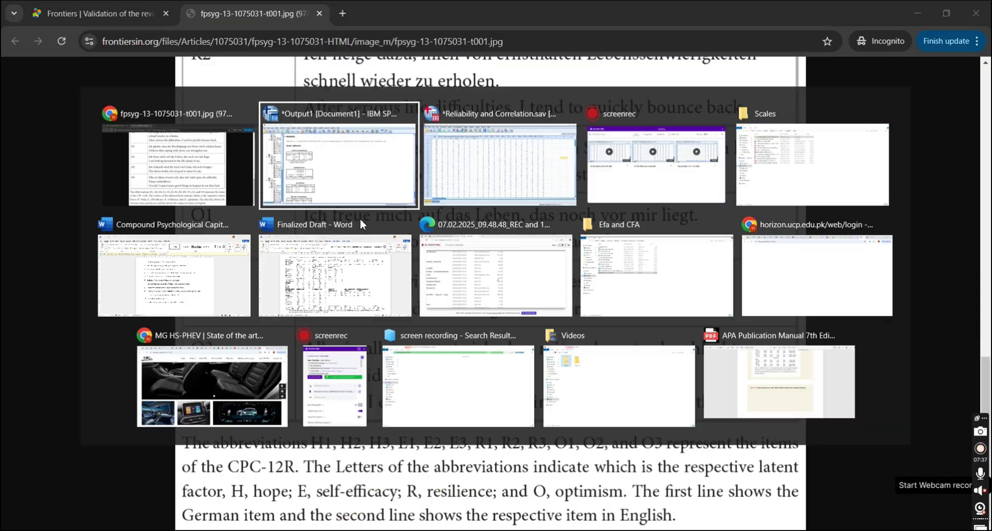
key(alt+Tab)
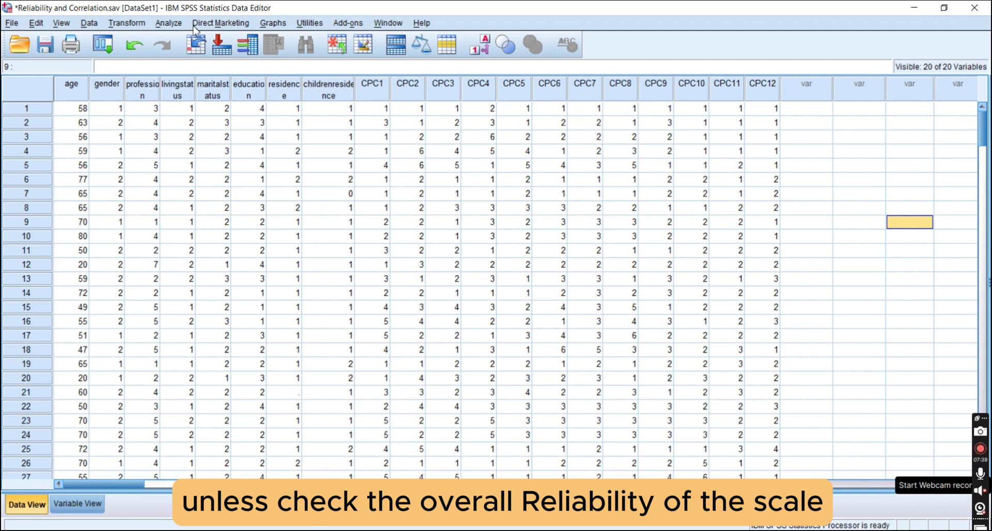
click(169, 22)
mouse_move(227, 236)
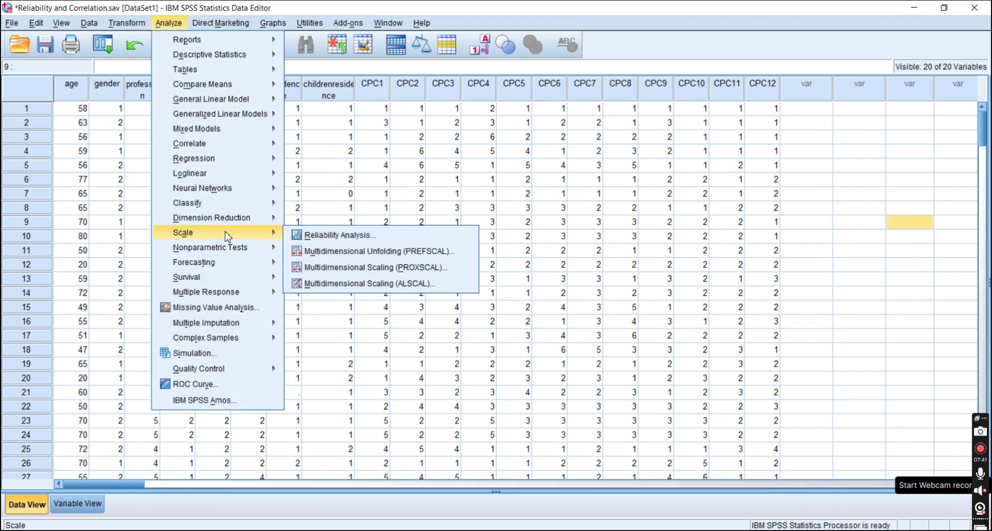
click(353, 237)
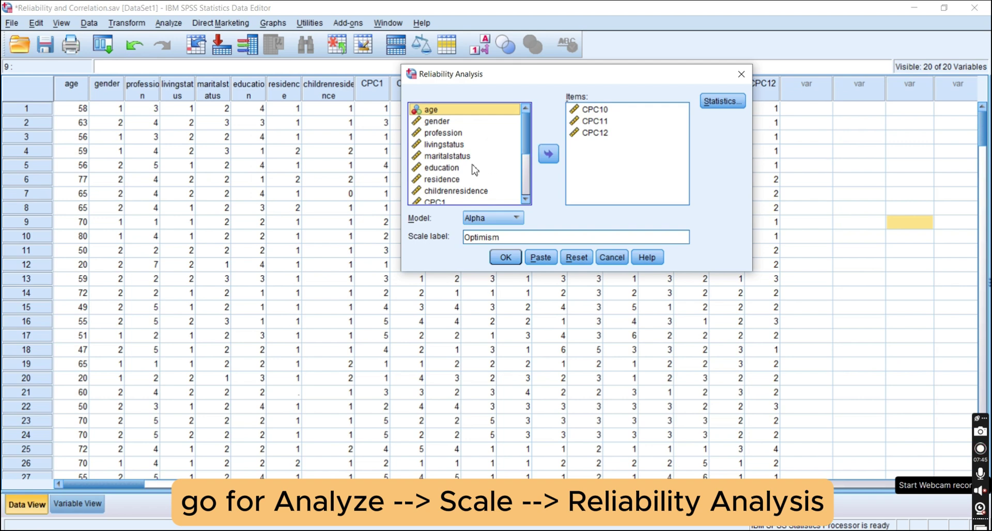
scroll(476, 170, down, 1)
click(444, 170)
key(shift+Down)
key(shift+Down)
key(shift+Down)
key(shift+Down)
key(shift+Down)
key(shift+Down)
key(shift+Down)
key(shift+Down)
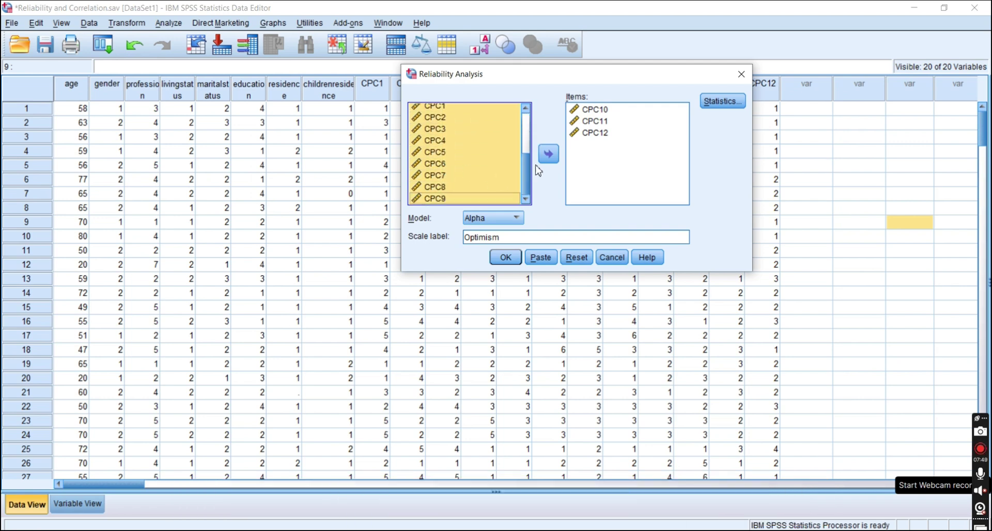
click(548, 153)
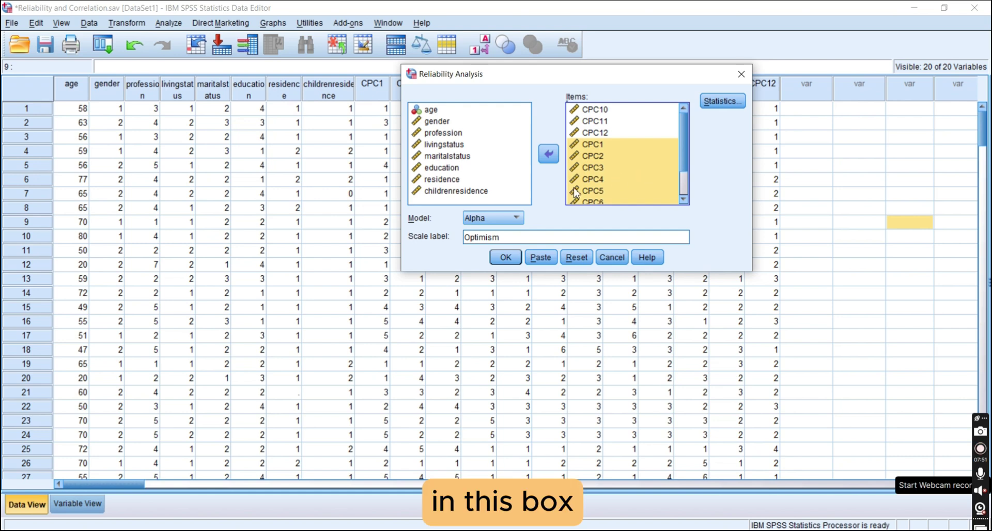
Label the scale "Psychological Capital" and run the reliability analysis on the overall scale.
double_click(520, 237)
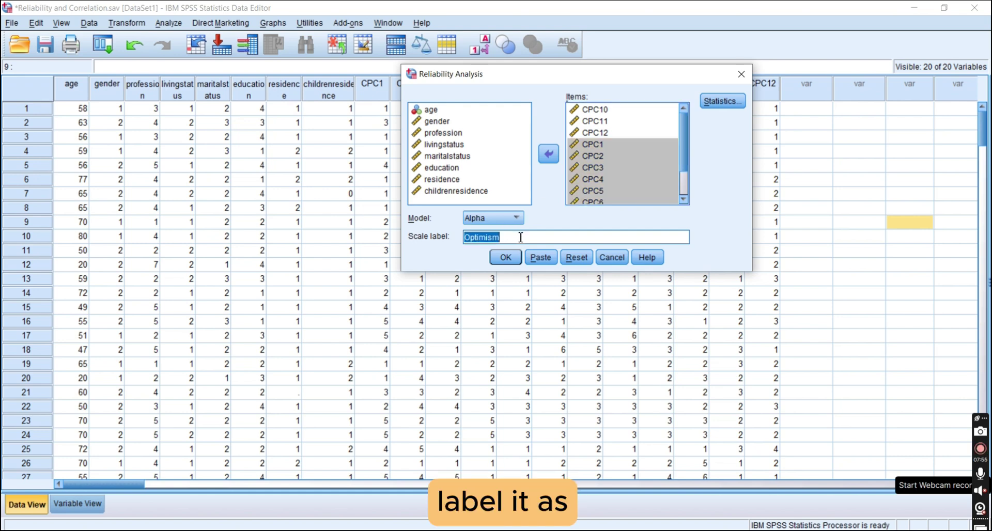
text(Psycholo)
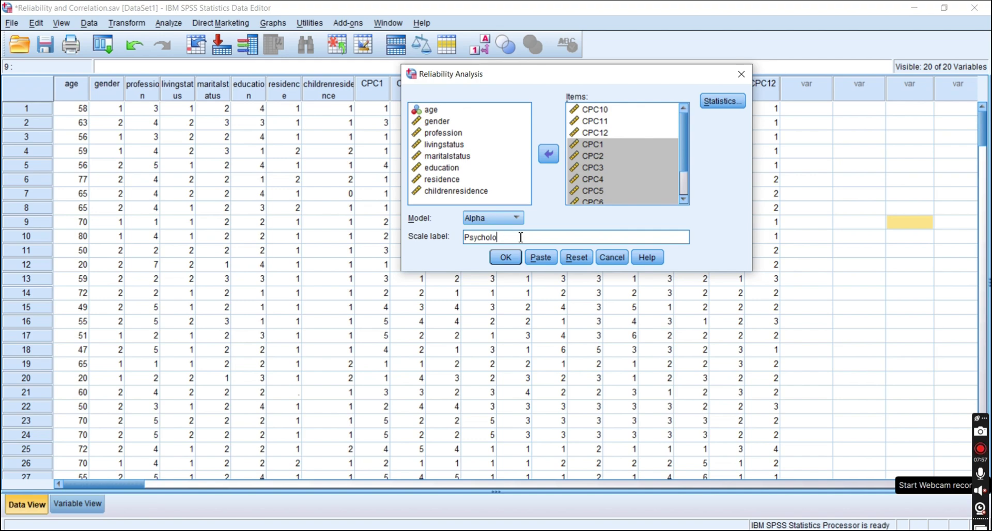
text(gical )
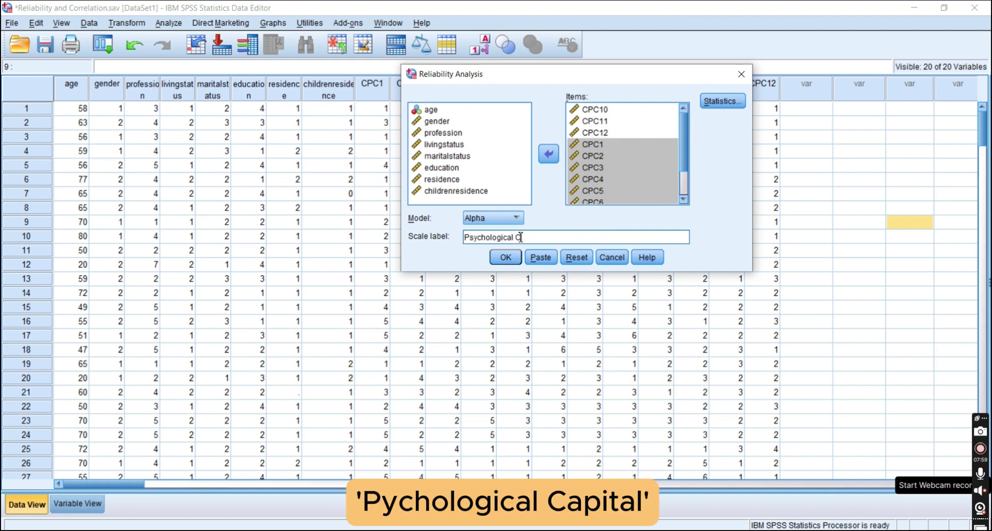
text(Capital)
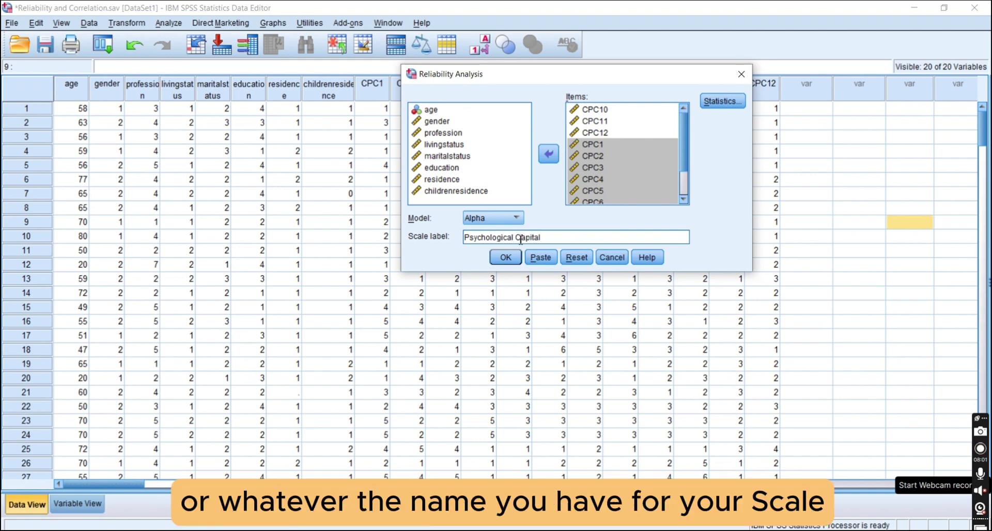
click(505, 257)
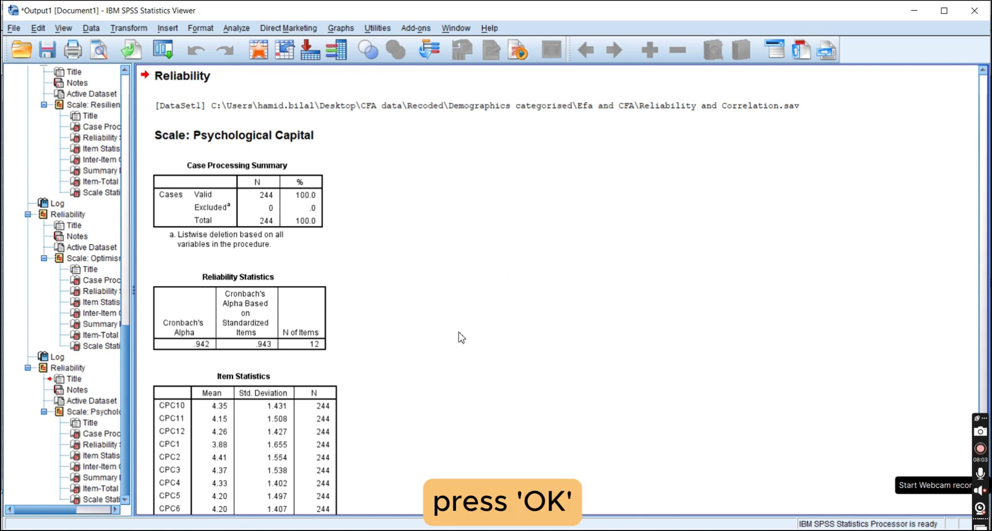
Review the Psychological Capital output, comparing the overall Cronbach's alpha with the alpha if item deleted for all twelve items.
scroll(461, 337, down, 3)
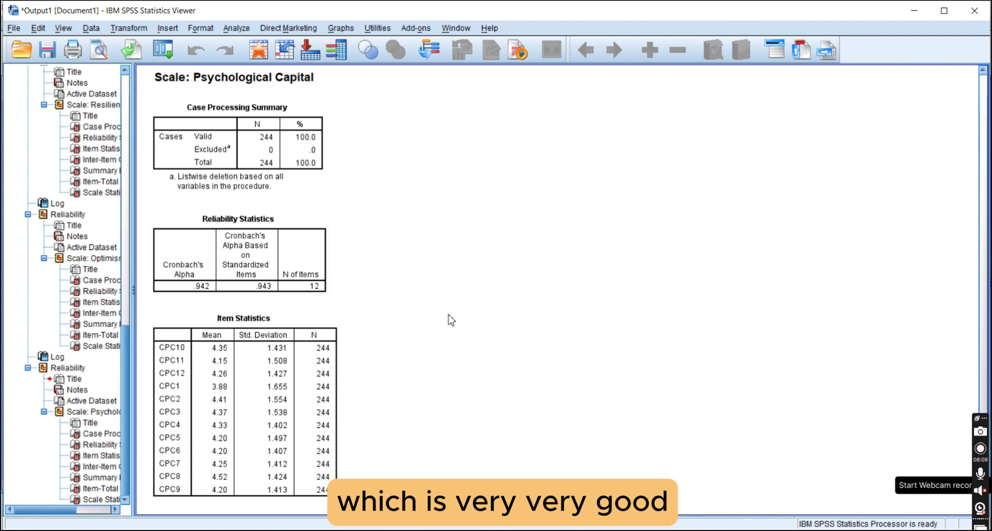
scroll(472, 333, down, 9)
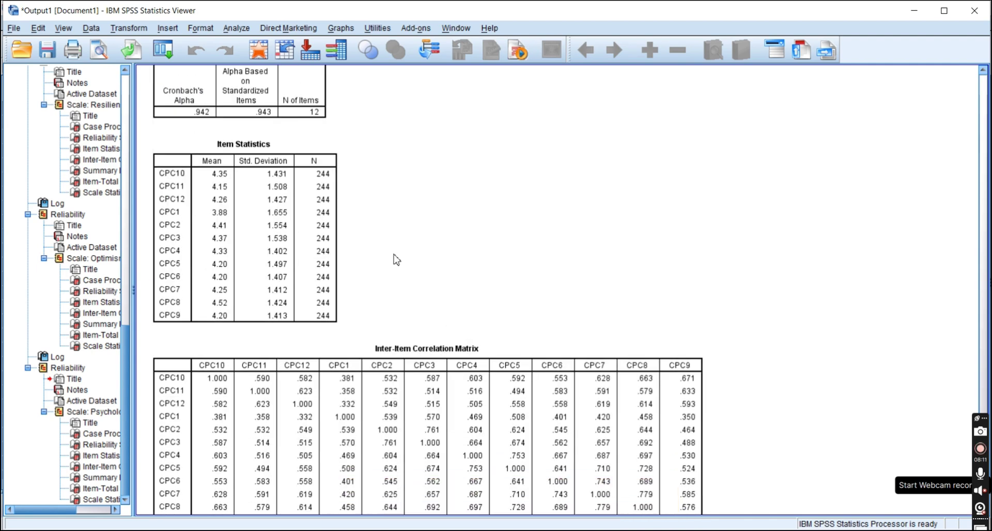
scroll(395, 259, down, 6)
scroll(395, 258, down, 5)
scroll(395, 259, down, 8)
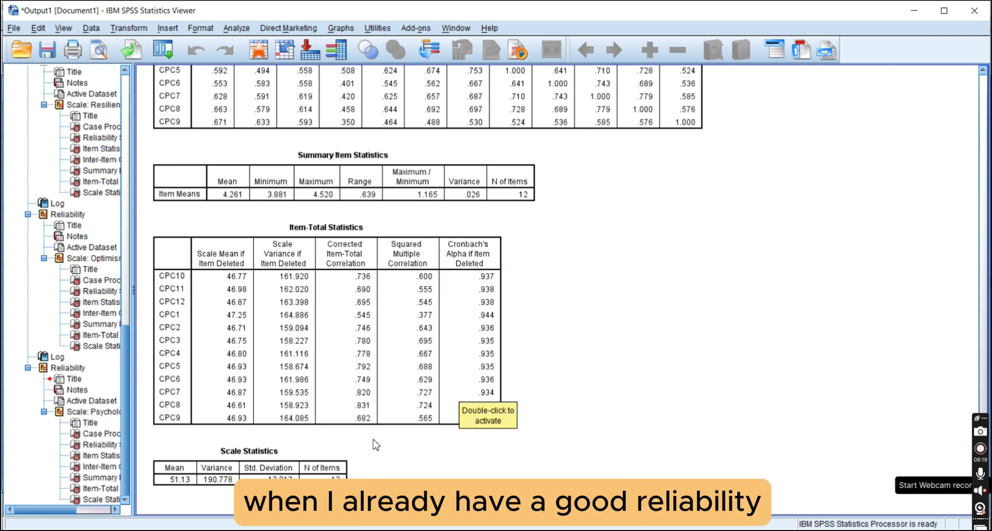
scroll(597, 408, up, 15)
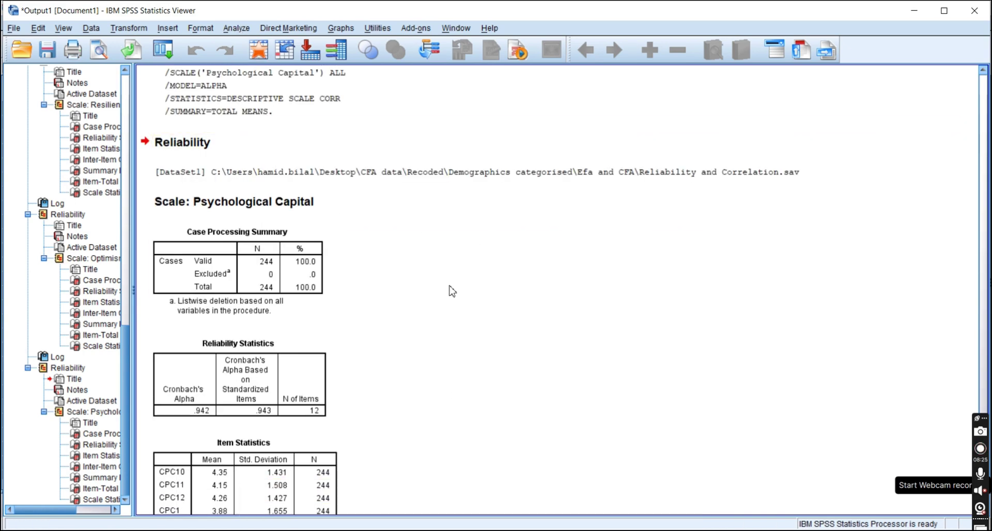
click(239, 29)
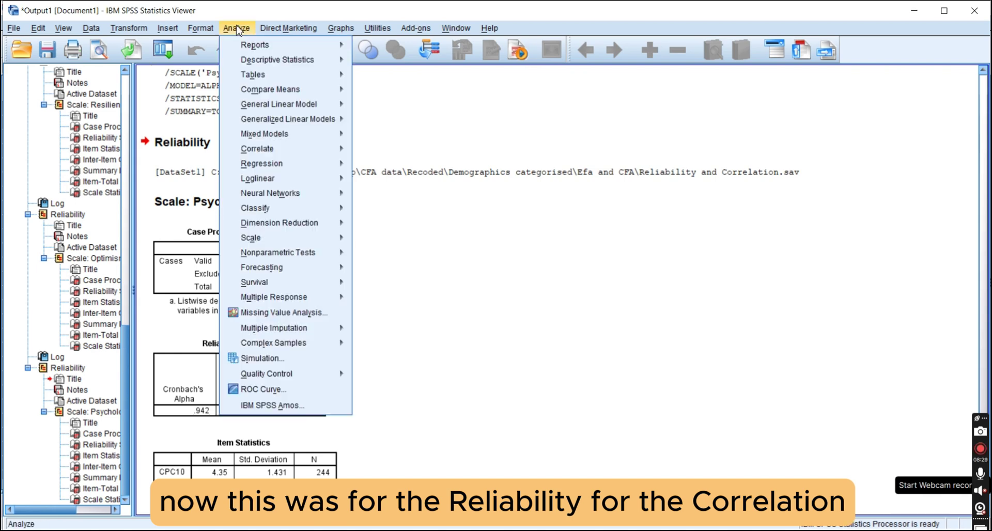
mouse_move(304, 60)
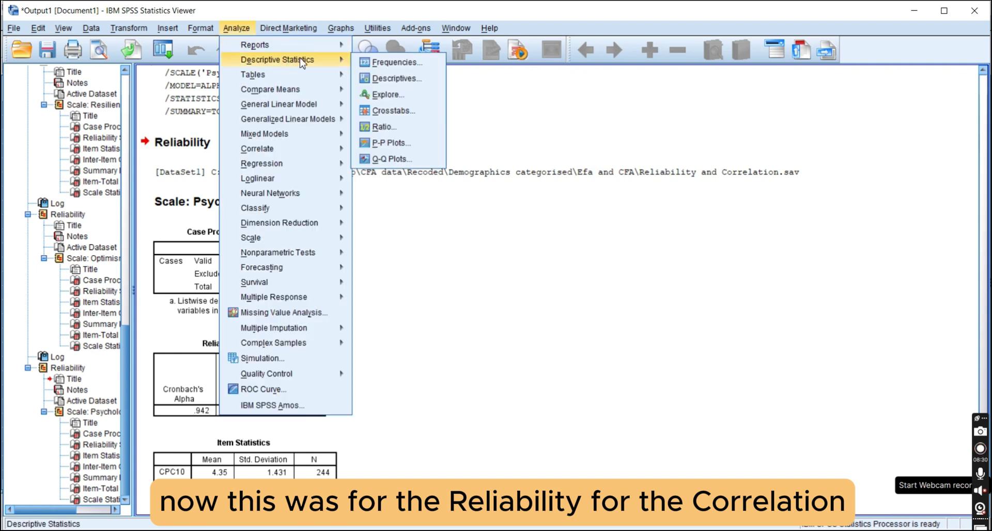
click(420, 79)
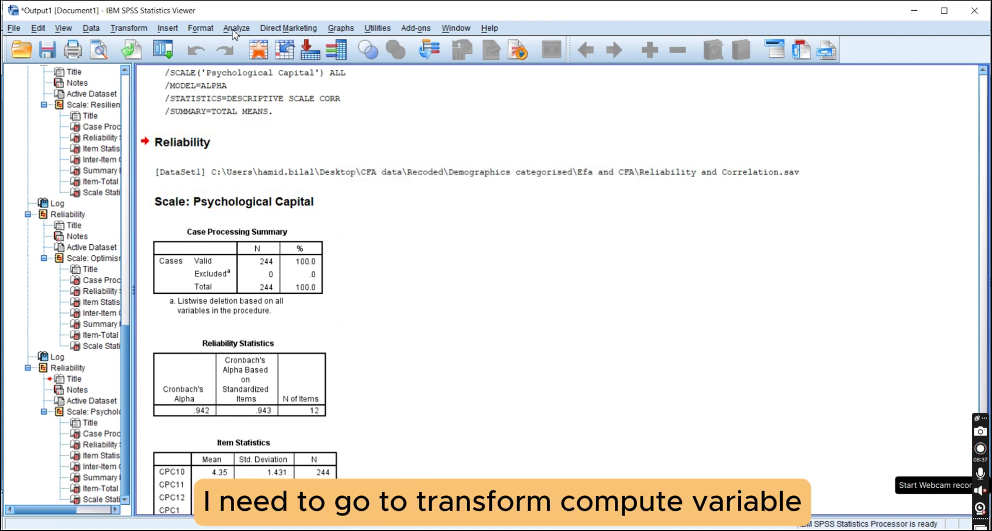
Start computing a new variable and name the target variable Hope.
click(235, 29)
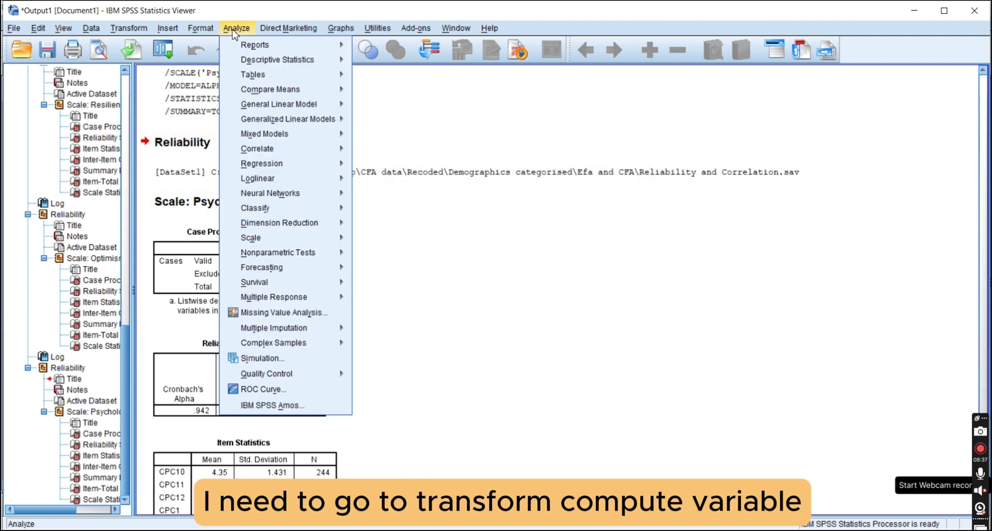
mouse_move(129, 34)
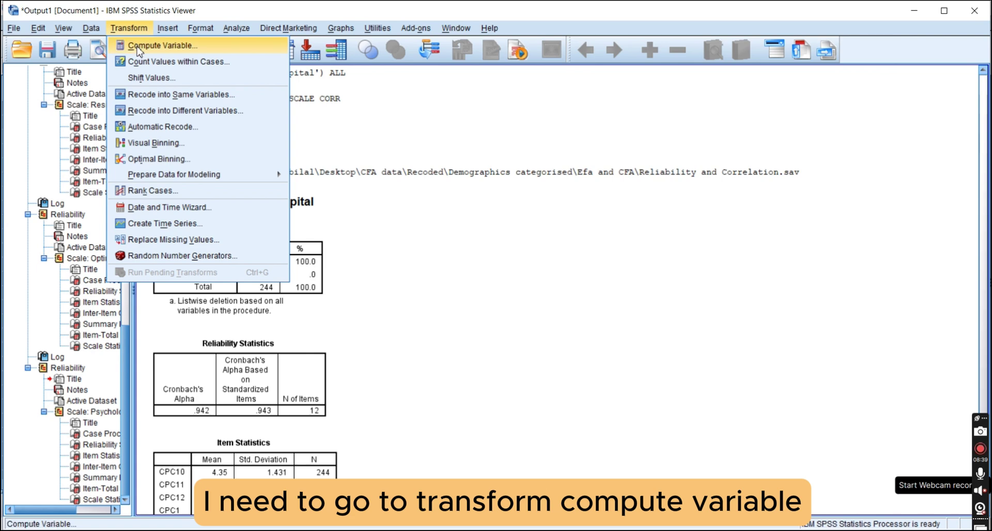
click(136, 46)
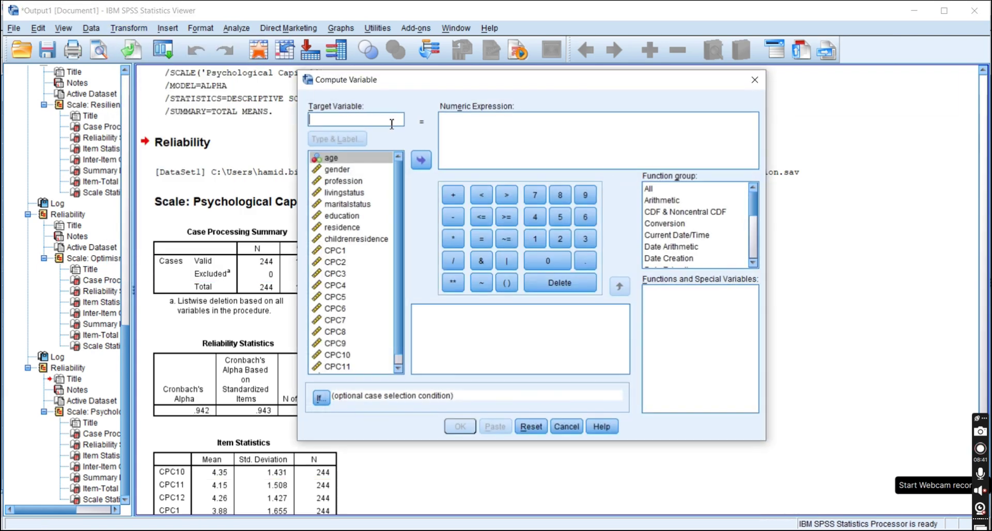
text(Hope)
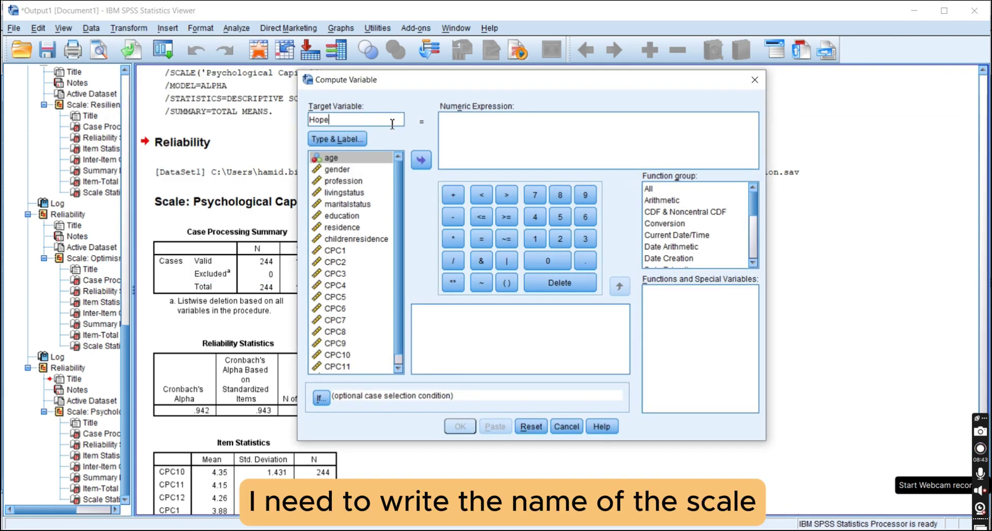
Build the numeric expression CPC1+CPC2+CPC3 for Hope and run the computation.
double_click(335, 251)
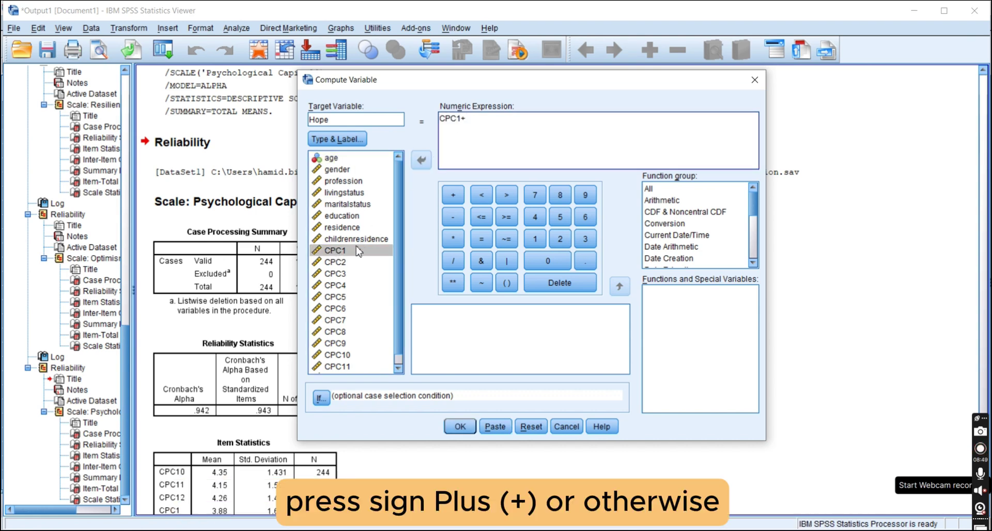
click(336, 264)
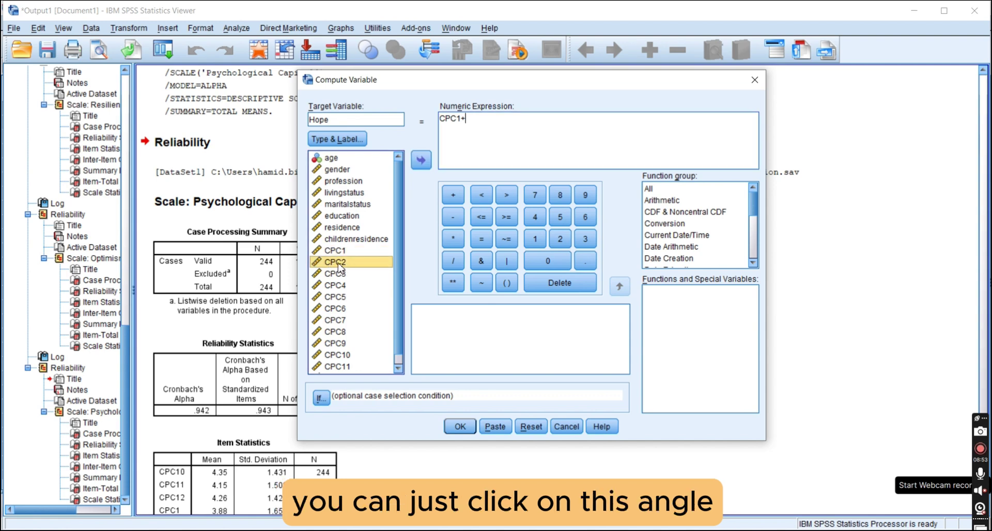
click(420, 164)
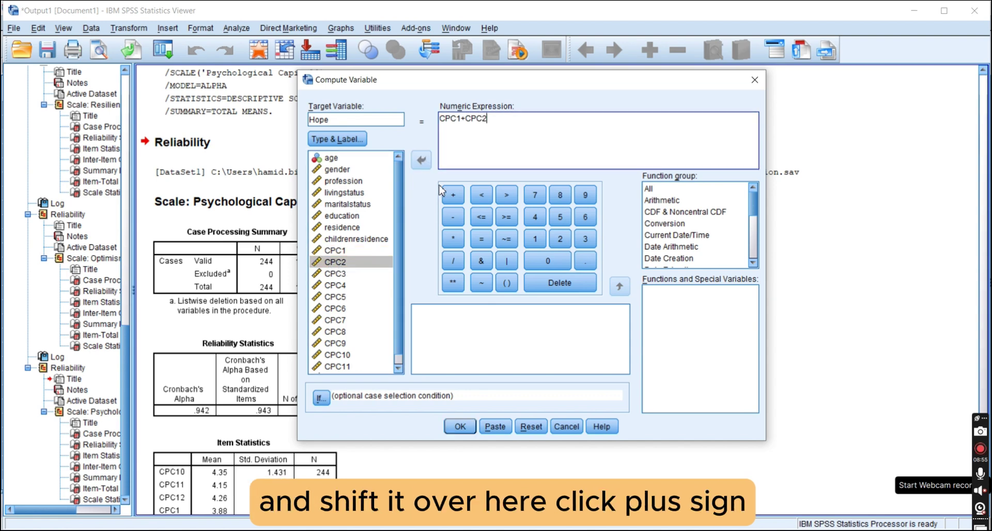
click(453, 195)
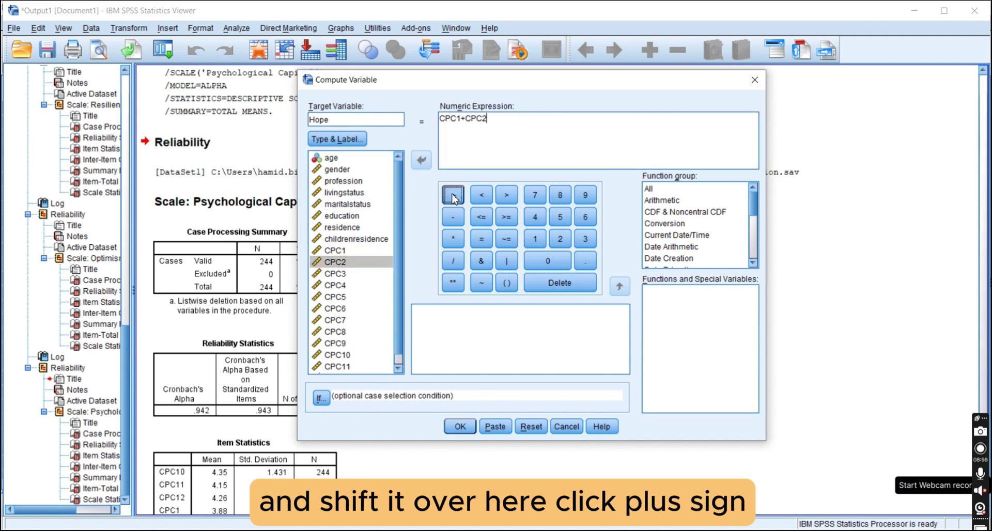
click(335, 273)
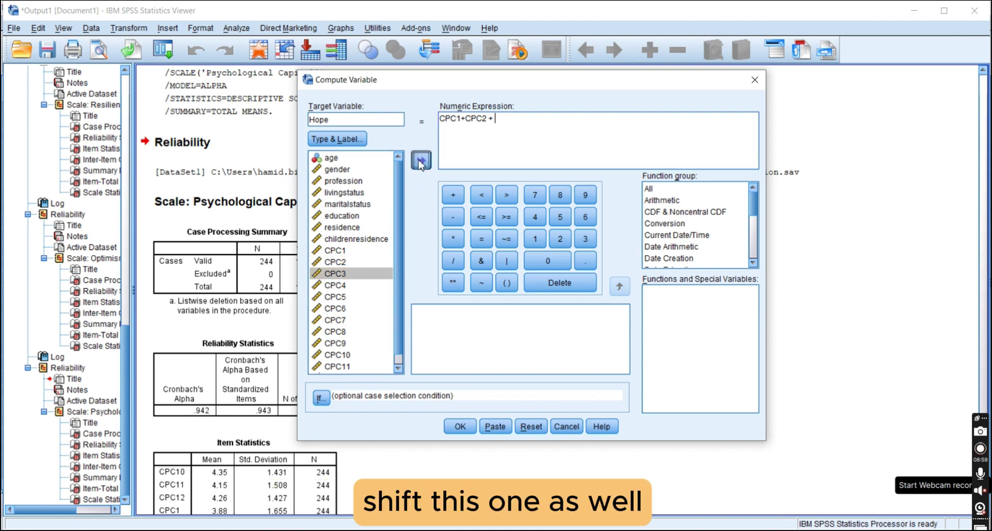
click(421, 161)
click(453, 196)
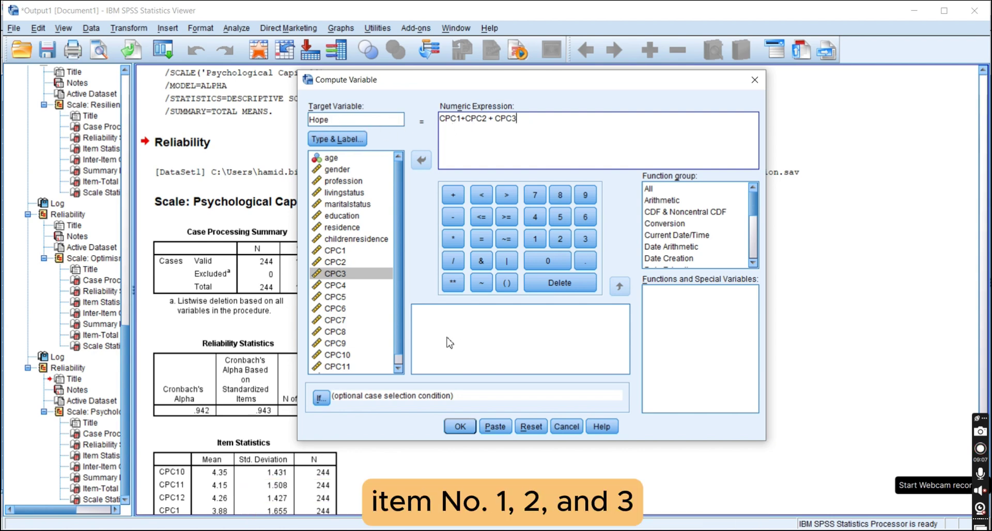
click(459, 427)
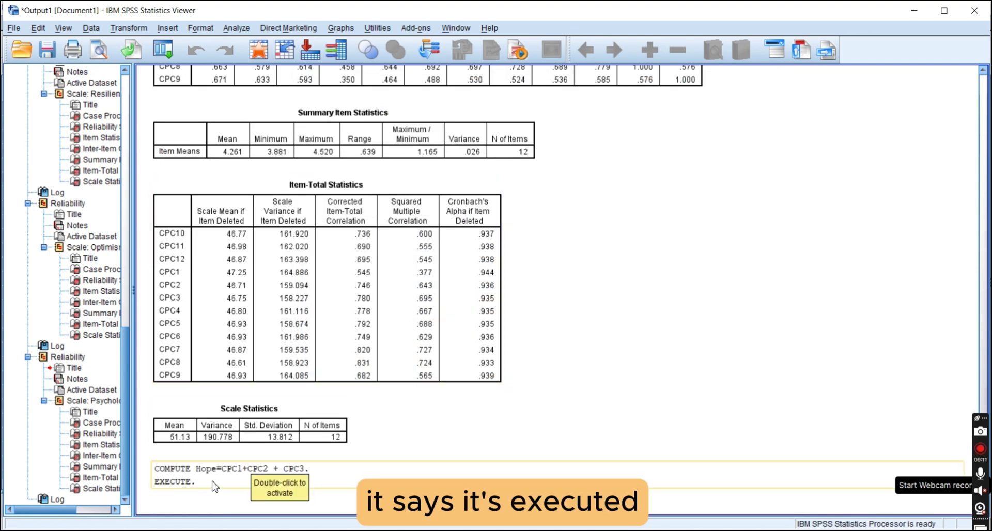
After checking the data set for the Hope column, reopen Compute Variable and name the target variable SelfEfficacy.
key(alt+Tab)
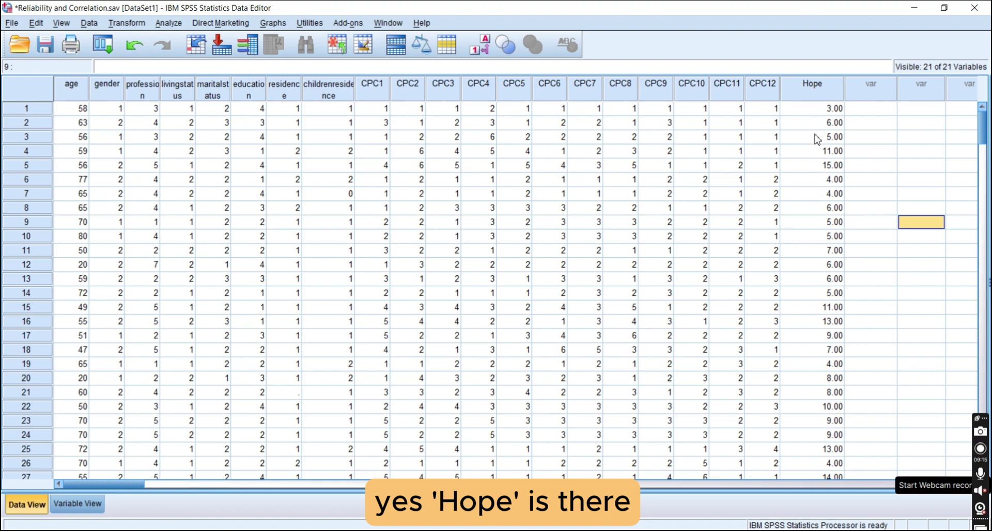
key(alt+Tab)
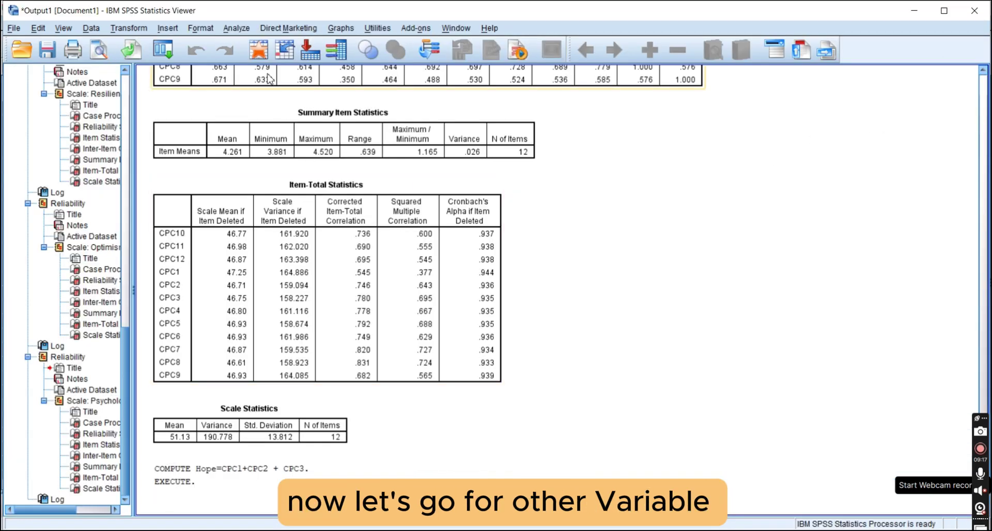
key(alt+Tab)
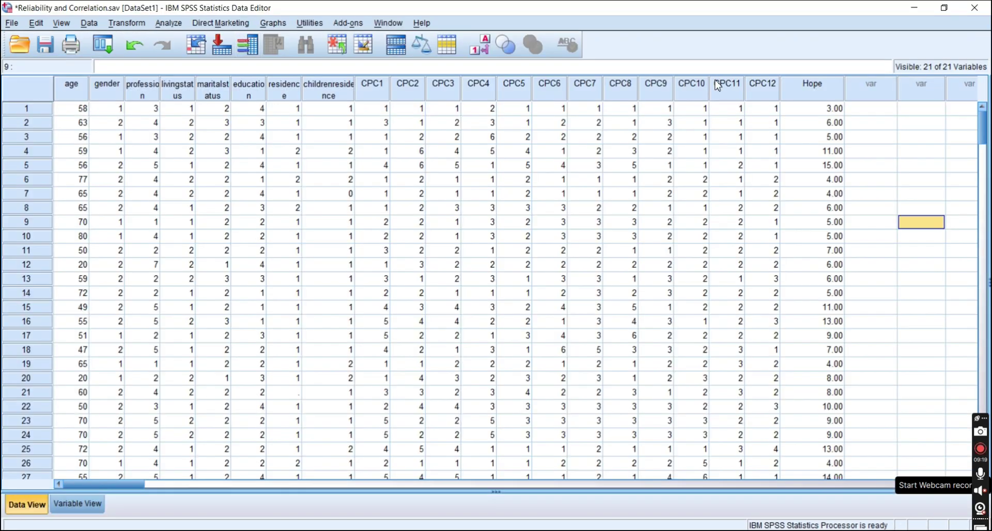
click(168, 23)
click(127, 22)
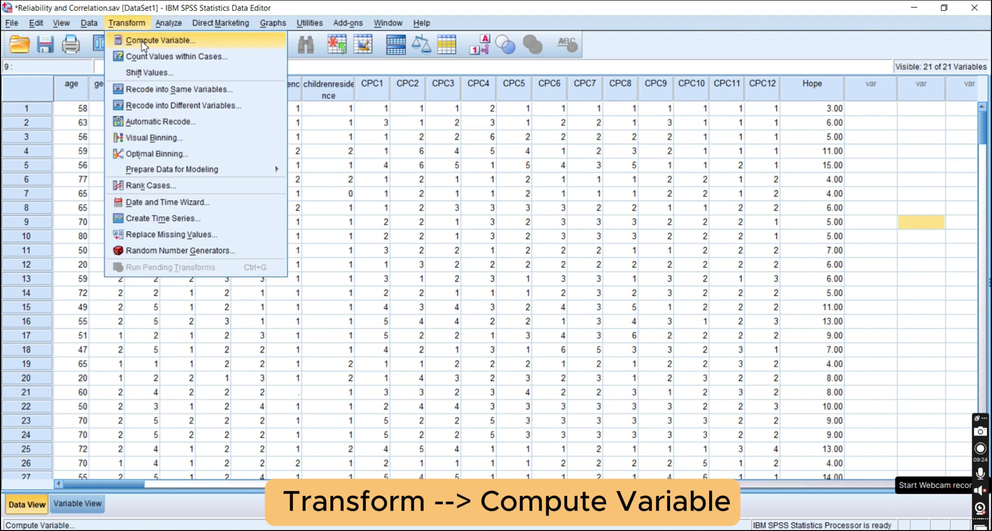
click(144, 45)
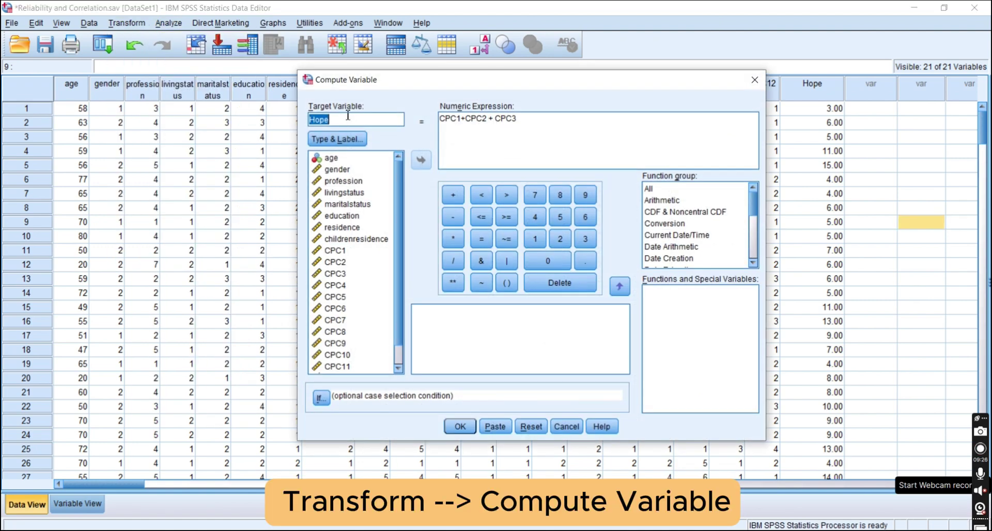
text(SelfEfficacy)
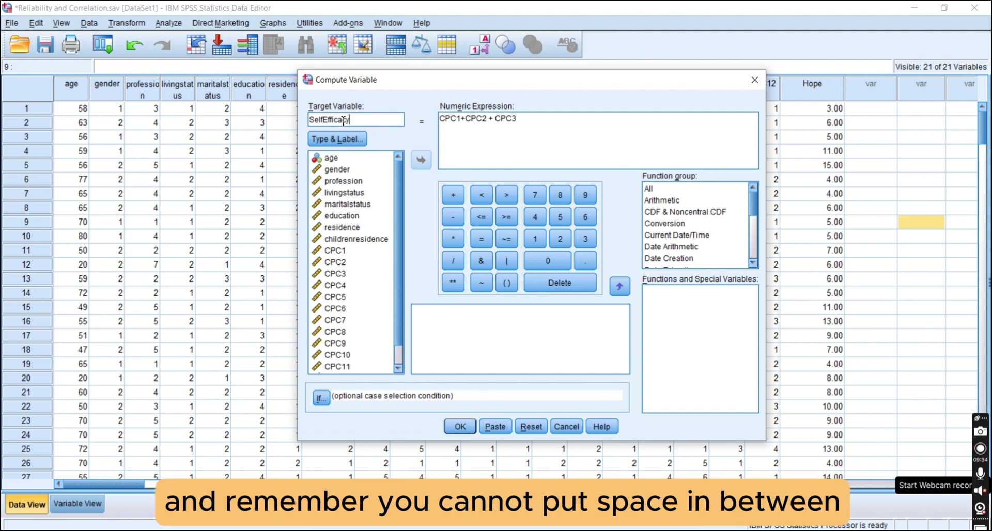
Replace the numeric expression for SelfEfficacy with CPC4+CPC5+CPC6 and run the computation.
click(548, 137)
key(ctrl+a)
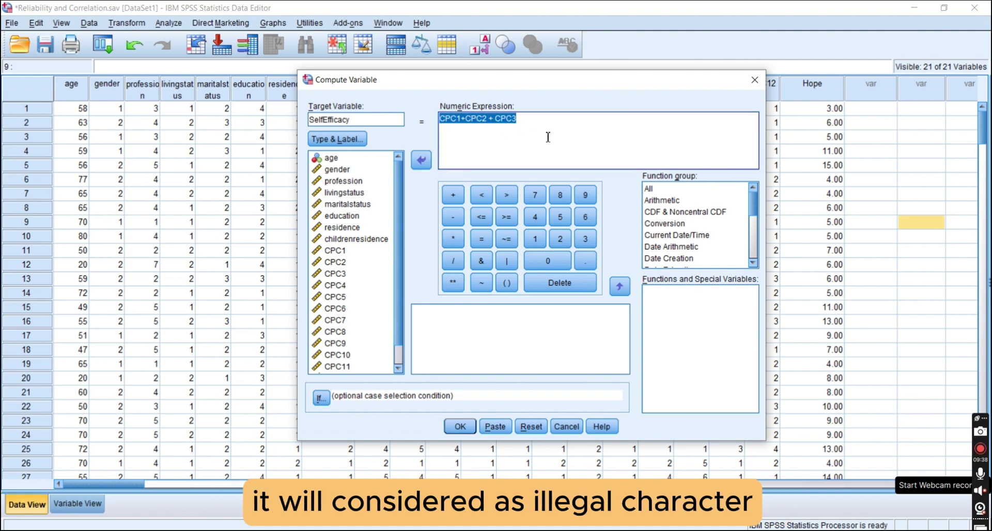
key(BackSpace)
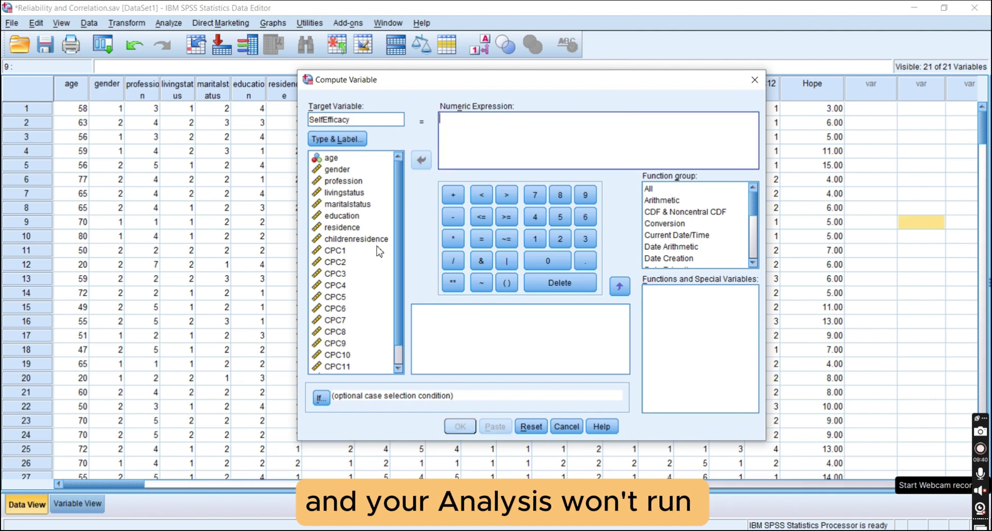
double_click(341, 287)
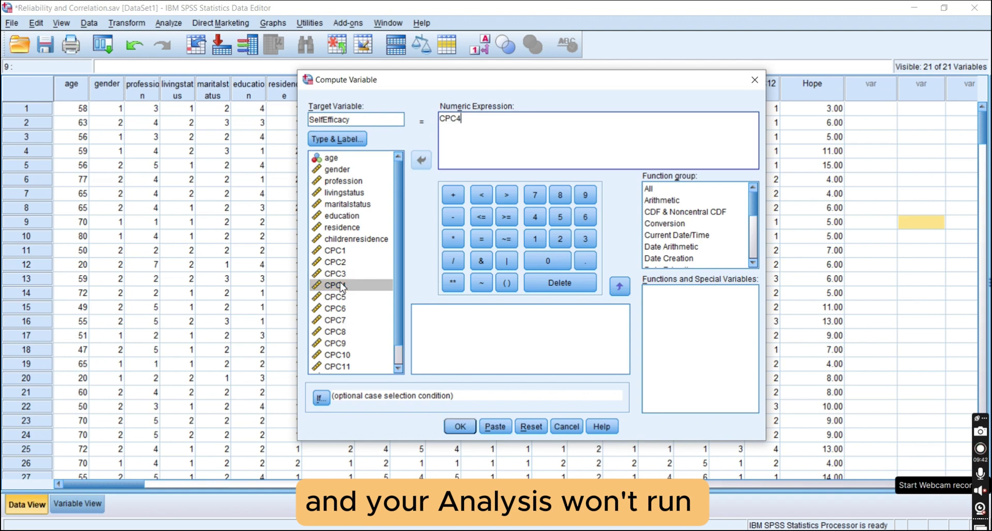
text(+)
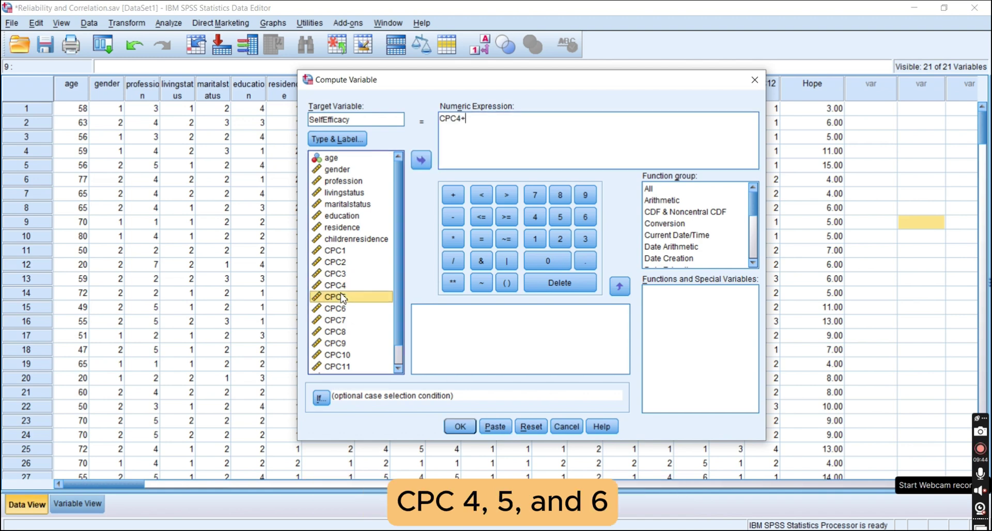
double_click(334, 297)
text(+)
double_click(341, 309)
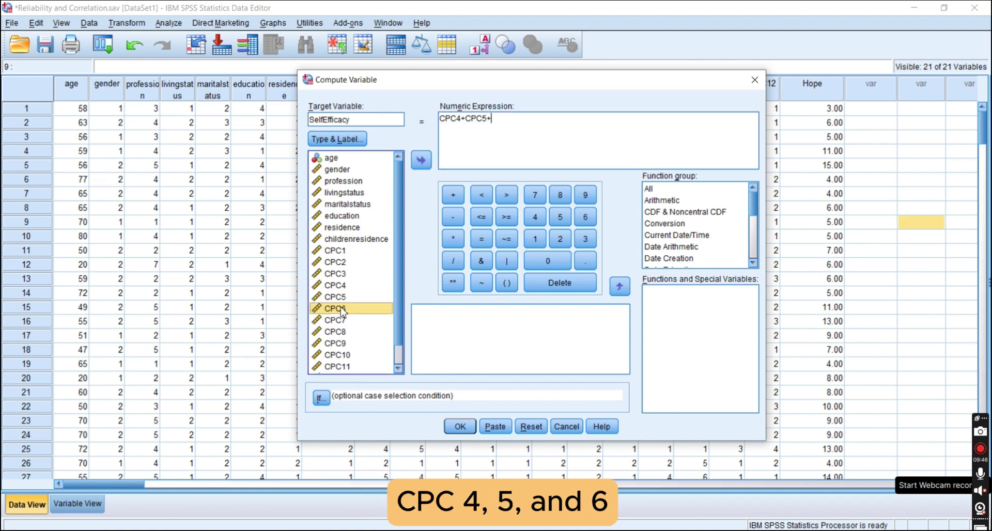
click(460, 427)
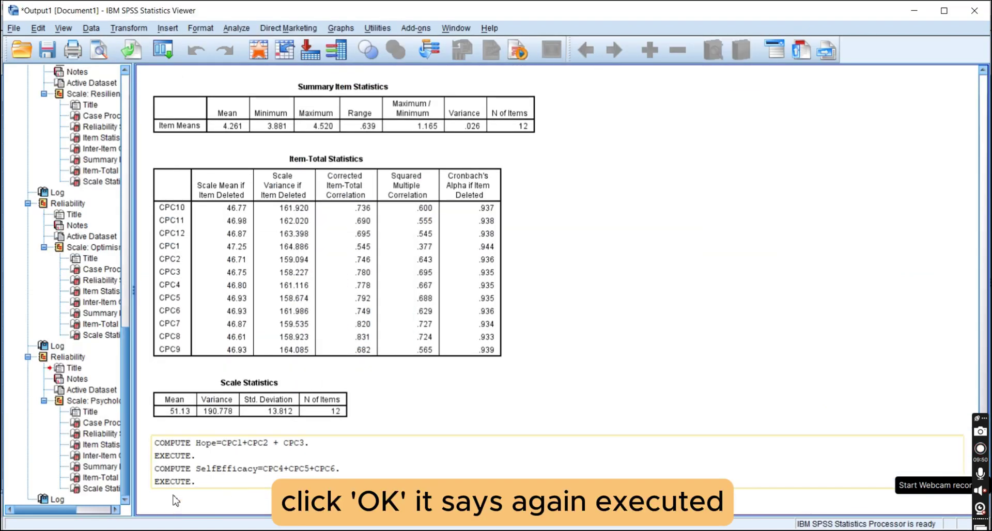
Return to the data set, reopen Compute Variable, reset it and build the numeric expression CPC7+CPC8+CPC9.
key(alt+Tab)
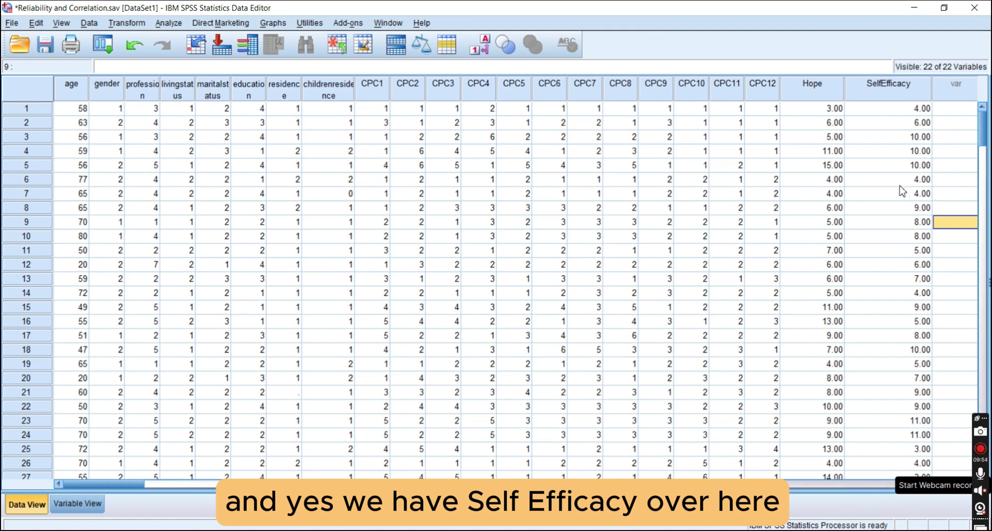
click(126, 25)
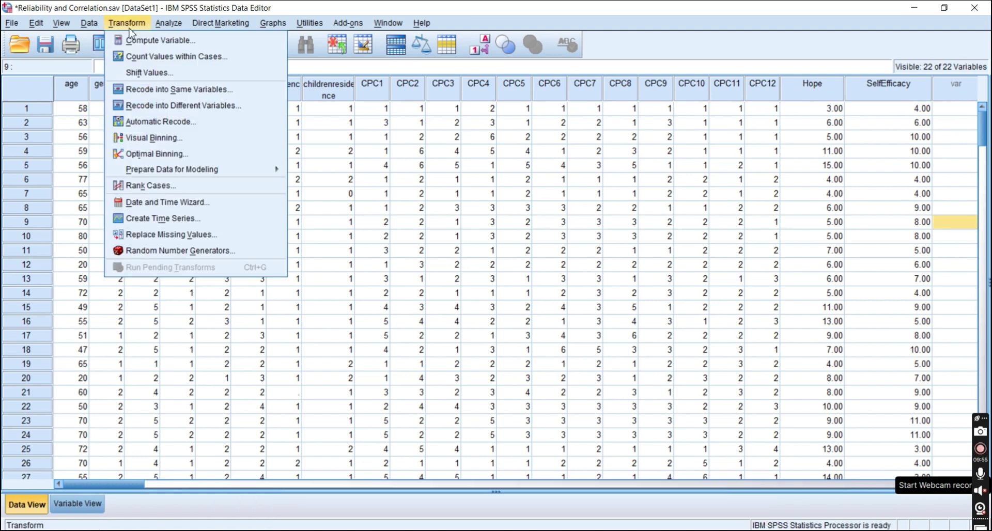
click(145, 39)
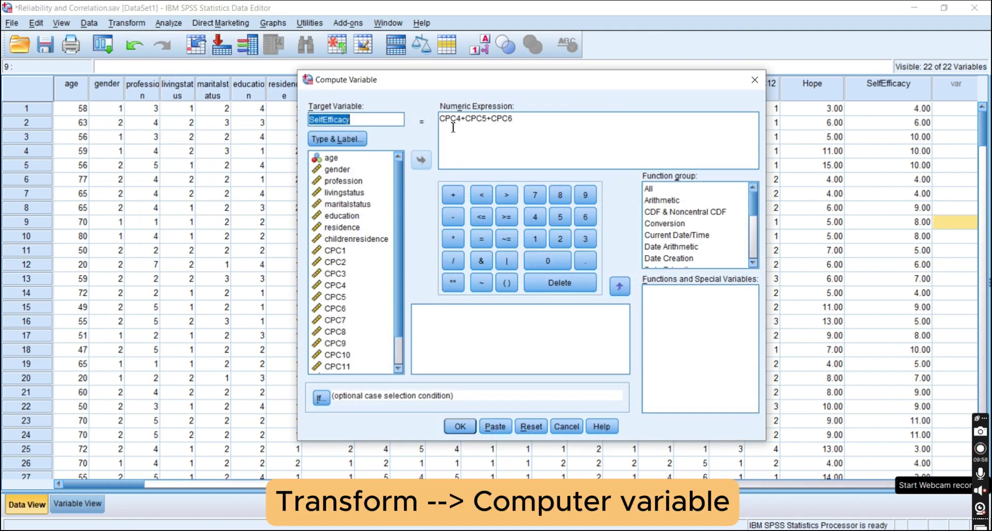
click(530, 427)
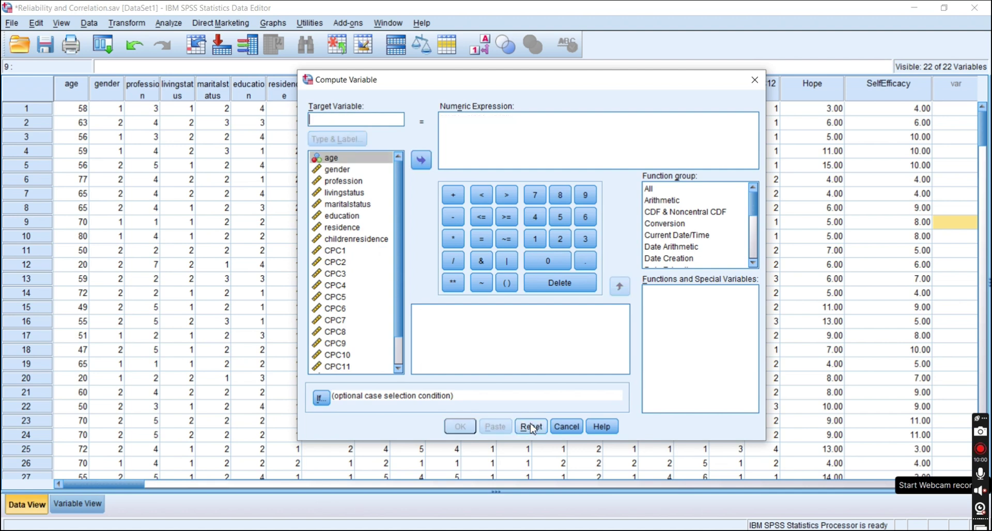
double_click(334, 320)
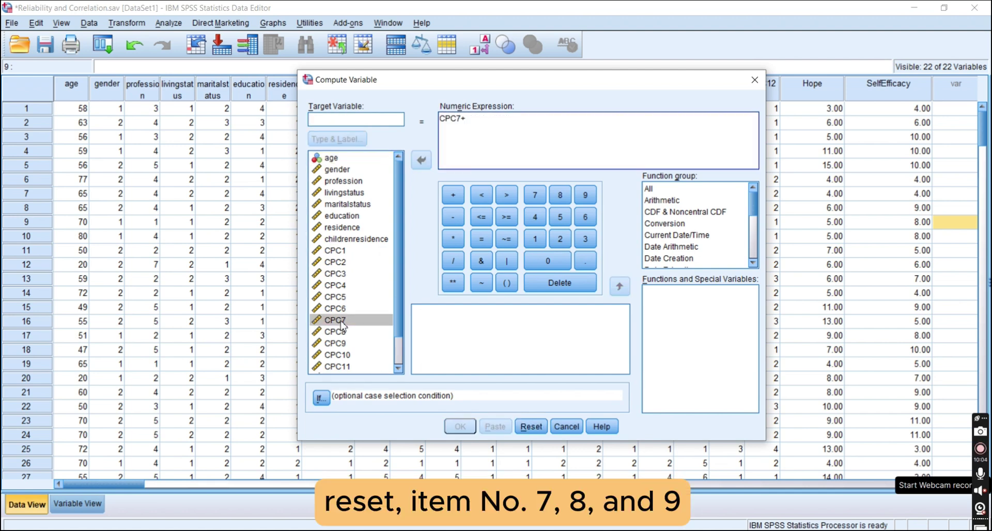
text(+)
double_click(335, 332)
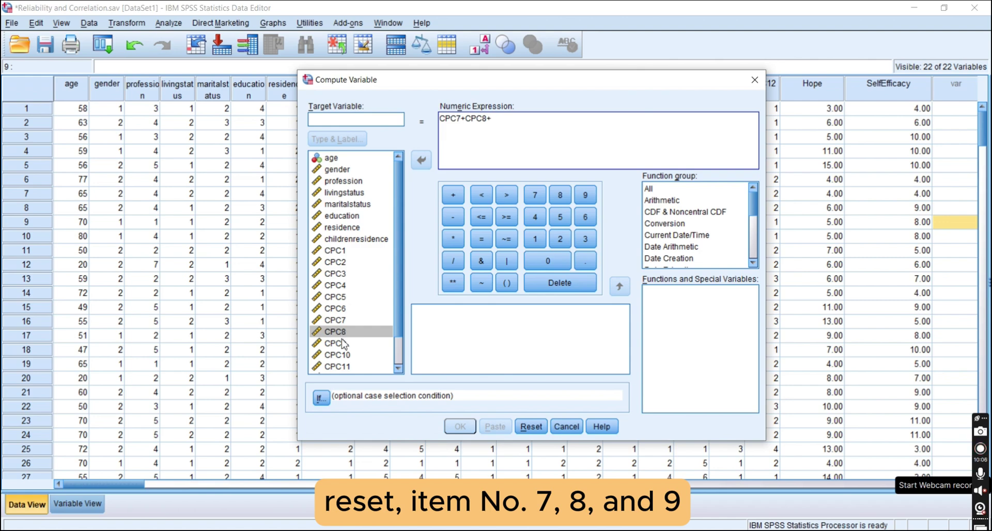
double_click(334, 343)
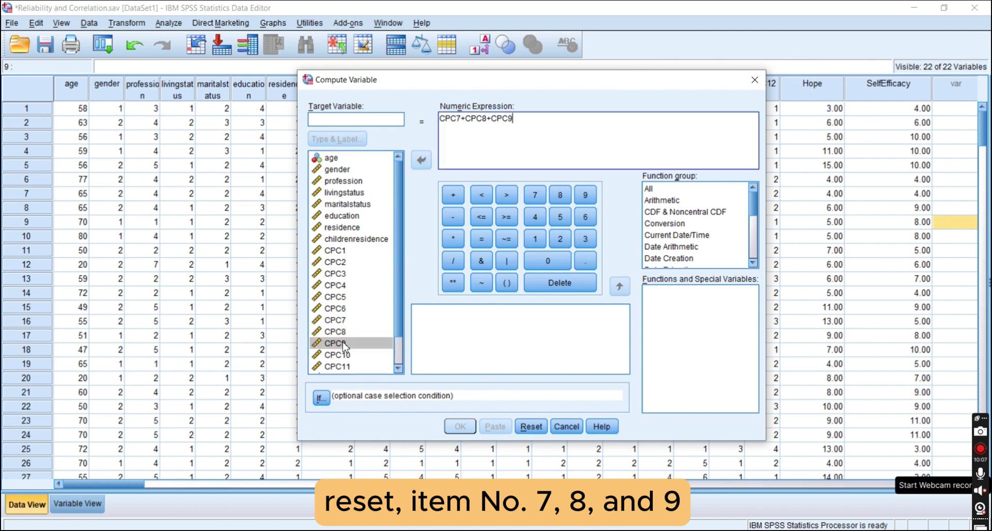
Look up the subscale name in the CPC-12R item table in the browser, name the target variable Resilience and run the computation.
click(360, 123)
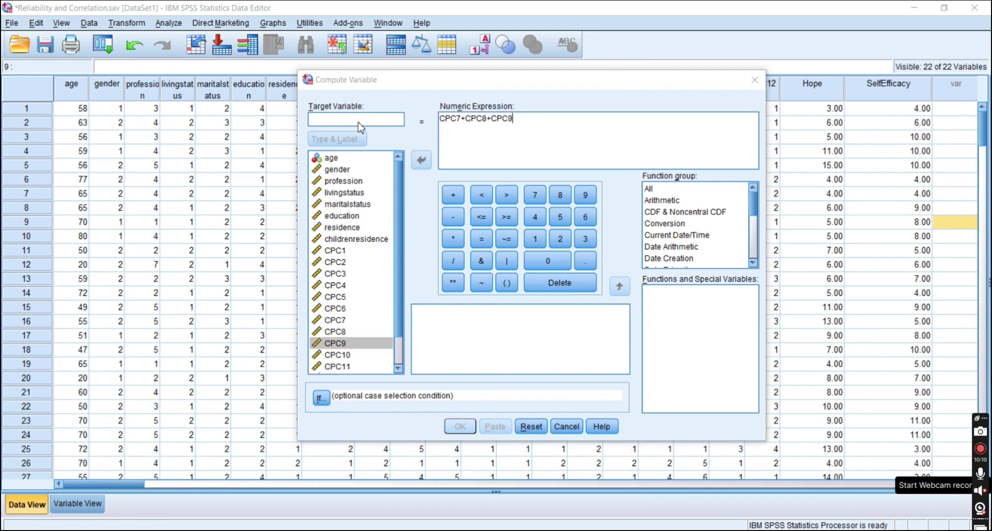
key(alt+Tab)
key(alt+Tab)
key(alt+Tab)
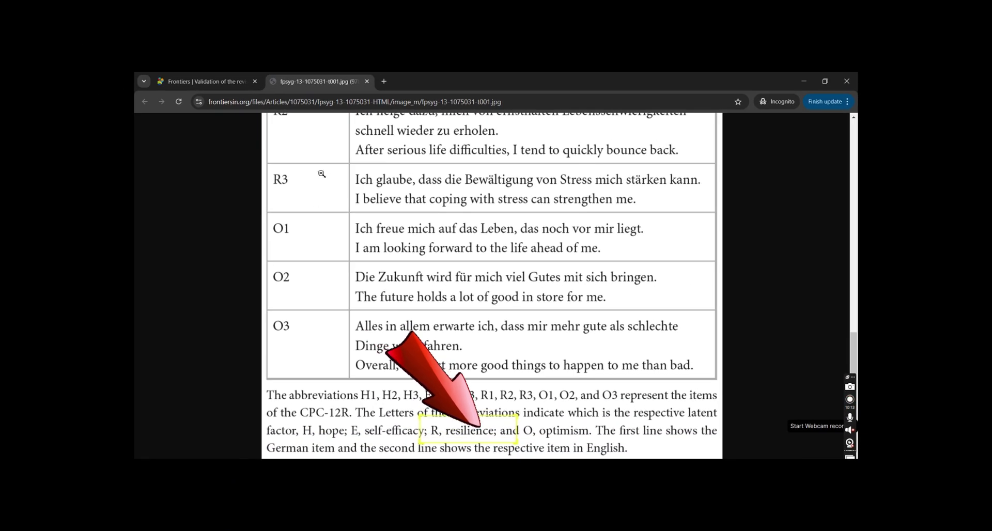
key(alt+Tab)
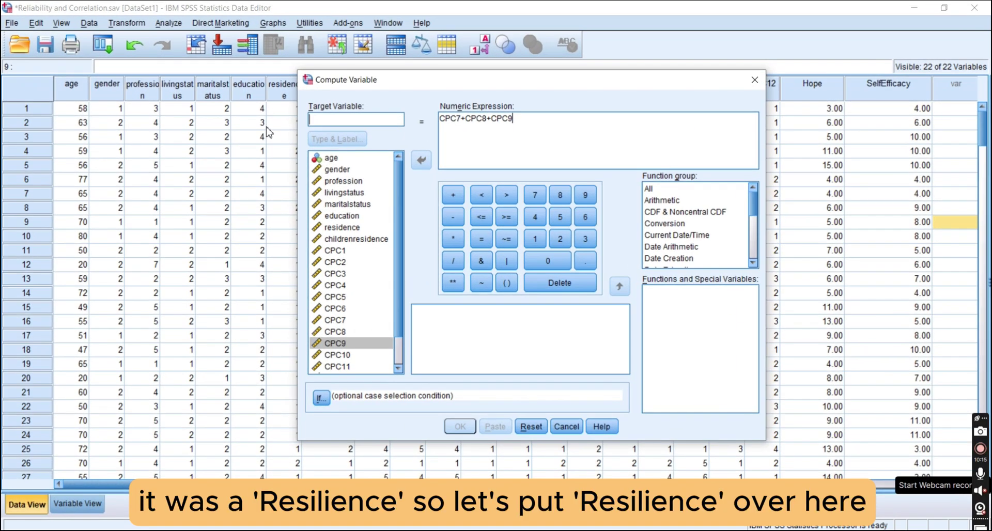
text(Resilience)
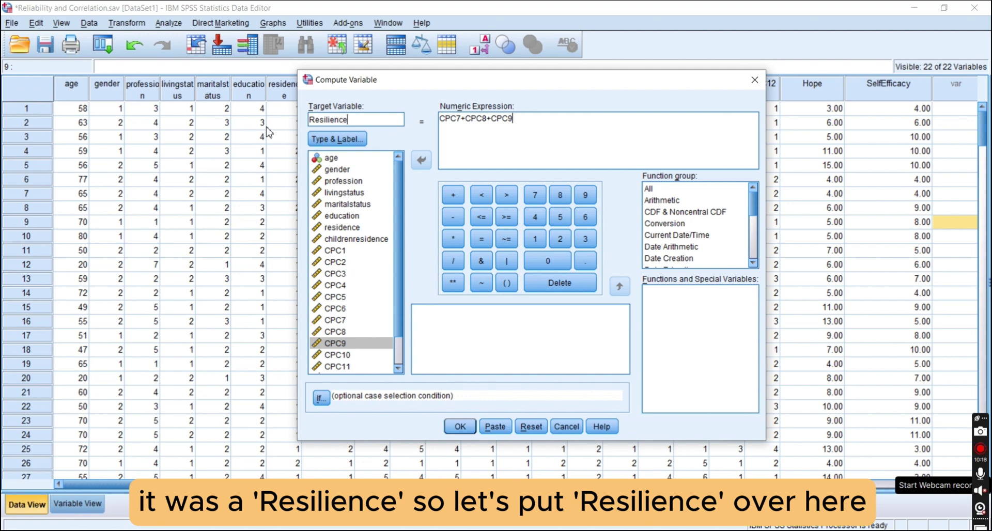
click(459, 426)
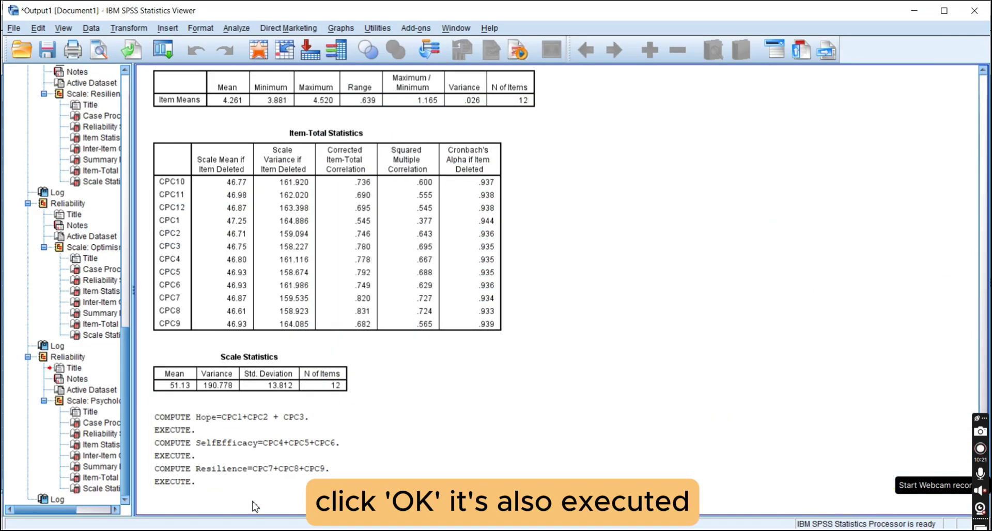
After checking the data set for the Resilience column, reopen Compute Variable and name the target variable Optimism.
key(alt+Tab)
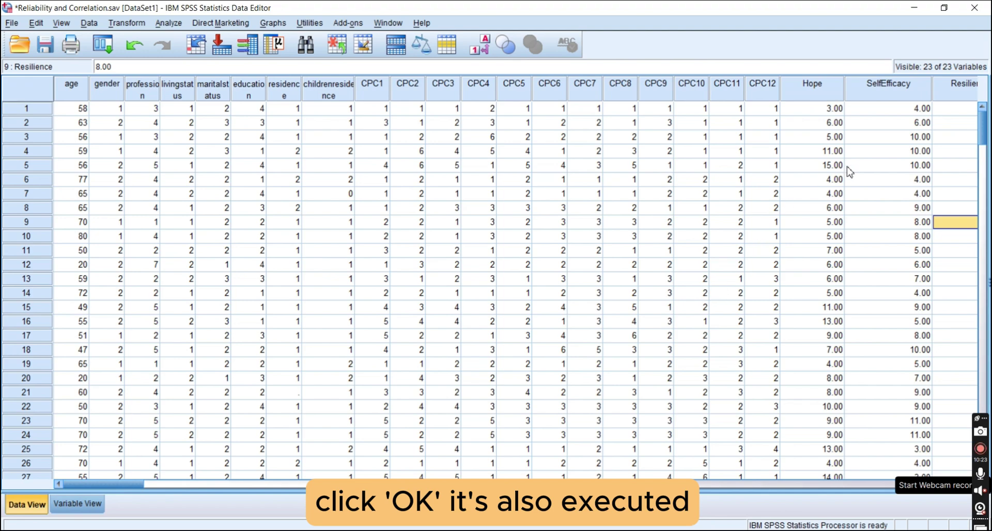
drag(109, 485, 156, 478)
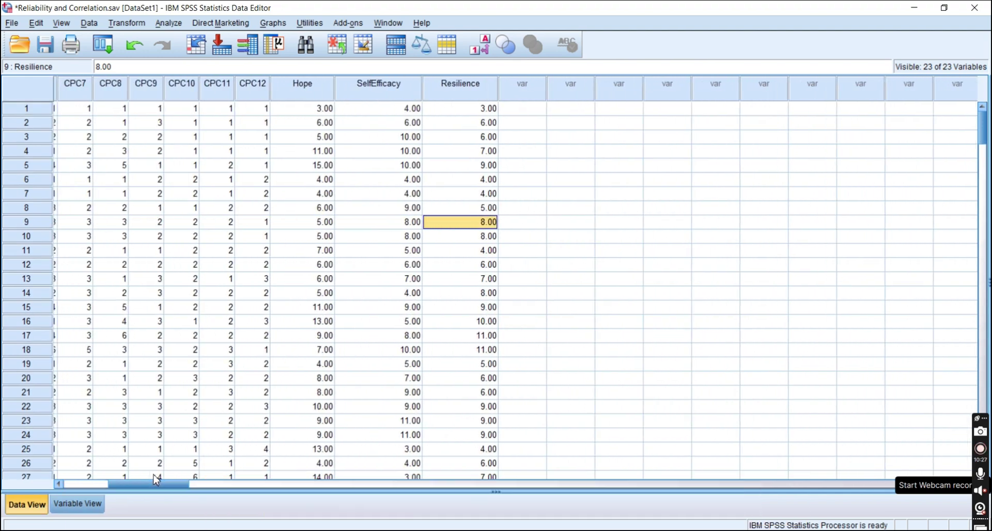
click(127, 23)
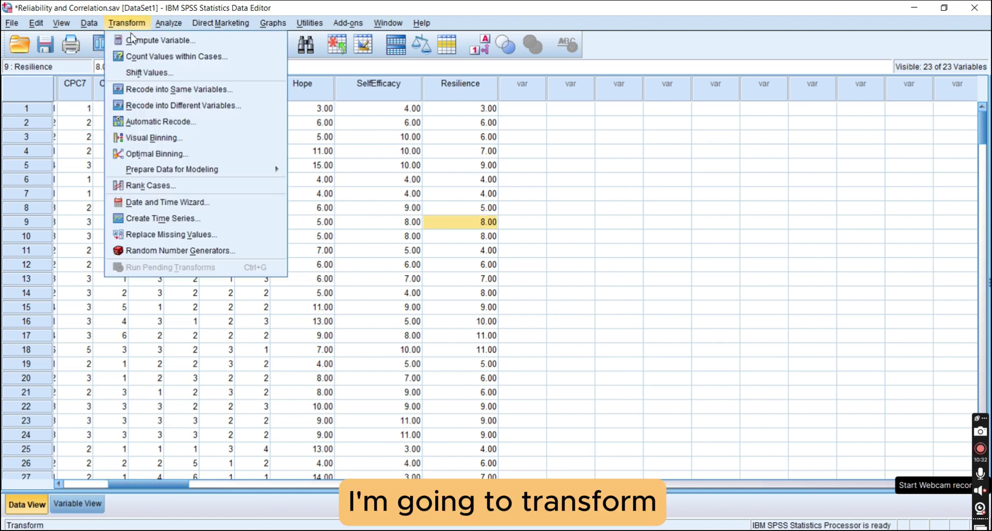
click(137, 41)
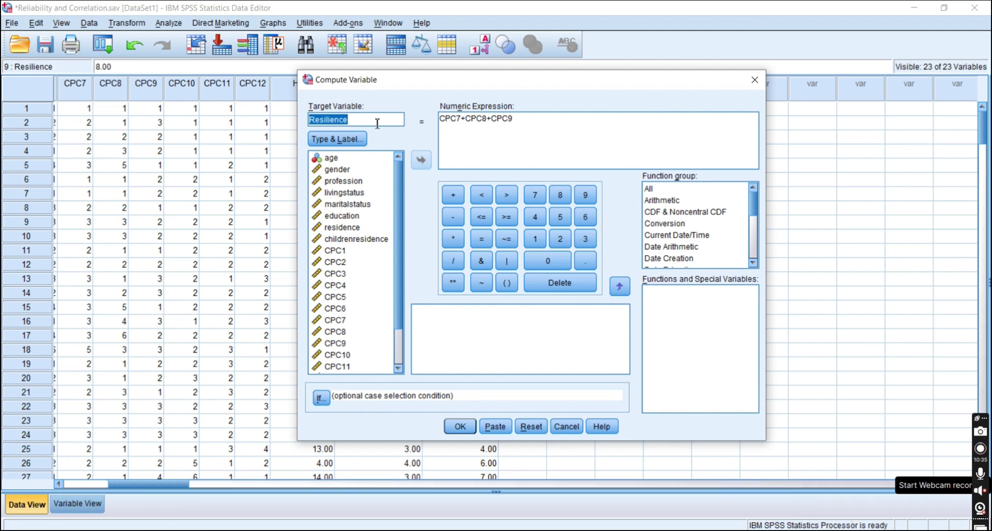
text(Optimism)
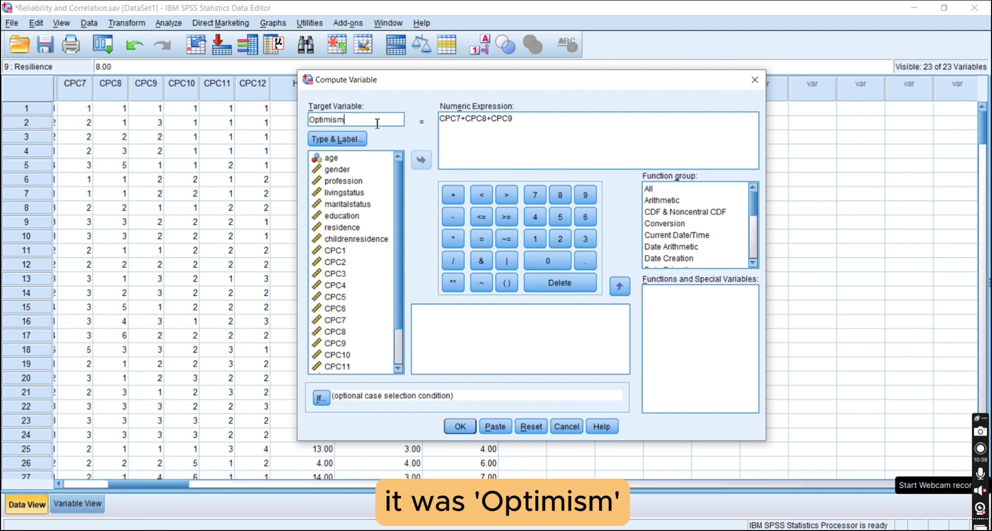
Replace the numeric expression for Optimism with CPC10+CPC11+CPC12 and run the computation.
click(541, 132)
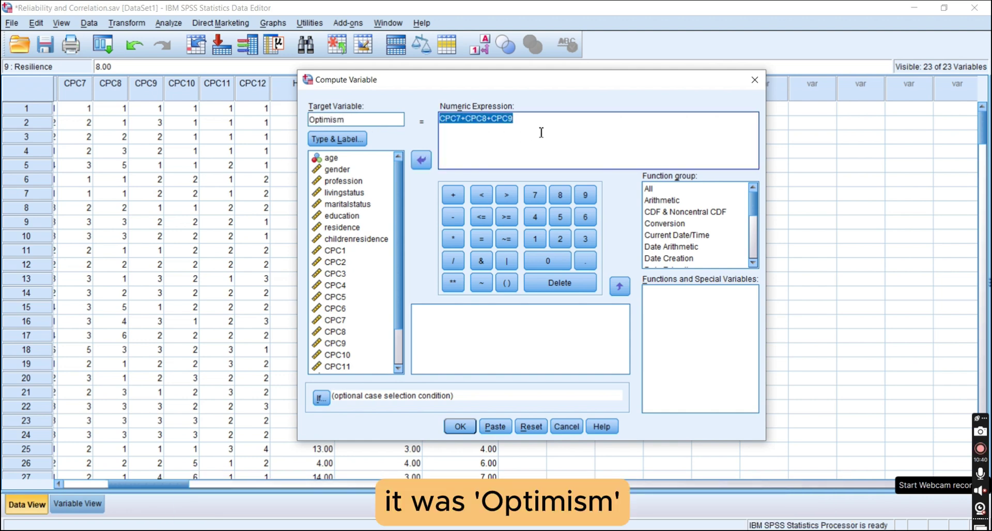
key(BackSpace)
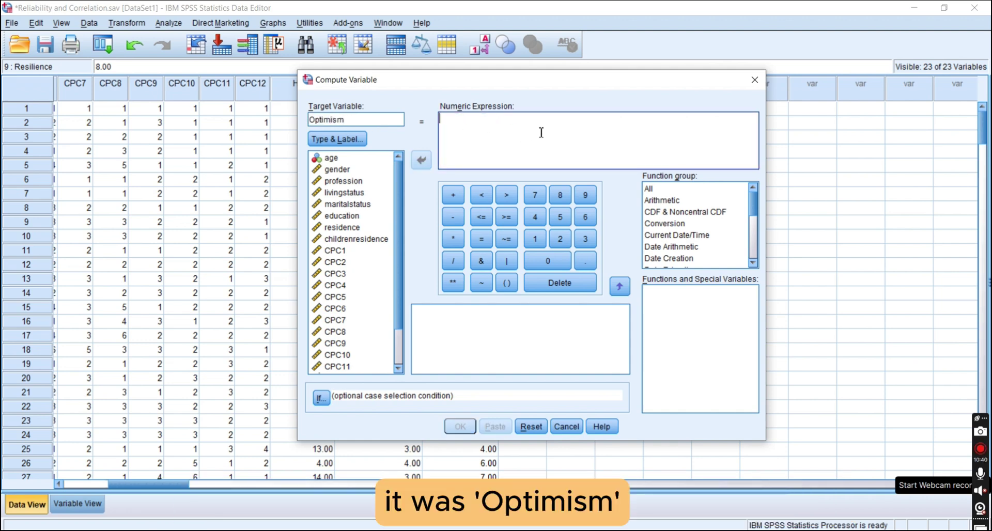
double_click(338, 355)
text(+)
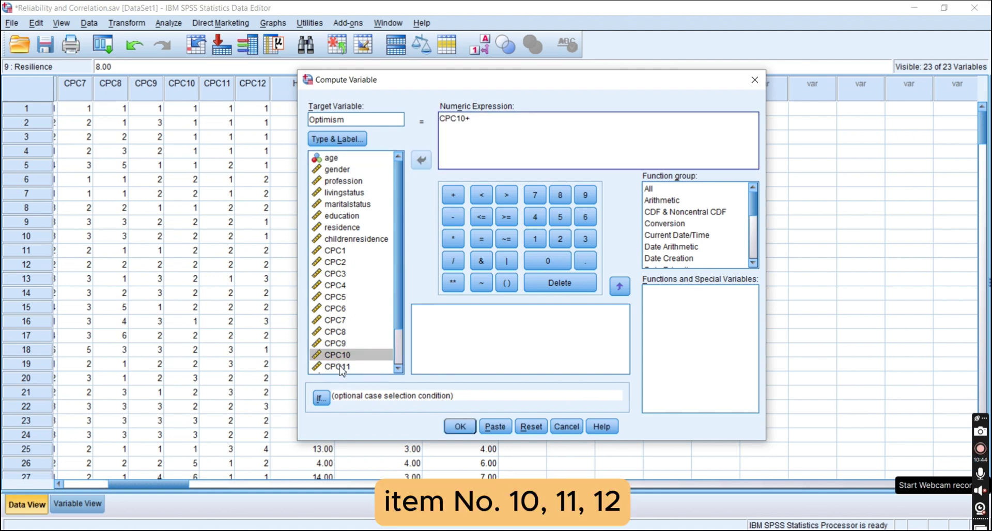
double_click(336, 367)
text(+)
scroll(338, 368, down, 2)
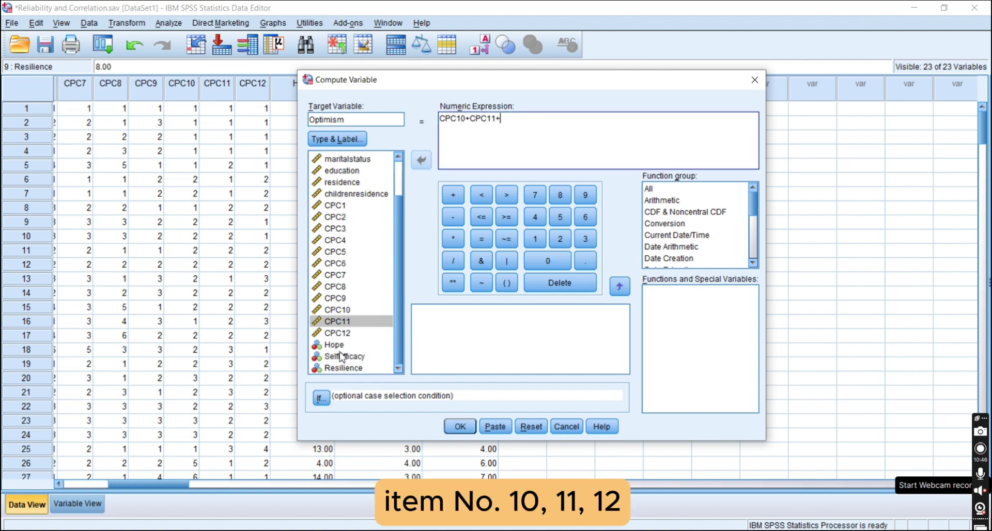
double_click(361, 333)
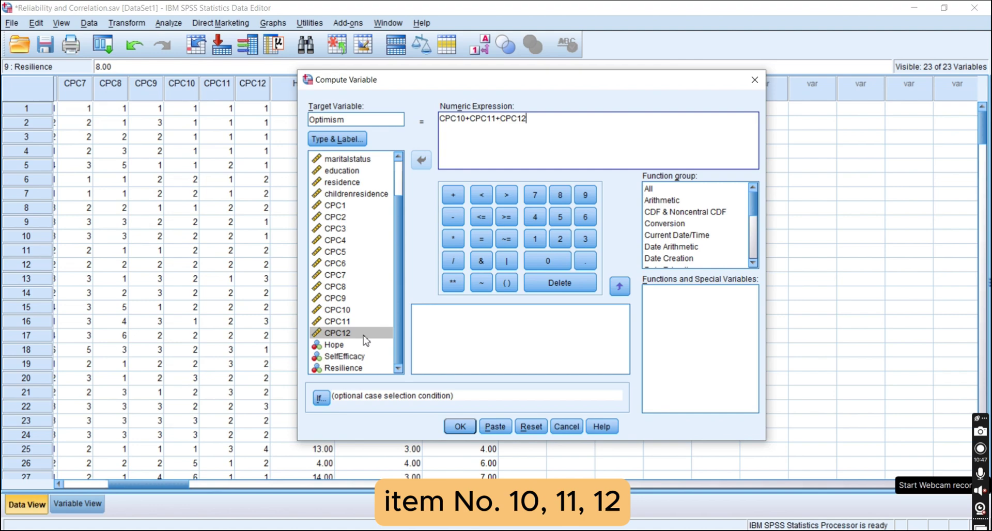
click(460, 426)
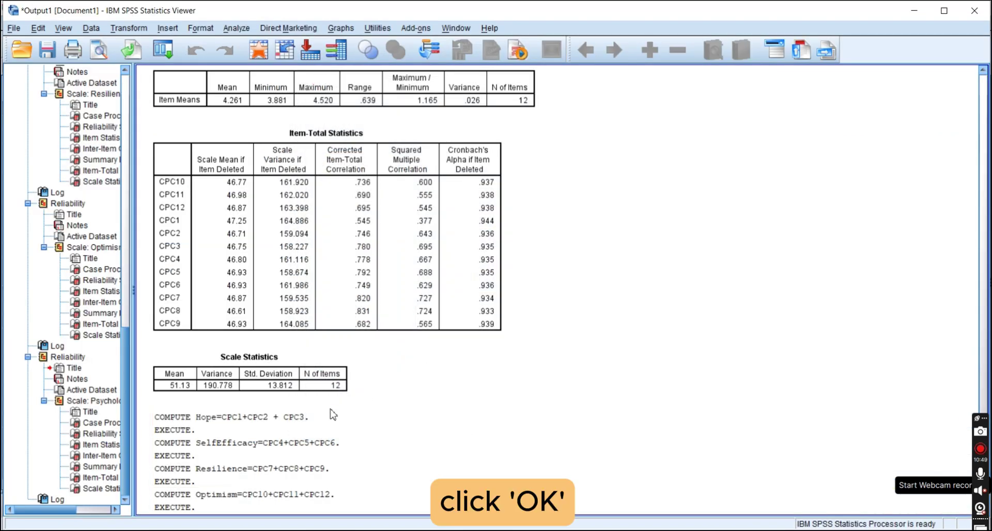
Check the data set for the new Optimism column and reopen Compute Variable.
key(alt+Tab)
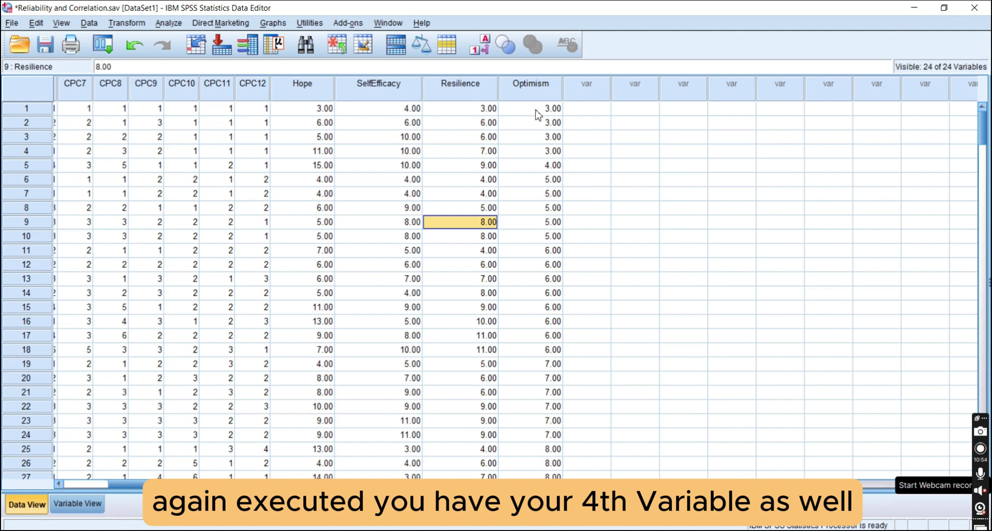
key(alt+Tab)
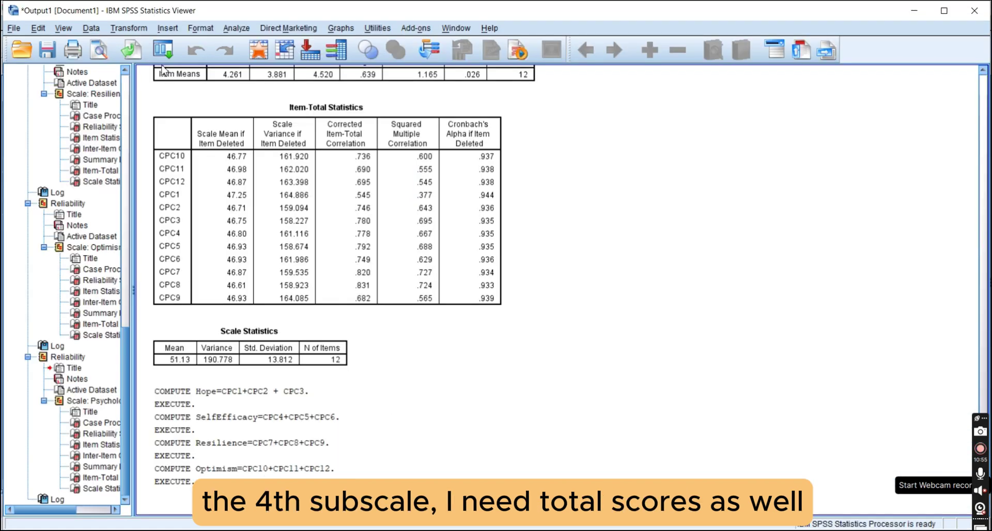
key(alt+Tab)
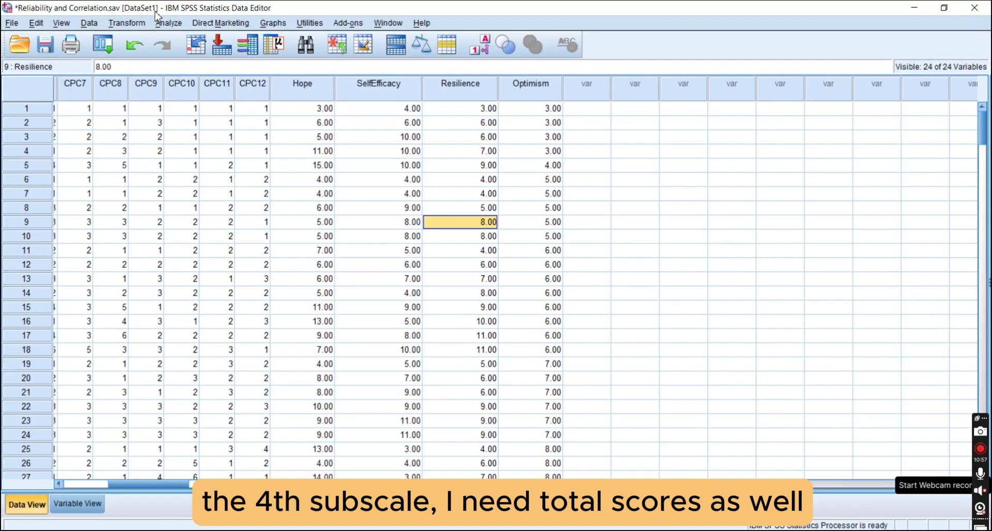
click(135, 22)
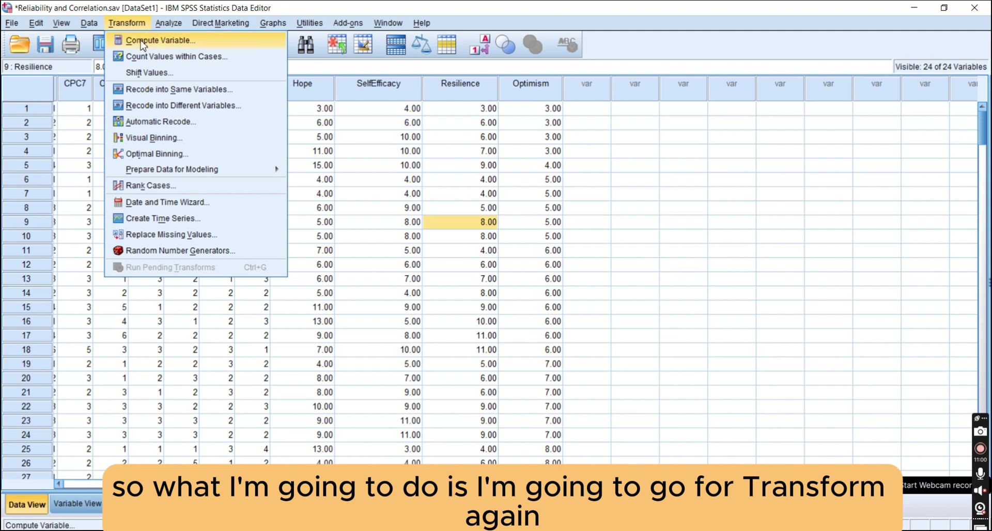
click(142, 41)
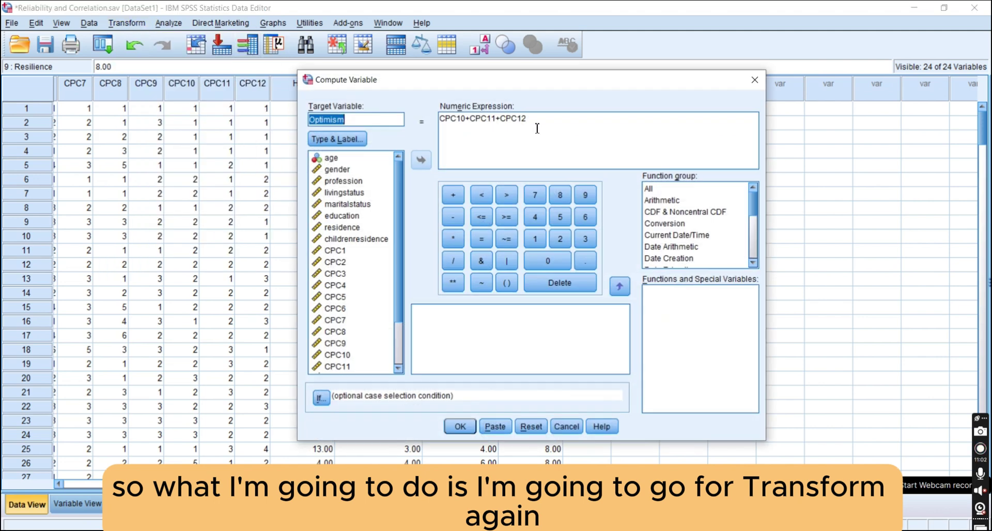
Clear the existing numeric expression and name the target variable CPCtotal.
click(562, 126)
key(ctrl+a)
key(BackSpace)
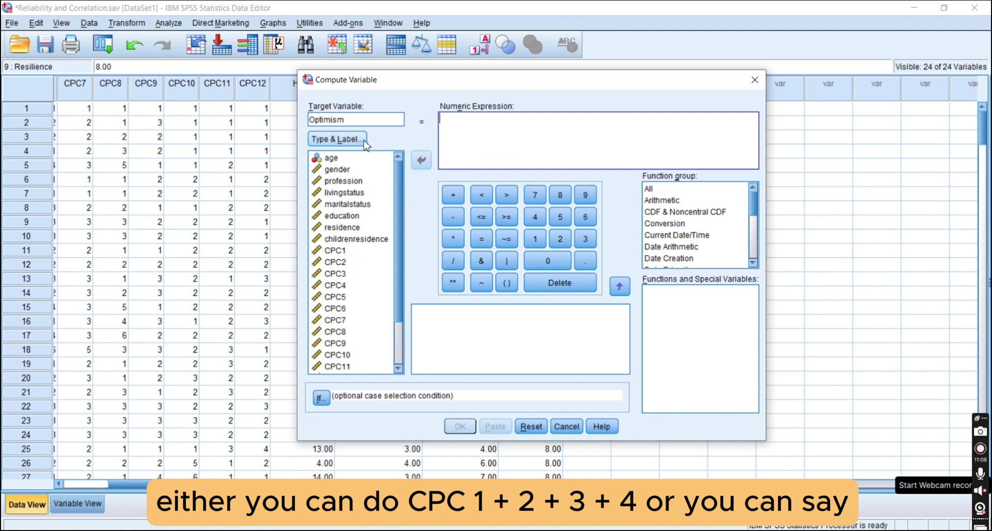
click(370, 122)
double_click(370, 123)
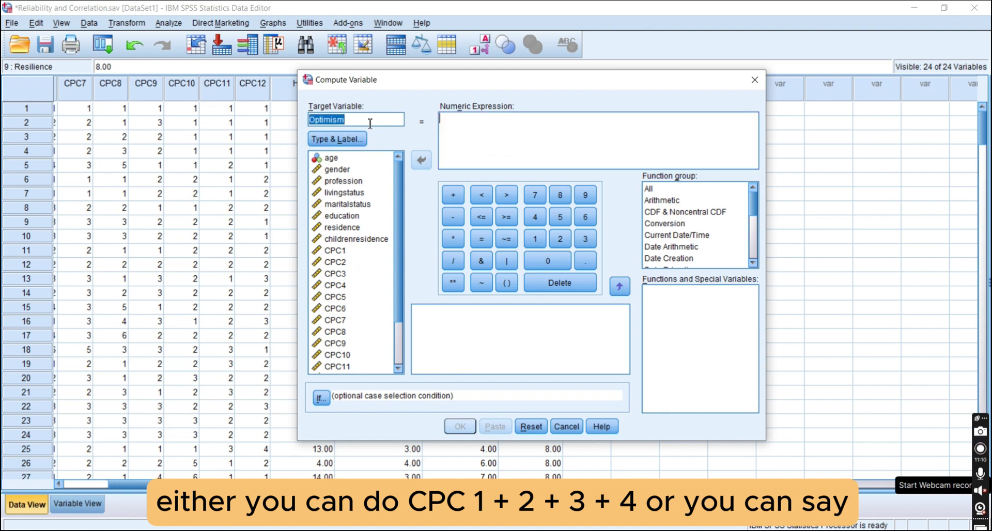
text(CPCtotal)
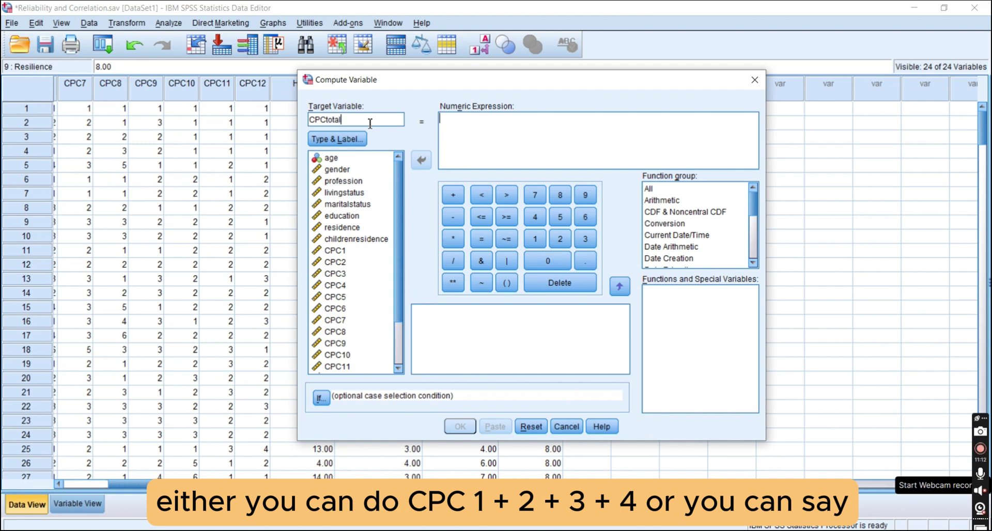
Build the numeric expression Hope+SelfEfficacy+Resilience+Optimism for CPCtotal and run the computation.
drag(398, 188, 405, 322)
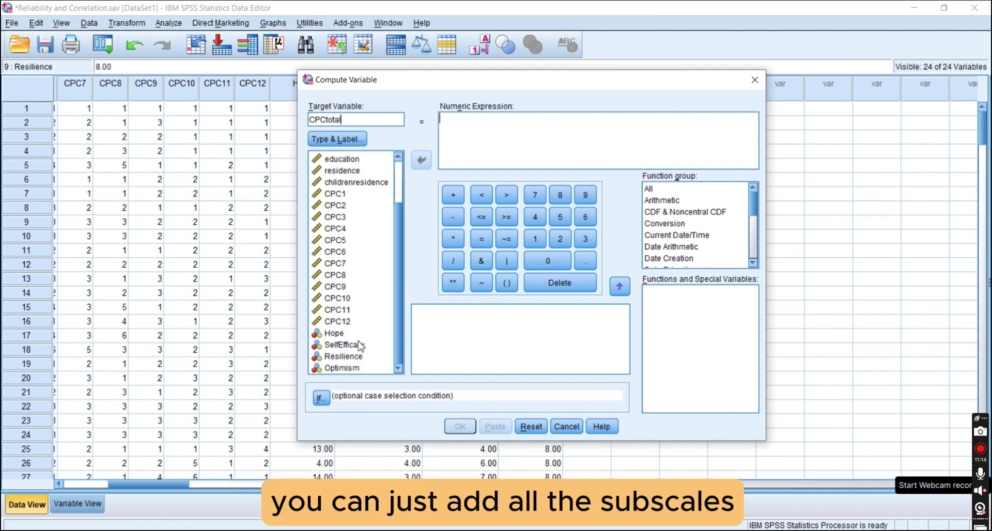
click(331, 334)
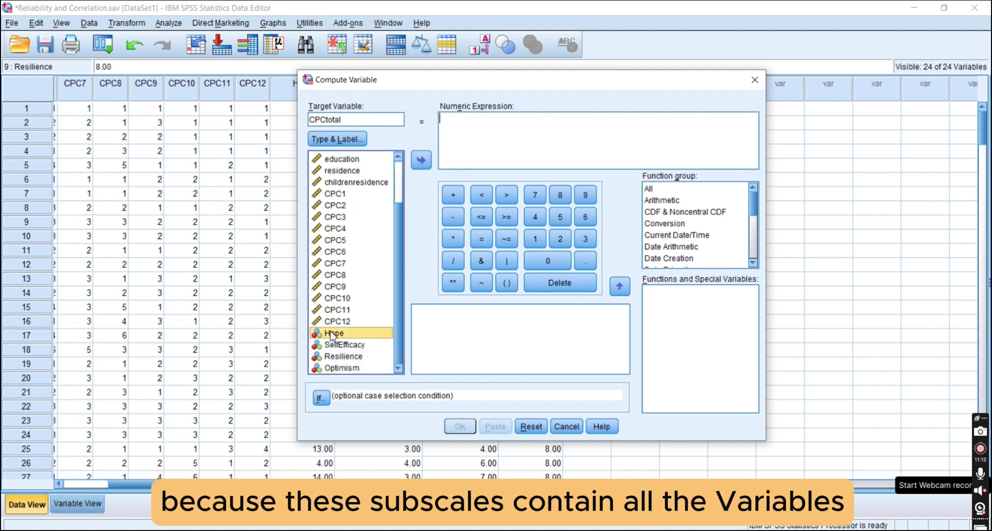
double_click(331, 334)
text(+)
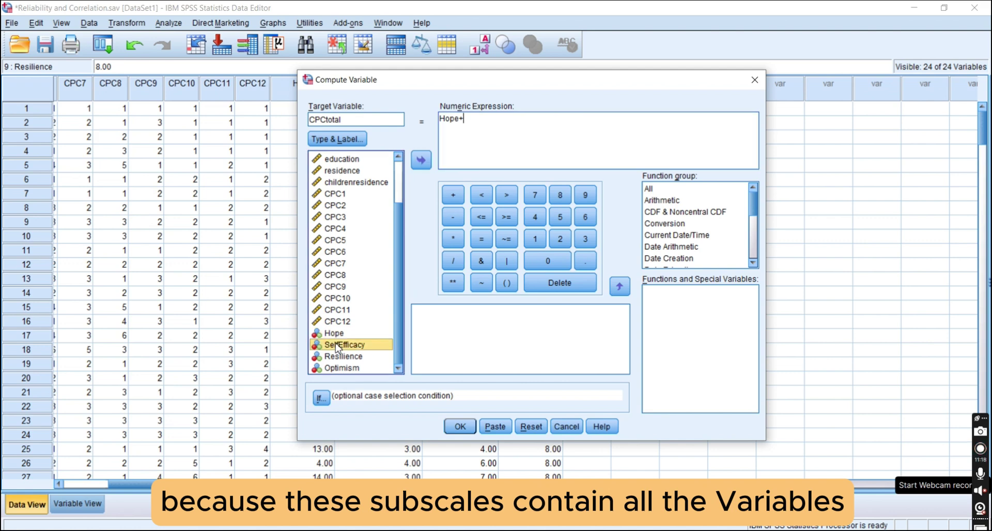
double_click(336, 345)
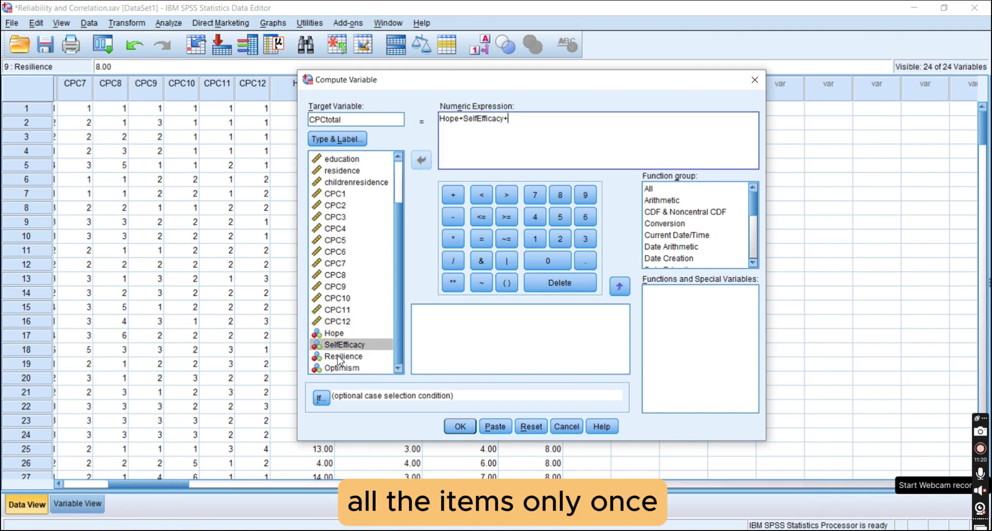
double_click(339, 357)
text(+)
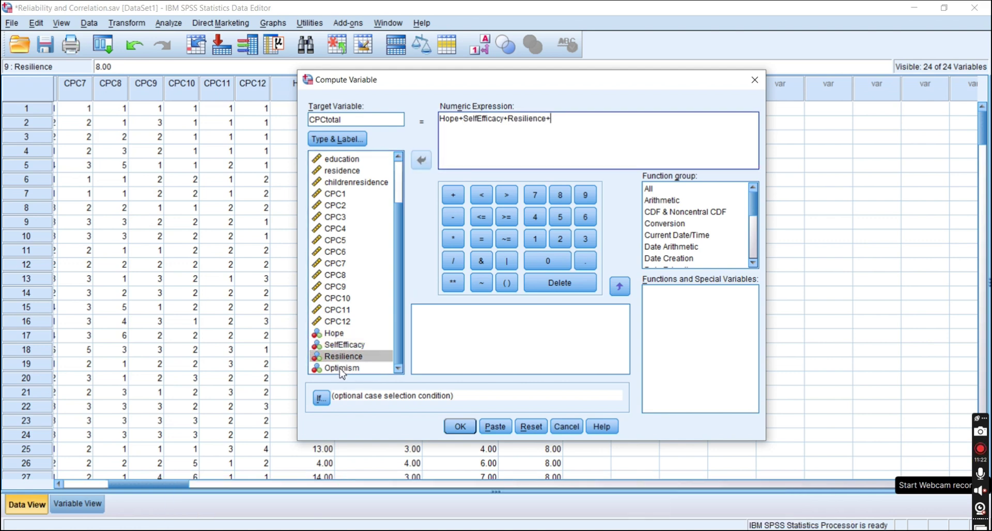
double_click(341, 368)
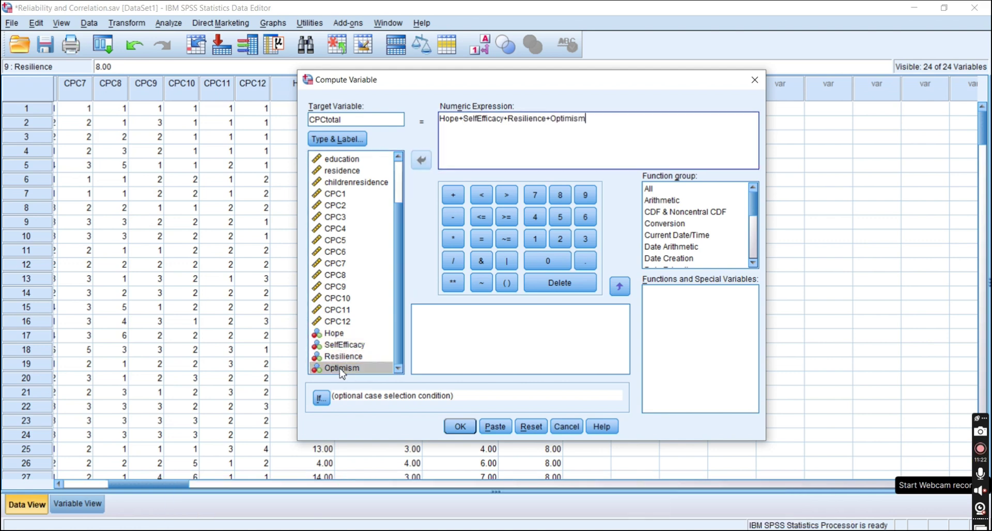
click(460, 427)
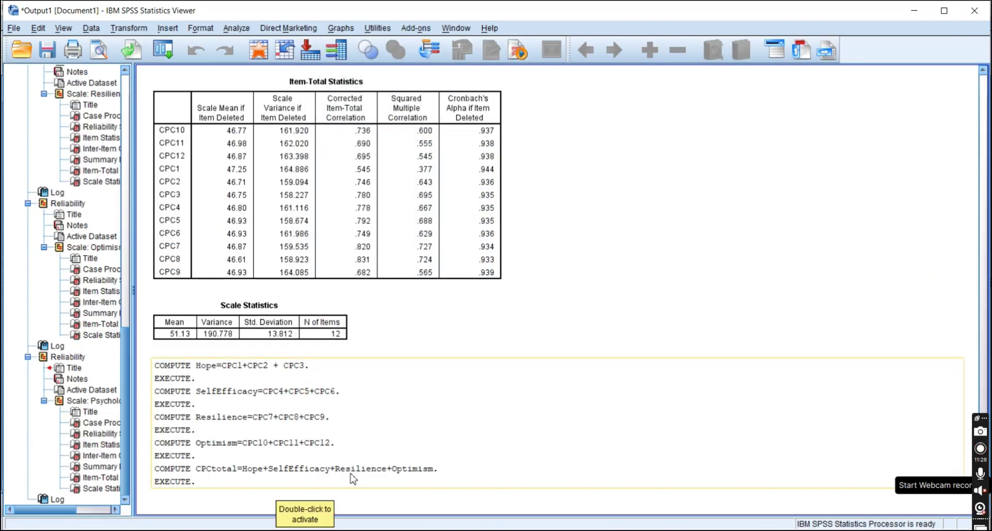
Return to the data set and set the measure of Hope, SelfEfficacy, Resilience and Optimism to Scale in the variable definitions.
key(alt+Tab)
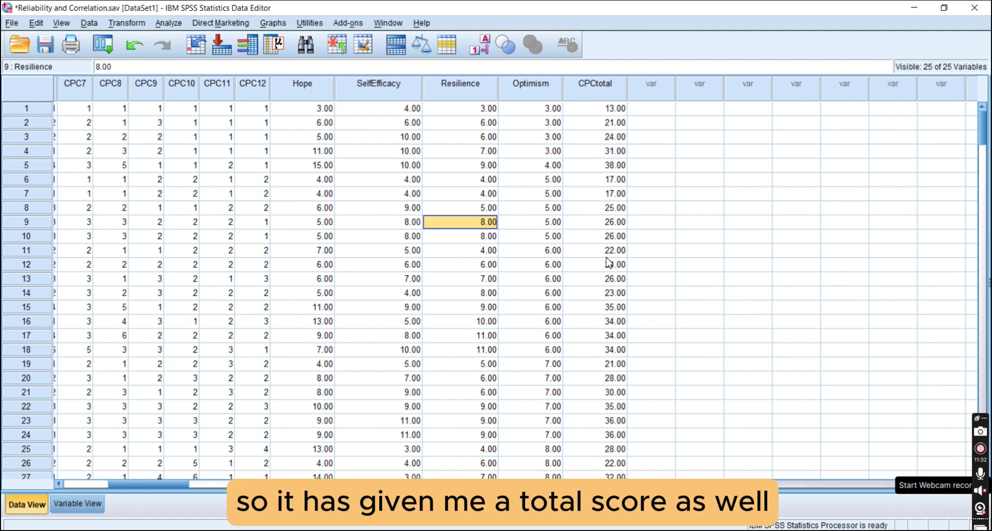
double_click(301, 89)
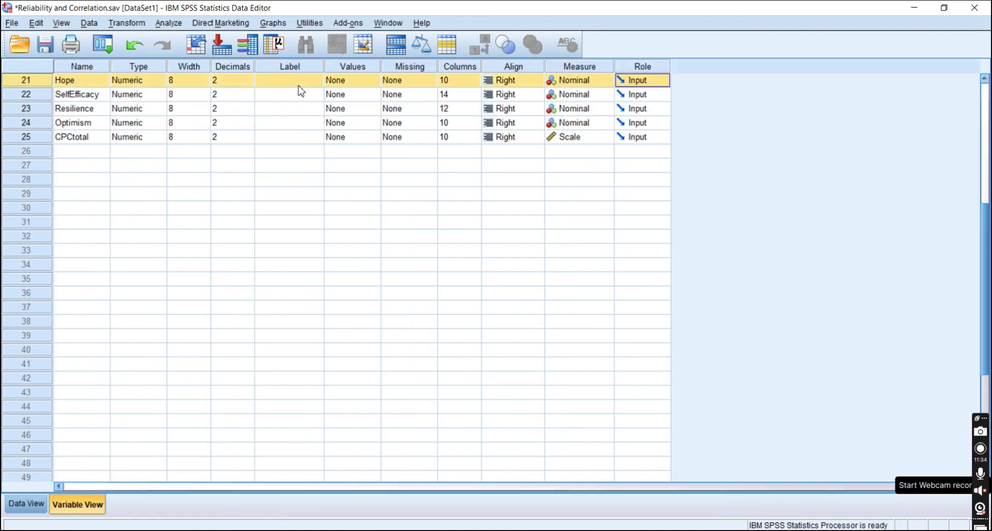
click(607, 82)
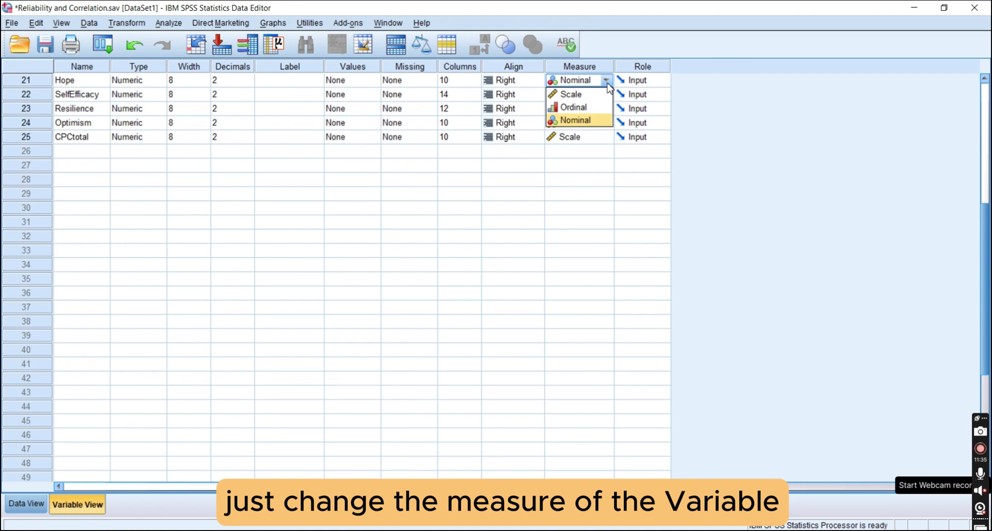
click(593, 95)
click(607, 95)
click(607, 95)
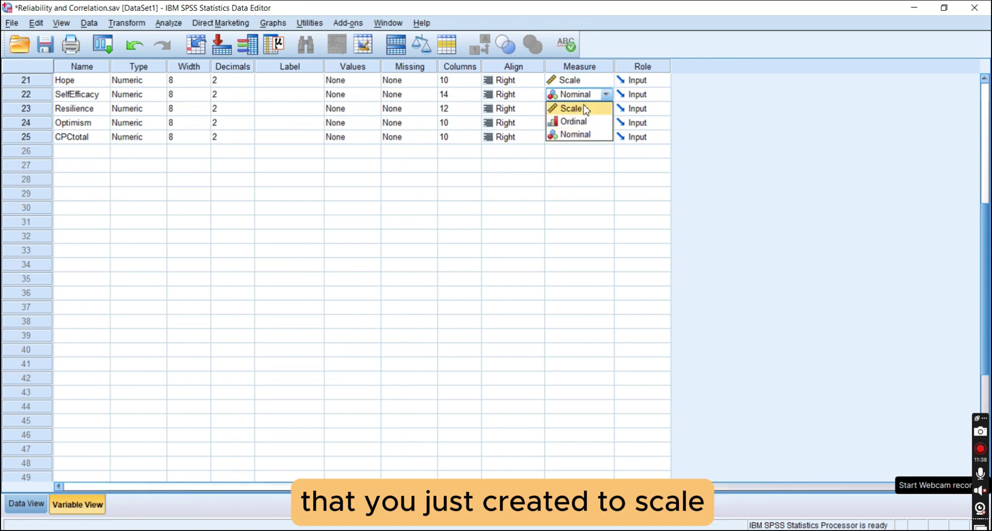
click(579, 109)
click(609, 110)
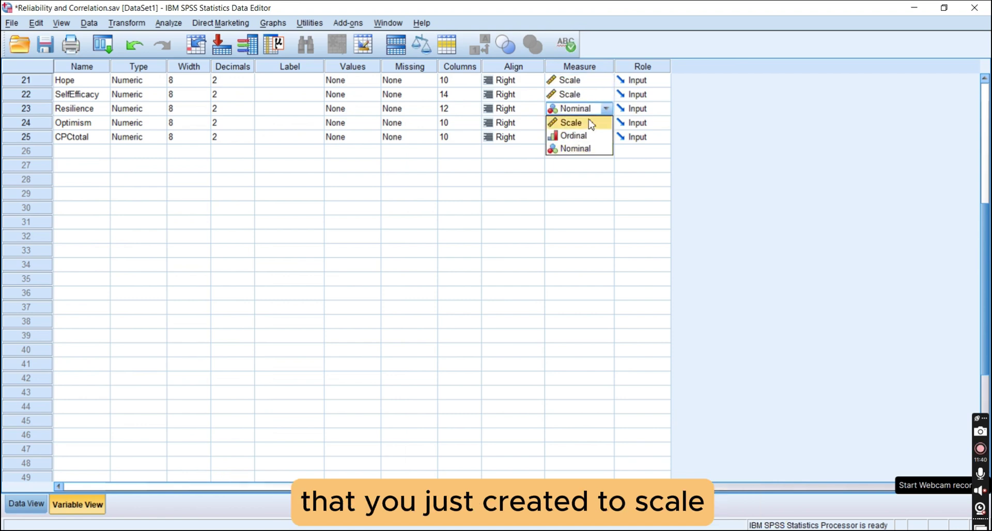
click(593, 123)
click(609, 125)
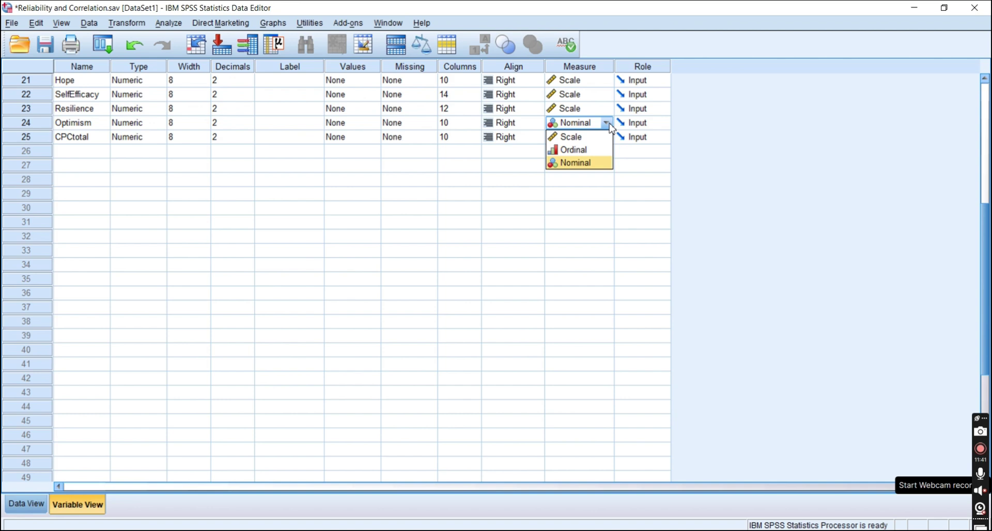
click(584, 137)
Back in the data view, open Bivariate Correlations and add Hope, SelfEfficacy, Resilience, Optimism and CPCtotal as the variables.
click(31, 501)
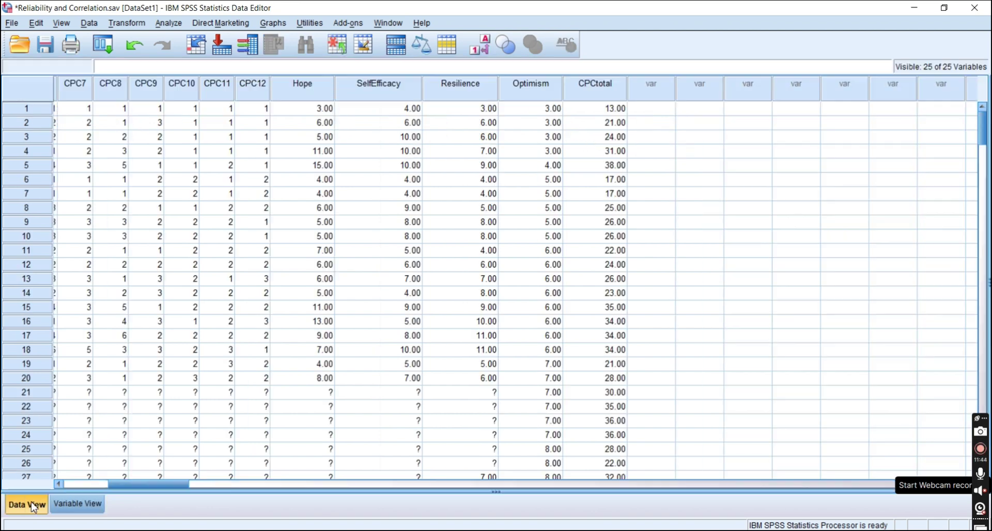
click(169, 23)
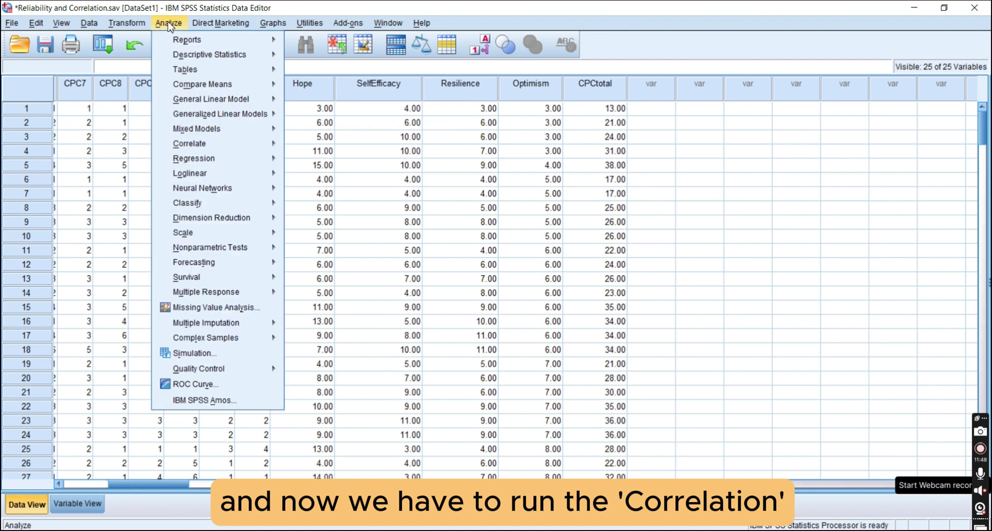
mouse_move(210, 146)
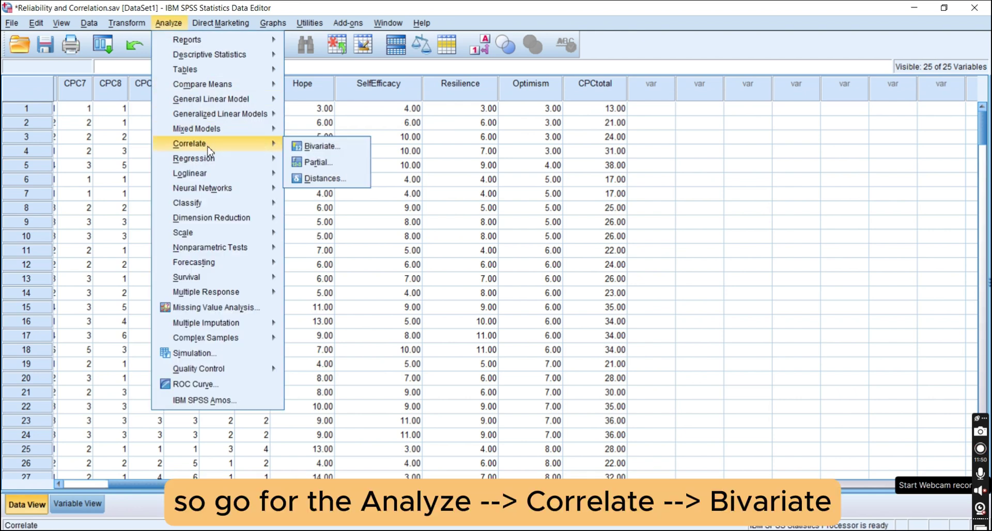
click(318, 147)
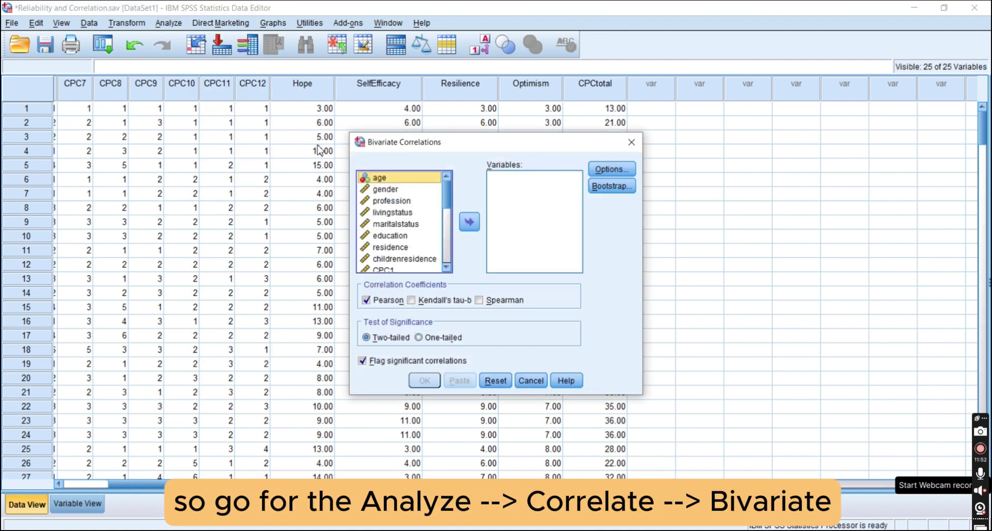
scroll(429, 227, down, 1)
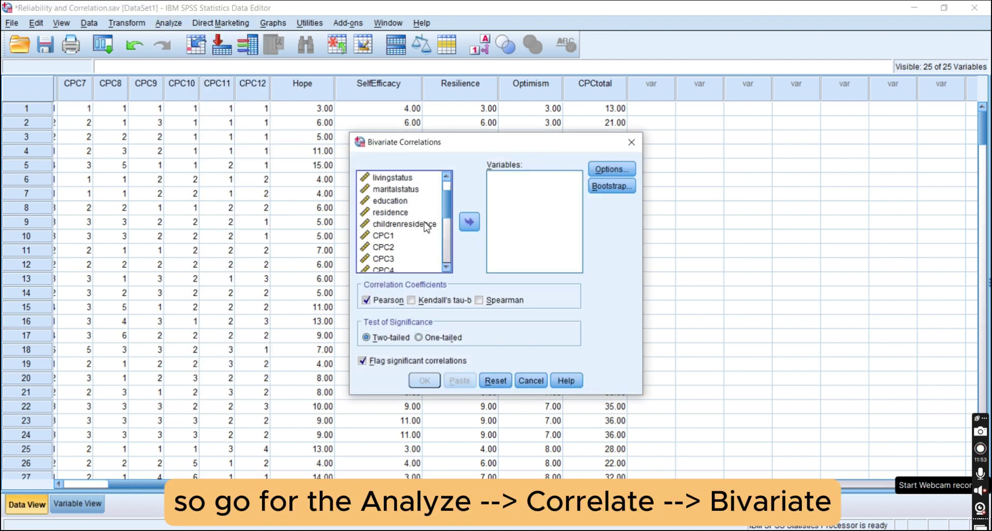
scroll(389, 240, down, 4)
click(387, 220)
key(shift+Down)
key(shift+Down)
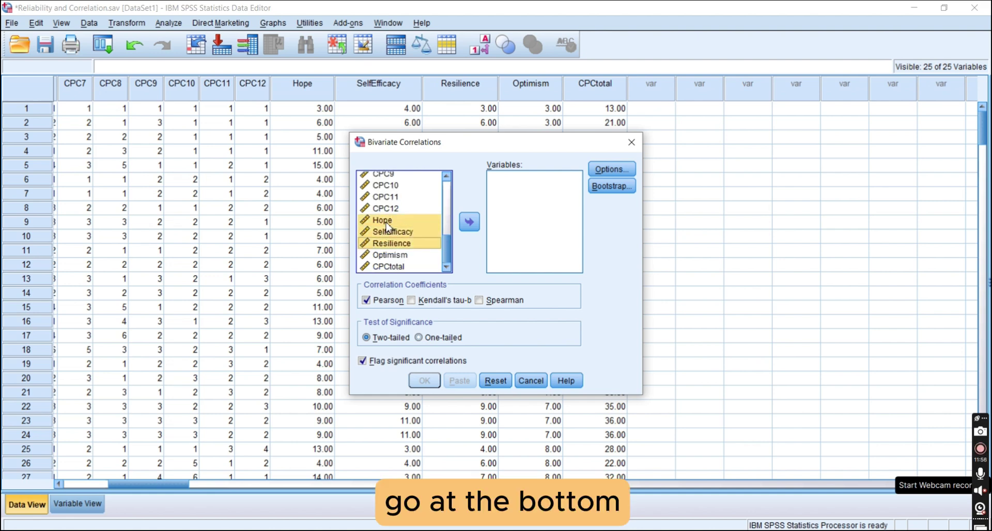
key(shift+Down)
key(shift+Down)
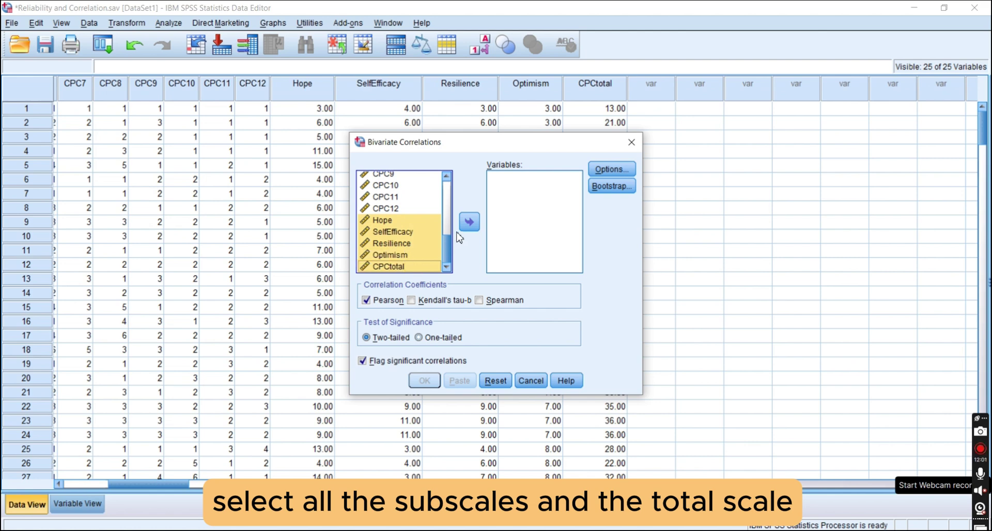
click(469, 222)
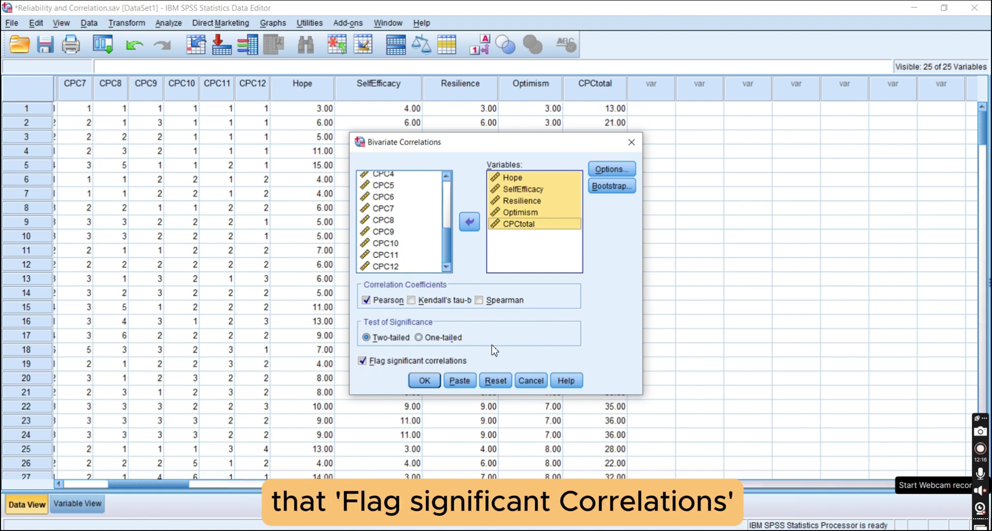
Include means and standard deviations in the correlation options and run the two-tailed Pearson correlation.
click(614, 171)
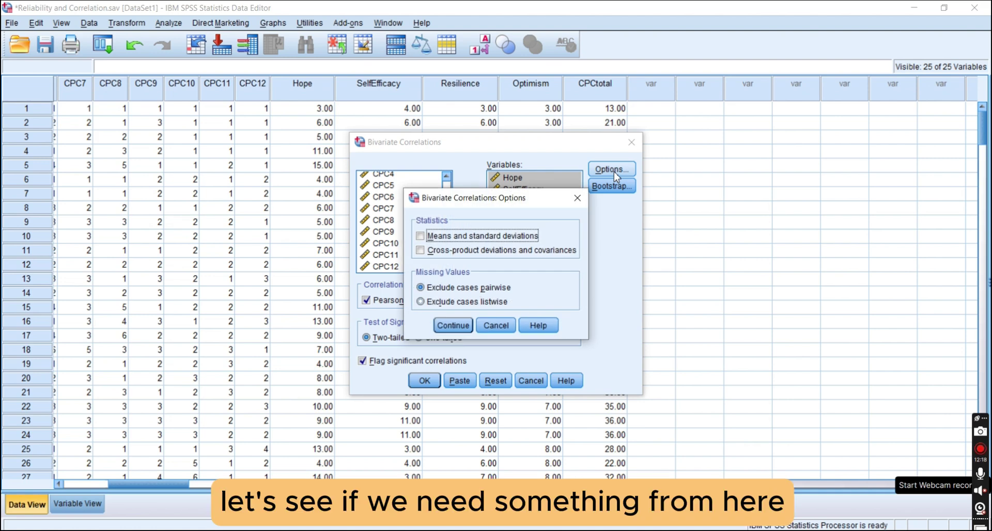
click(434, 237)
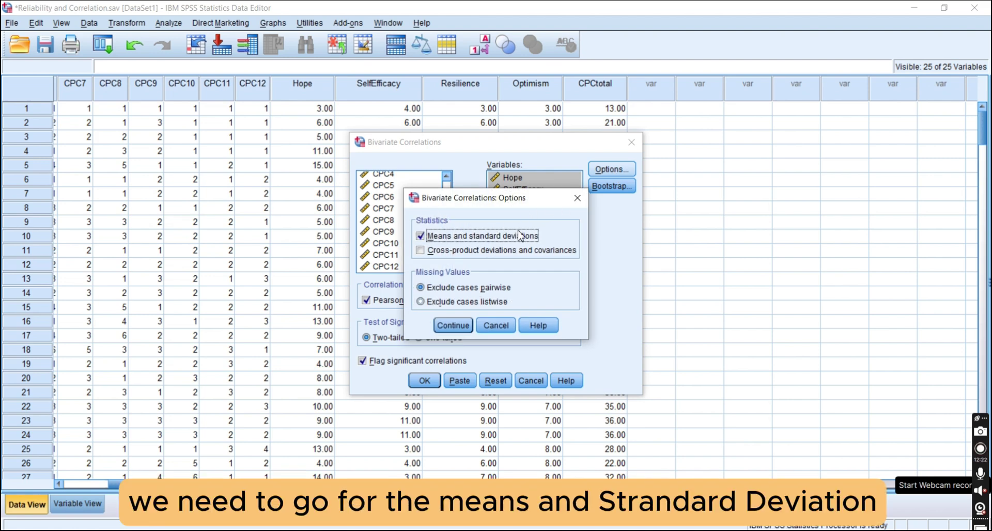
click(453, 326)
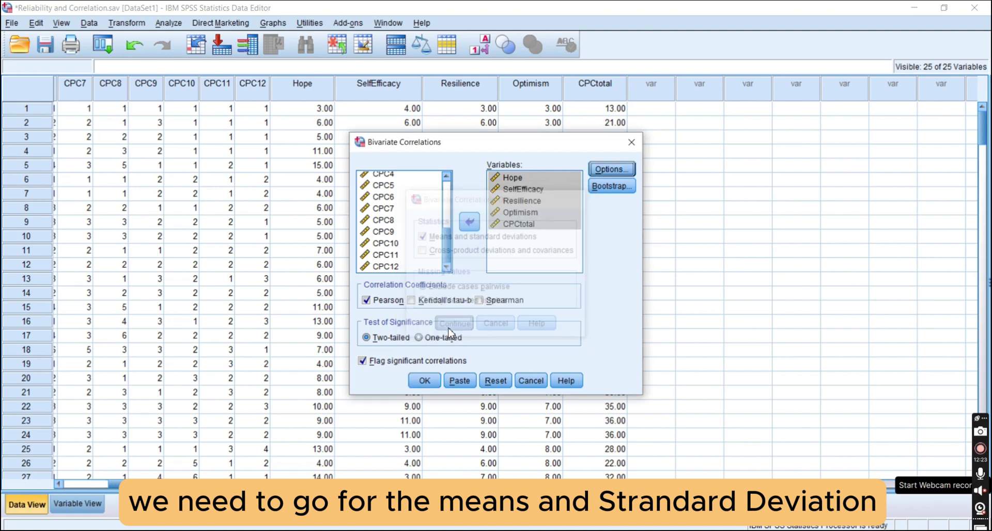
click(425, 382)
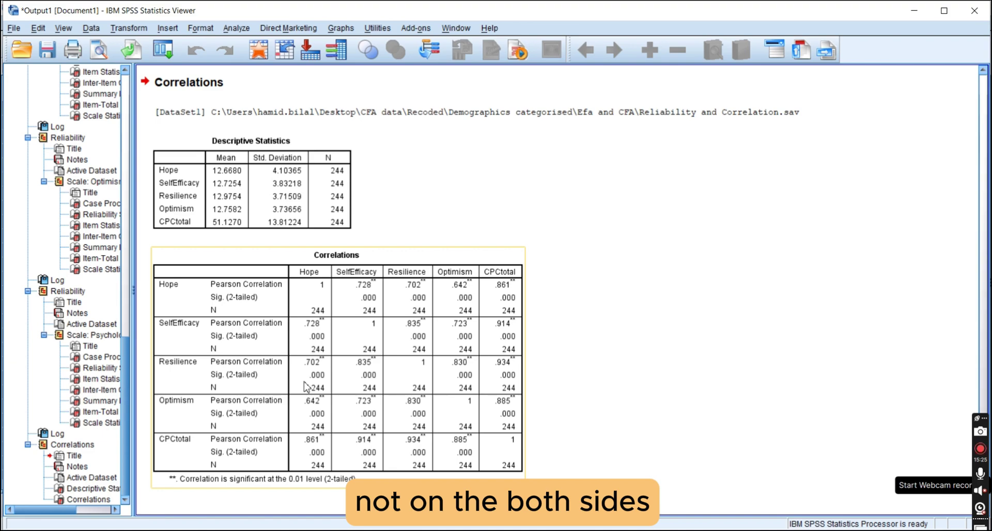
Switch from the correlation output to the Finalized Draft document in Word.
key(alt+Tab)
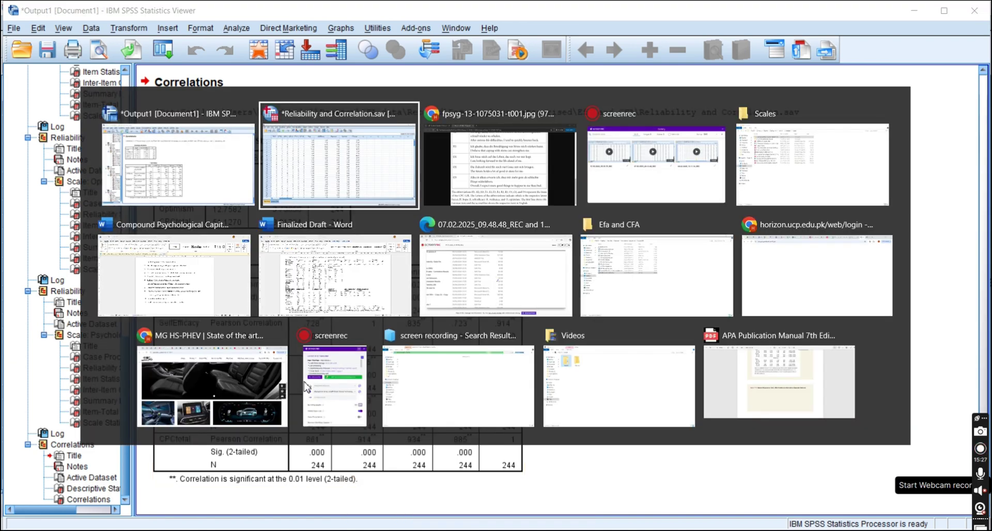
key(alt+Tab)
key(alt+Tab)
key(alt+Tab)
key(alt+Tab)
key(alt+Tab)
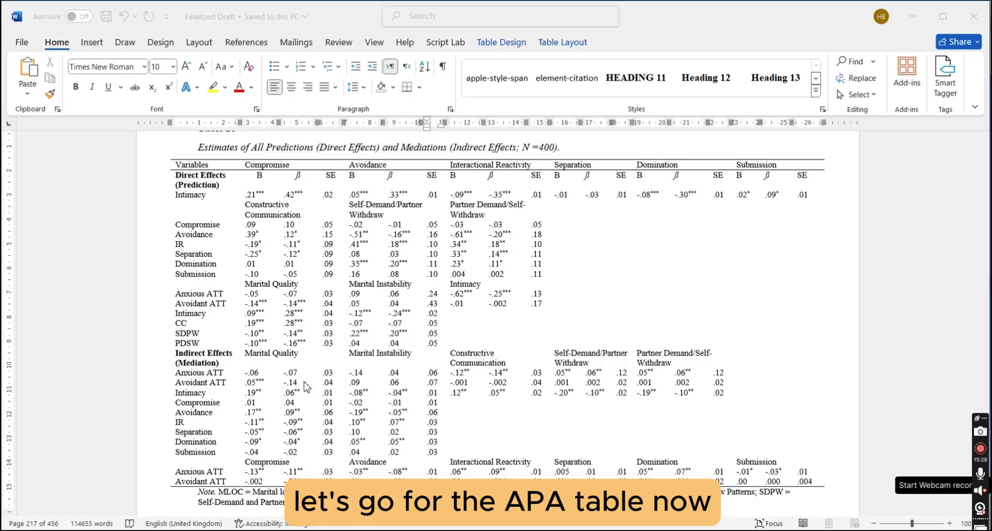
Switch from the Finalized Draft to the open Word document merged Ostracism 29 Jan onwards.
scroll(306, 386, down, 2)
key(alt+Tab)
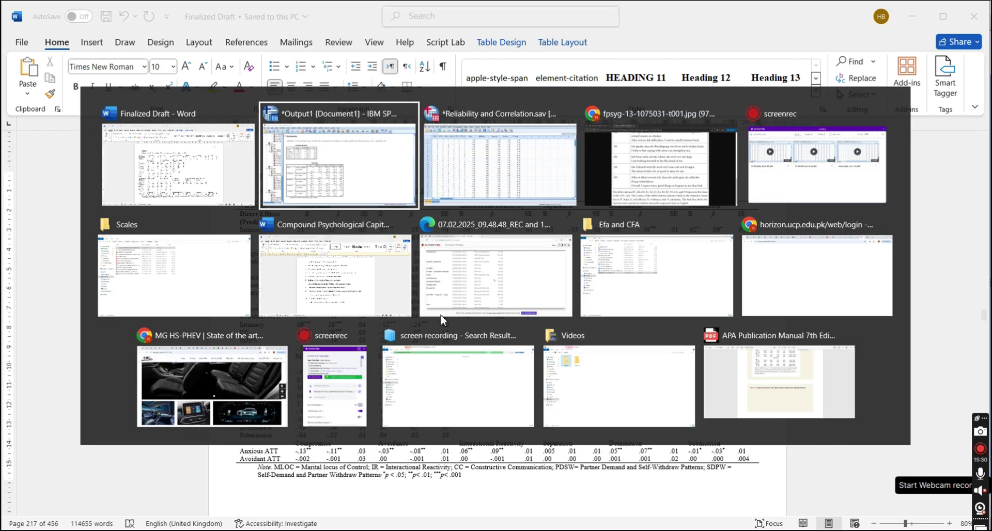
key(alt+Tab)
key(Down)
key(Down)
key(Down)
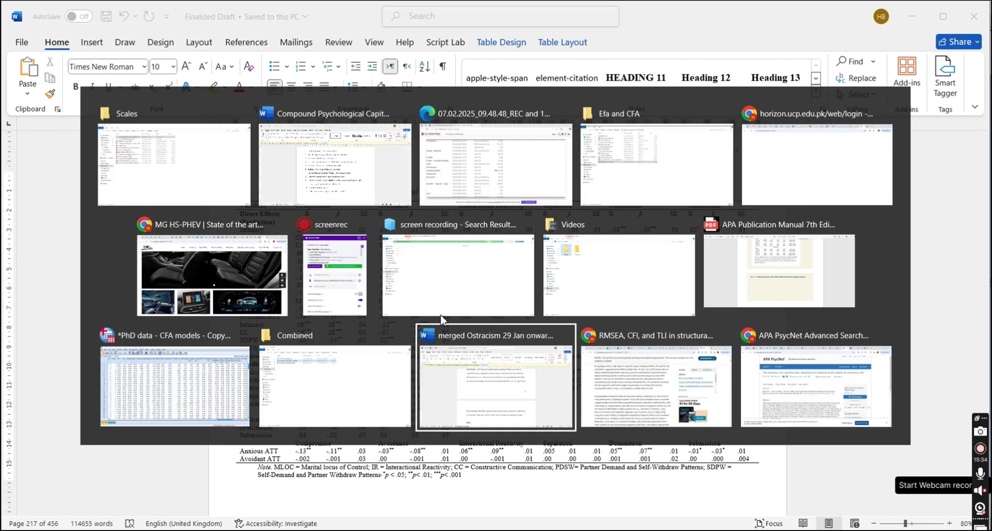
Locate Table 31, Descriptive Statistics of Study Variables, in the document and examine its alpha column and CPC rows.
scroll(492, 211, down, 8)
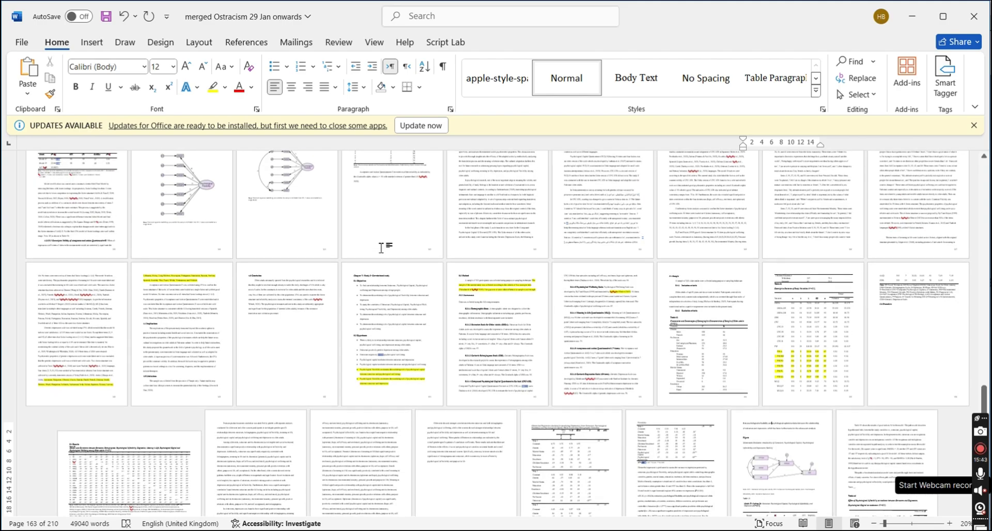
scroll(382, 248, down, 15)
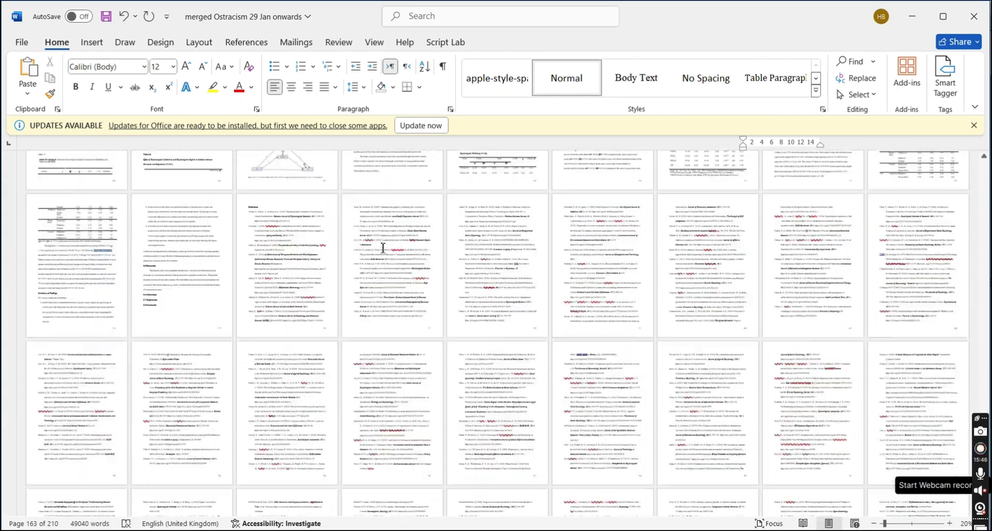
scroll(383, 248, down, 5)
scroll(382, 248, up, 10)
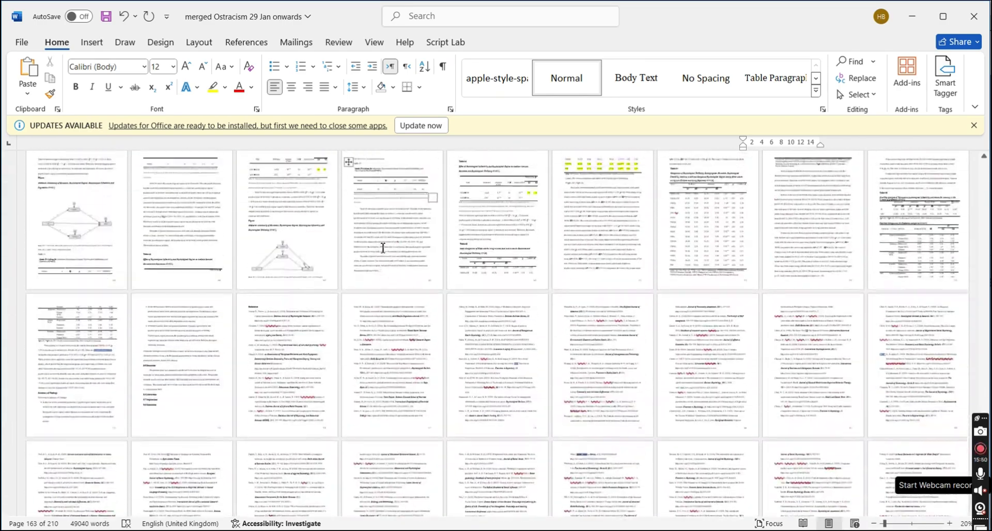
scroll(383, 252, up, 5)
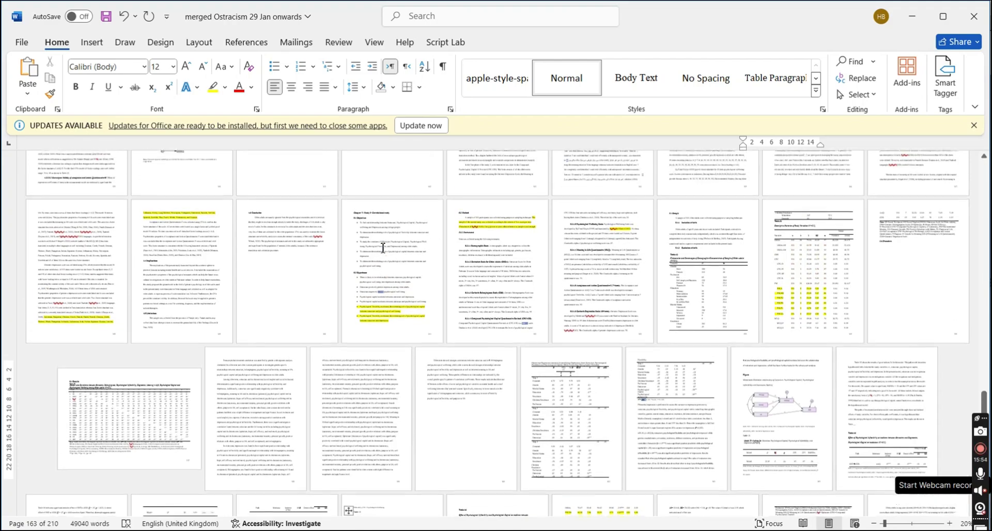
click(797, 228)
scroll(797, 228, up, 7)
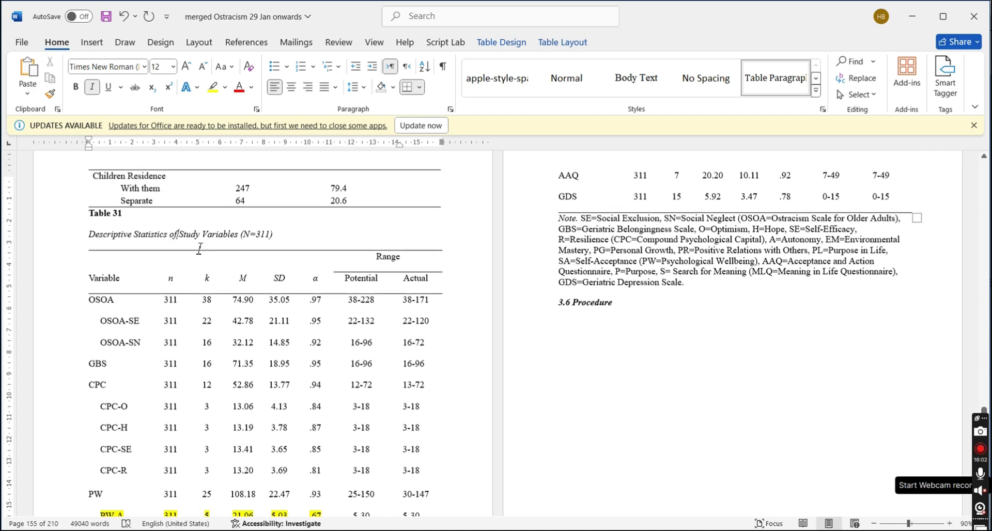
scroll(200, 249, up, 1)
scroll(202, 250, down, 1)
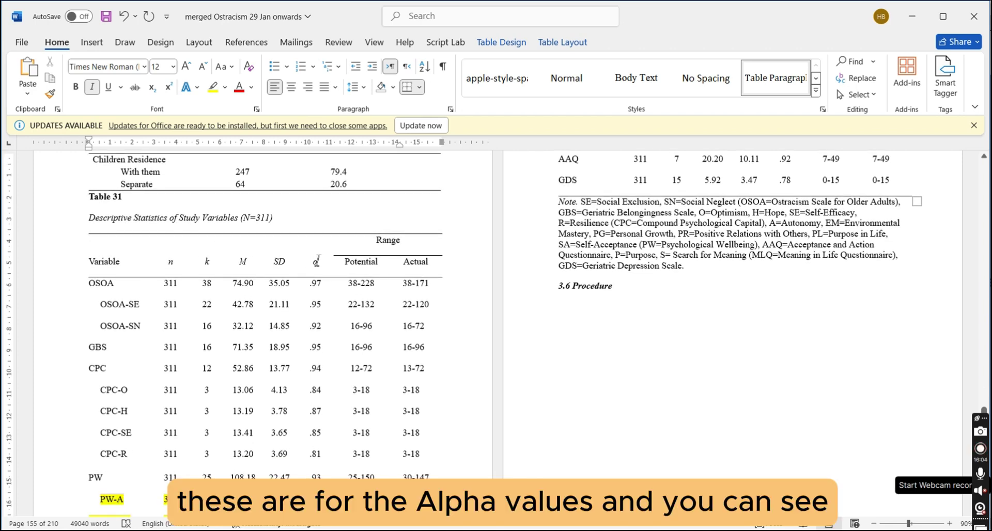
scroll(317, 299, down, 2)
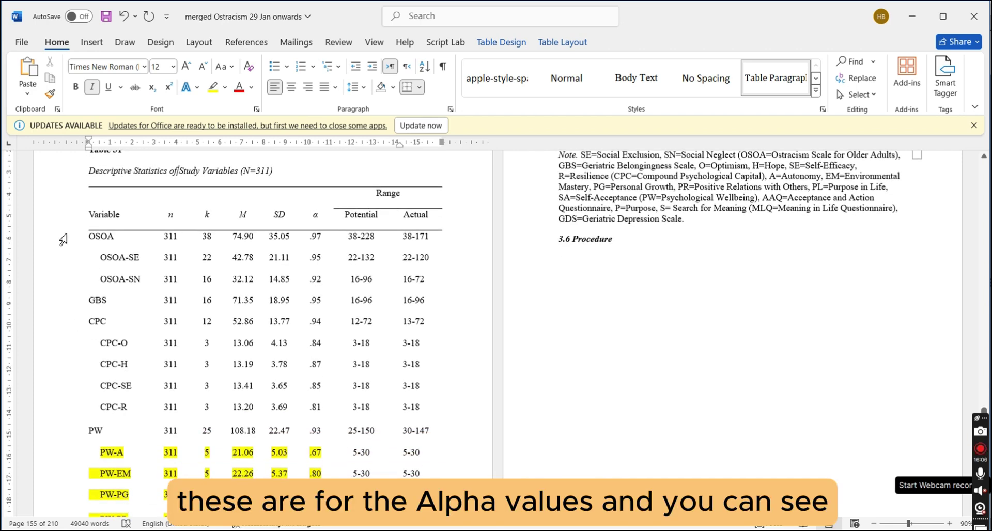
Delete the OSOA, OSOA-SE, OSOA-SN and GBS rows from Table 31.
click(63, 239)
key(shift+Down)
key(shift+Down)
key(shift+Down)
key(shift+Down)
key(shift+Down)
key(shift+Down)
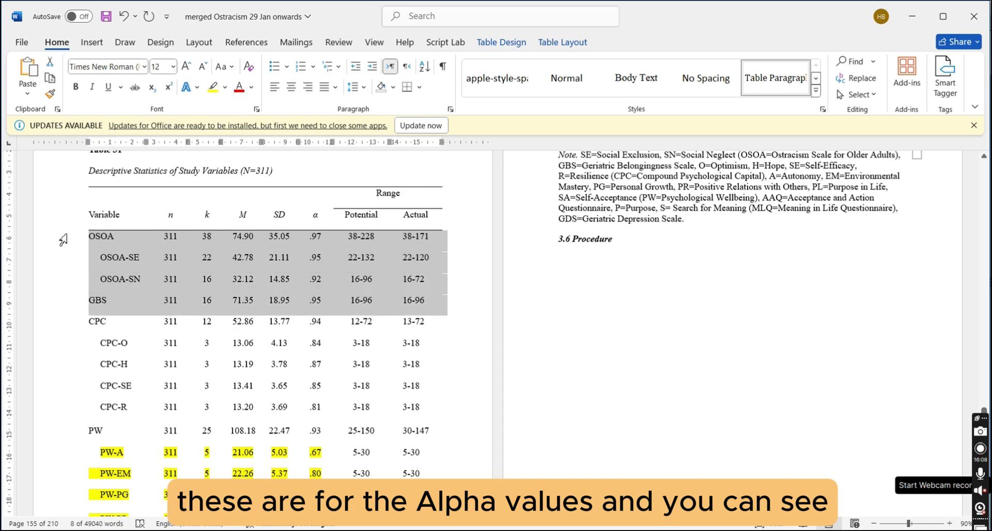
key(shift+Up)
key(shift+Up)
key(shift+Up)
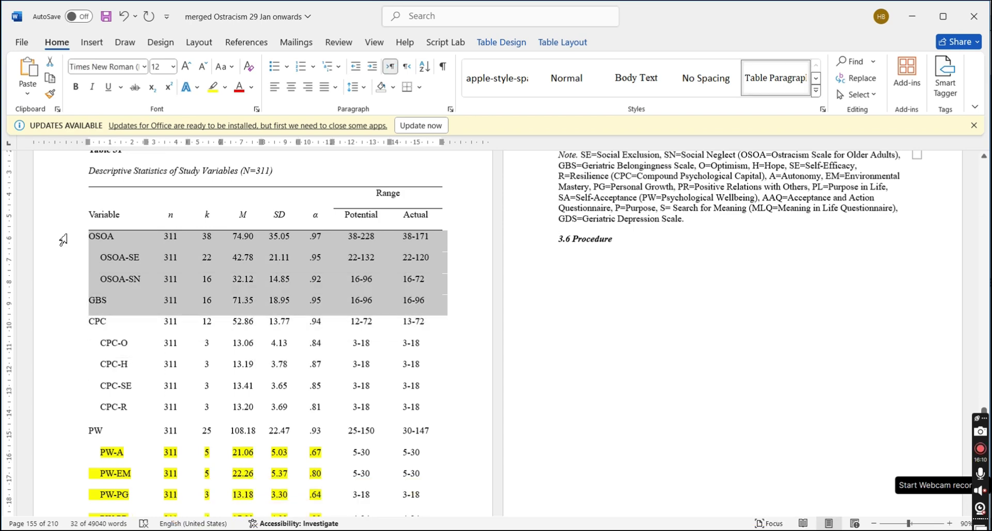
key(BackSpace)
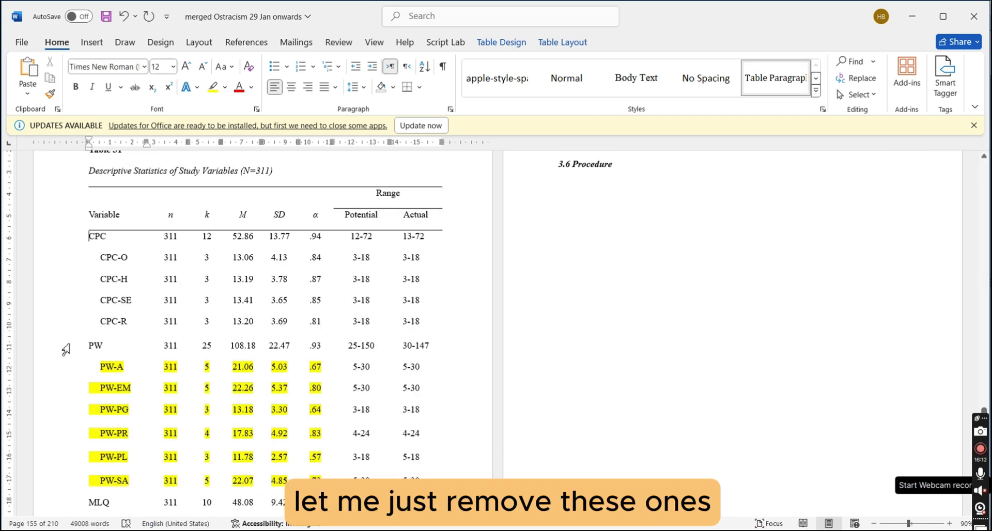
Delete all Table 31 rows from PW through GDS, keeping only the CPC scale and its subscales.
click(66, 350)
key(shift+Down)
key(shift+Down)
key(shift+Down)
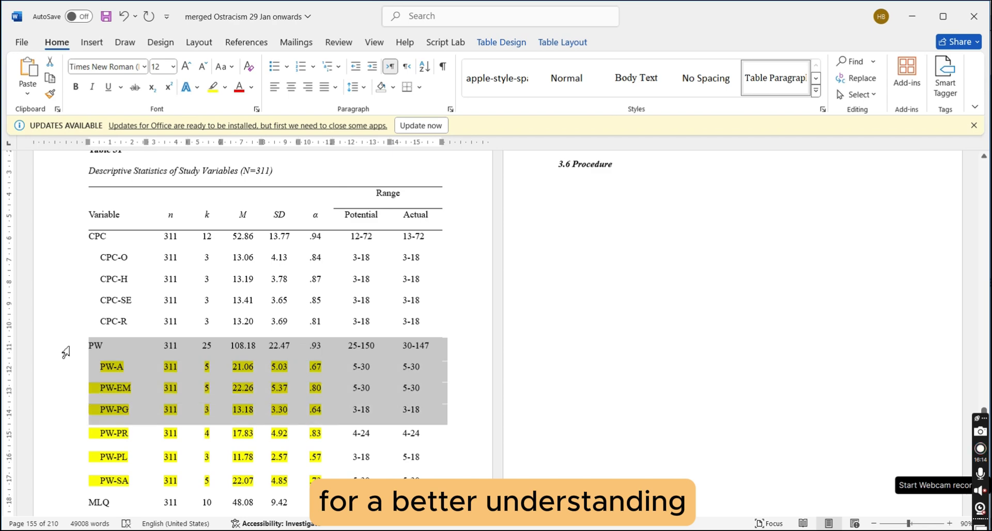
key(shift+Down)
key(shift+Down)
key(shift+Down)
key(shift+Down)
key(shift+Down)
key(shift+Down)
key(shift+Down)
key(shift+Down)
key(BackSpace)
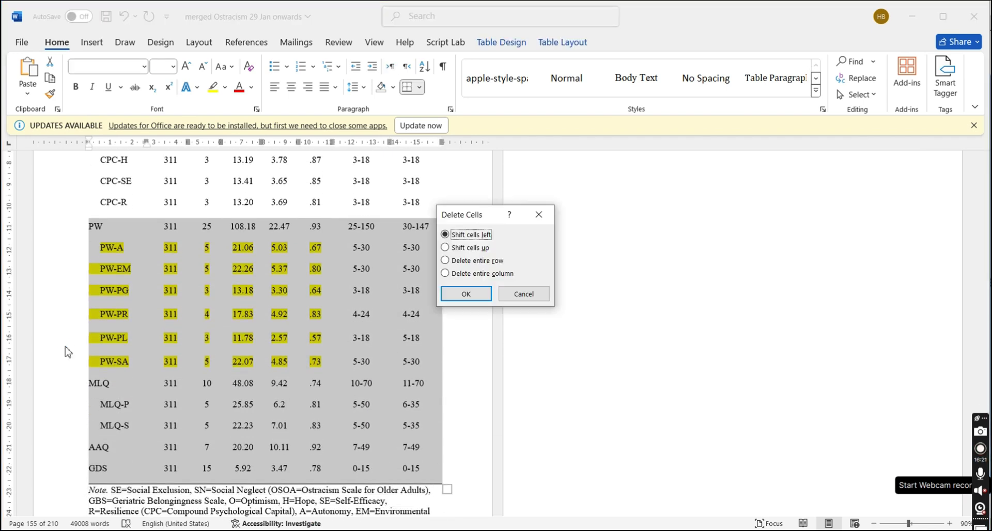
key(Return)
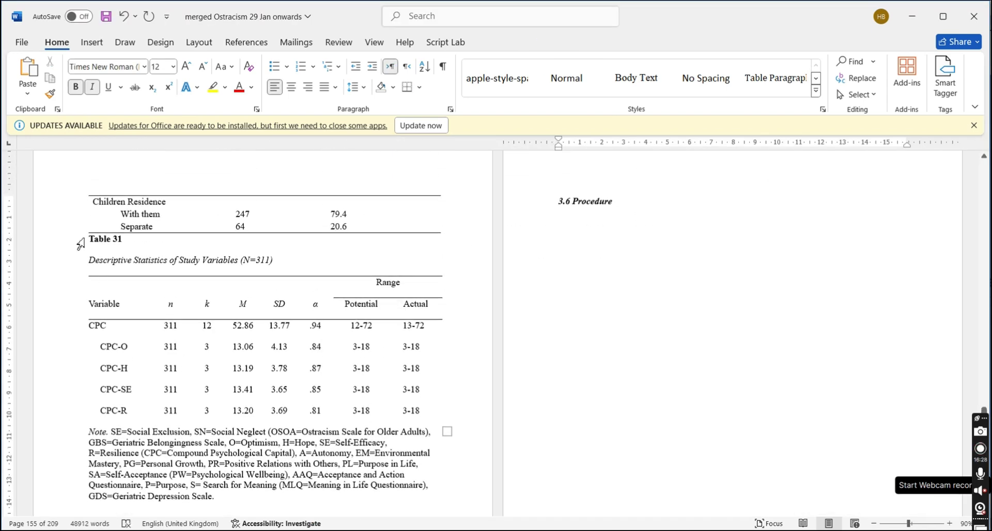
click(99, 244)
scroll(99, 244, up, 5)
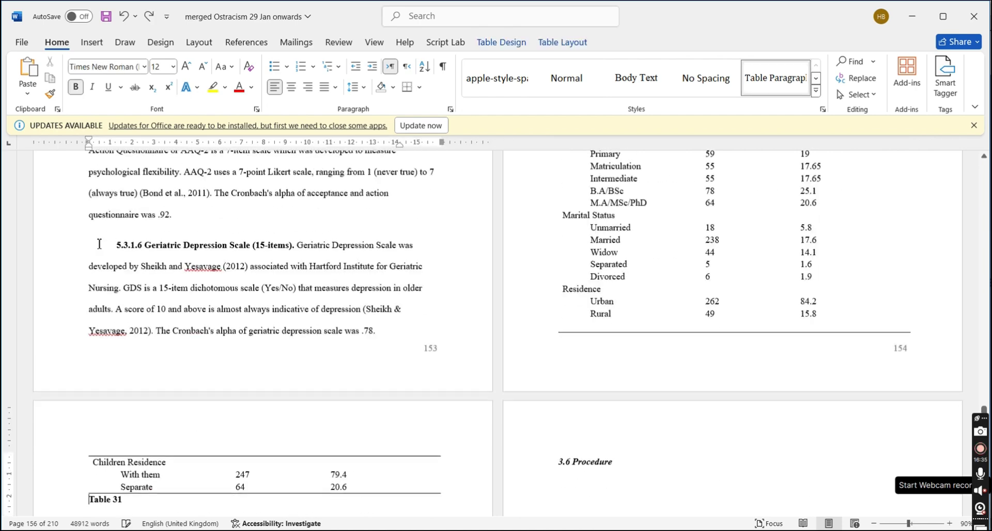
scroll(99, 244, down, 6)
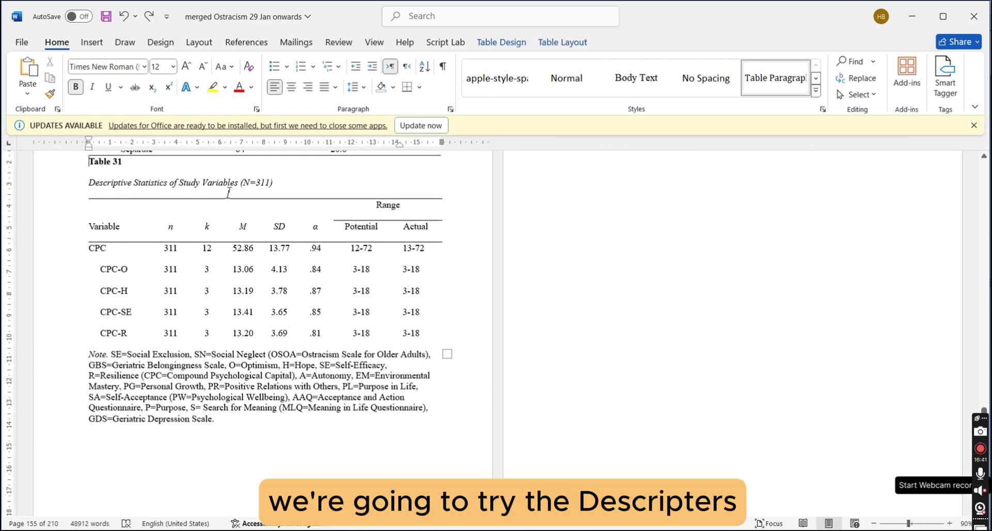
Set the sample size n to 244 for CPC and each of its four subscales in Table 31.
click(179, 252)
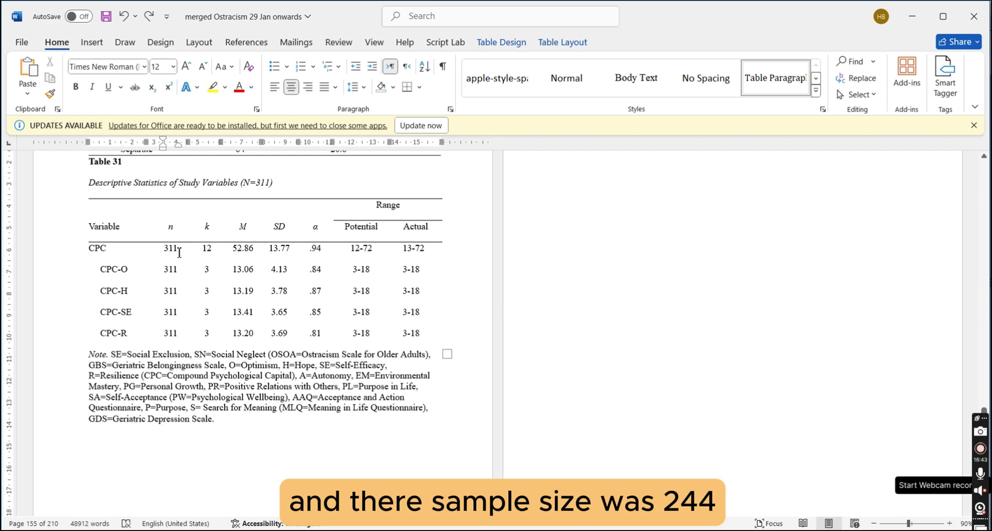
key(BackSpace)
key(BackSpace)
key(BackSpace)
text(244)
double_click(180, 252)
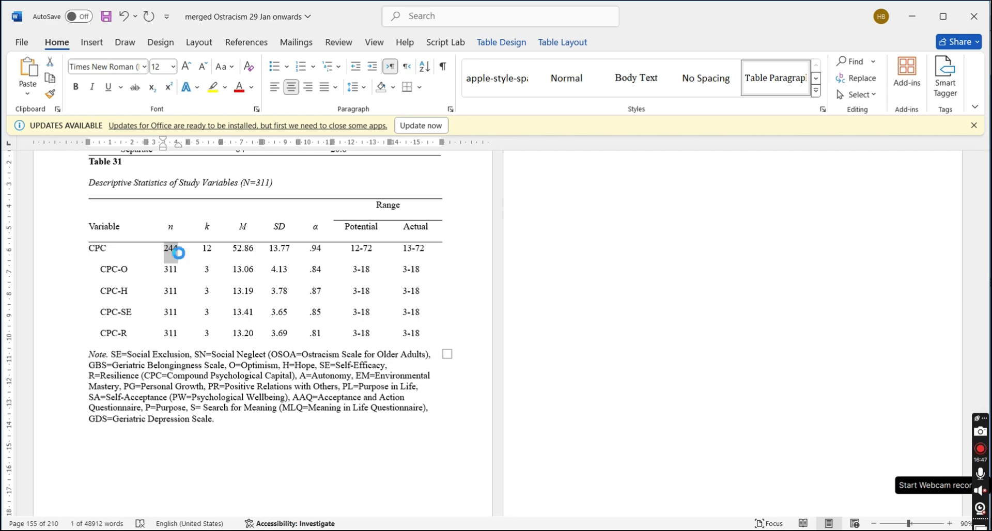
key(Down)
key(shift+Down)
key(shift+Down)
key(shift+Down)
key(ctrl+v)
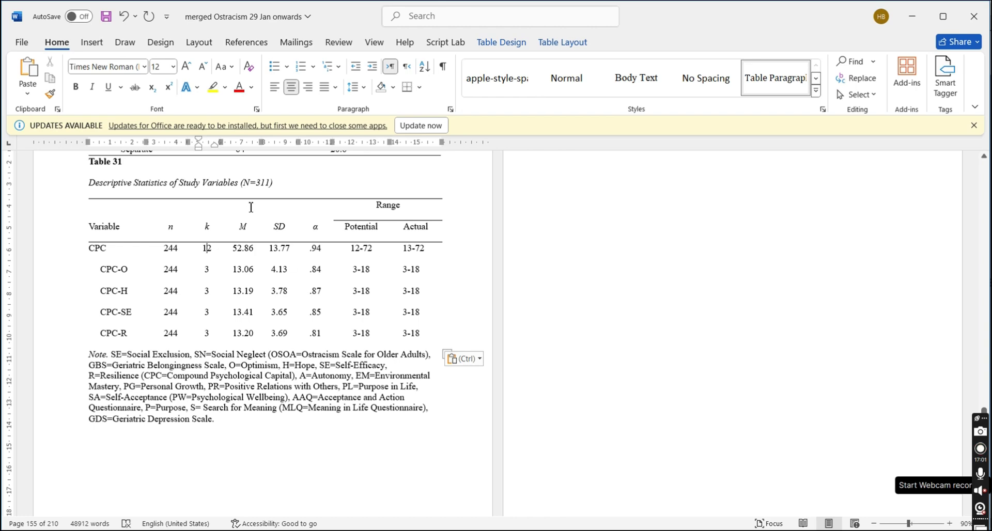
Copy the parenthesised sample size from the Table 31 title and remove it from the title.
click(288, 189)
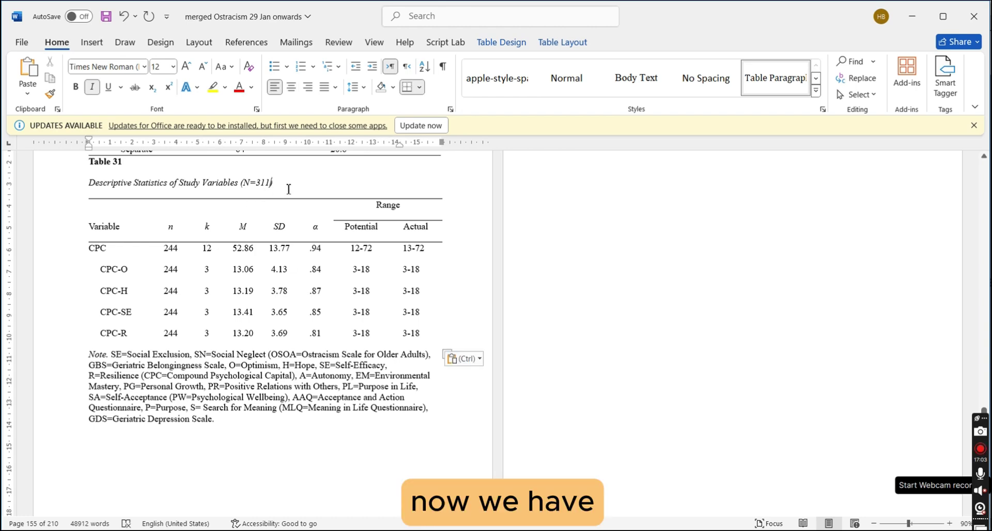
key(shift+Right)
key(shift+Right)
key(shift+Right)
key(shift+Right)
key(shift+Right)
key(shift+Right)
key(shift+Right)
key(ctrl+c)
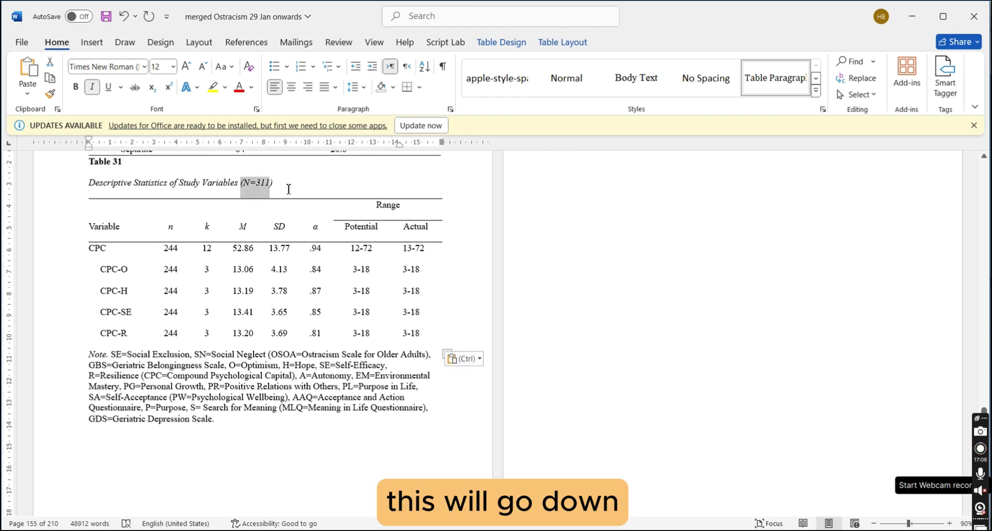
key(BackSpace)
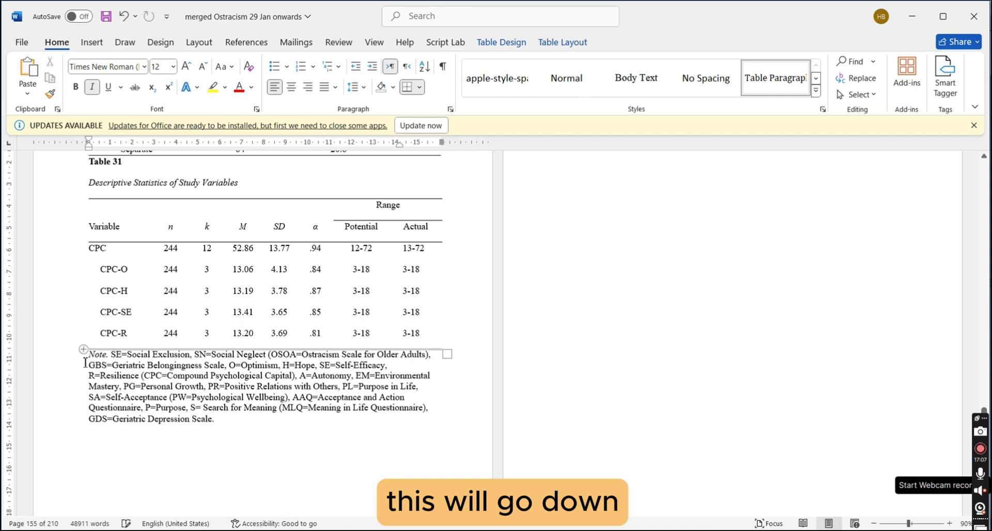
Paste the sample size directly after "Note." below the table and change it to N=244.
click(89, 356)
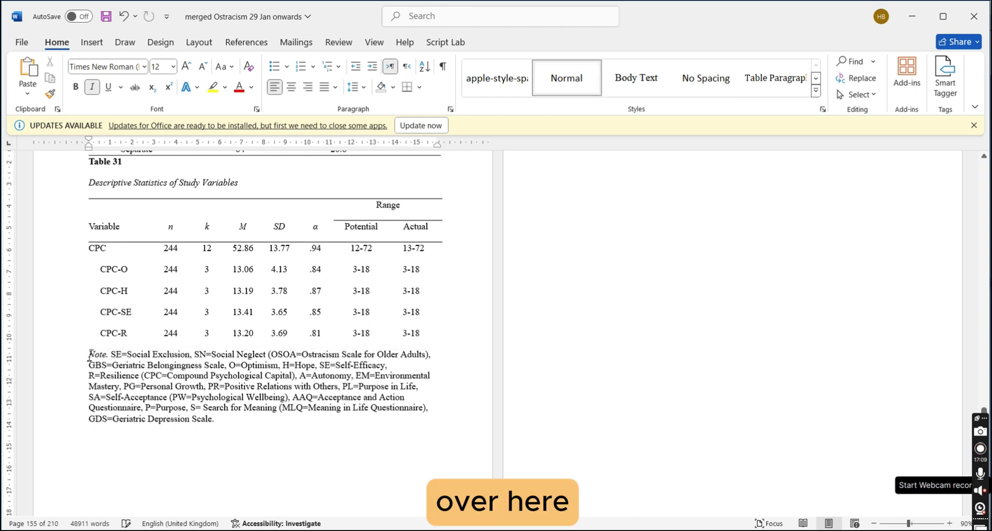
key(ctrl+Right)
key(ctrl+Right)
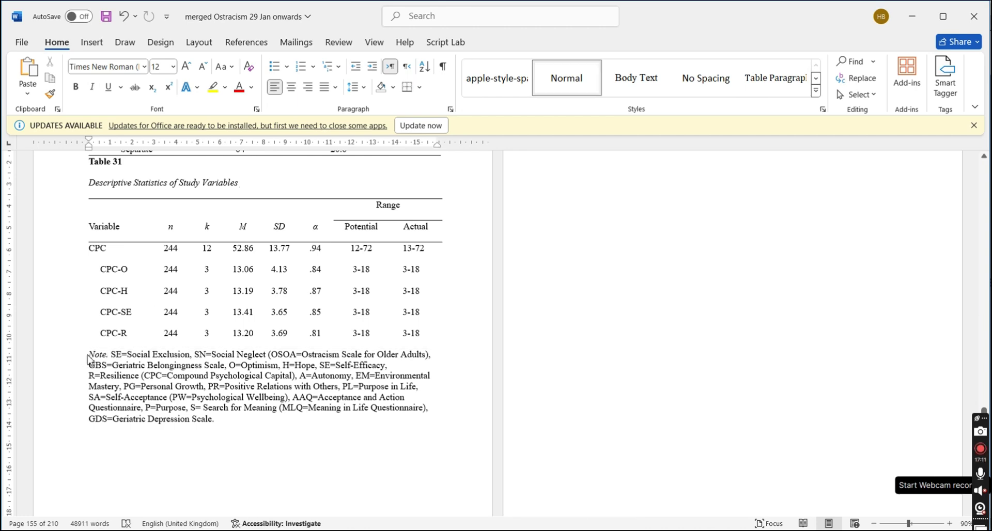
key(ctrl+v)
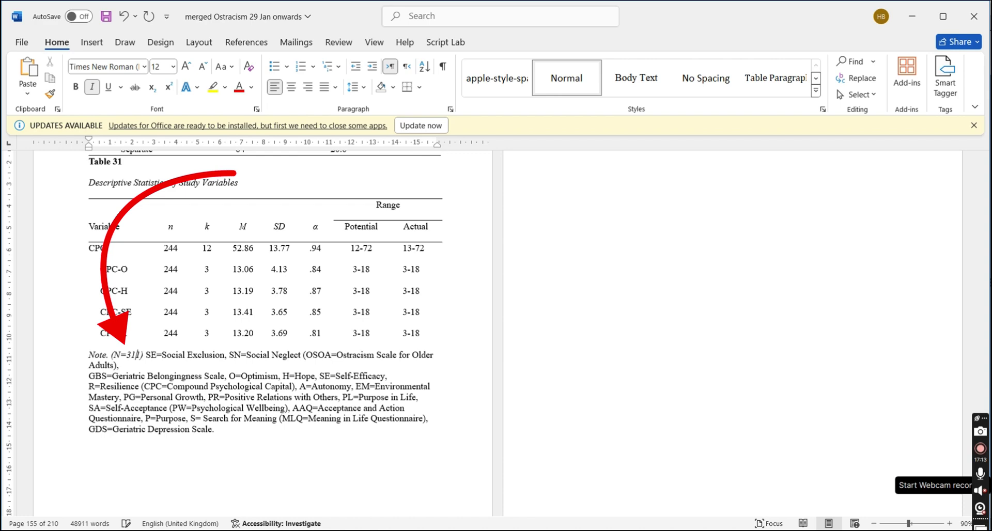
key(BackSpace)
key(BackSpace)
key(BackSpace)
text(244)
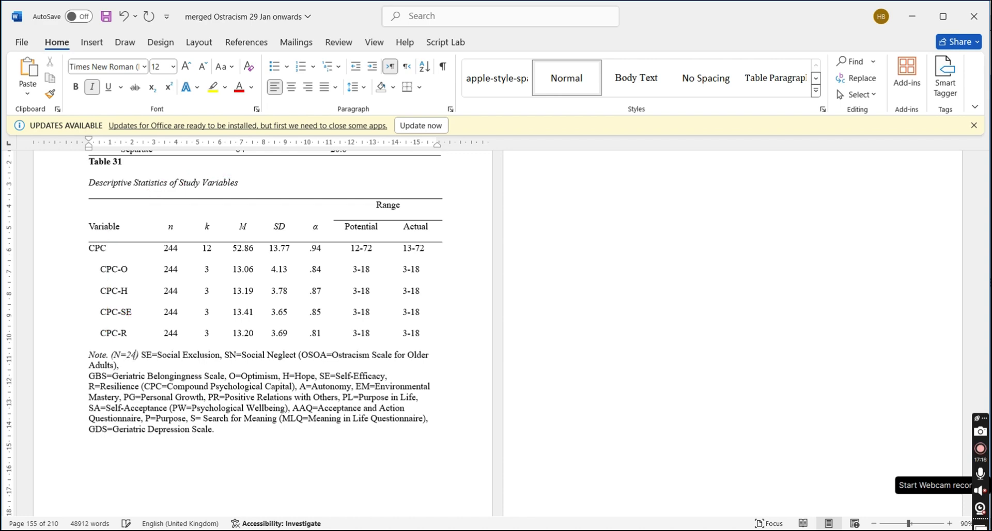
Delete the table note's abbreviations before O=Optimism and everything from A=Autonomy onwards, keeping only the CPC-related ones.
key(shift+Down)
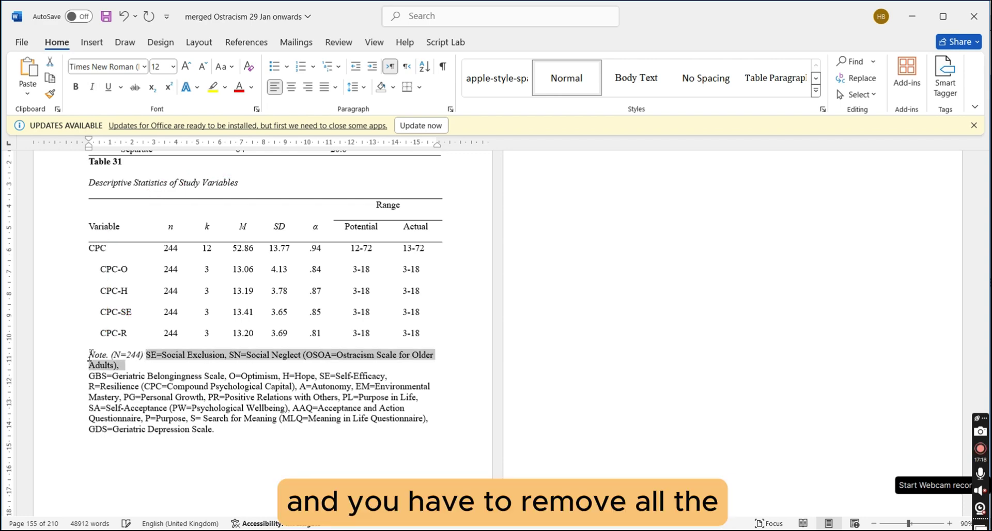
key(shift+Down)
key(shift+Up)
key(ctrl+shift+Right)
key(ctrl+shift+Right)
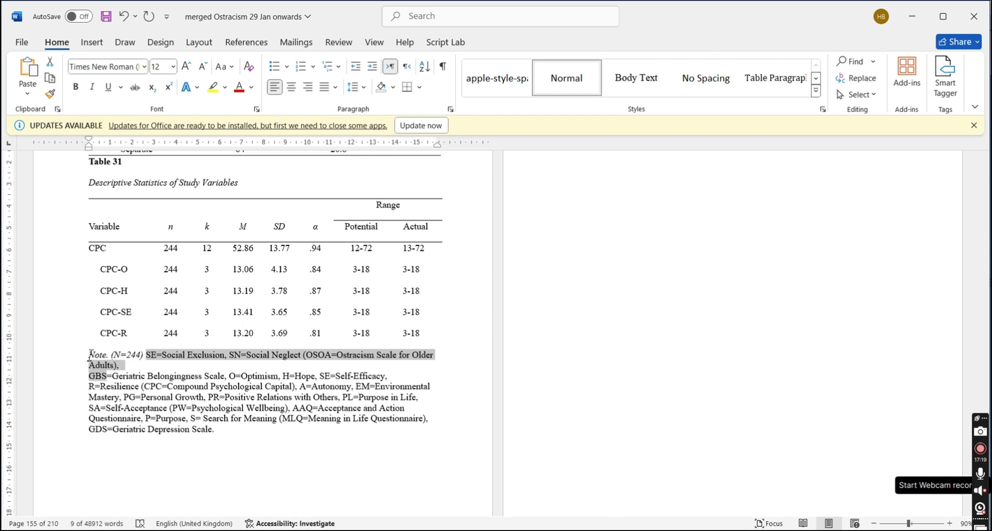
key(shift+Down)
key(ctrl+shift+Right)
key(ctrl+shift+Left)
key(ctrl+shift+Left)
key(ctrl+shift+Left)
key(ctrl+shift+Left)
key(ctrl+shift+Left)
key(ctrl+shift+Left)
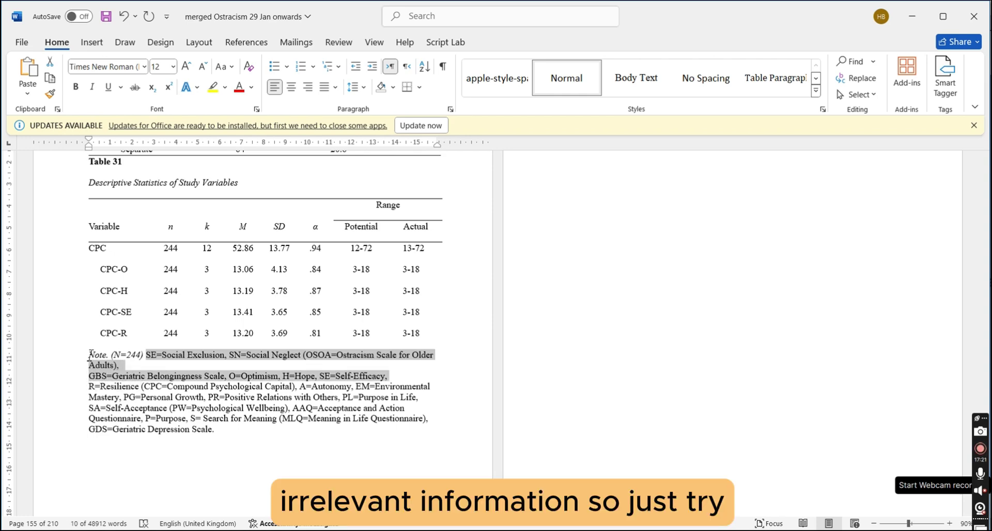
key(ctrl+shift+Left)
key(ctrl+shift+Left)
key(ctrl+shift+Left)
key(ctrl+shift+Left)
key(ctrl+shift+Left)
key(ctrl+shift+Left)
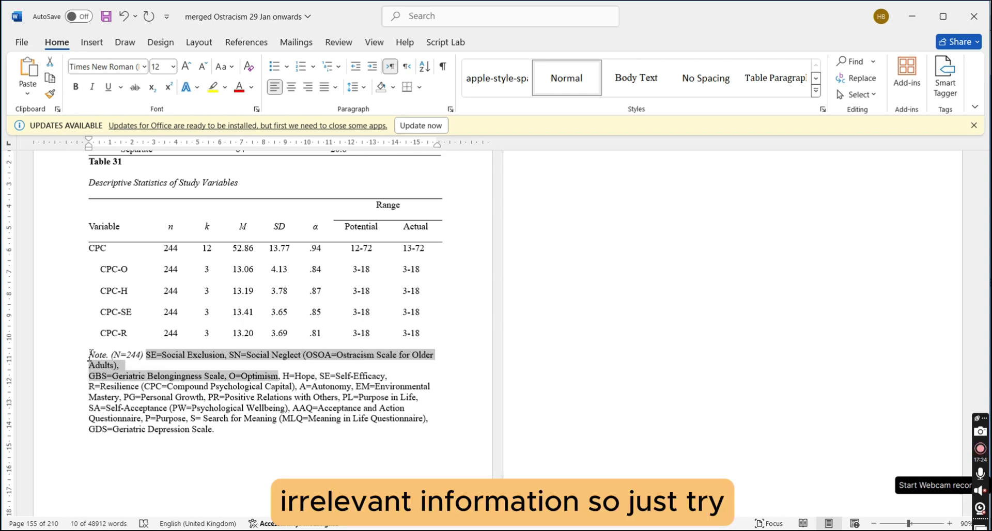
key(Delete)
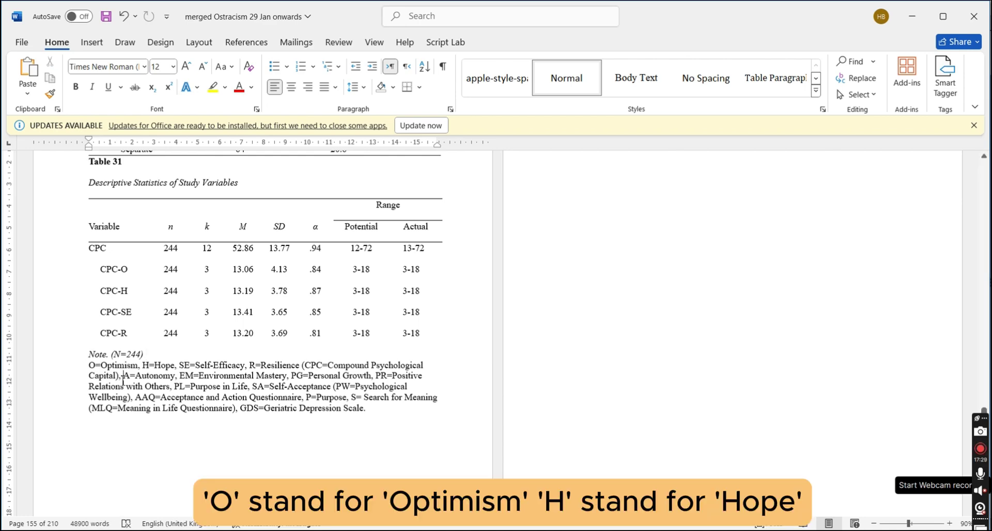
drag(123, 380, 365, 411)
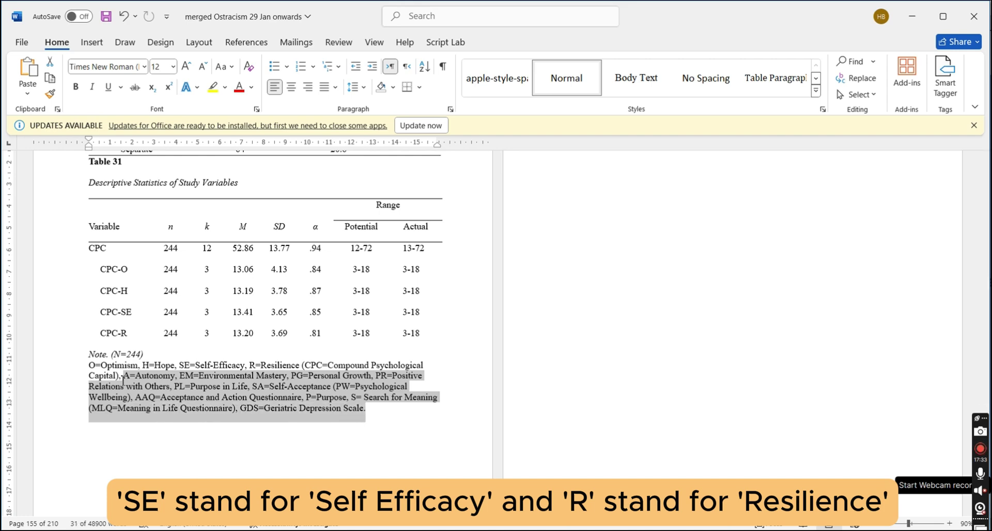
key(BackSpace)
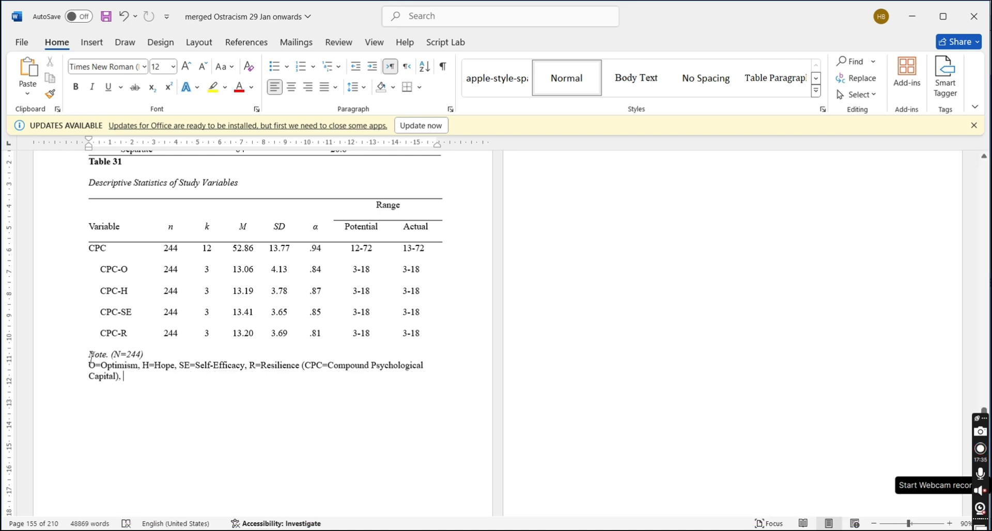
Add a bottom border beneath the CPC-R row, the last row of Table 31.
click(68, 342)
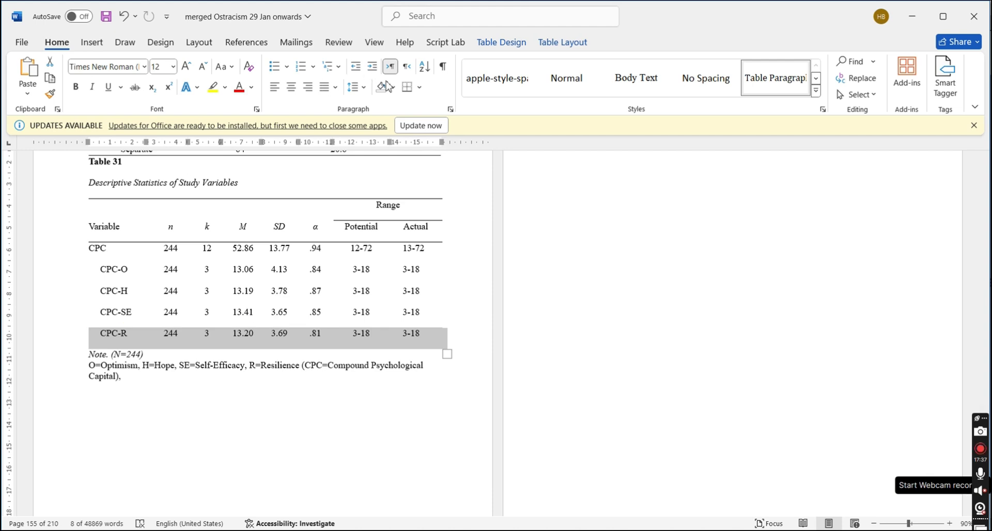
click(408, 91)
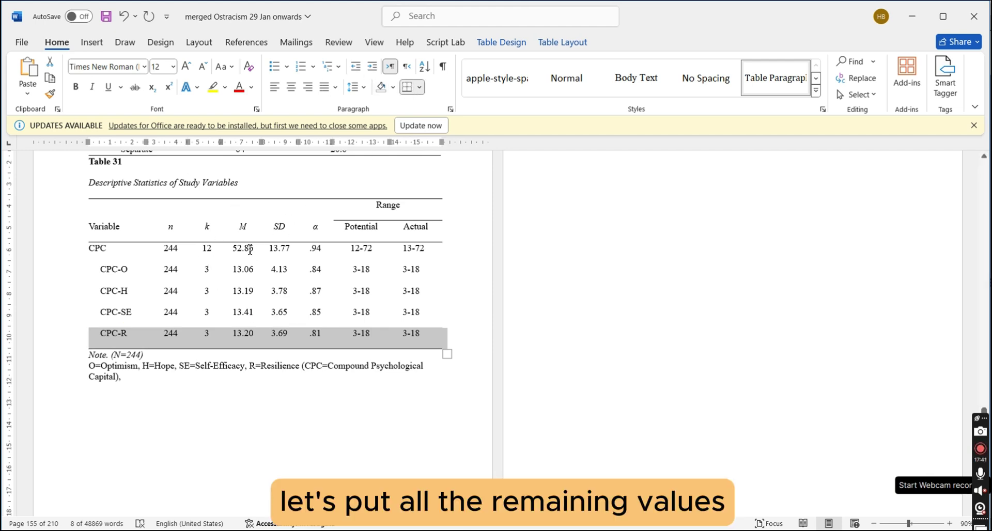
Check the CPC total's mean in the SPSS Descriptive Statistics output and set the CPC row's M in Table 31 to 51.13.
click(250, 250)
key(shift+Down)
key(shift+Down)
key(shift+Down)
key(shift+Down)
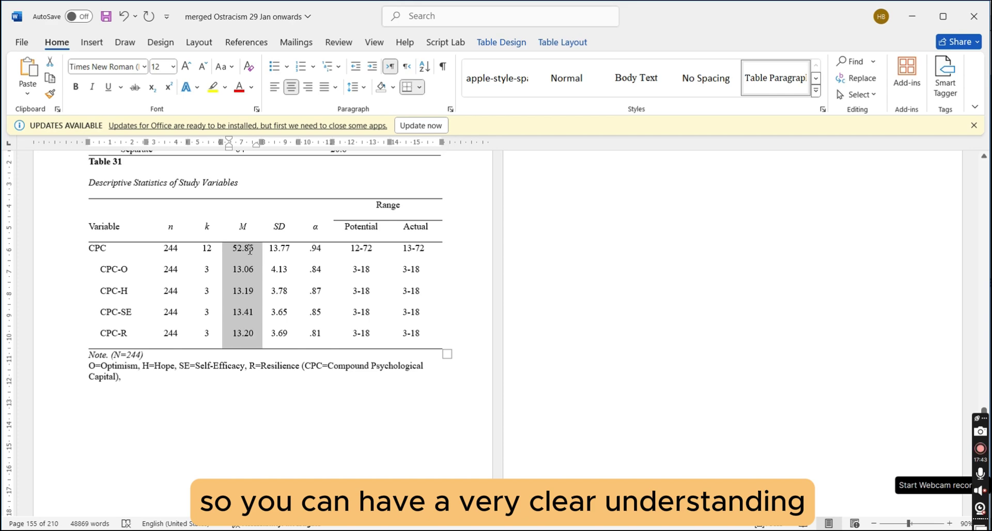
key(alt+Tab)
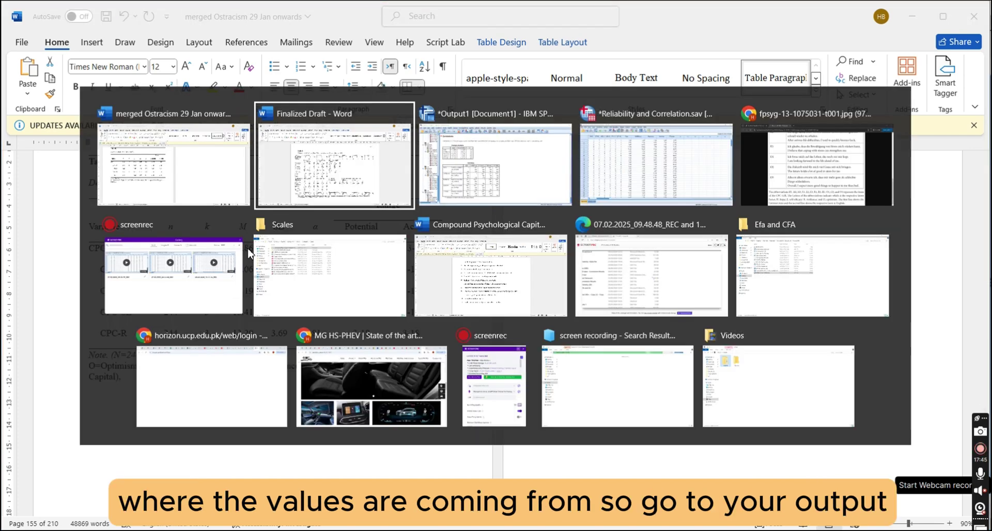
key(alt+Tab)
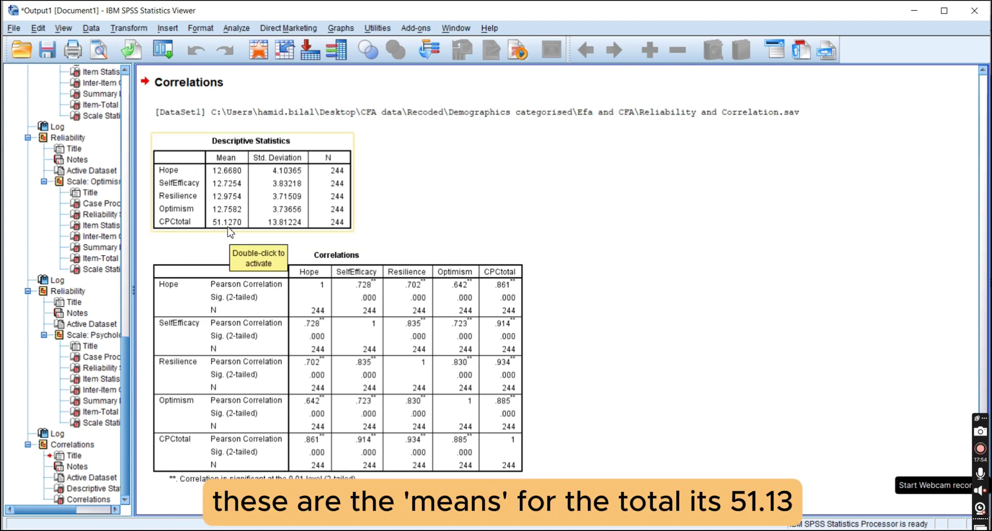
key(alt+Tab)
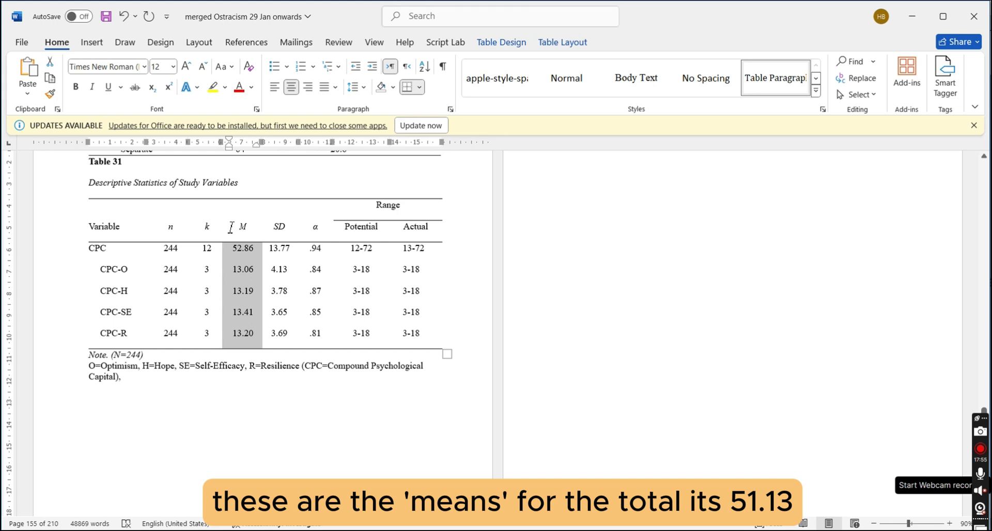
click(248, 253)
key(BackSpace)
key(BackSpace)
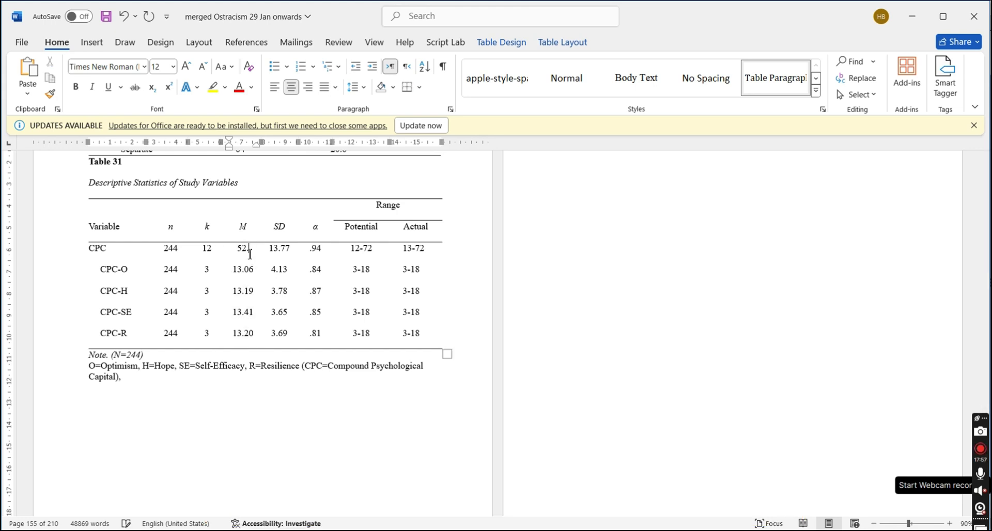
text(21.13)
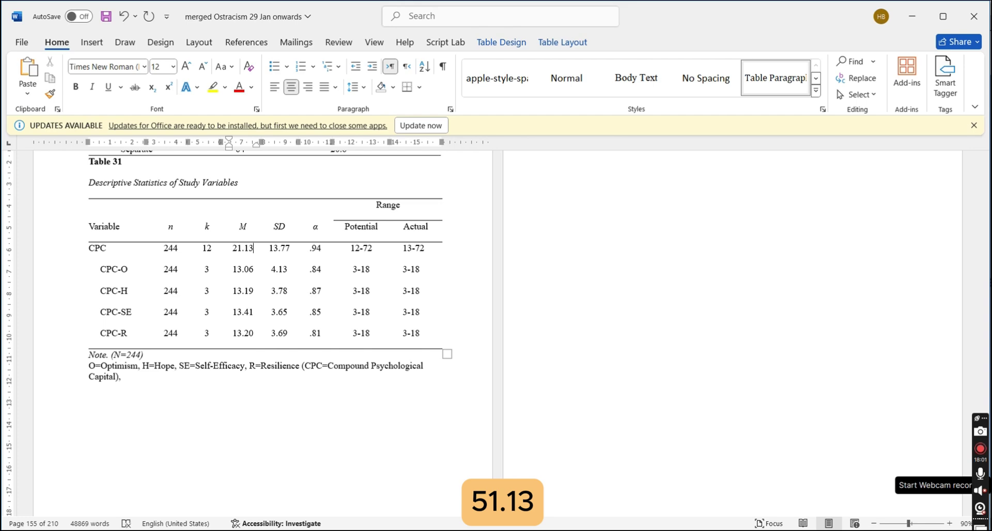
key(Left)
key(Left)
key(BackSpace)
text(5)
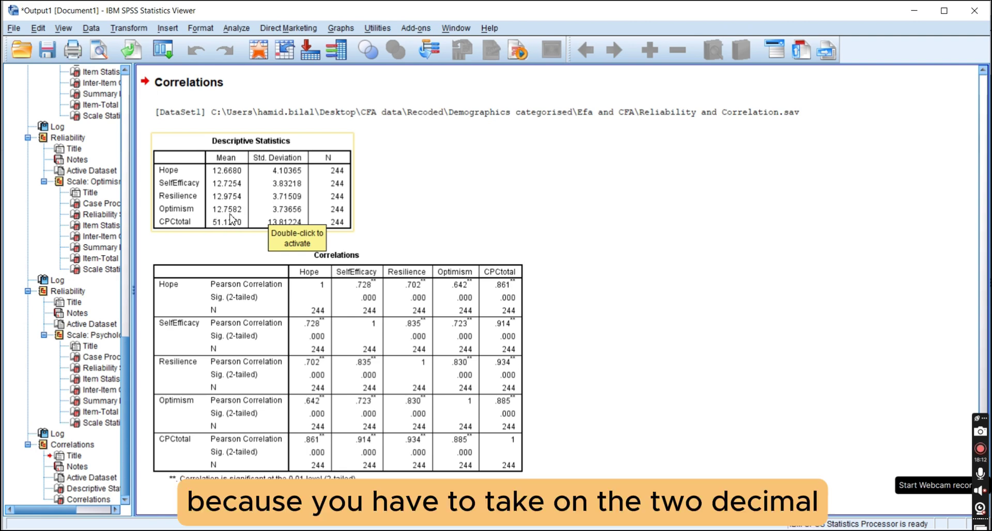
Return from the SPSS output to the Word document and set the CPC-O mean in Table 31 to 12.76.
key(alt+Tab)
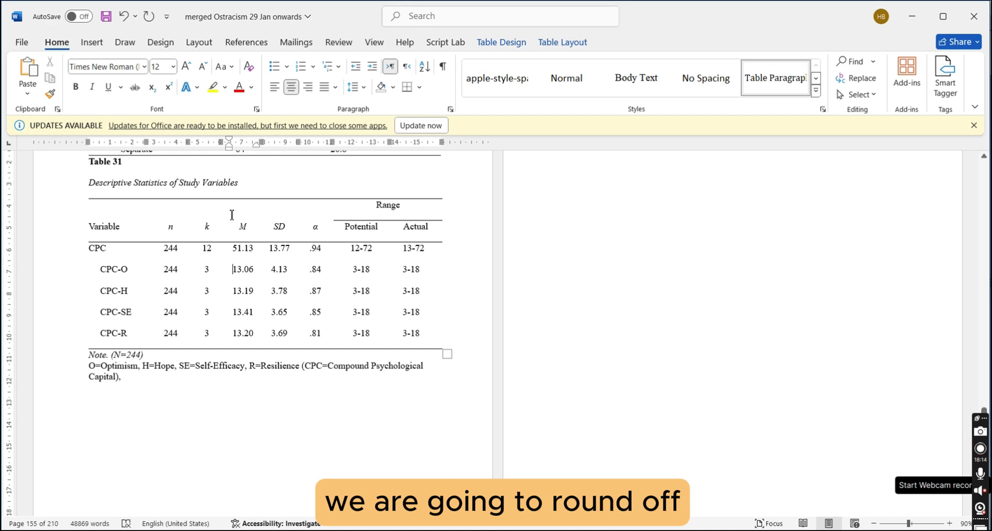
key(Delete)
key(Delete)
key(Delete)
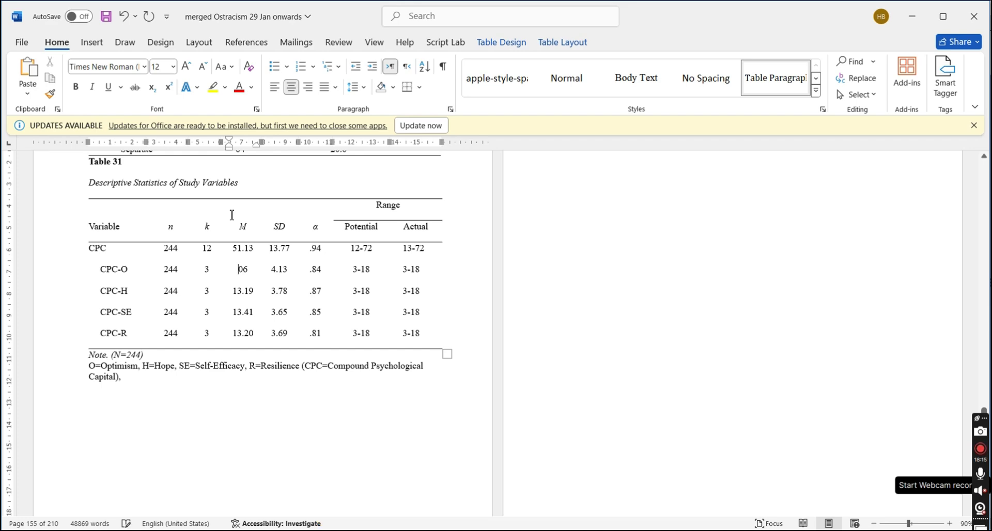
text(12.76)
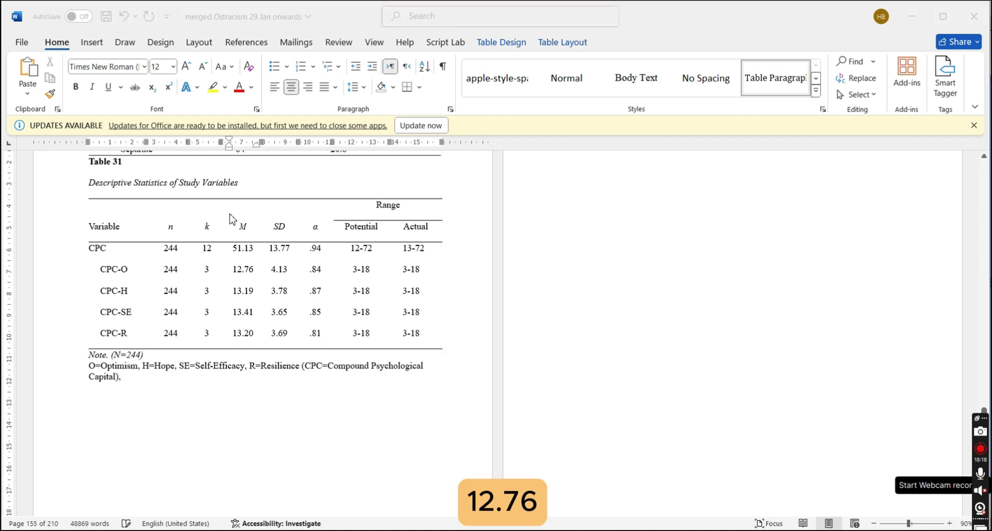
Check the subscale means in the SPSS output and set the CPC-H mean in Table 31 to 12.98.
key(alt+Tab)
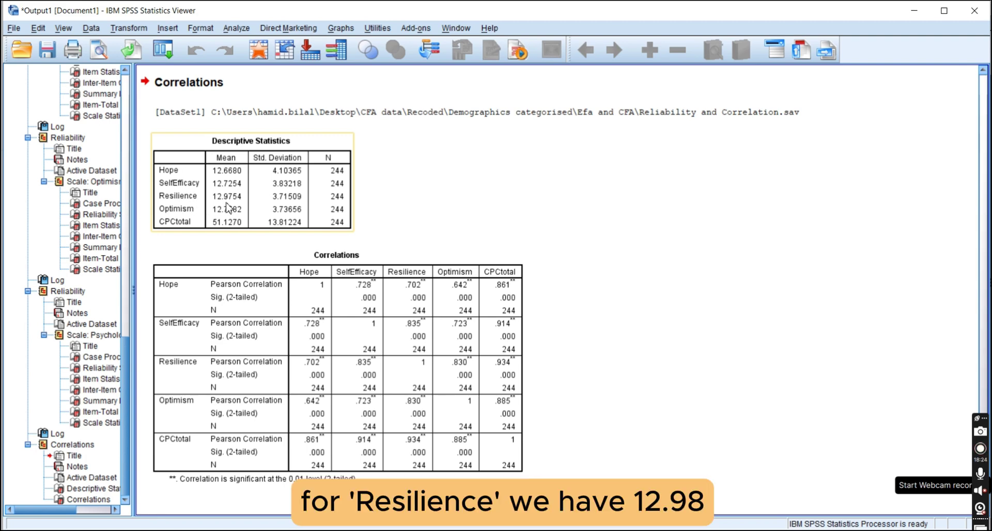
key(alt+Tab)
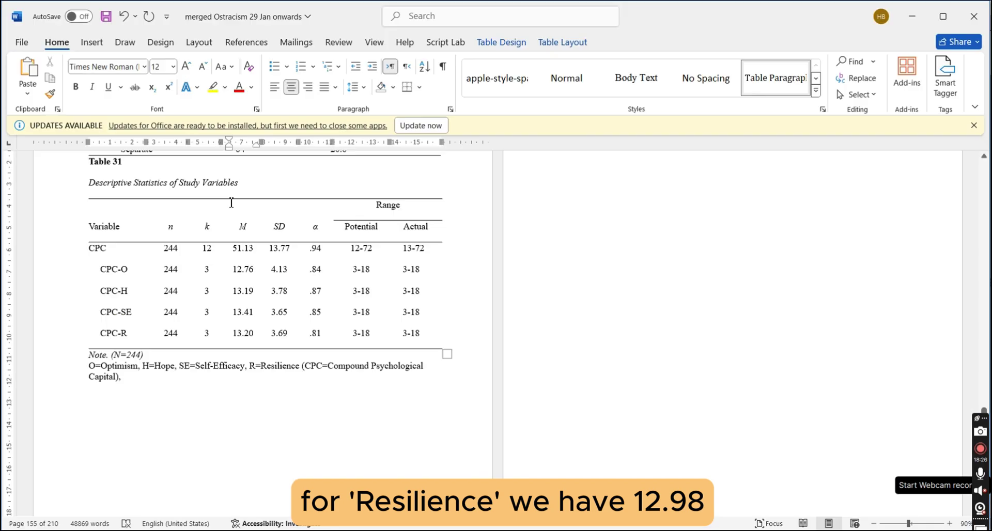
key(BackSpace)
key(BackSpace)
key(BackSpace)
key(BackSpace)
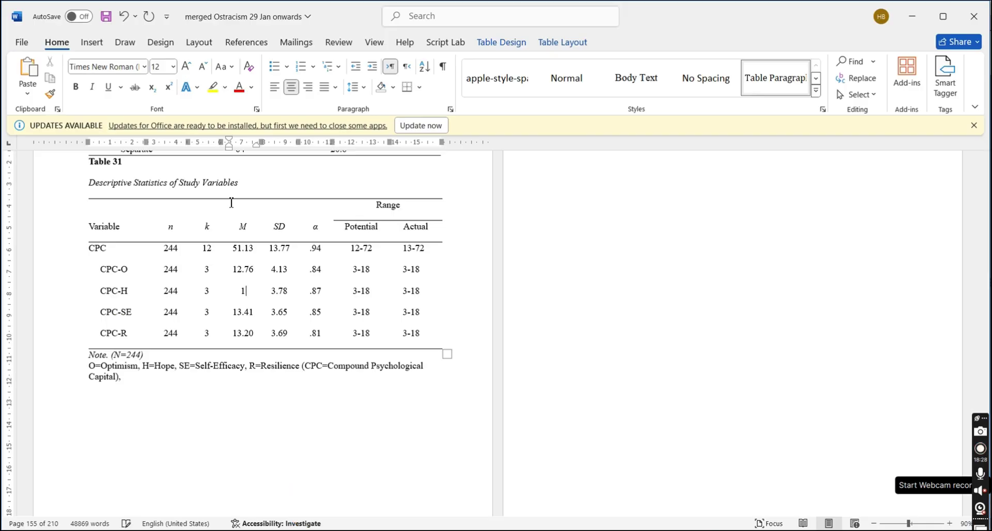
text(2.67)
Check the SelfEfficacy mean in the SPSS output and set the CPC-SE mean in Table 31 to 12.73, rounded to two decimals.
key(alt+Tab)
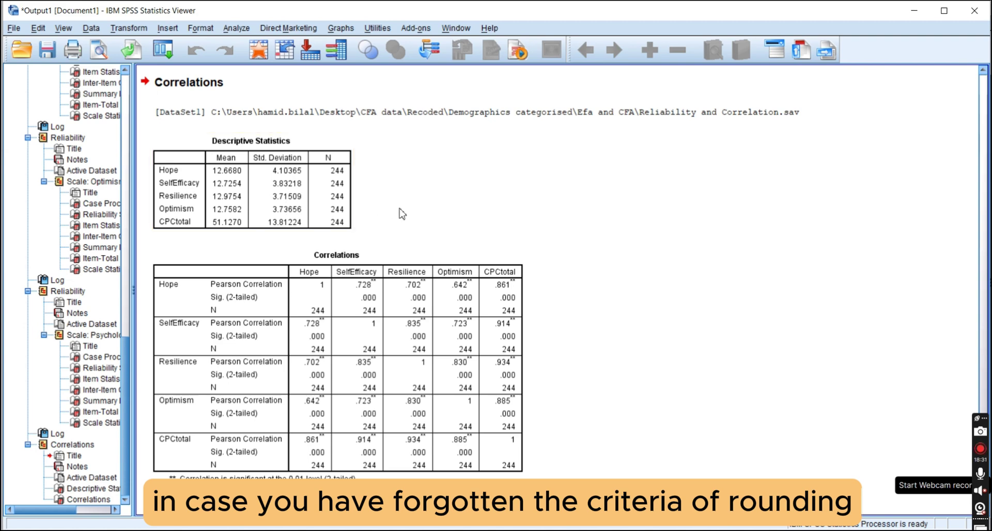
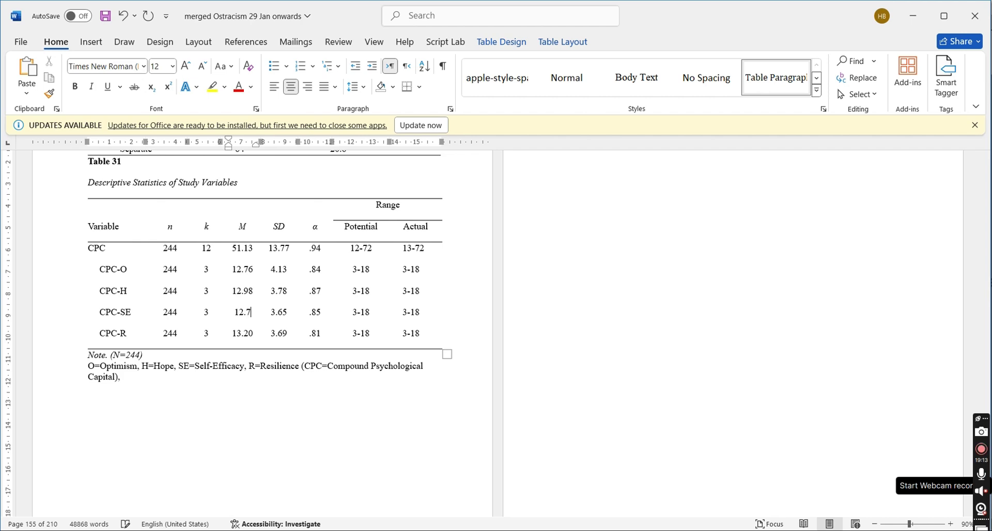
key(alt+Tab)
click(232, 197)
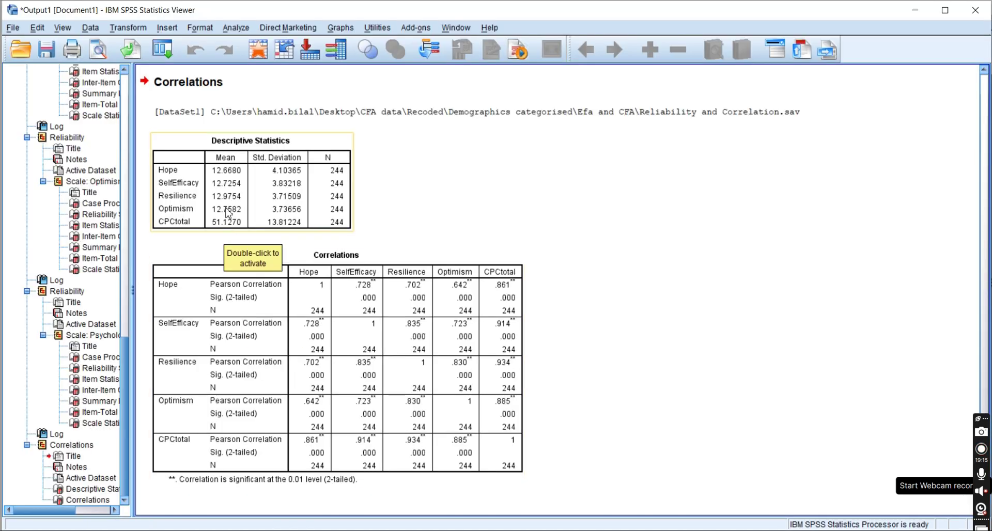
key(alt+Tab)
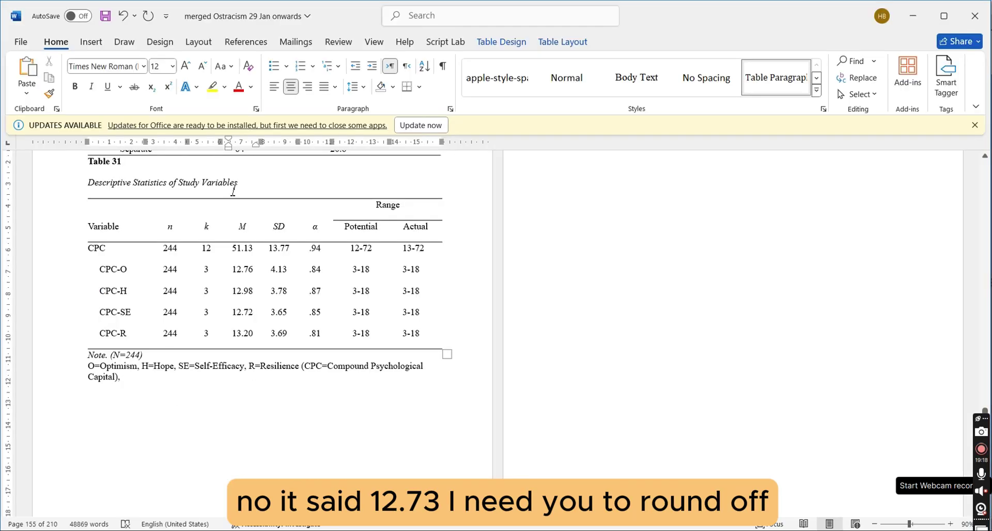
key(BackSpace)
text(3)
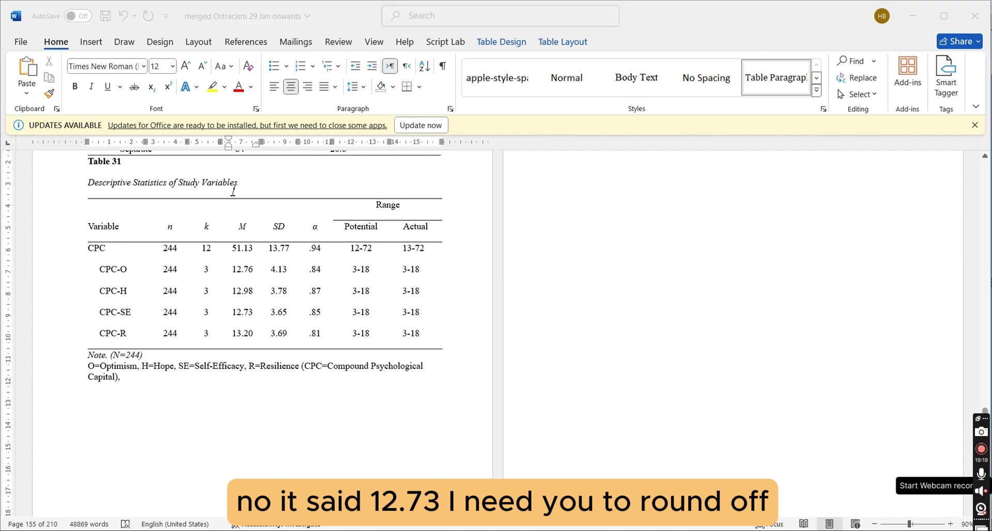
Check the remaining subscale mean in the SPSS output and set the CPC-R mean in Table 31 to 12.67.
key(alt+Tab)
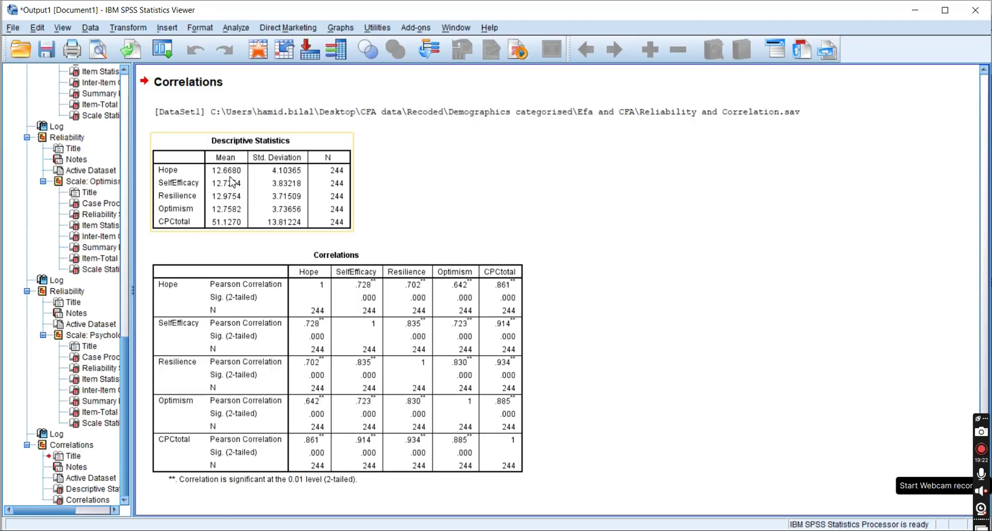
key(alt+Tab)
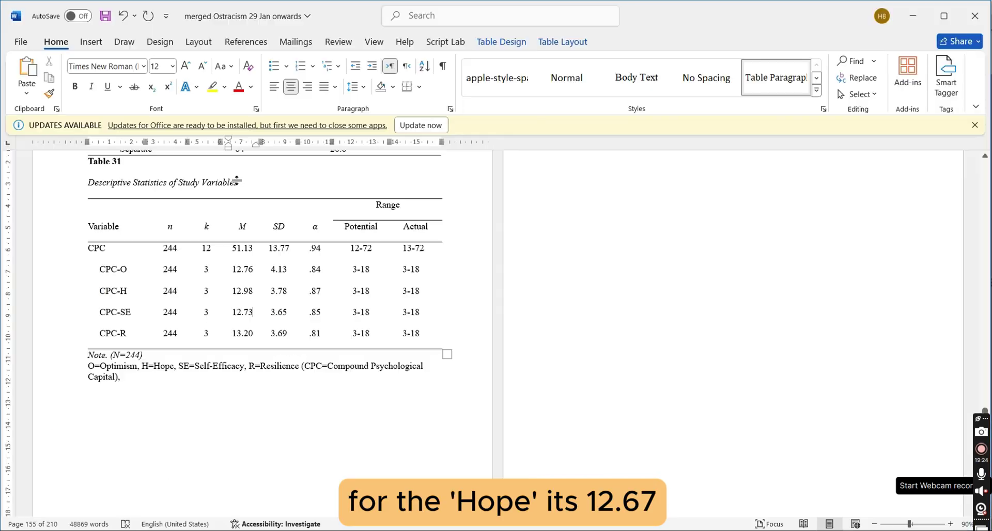
key(BackSpace)
key(BackSpace)
key(BackSpace)
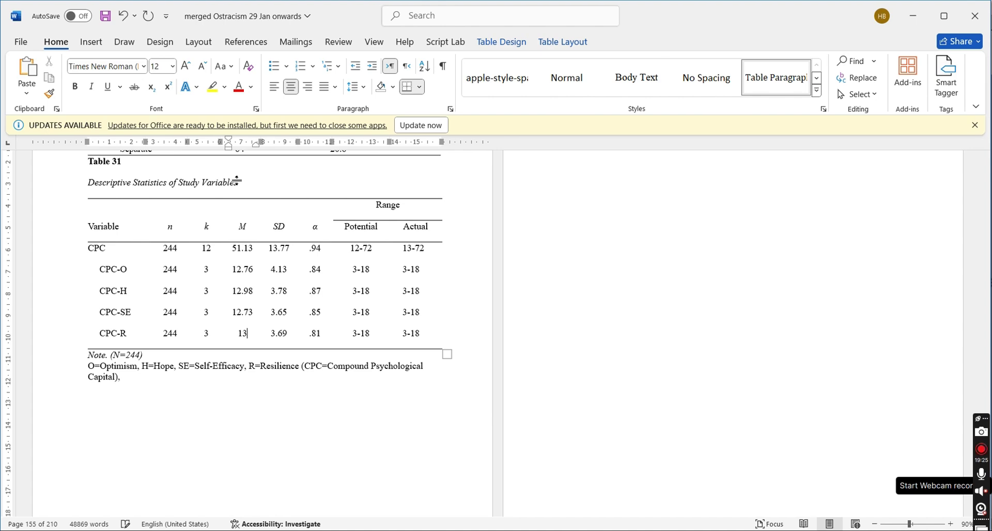
text(2.67)
key(Right)
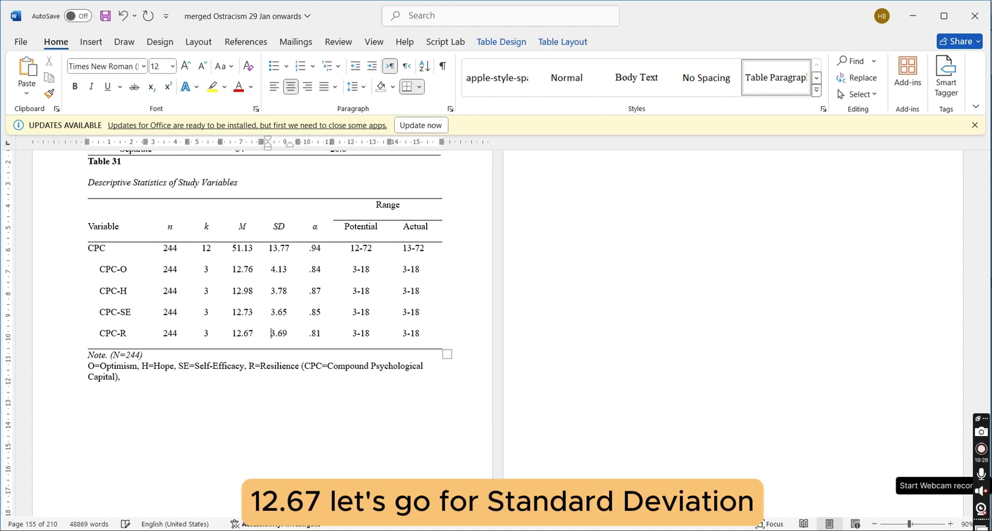
Check the standard deviations in the SPSS output and set the CPC-R row's SD in Table 31 to 4.10.
key(alt+Tab)
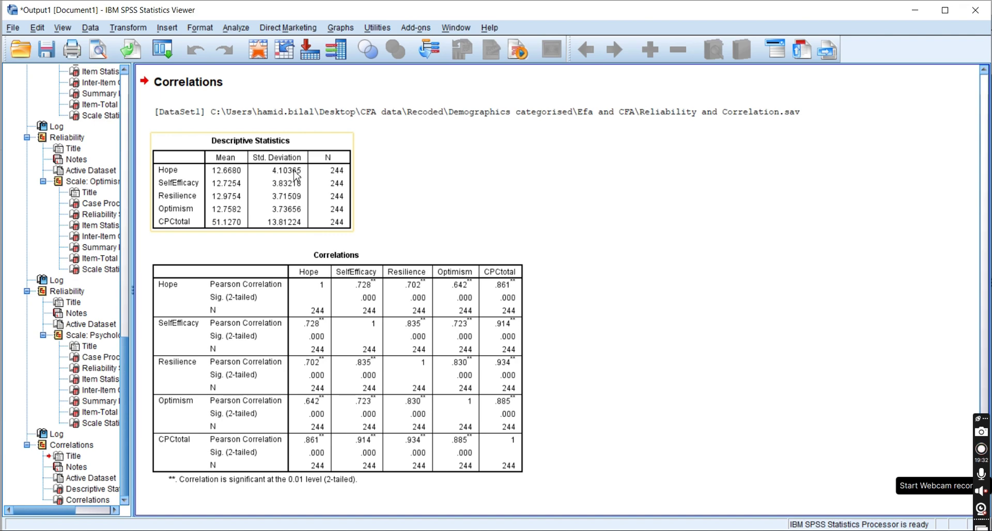
key(alt+Tab)
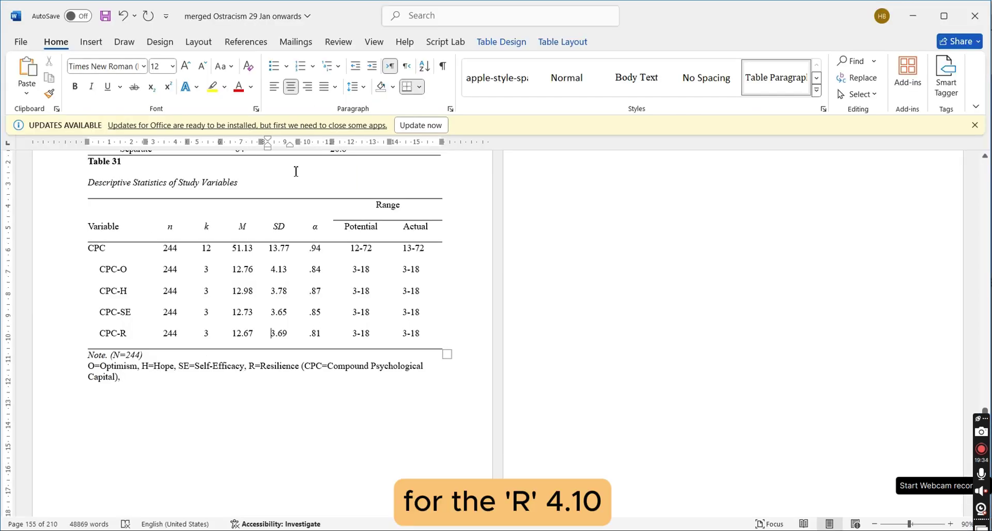
key(shift+Right)
key(shift+Right)
key(shift+Right)
key(shift+Right)
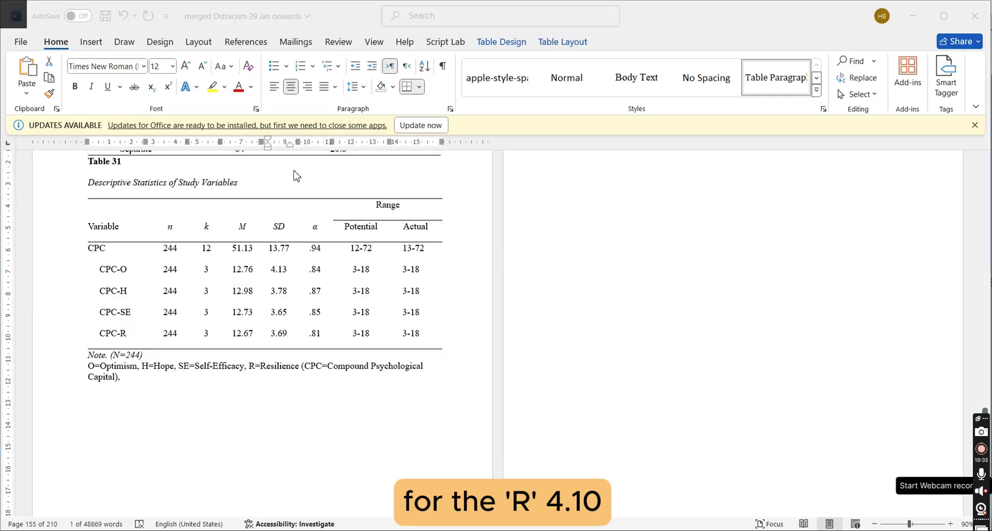
key(alt+Tab)
key(alt+Tab)
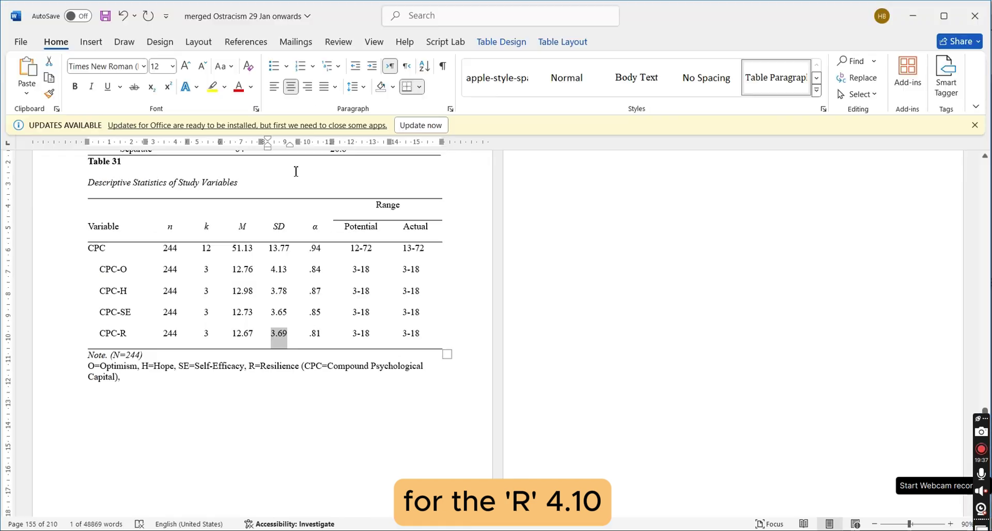
text(4.10)
Check the SelfEfficacy standard deviation in the SPSS output and set the CPC-SE row's SD in Table 31 to 3.83.
key(Up)
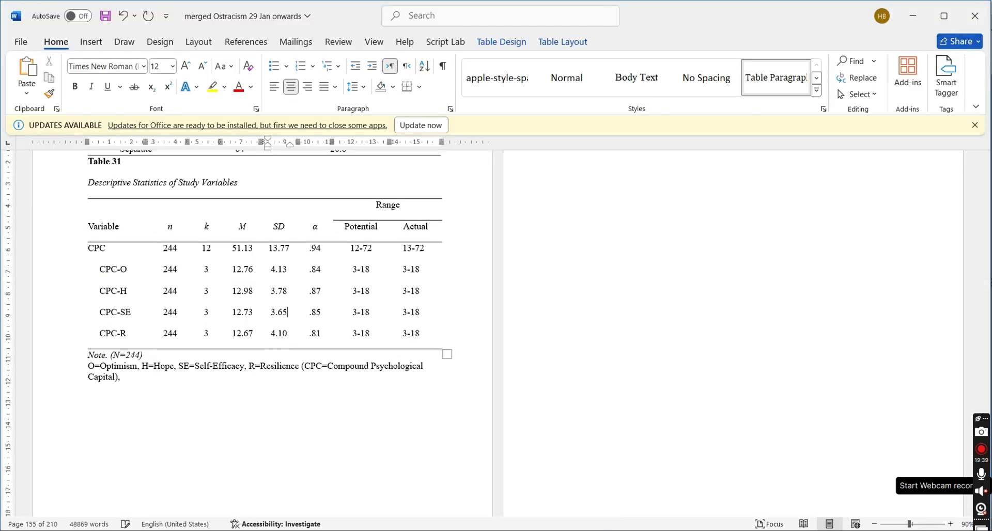
key(shift+Left)
key(shift+Left)
key(shift+Left)
key(shift+Left)
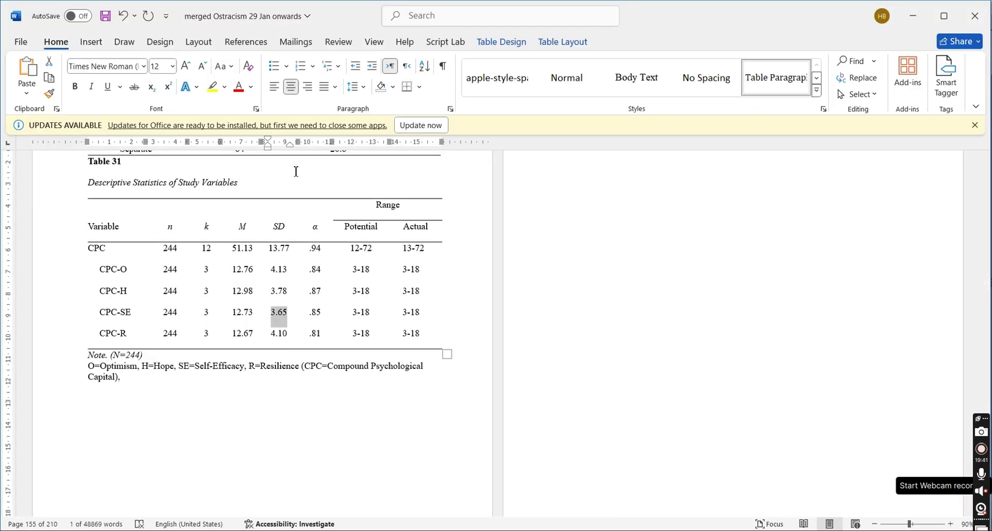
key(alt+Tab)
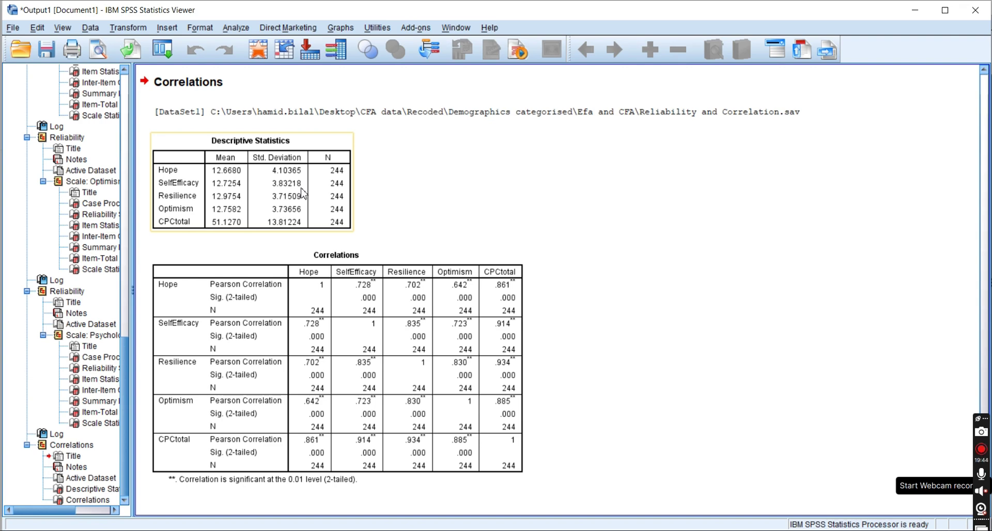
key(alt+Tab)
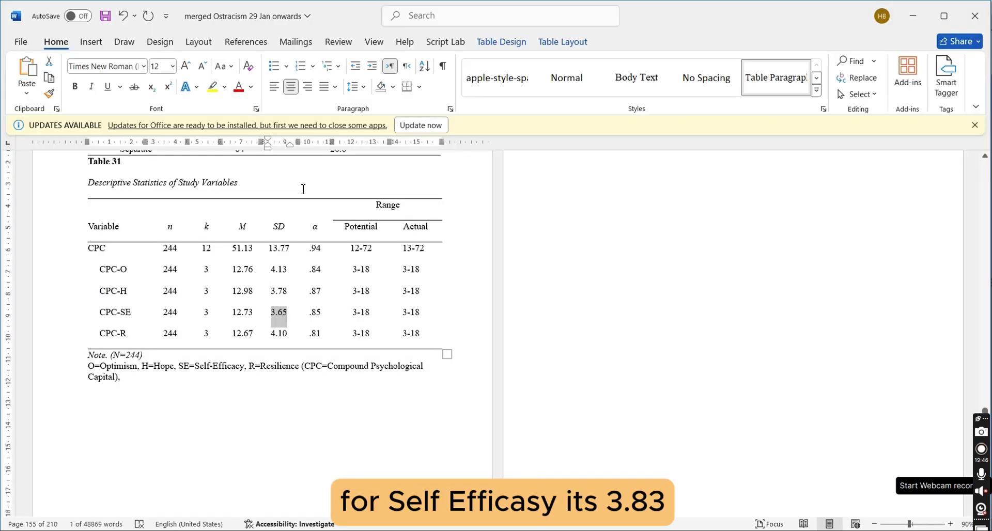
text(3.83)
Check the CPC-H row's SD in Table 31 against the standard deviations in the SPSS descriptive statistics.
key(Up)
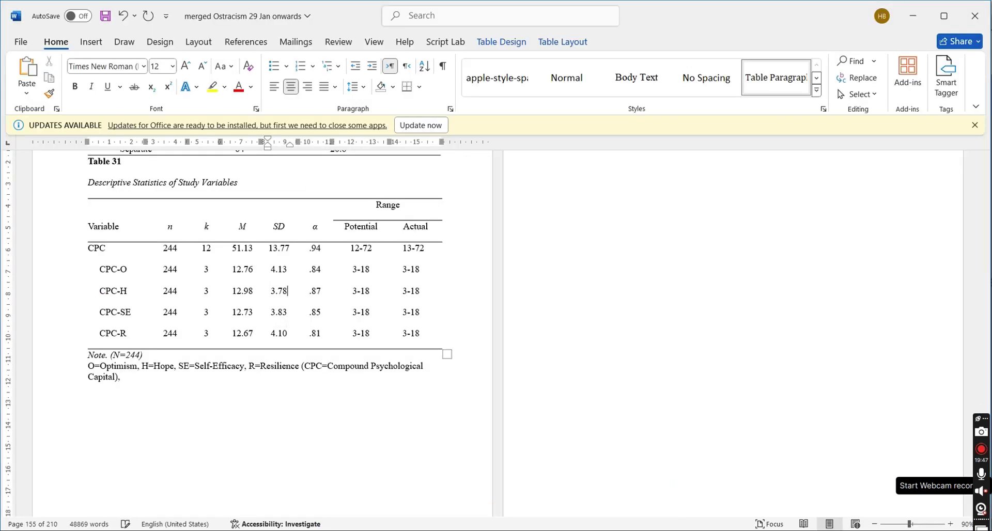
key(shift+Left)
key(shift+Left)
key(shift+Left)
key(shift+Left)
key(alt+Tab)
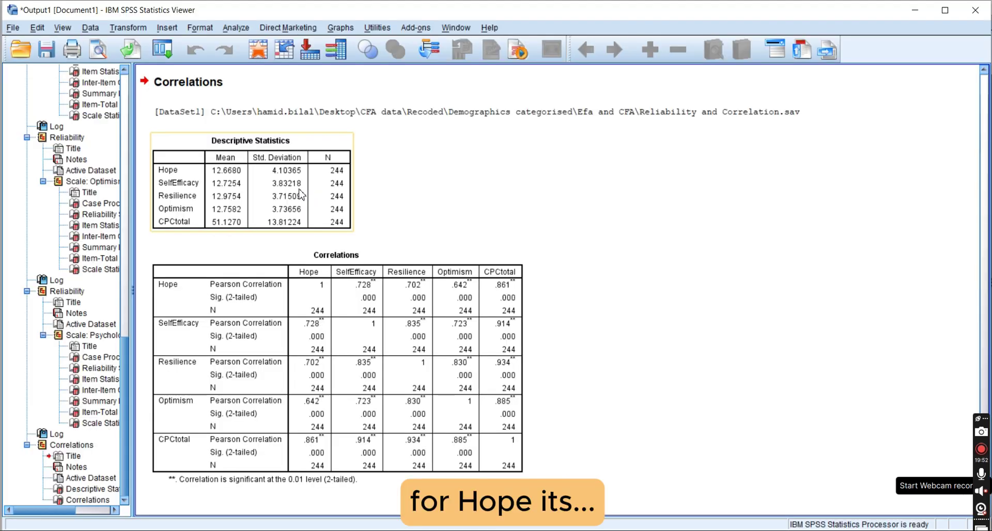
key(alt+Tab)
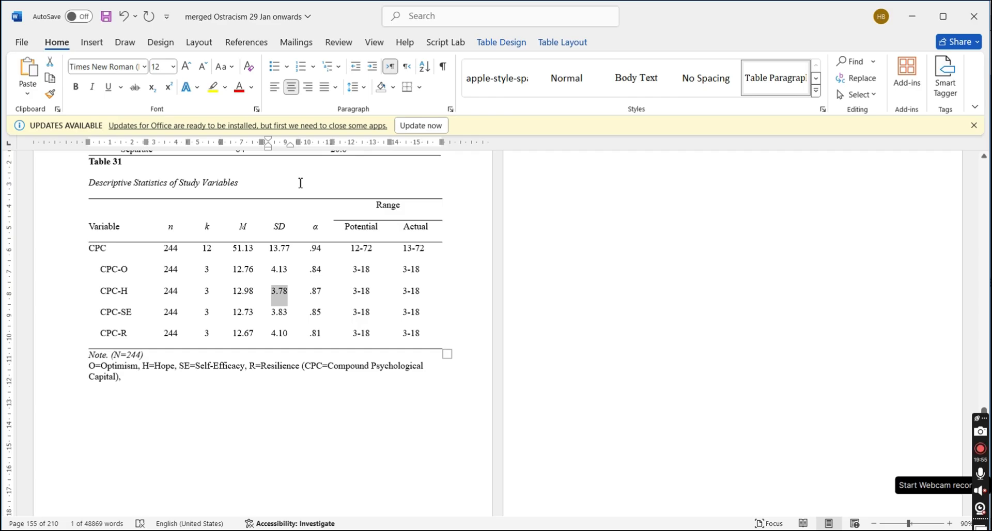
key(alt+Tab)
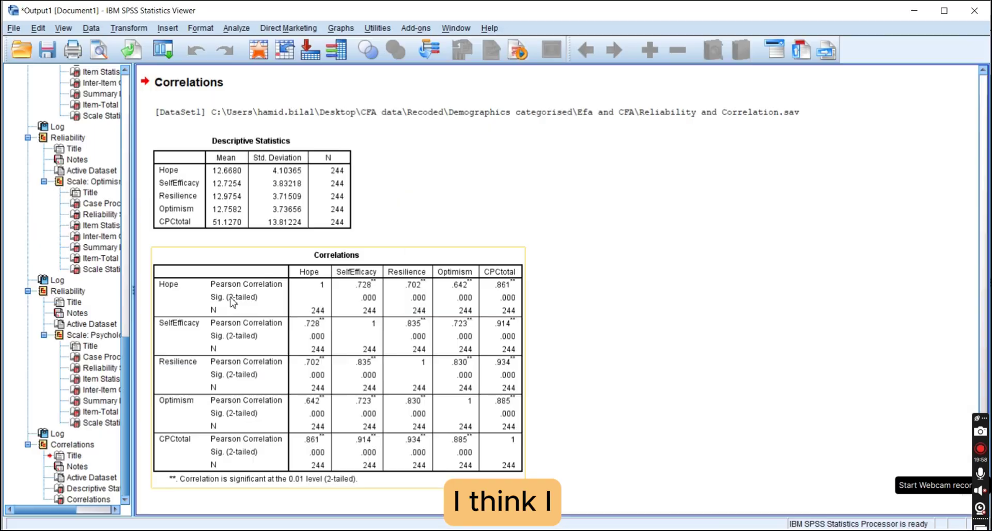
key(alt+Tab)
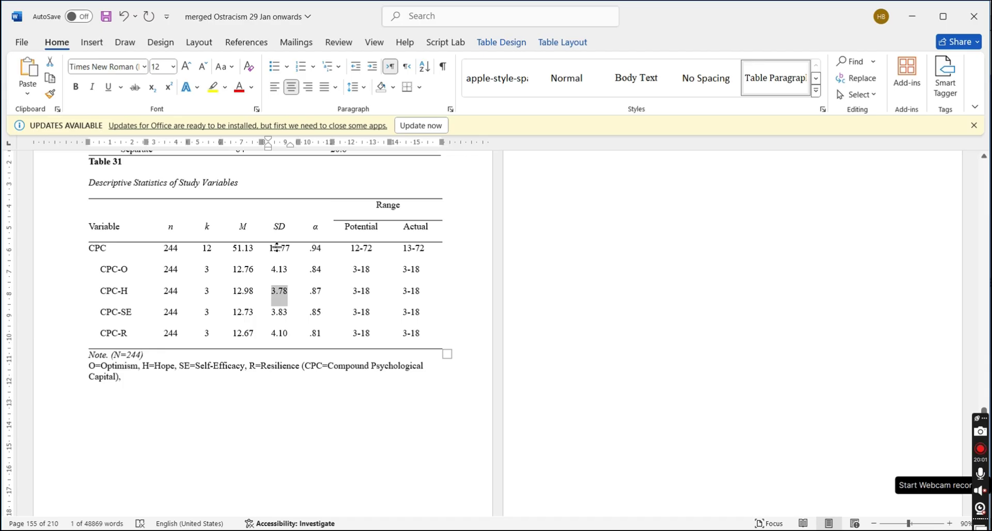
Compare the subscale means in Table 31 with the Optimism, Resilience and Hope means in the SPSS output.
key(Left)
key(Left)
key(Left)
key(Left)
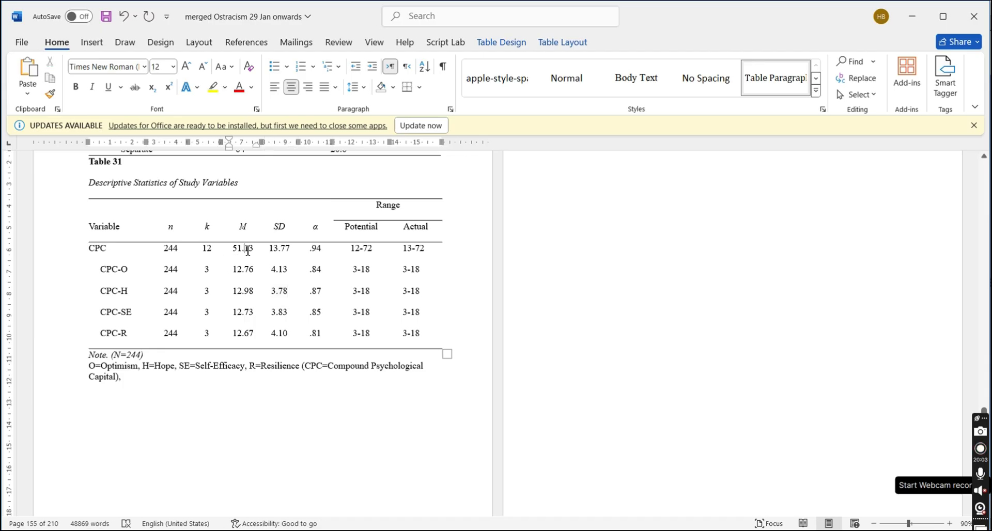
key(Up)
key(Up)
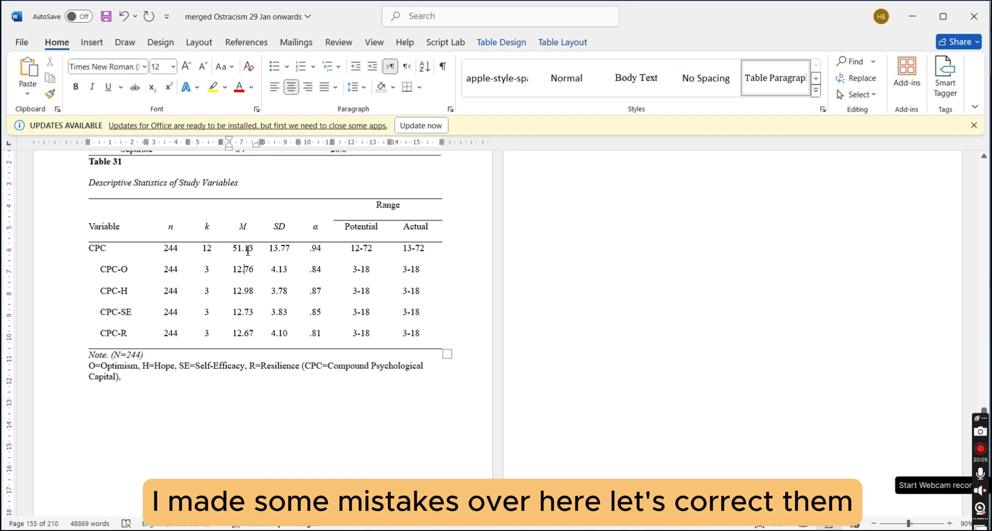
key(alt+Tab)
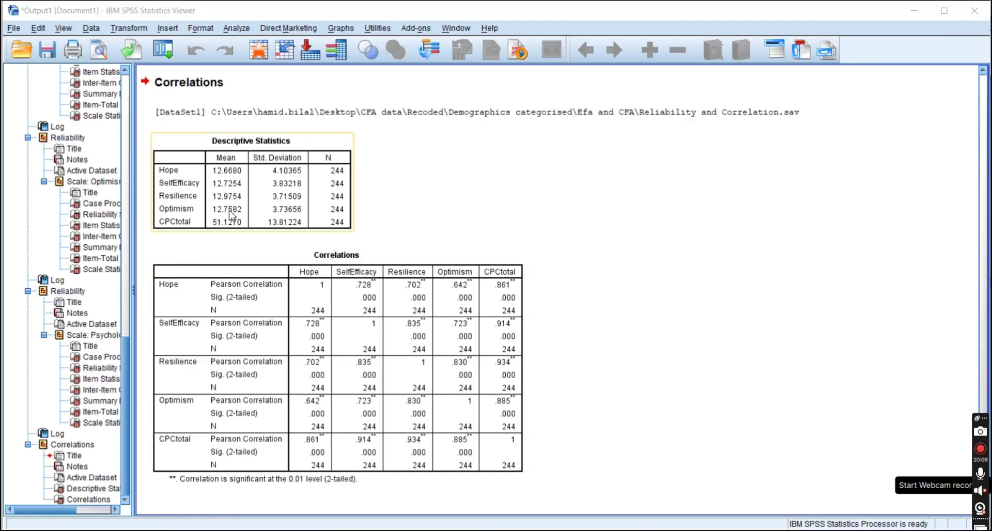
key(alt+Tab)
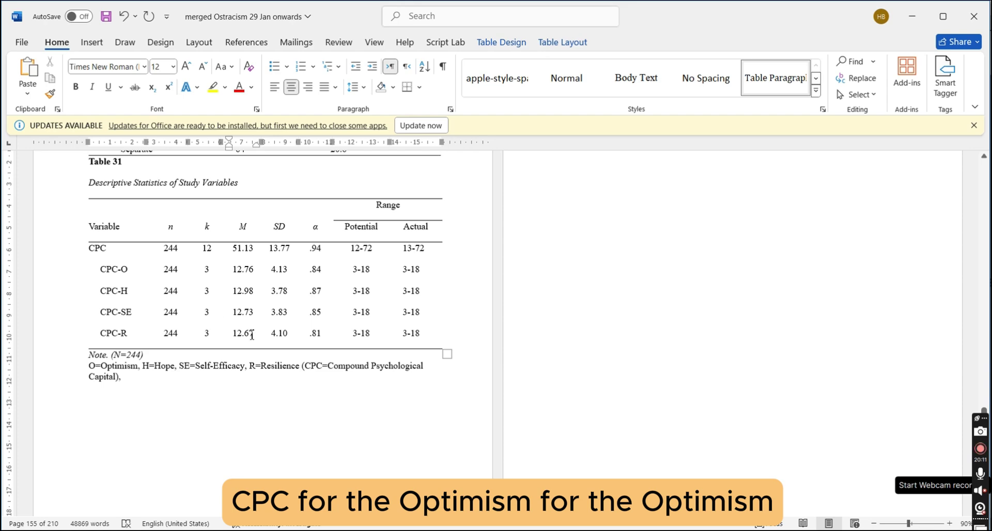
click(235, 334)
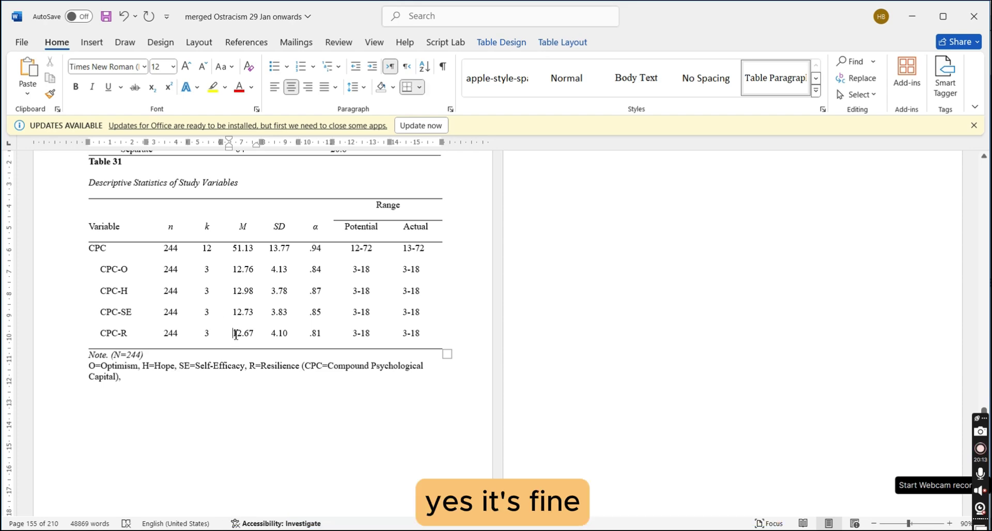
key(alt+Tab)
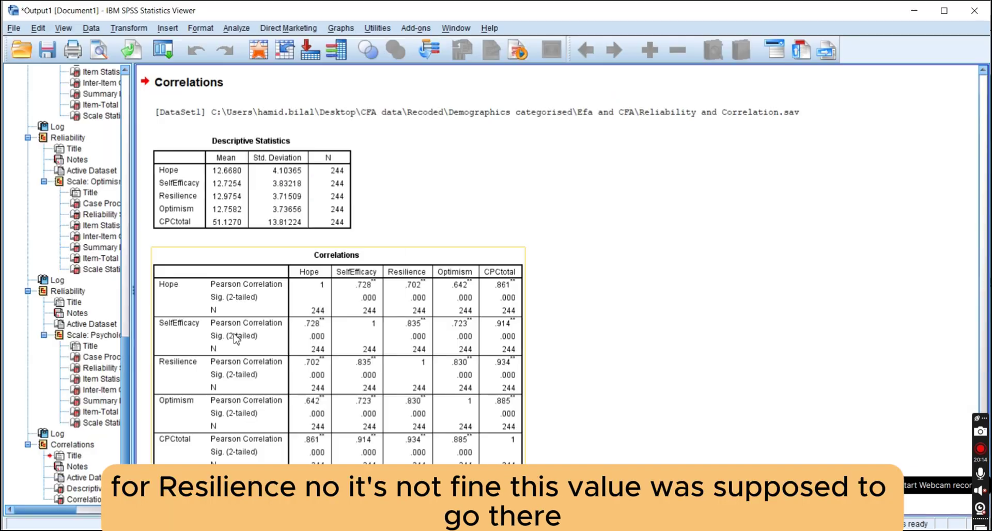
key(alt+Tab)
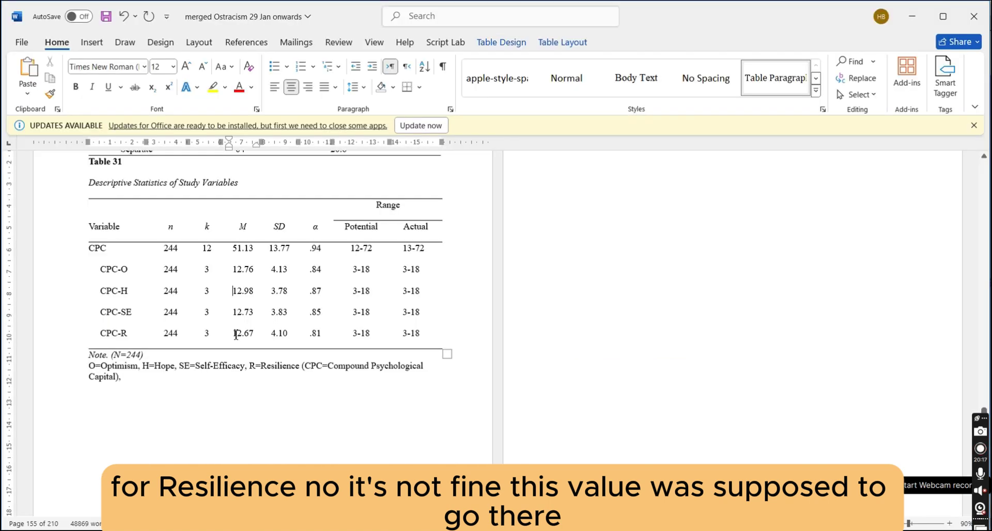
key(Up)
key(Up)
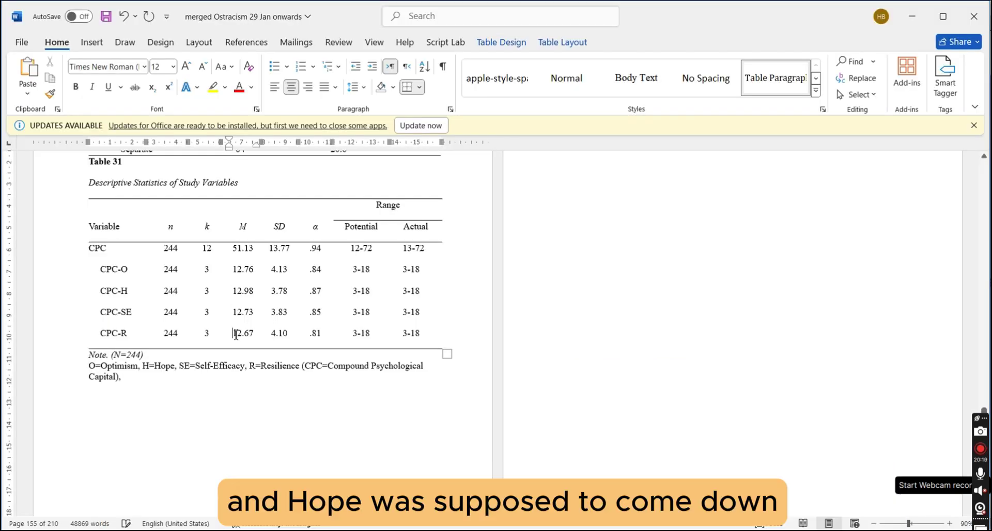
Swap the two misplaced means in Table 31 so that CPC-H has 12.67 and CPC-R has 12.98.
double_click(236, 335)
key(ctrl+x)
key(Up)
key(Up)
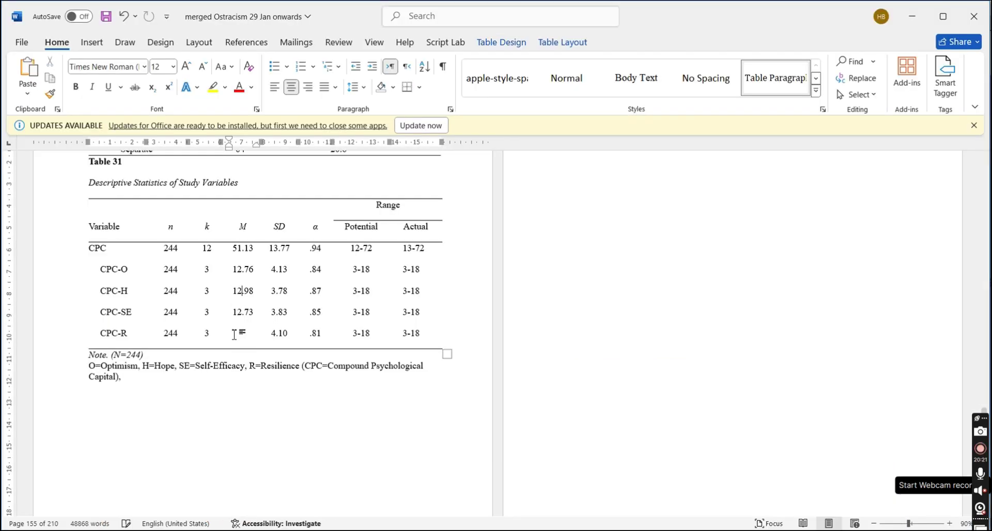
key(ctrl+v)
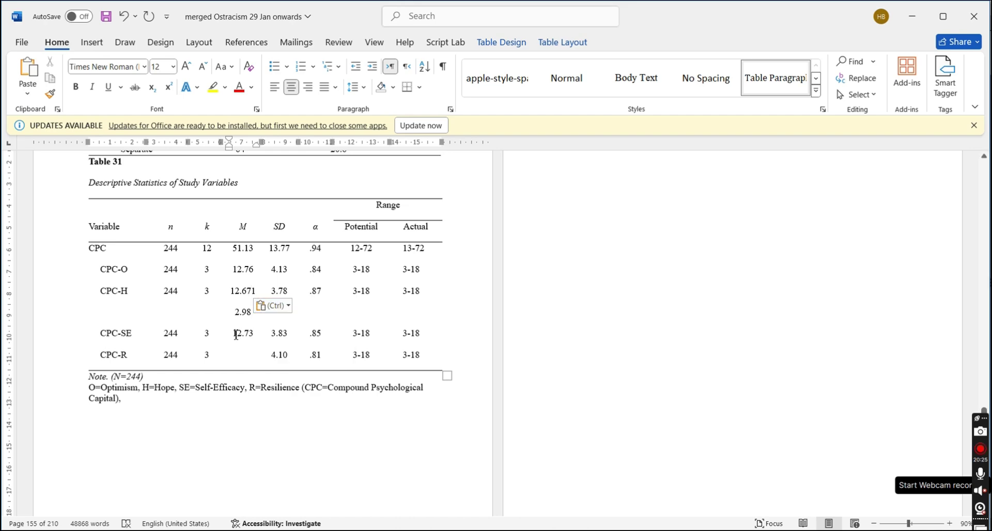
key(ctrl+shift+Right)
key(Delete)
key(ctrl+v)
Check the SPSS standard deviations, move 4.10 to the CPC-H row's SD and set the CPC-R row's SD to 3.72.
key(alt+Tab)
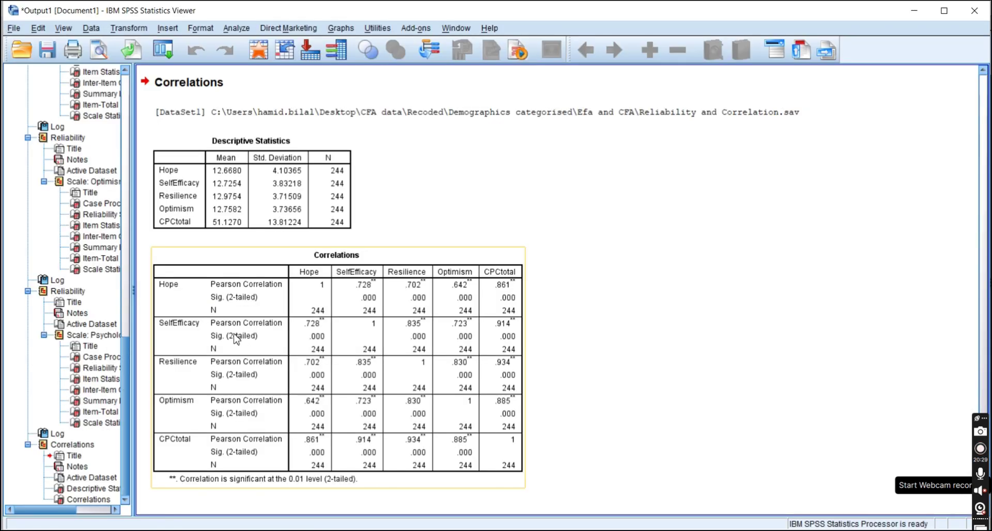
key(alt+Tab)
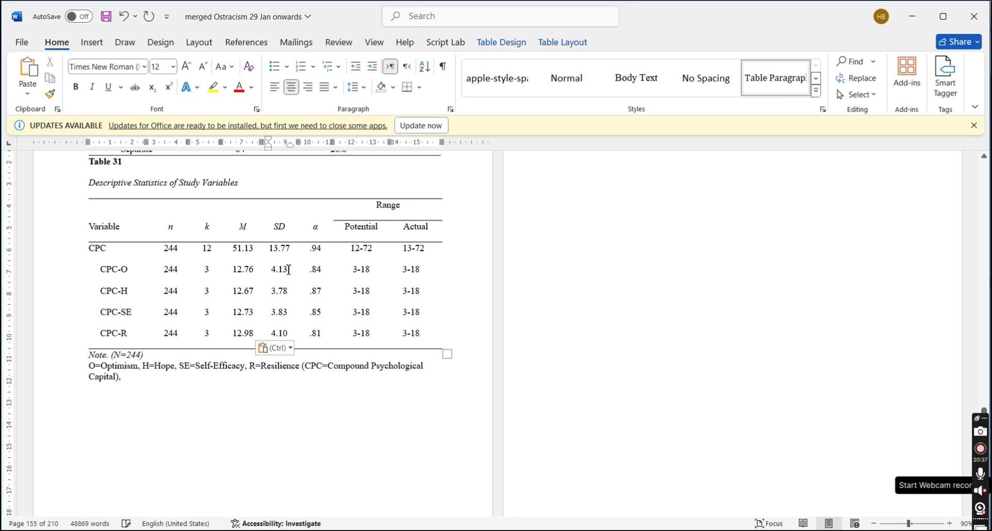
key(alt+Tab)
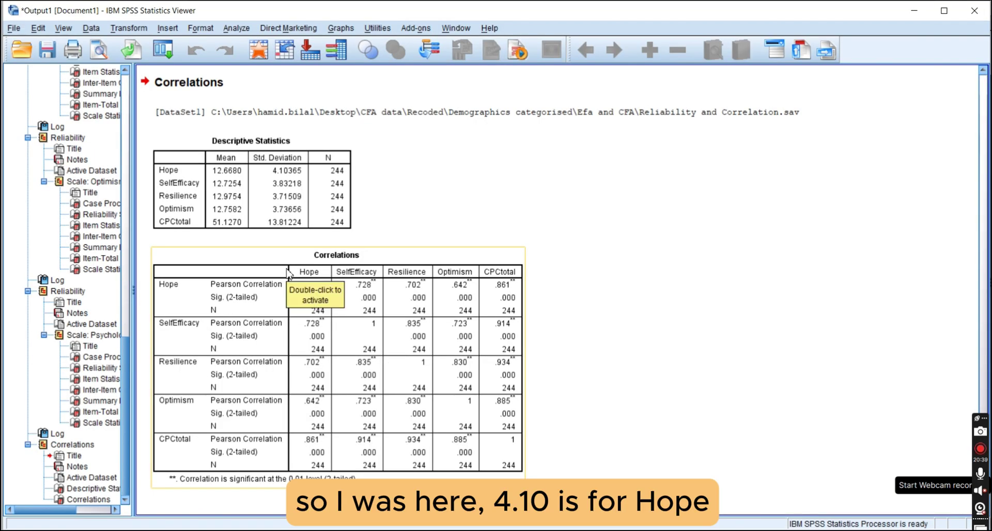
key(alt+Tab)
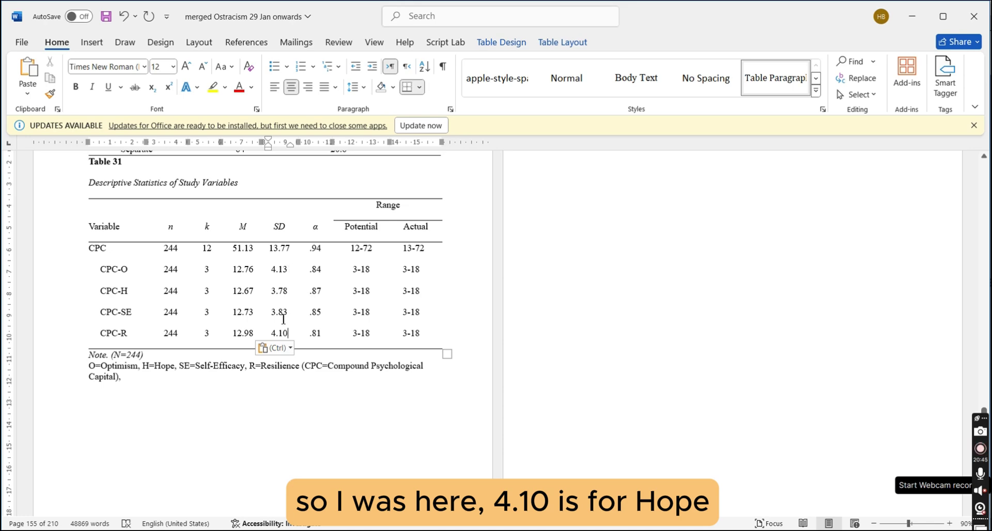
key(alt+Tab)
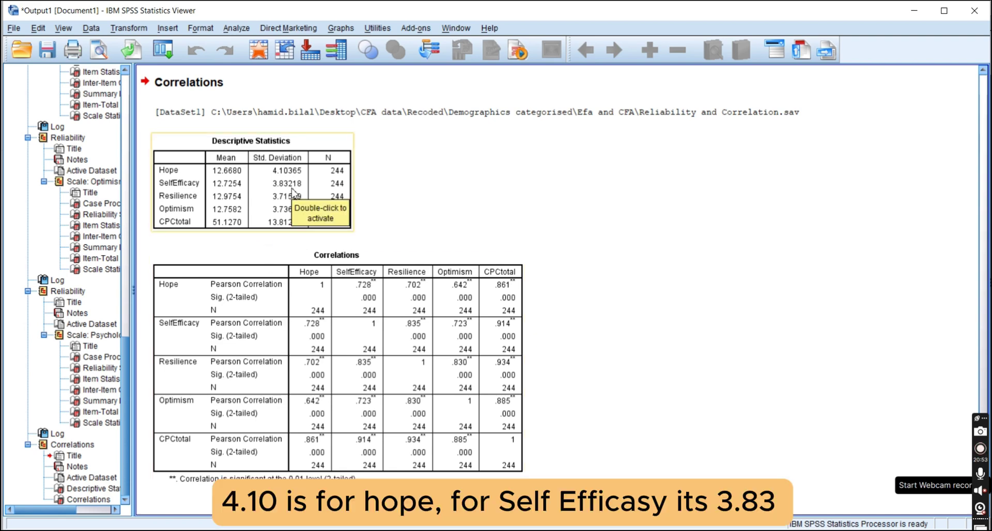
key(alt+Tab)
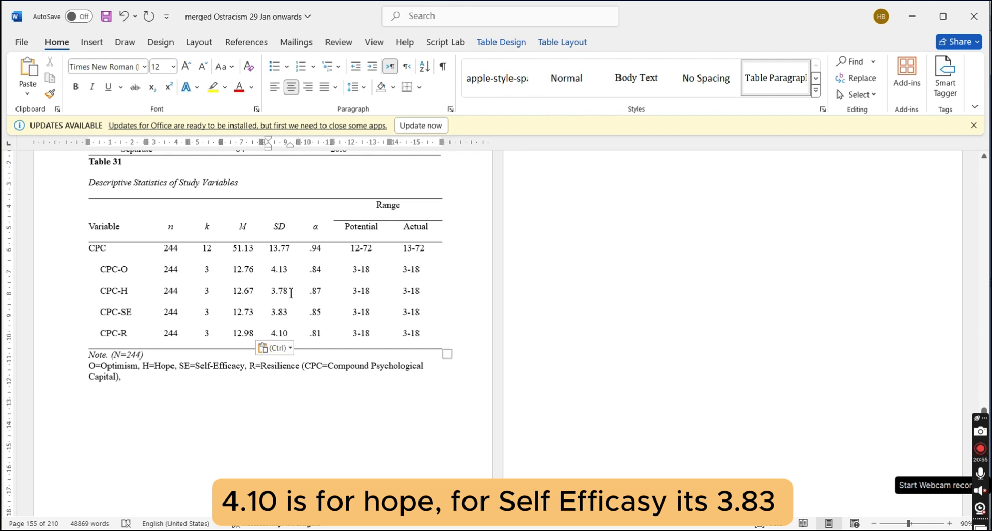
drag(276, 333, 290, 334)
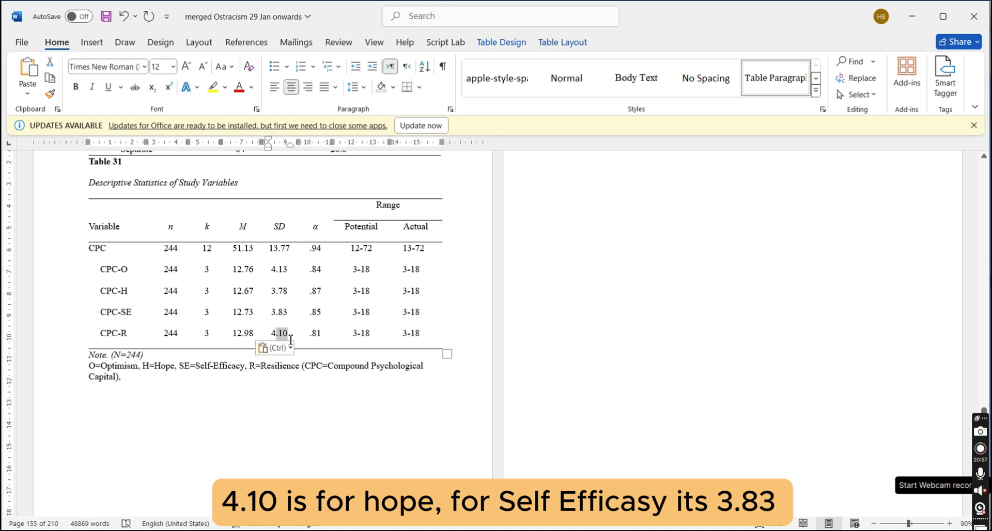
double_click(290, 339)
key(Delete)
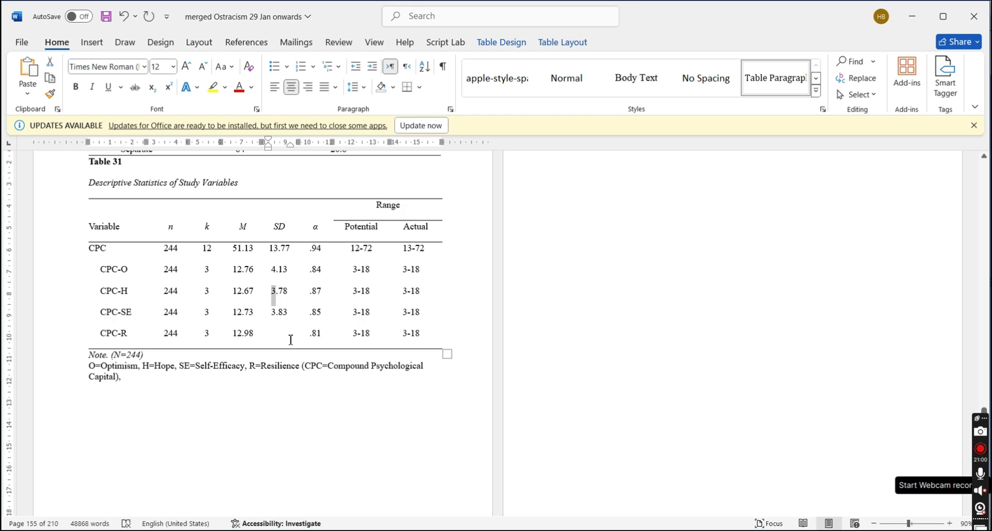
double_click(279, 290)
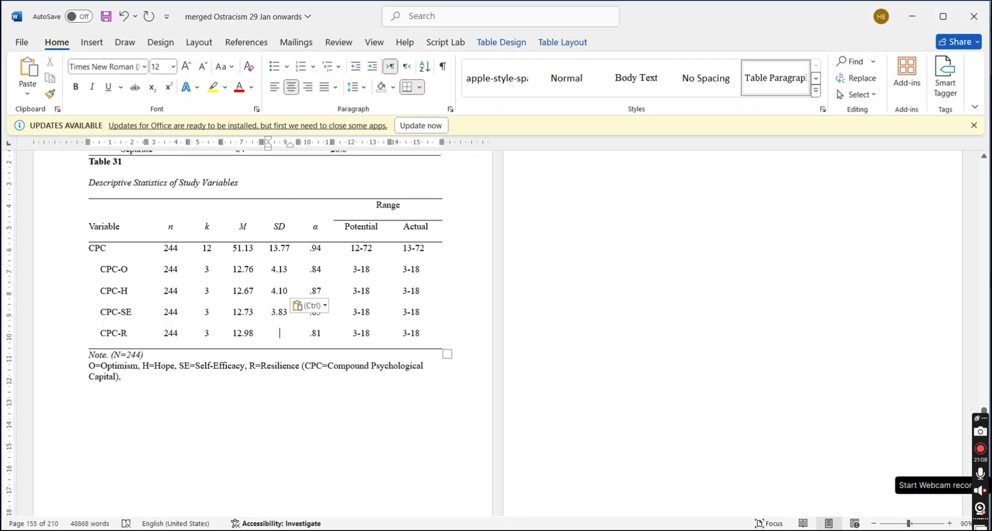
text(3.72)
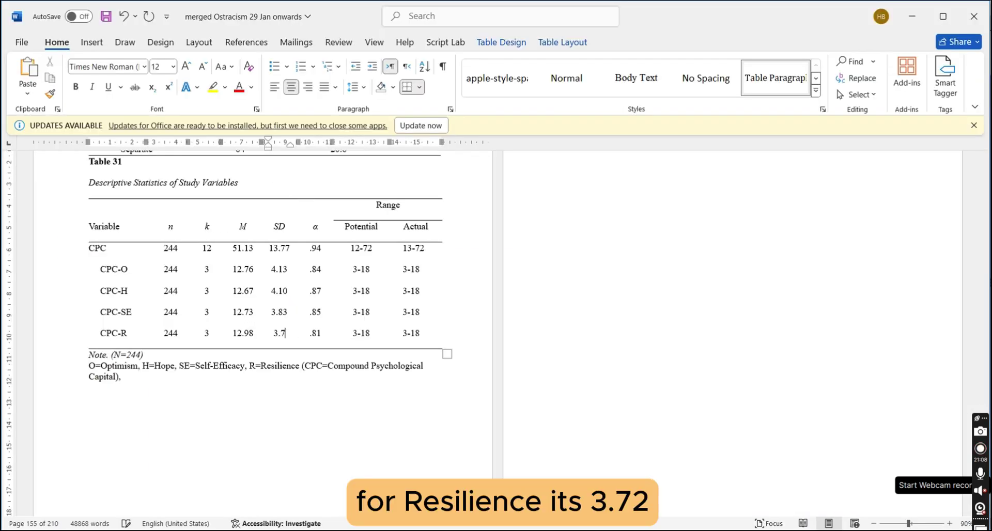
Check the Optimism standard deviation in the SPSS output and set the CPC-O row's SD in Table 31 to 3.74.
key(Up)
key(Up)
key(Up)
key(shift+Left)
key(shift+Left)
key(shift+Left)
key(shift+Left)
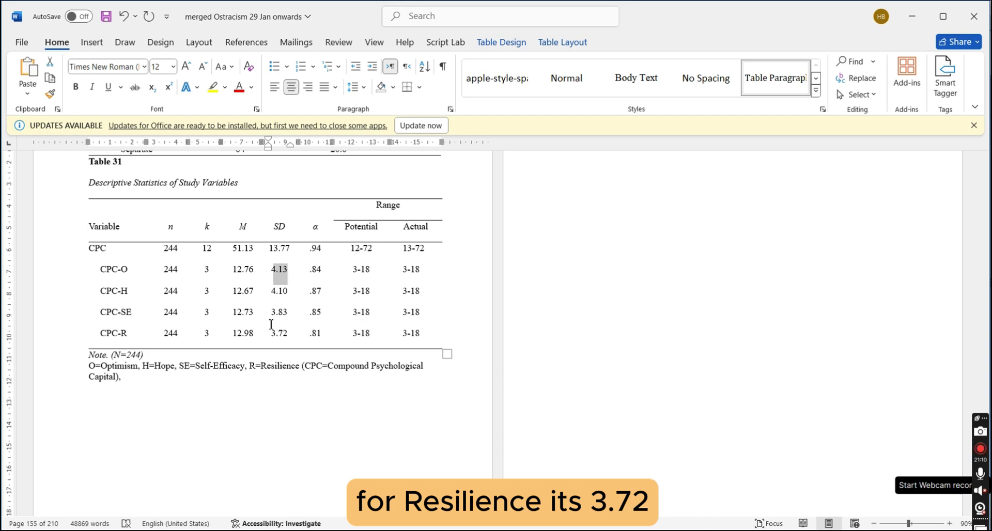
key(BackSpace)
key(alt+Tab)
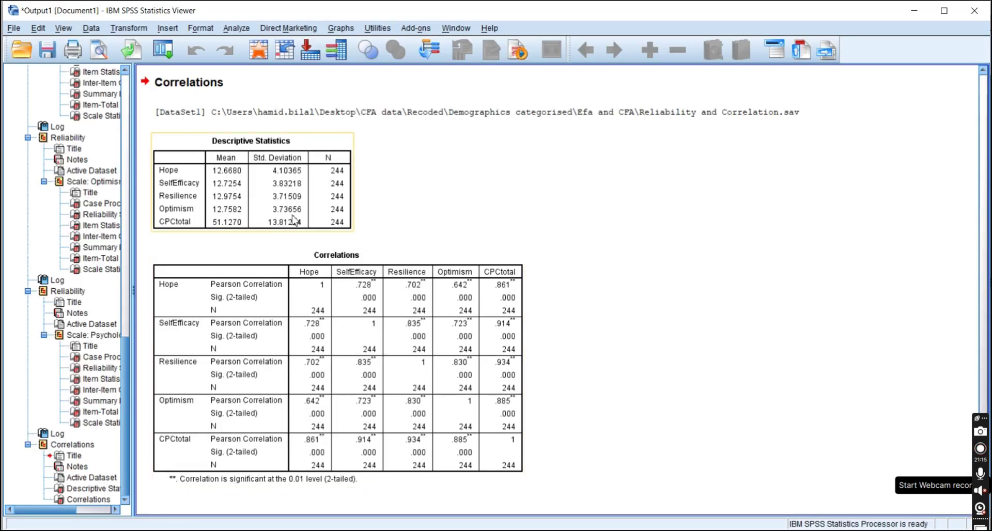
key(alt+Tab)
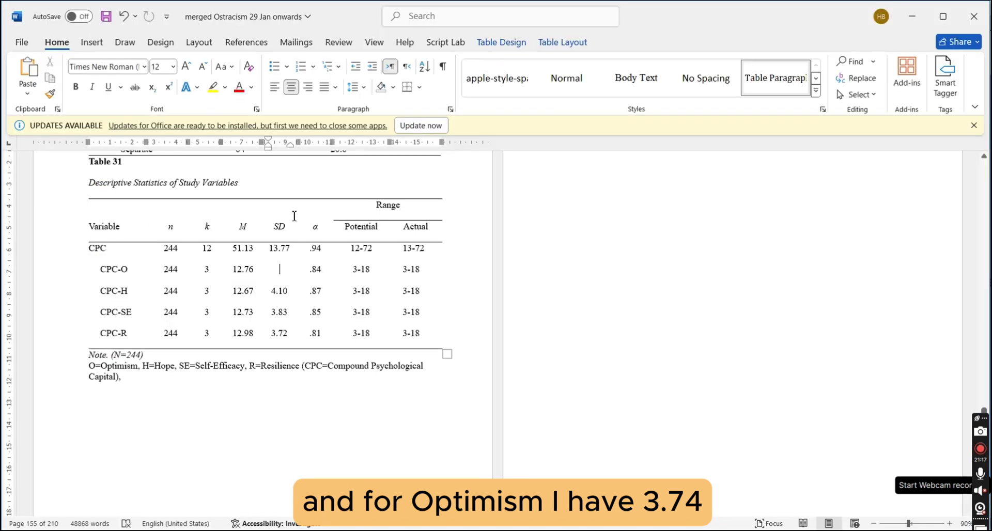
text(3.74)
Check the CPCtotal standard deviation in the SPSS output and set the CPC row's SD in Table 31 to 13.81.
key(alt+Tab)
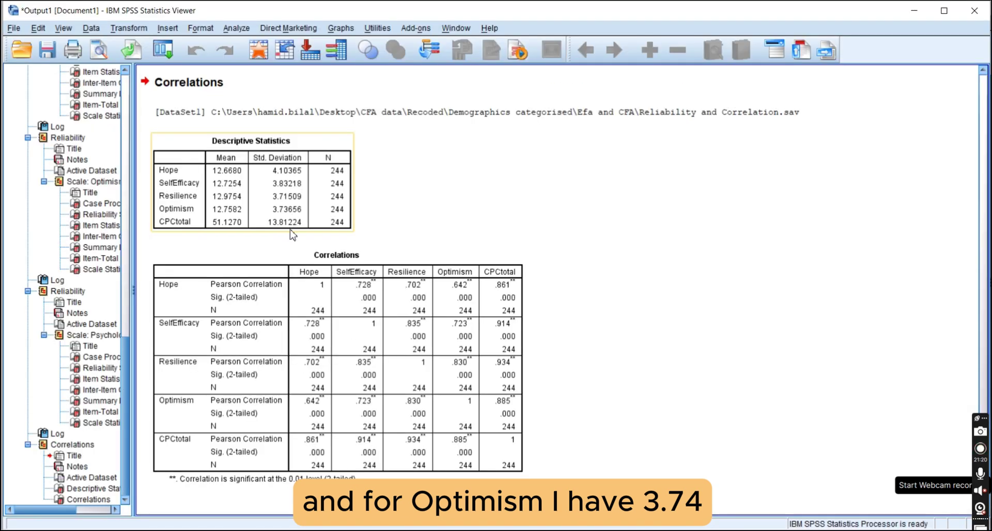
key(alt+Tab)
key(Up)
key(shift+Left)
key(shift+Left)
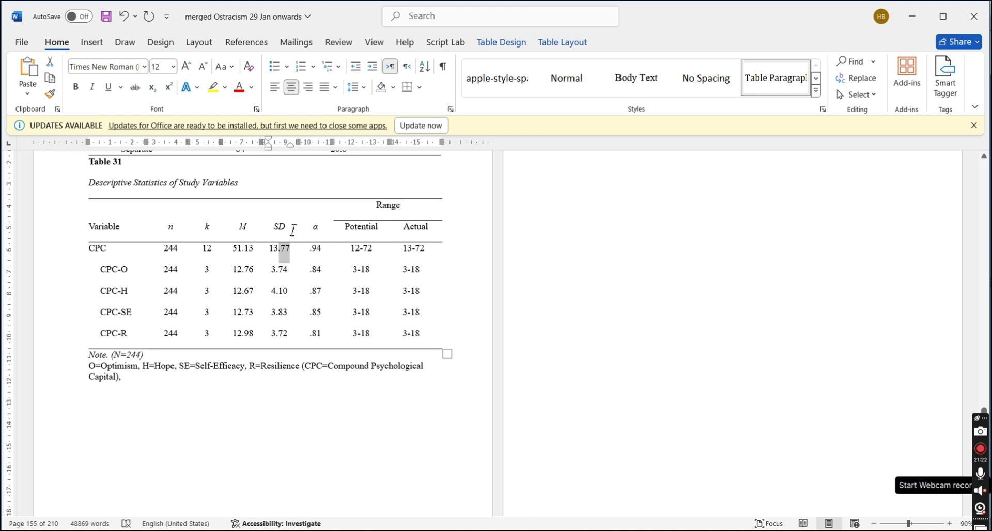
text(81)
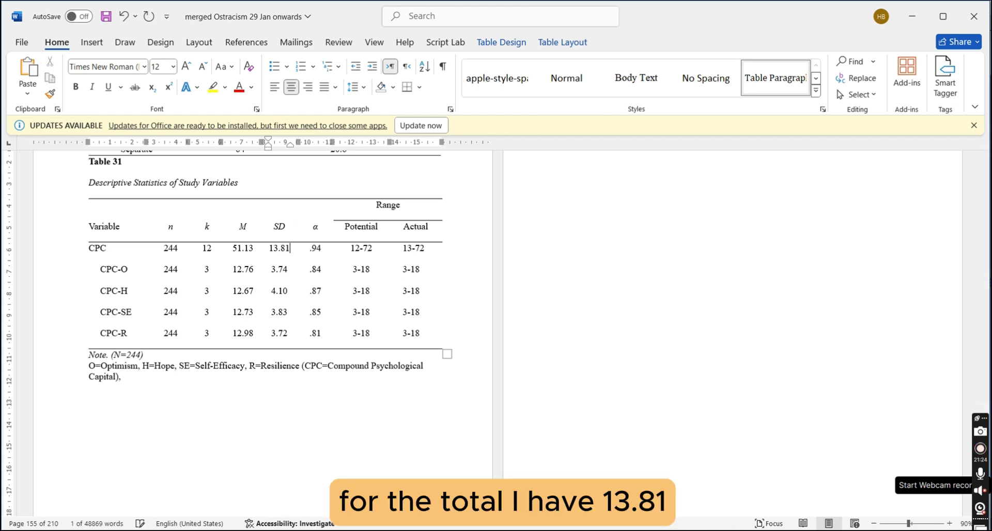
Clear the alpha, potential range and actual range values for the CPC total and all four subscales in Table 31.
key(Right)
key(shift+Down)
key(shift+Down)
key(shift+Right)
key(shift+Down)
key(shift+Right)
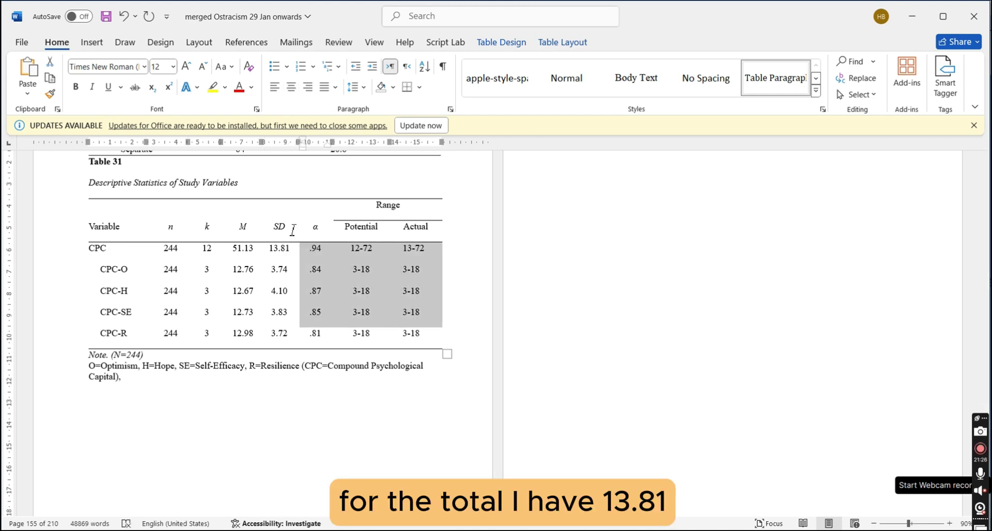
key(shift+Down)
key(Delete)
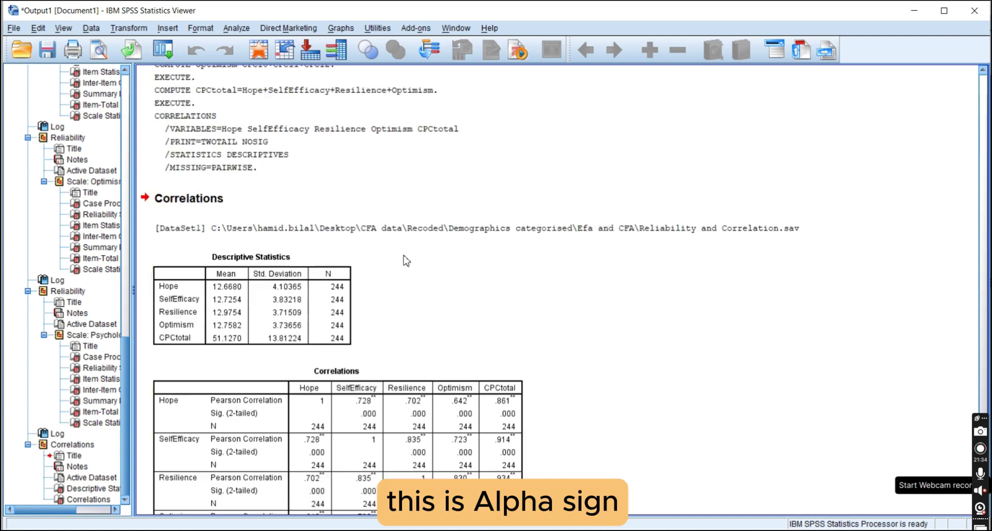
Look up the Psychological Capital scale's Cronbach's alpha in the SPSS output and enter .94 as the CPC row's alpha.
scroll(406, 261, up, 10)
scroll(314, 278, up, 20)
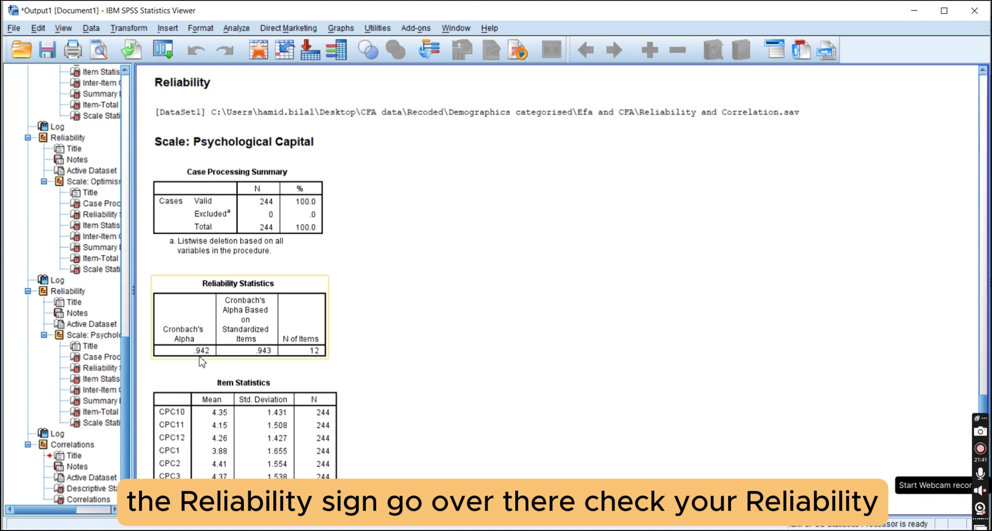
key(alt+Tab)
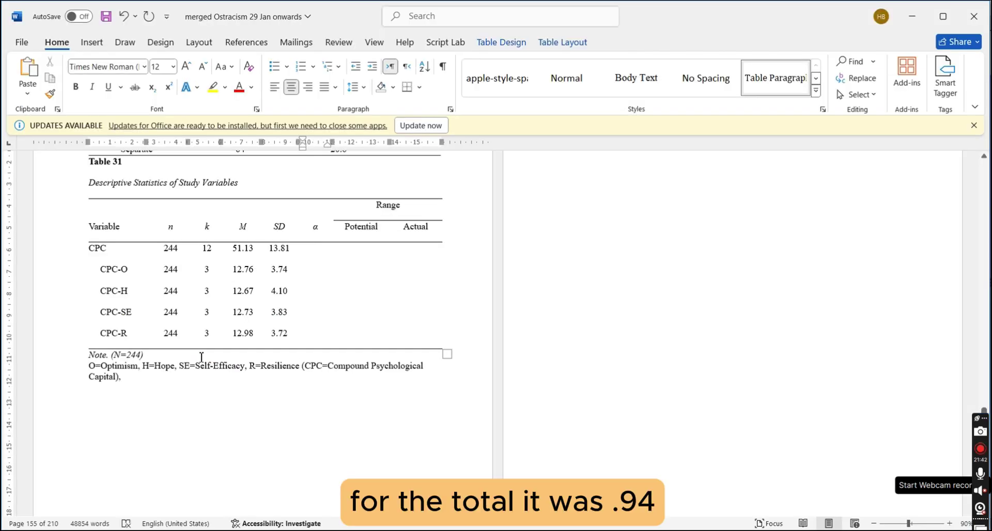
text(.94)
Find the Optimism subscale's Cronbach's alpha in the SPSS reliability output.
key(alt+Tab)
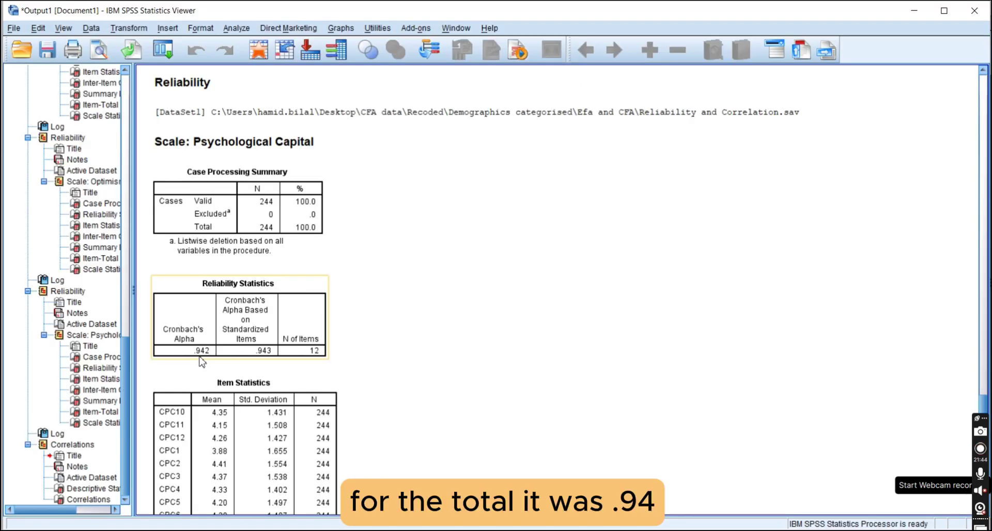
scroll(201, 362, up, 10)
scroll(201, 361, up, 8)
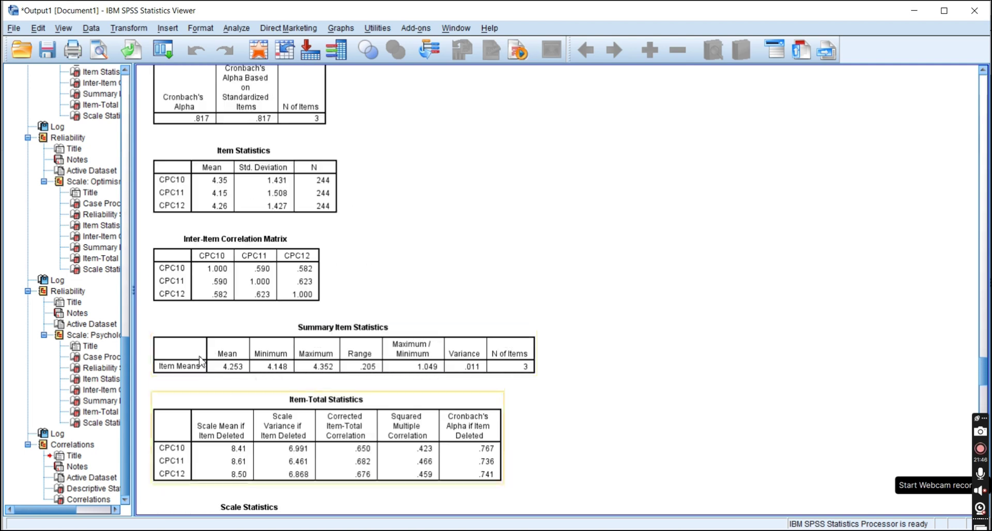
Look up Cronbach's alpha for the Optimism scale in the SPSS output and enter .82 as CPC-O's α in Word's Table 31.
scroll(201, 362, up, 7)
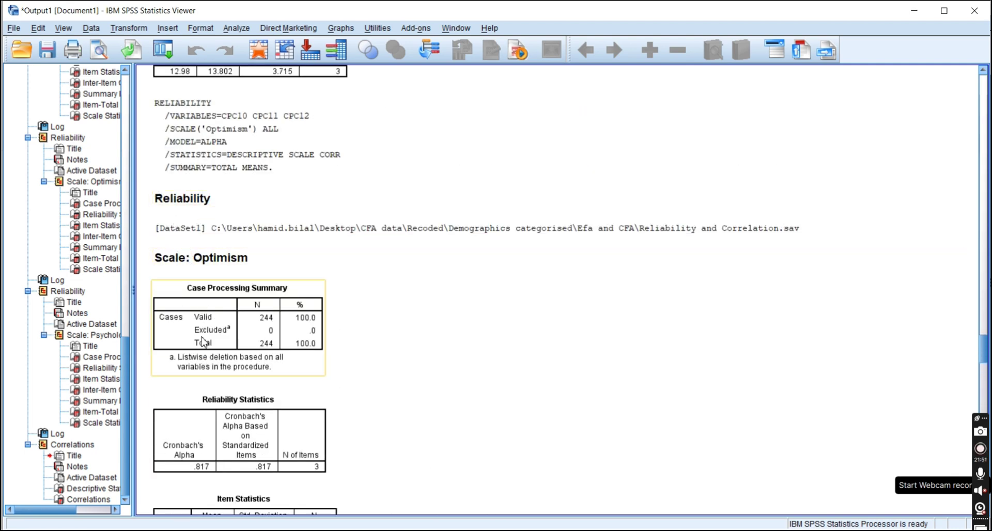
key(alt+Tab)
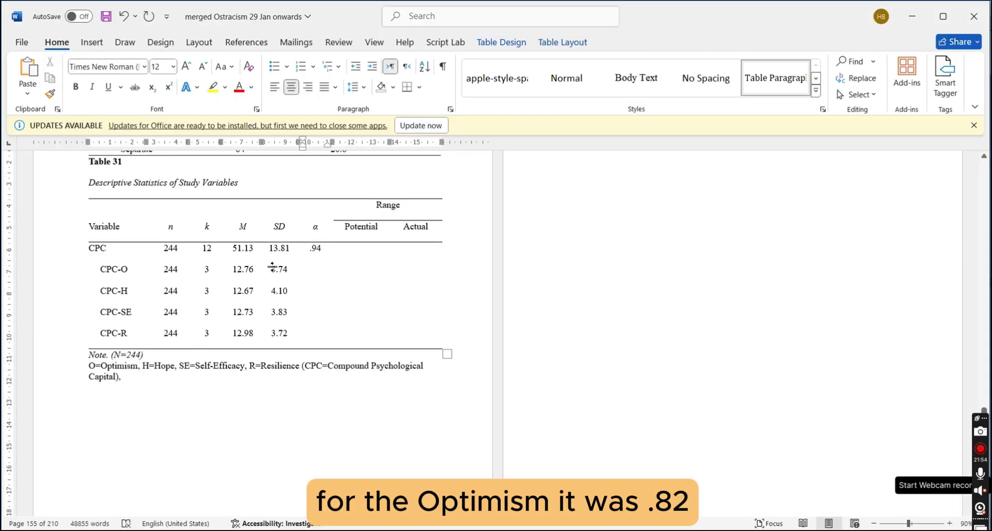
text(.82)
Find the Resilience scale's Cronbach's alpha in the SPSS output and enter .85 as CPC-R's α in Word's Table 31.
key(alt+Tab)
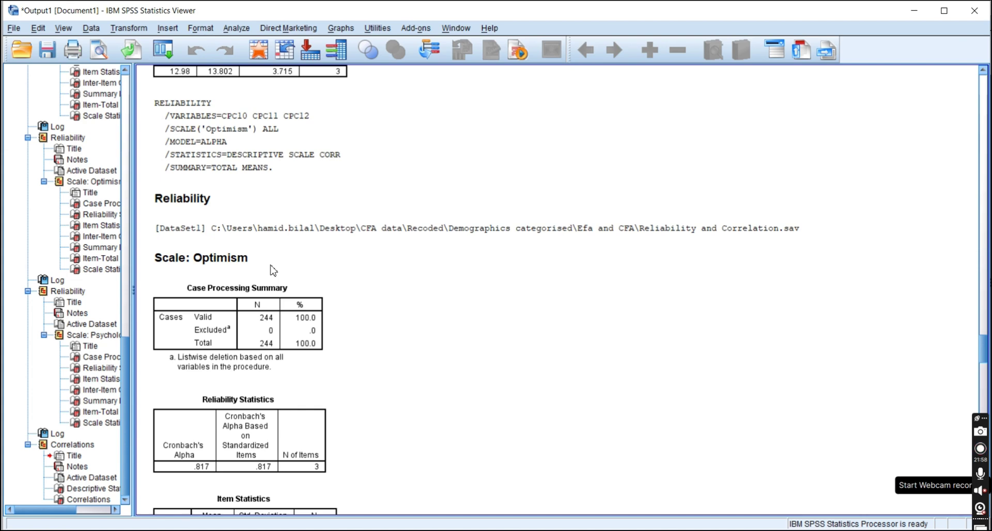
scroll(273, 266, up, 10)
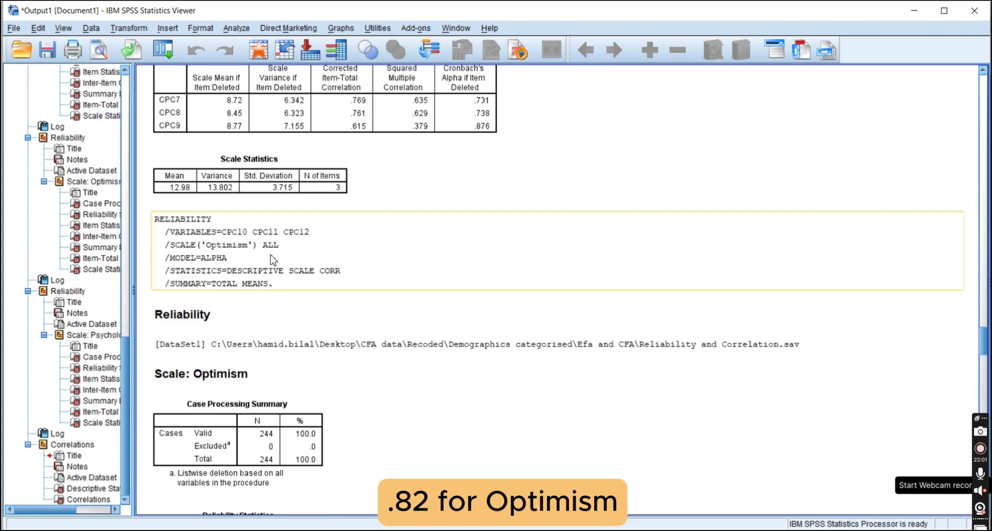
scroll(273, 261, up, 10)
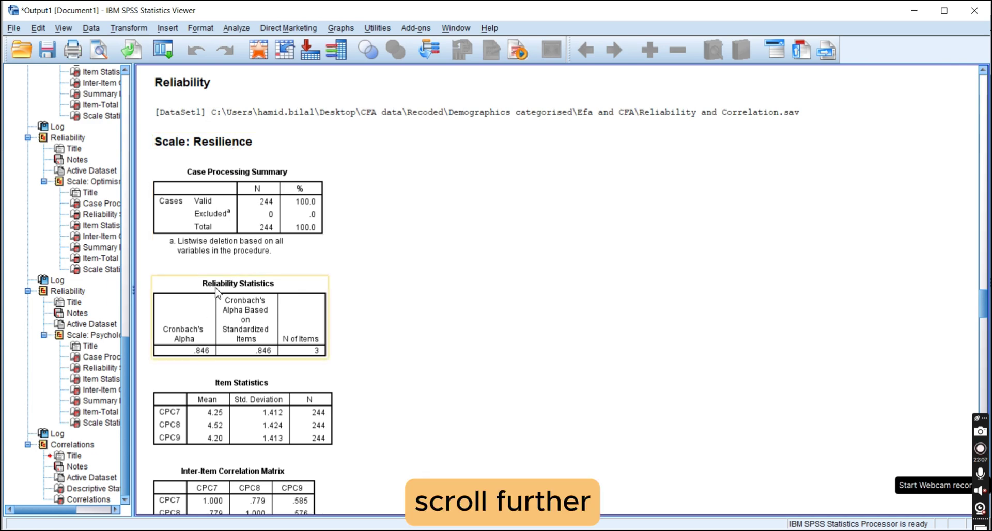
key(alt+Tab)
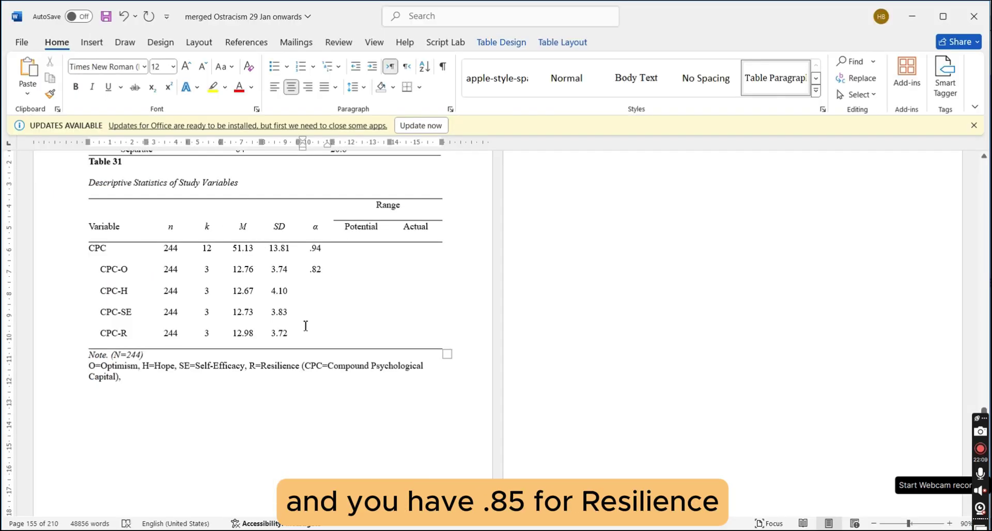
text(.85)
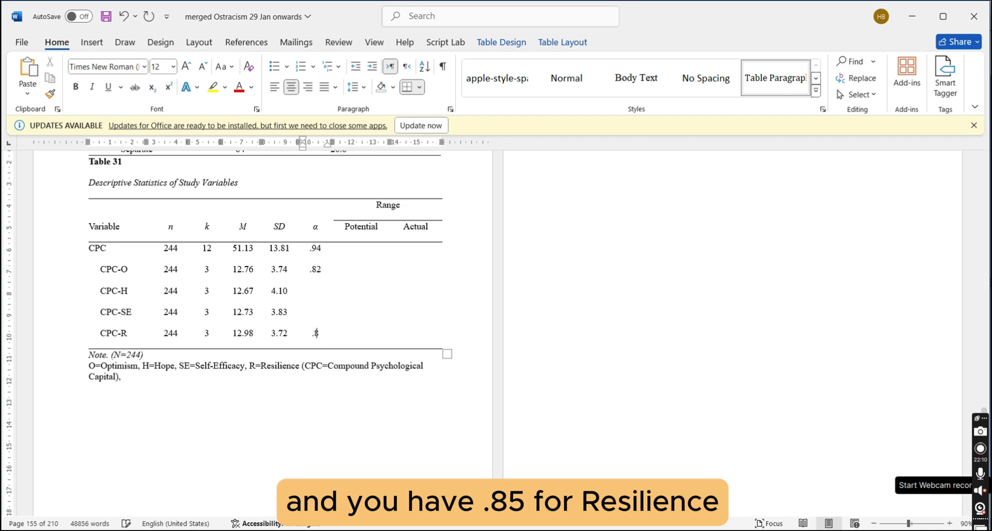
Find the Self-Efficacy scale's Cronbach's alpha in the SPSS output and enter .87 as CPC-SE's α in Word's Table 31.
key(Up)
key(Up)
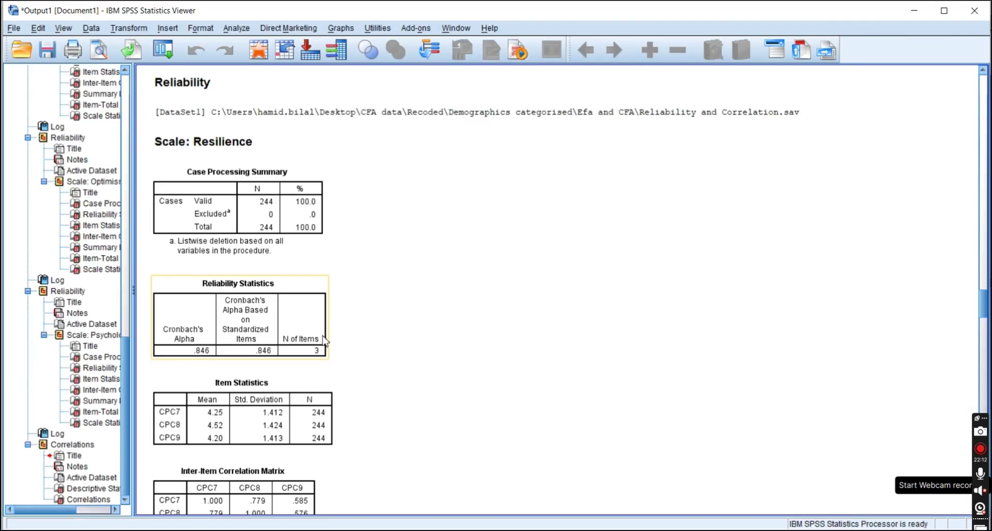
key(alt+Tab)
scroll(272, 306, up, 15)
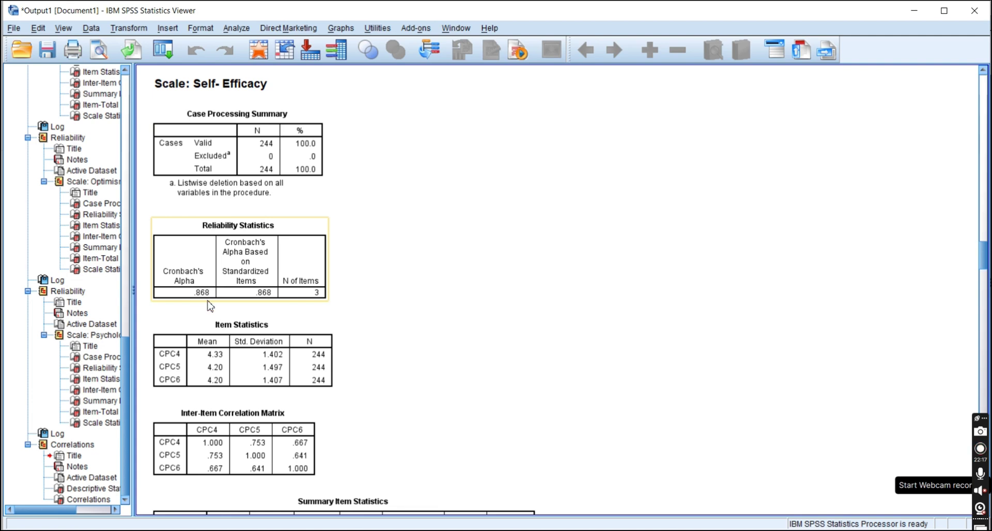
key(alt+Tab)
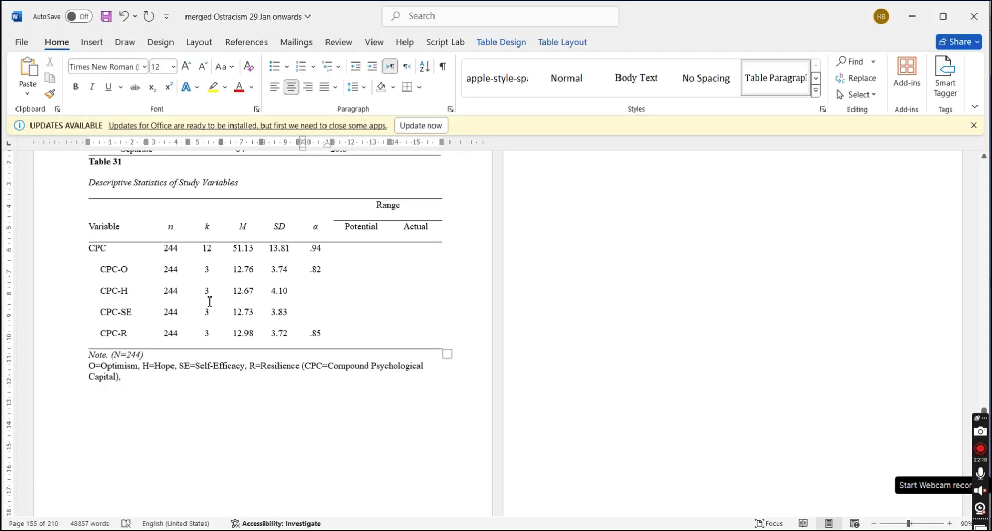
key(Down)
text(.)
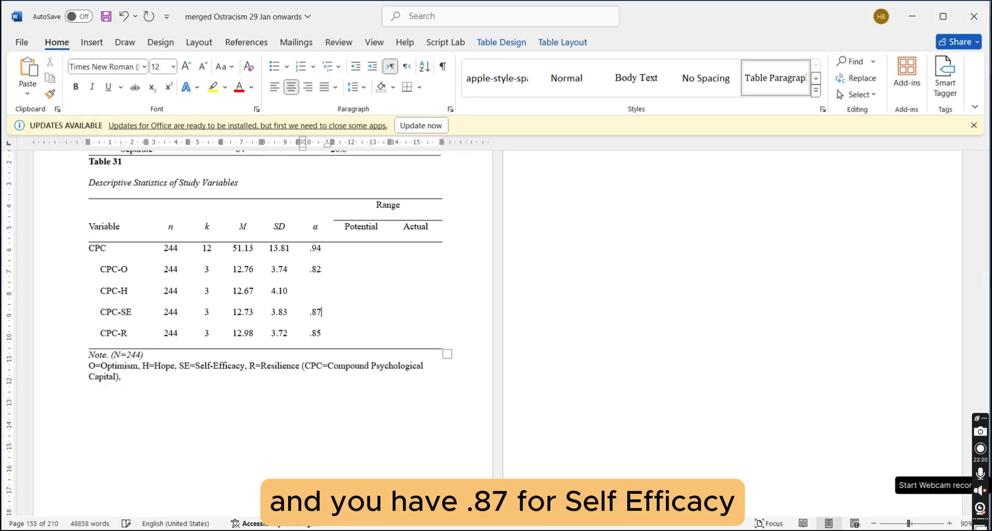
Enter .83 as CPC-H's α from the Hope scale's SPSS reliability output, and place the cursor in the CPC row's Potential range cell.
key(alt+Tab)
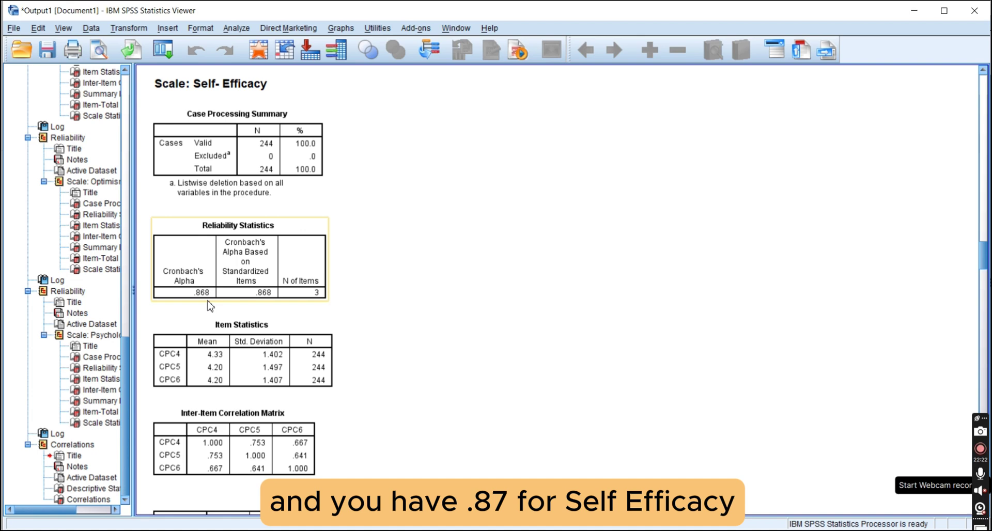
scroll(209, 306, up, 10)
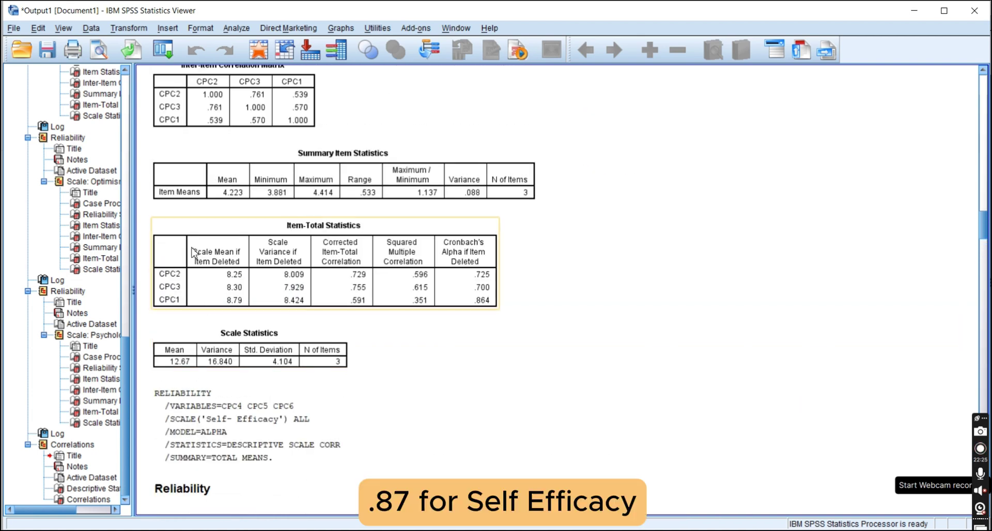
scroll(193, 254, up, 5)
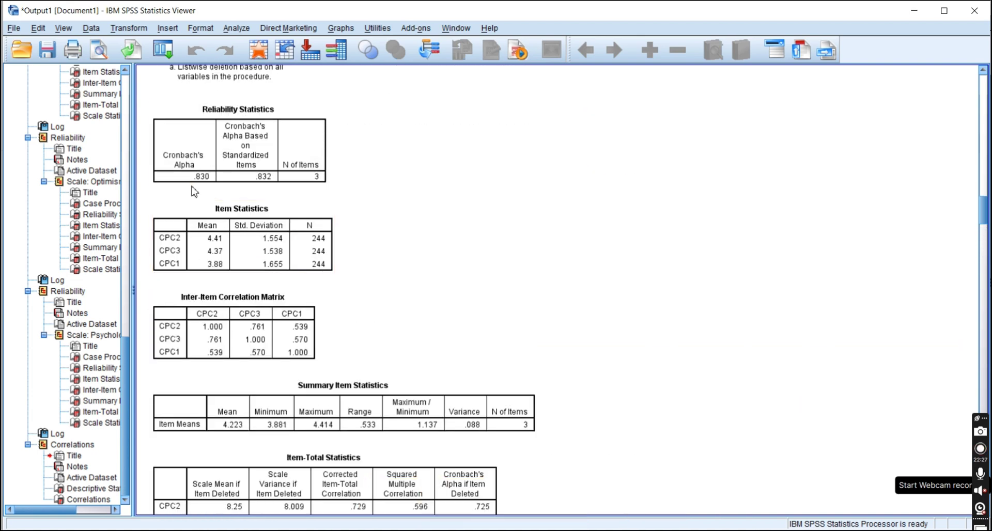
scroll(201, 155, up, 4)
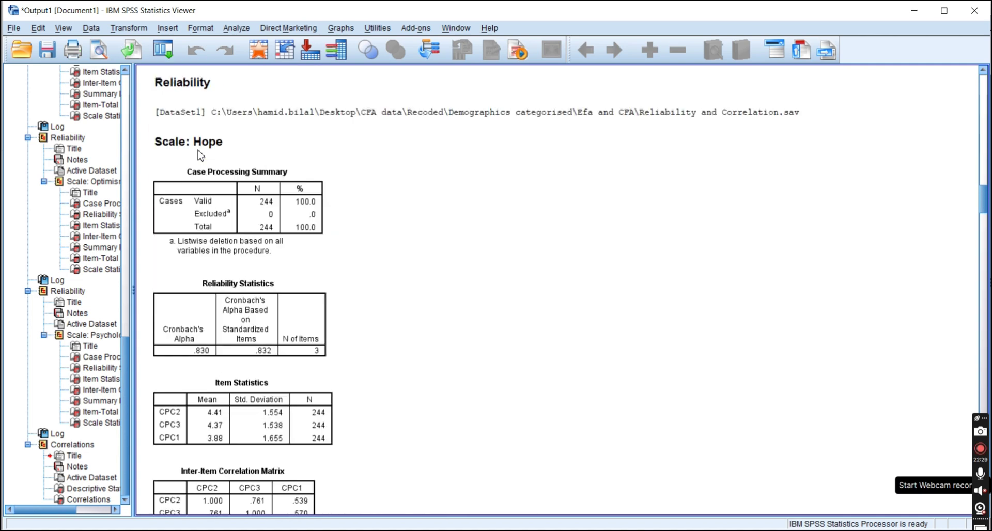
key(alt+Tab)
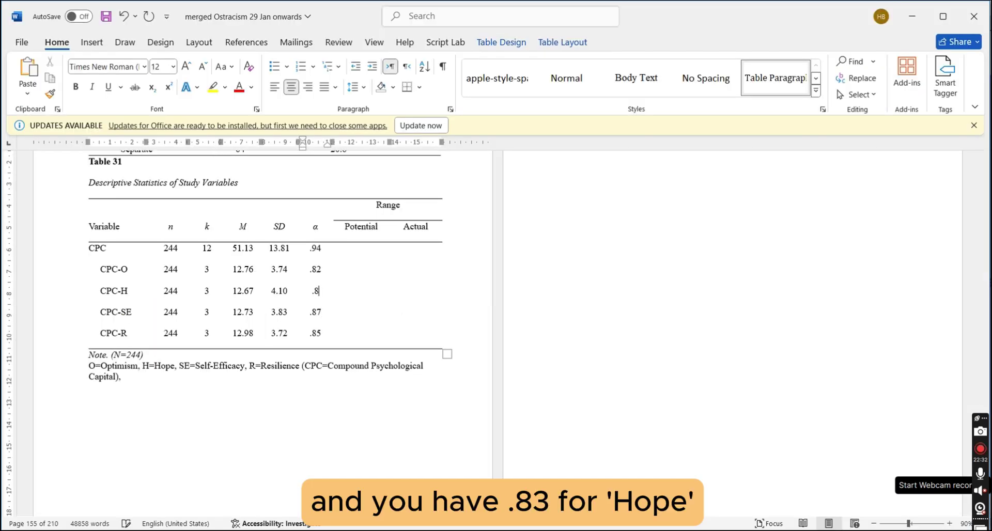
key(Right)
key(Up)
key(Up)
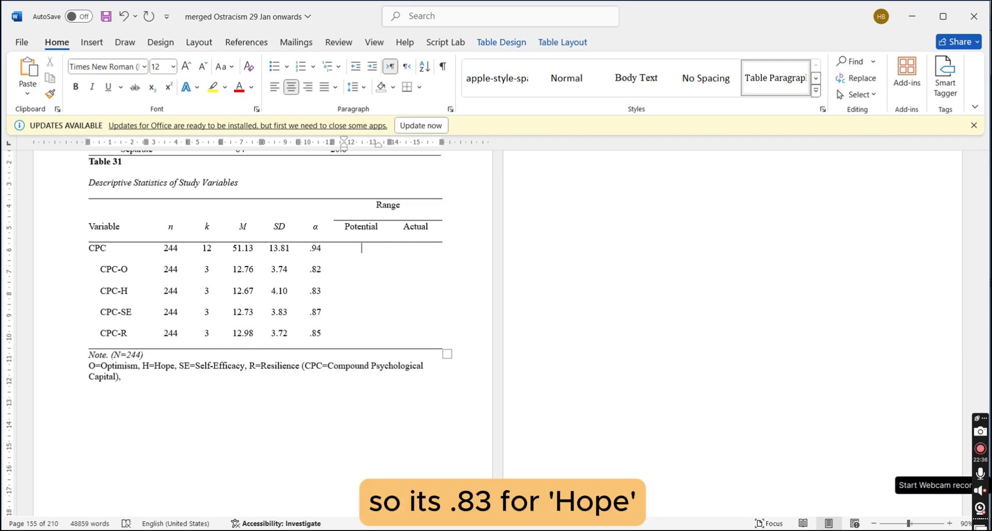
Switch to the Compound Psychological Capital-12 Revised document and compare its lowest and highest response scores with the item count in Table 31.
key(alt+Tab)
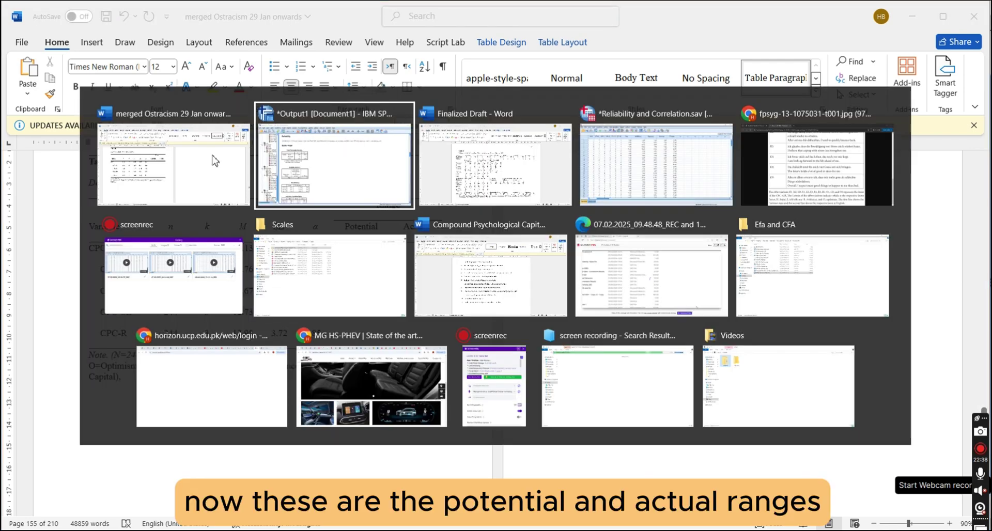
key(alt+Tab)
key(alt+Tab)
key(alt+shift+Tab)
key(alt+shift+Tab)
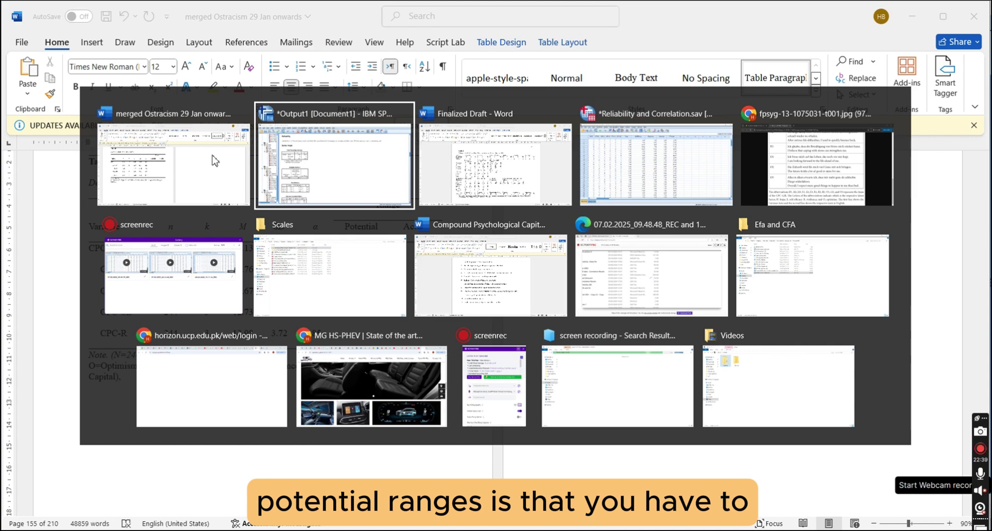
key(alt+Down)
key(alt+Right)
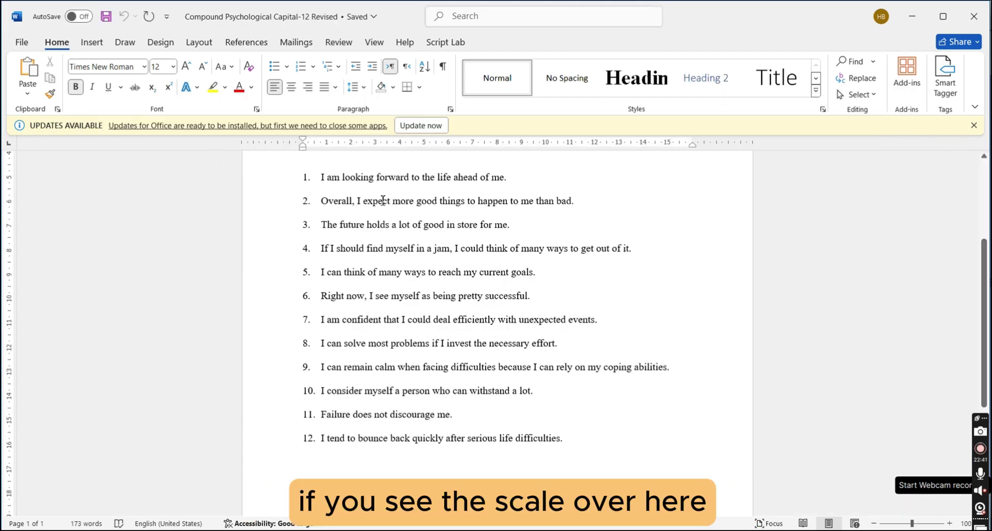
scroll(390, 206, up, 3)
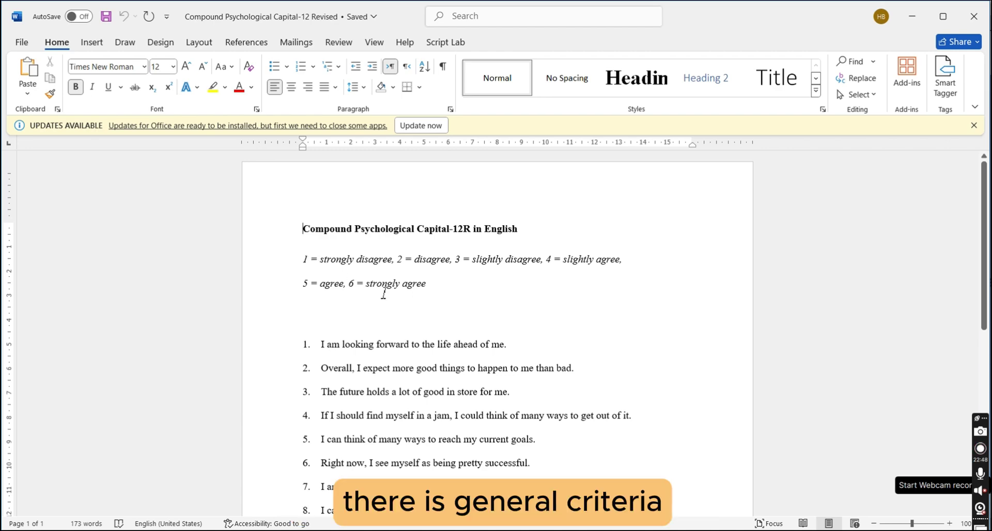
key(alt+Tab)
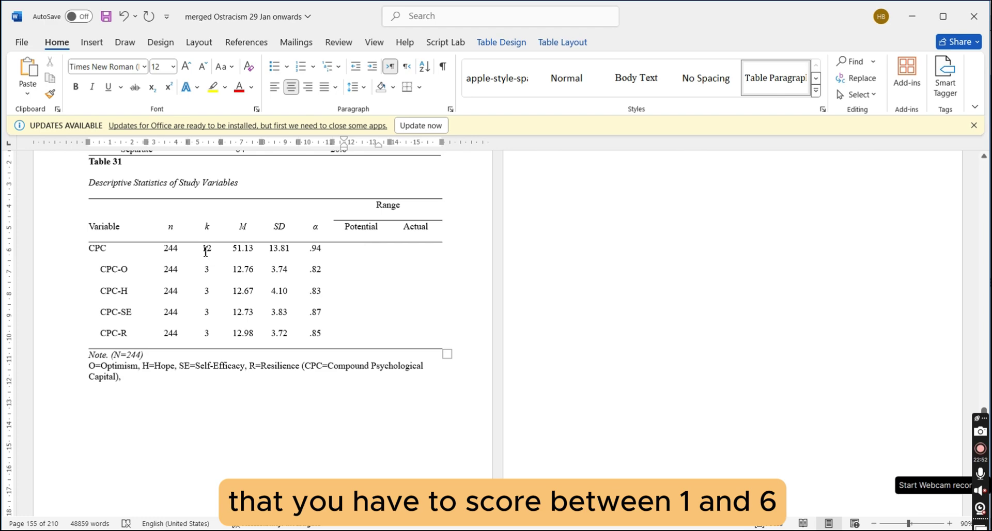
key(alt+Tab)
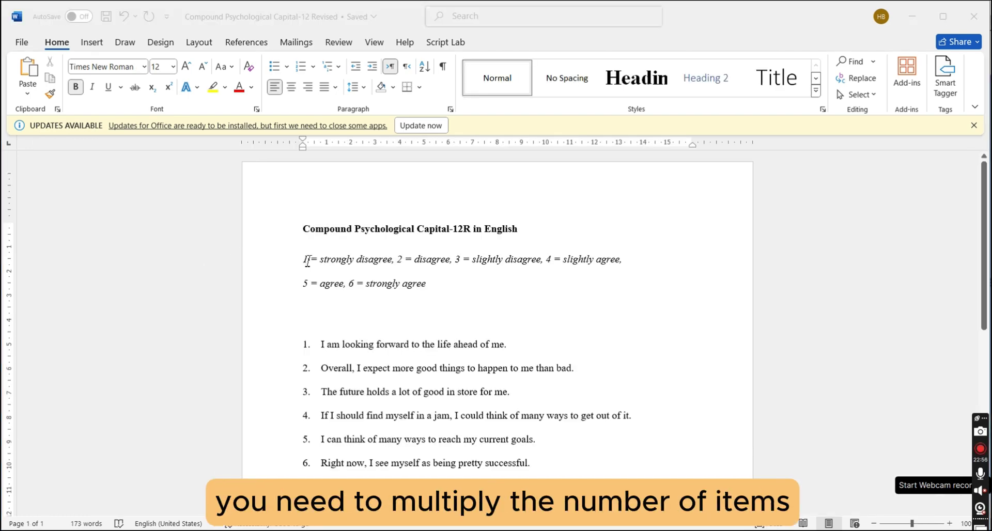
key(alt+Tab)
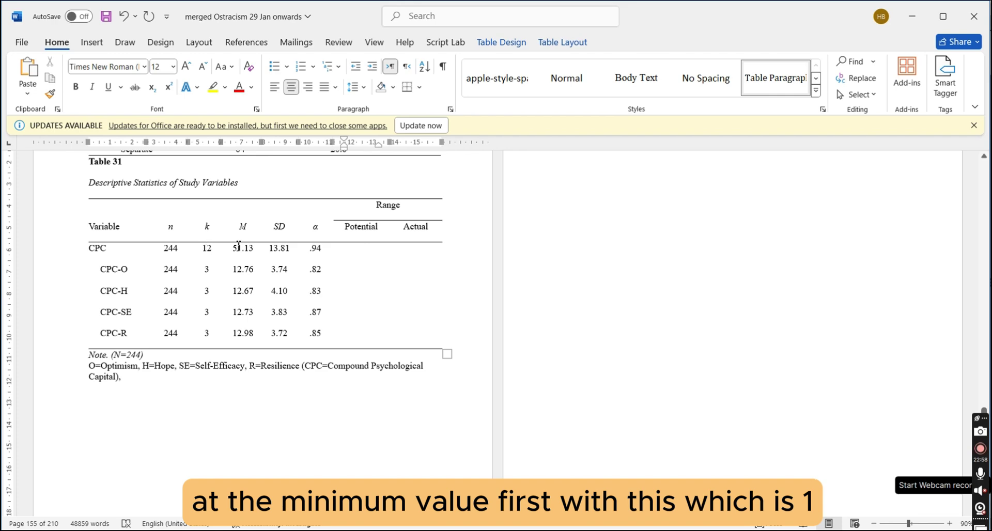
key(alt+Tab)
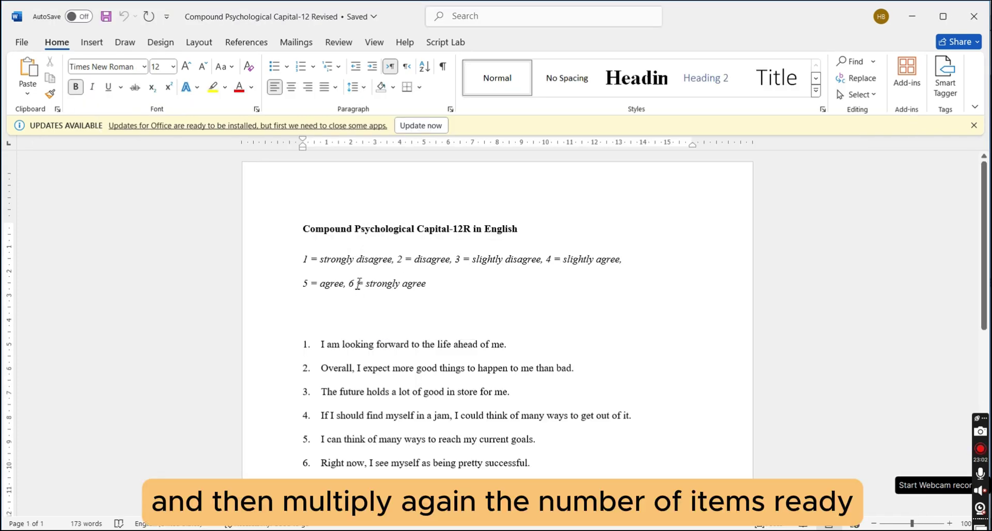
Enter 12-72 as the CPC row's potential range in Table 31, checking the maximum response score in the scale document.
key(alt+Tab)
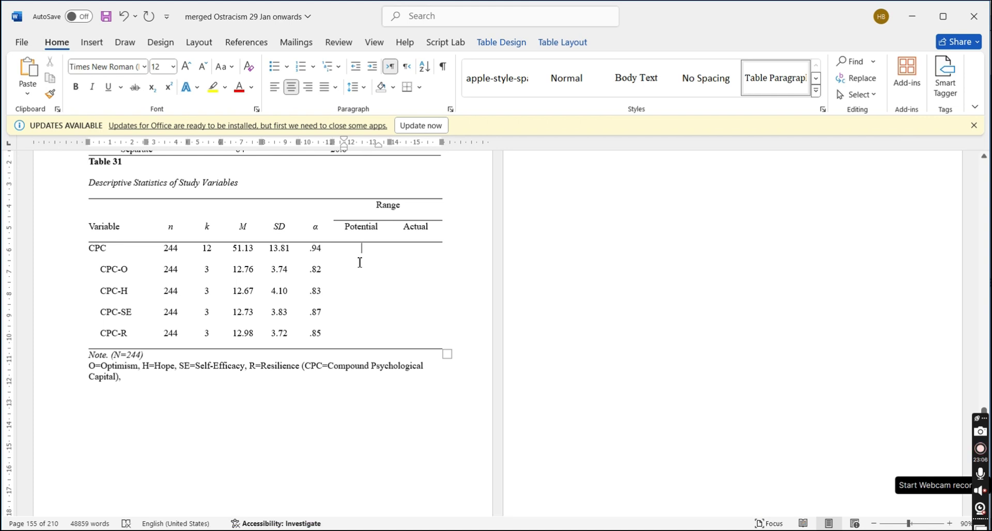
text(12-)
key(alt+Tab)
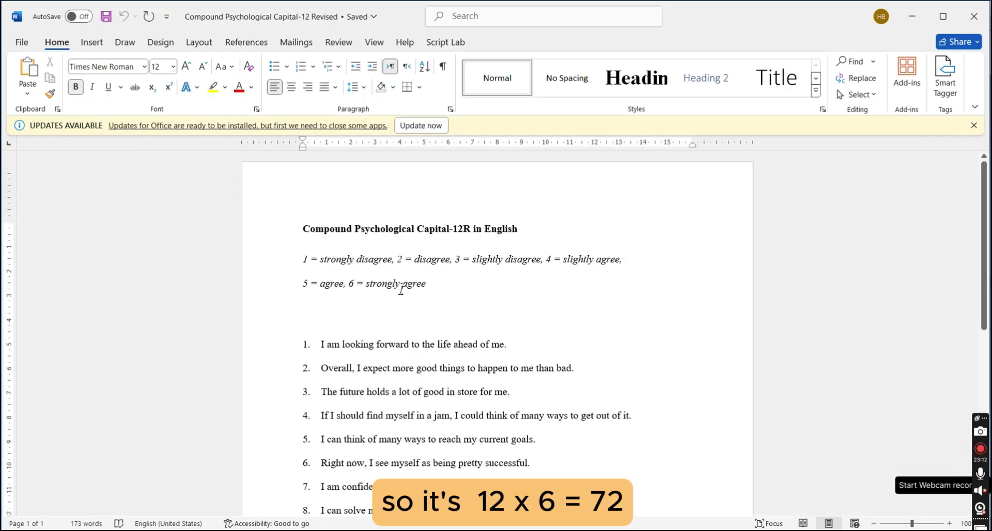
key(alt+Tab)
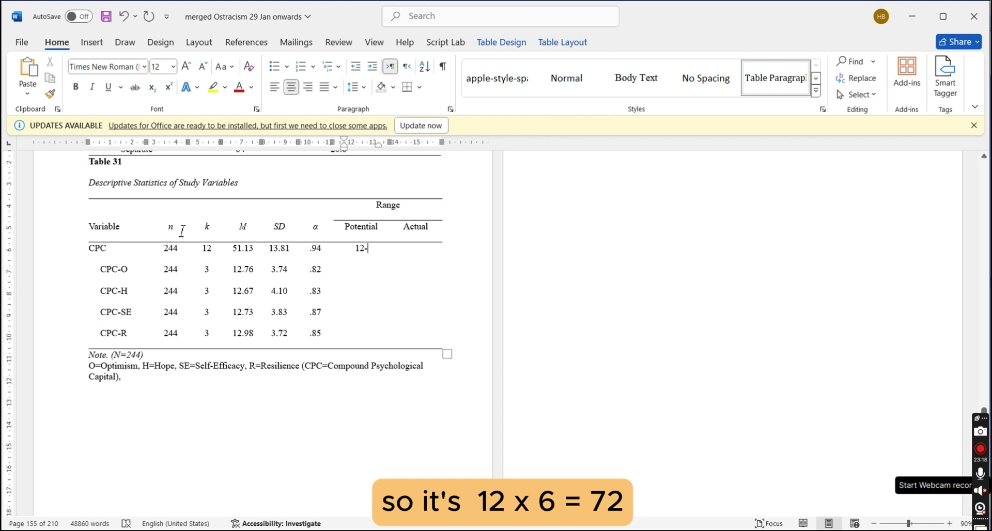
text(72)
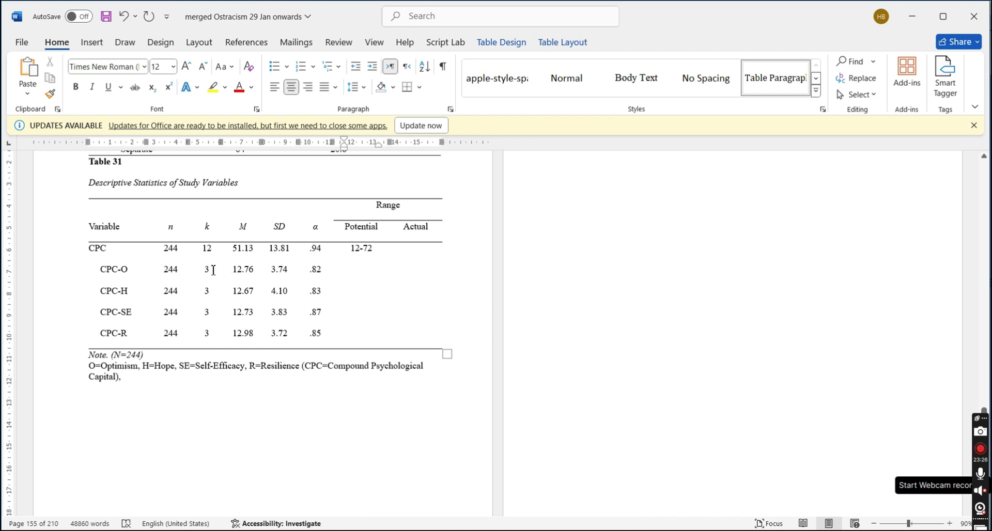
Enter 3-18 as CPC-O's potential range in Table 31 and check it against the scale document's response scores.
text(3-18)
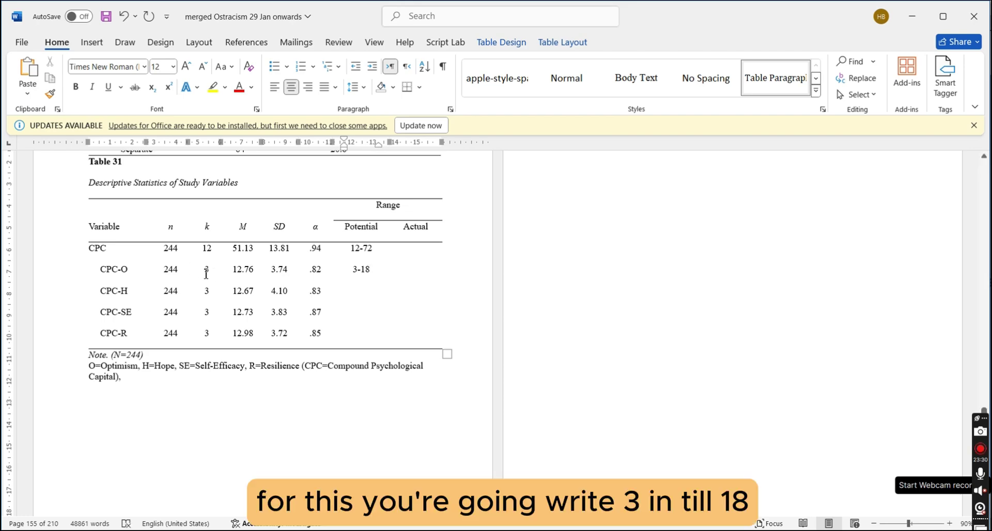
key(alt+Tab)
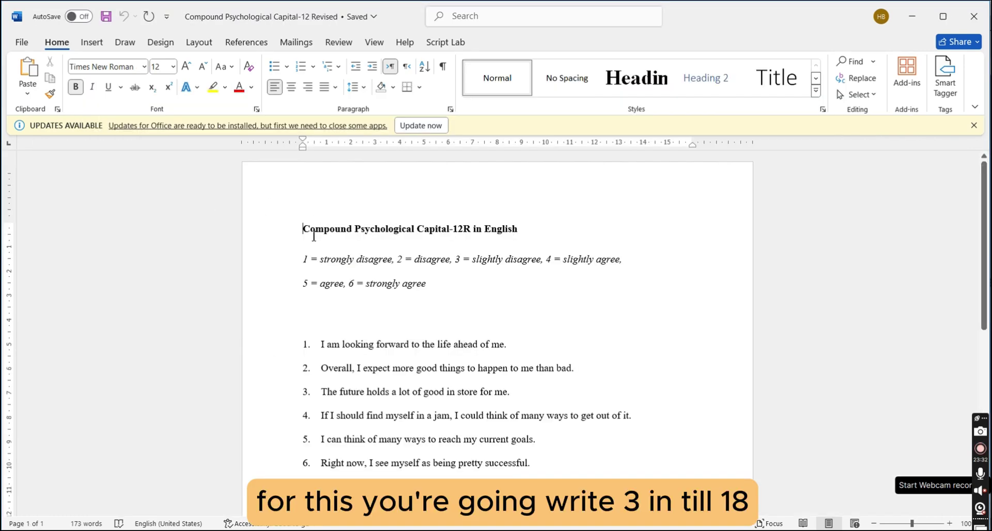
key(alt+Tab)
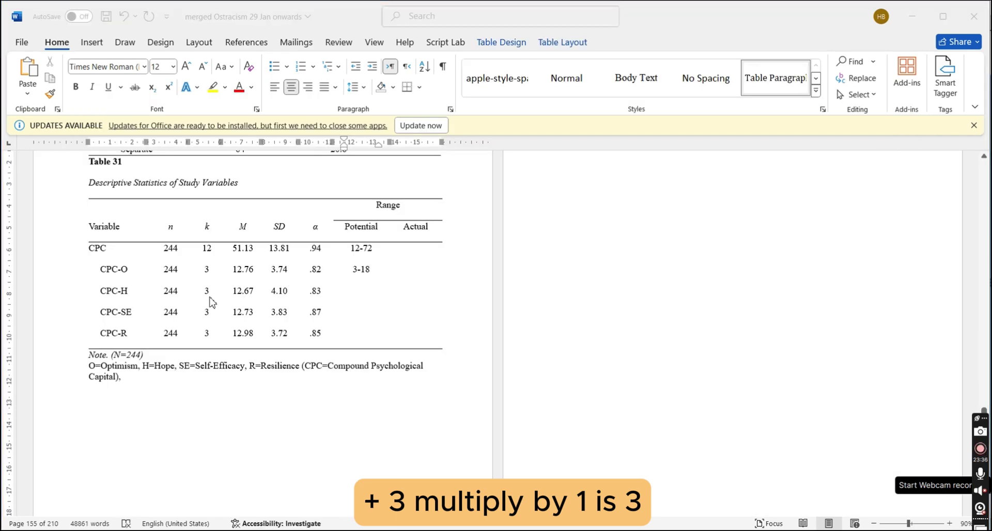
key(alt+Tab)
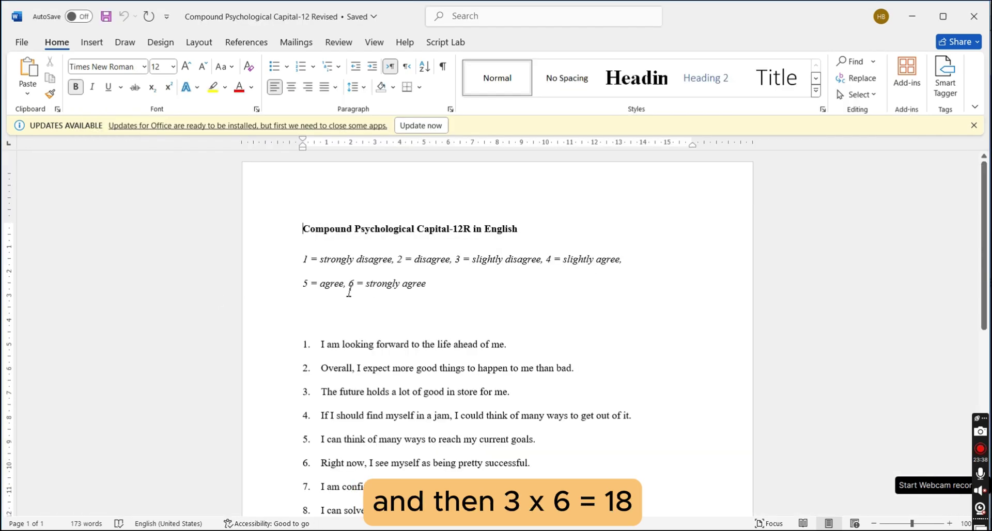
key(alt+Tab)
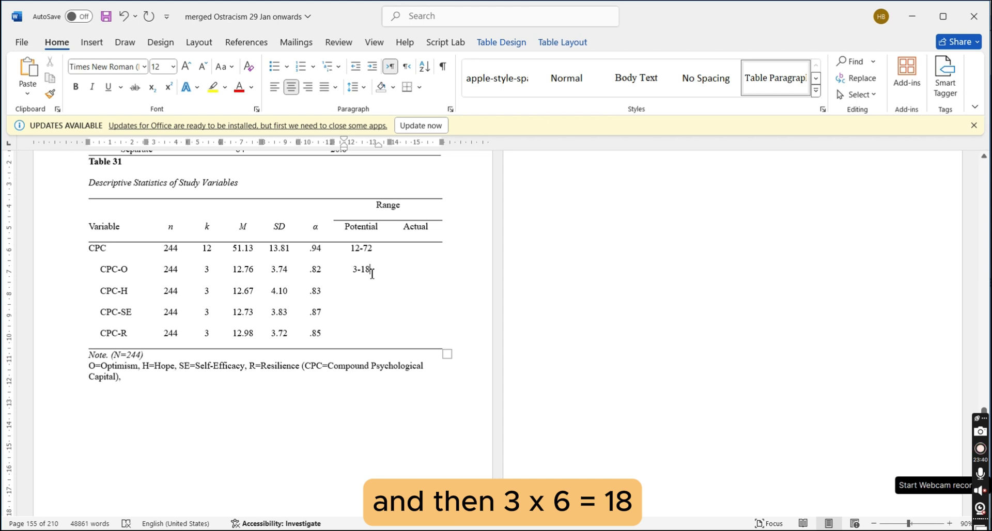
Copy CPC-O's potential range 3-18 into the Potential cells of CPC-H, CPC-SE and CPC-R in Table 31.
key(shift+Left)
key(shift+Left)
key(shift+Left)
key(shift+Left)
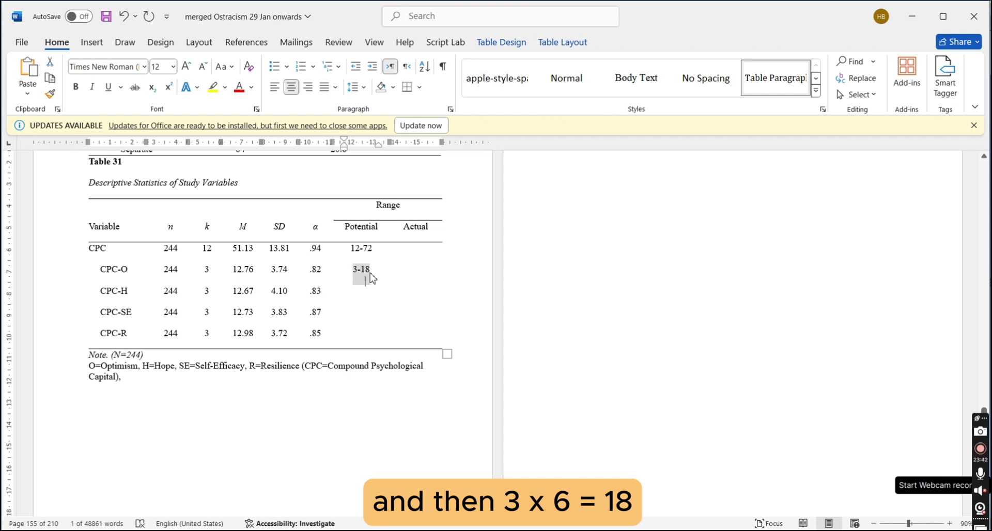
key(ctrl+c)
key(Down)
key(shift+Down)
key(shift+Down)
key(ctrl+v)
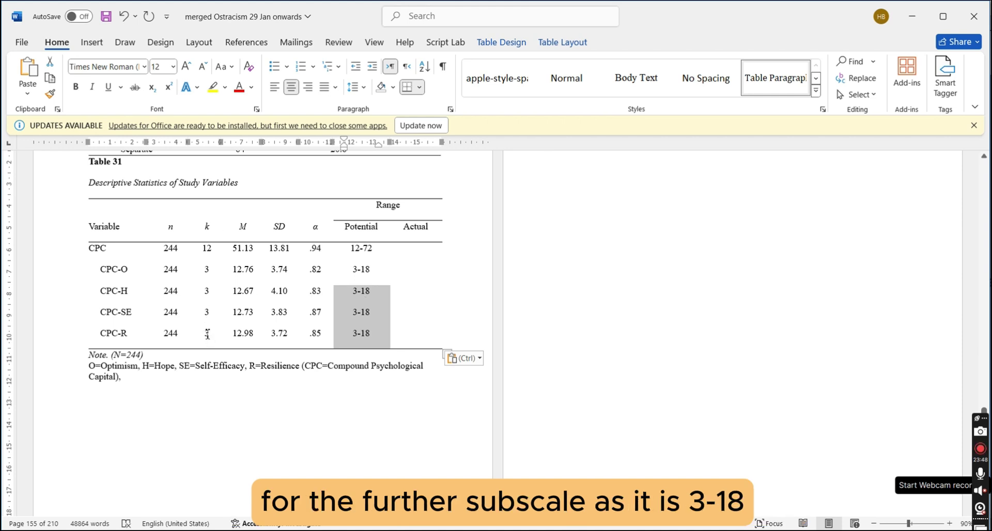
Place the cursor in CPC's Actual range cell, and open the Descriptives analysis for the Reliability and Correlation.sav data in SPSS.
click(417, 250)
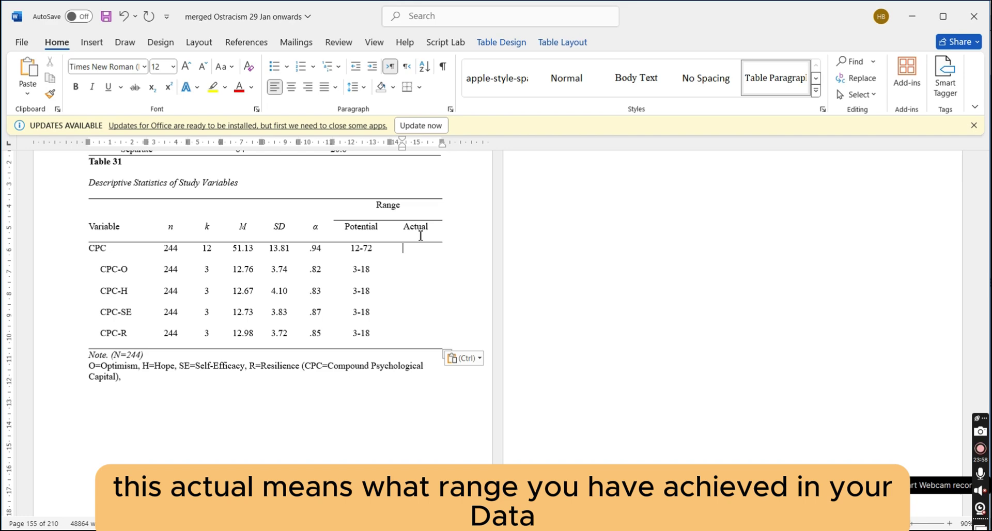
key(alt+Tab)
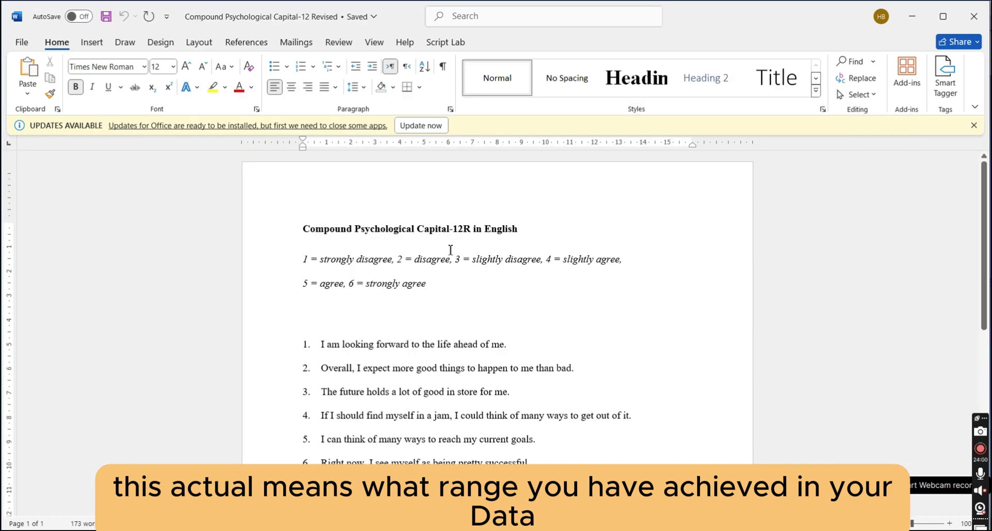
key(alt+Tab)
key(Tab)
key(Tab)
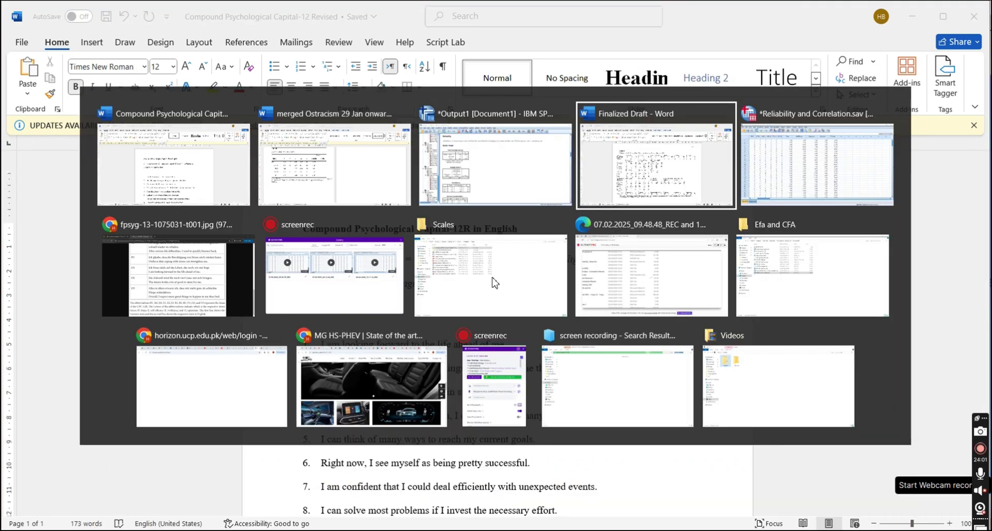
key(shift+Tab)
key(Tab)
key(Tab)
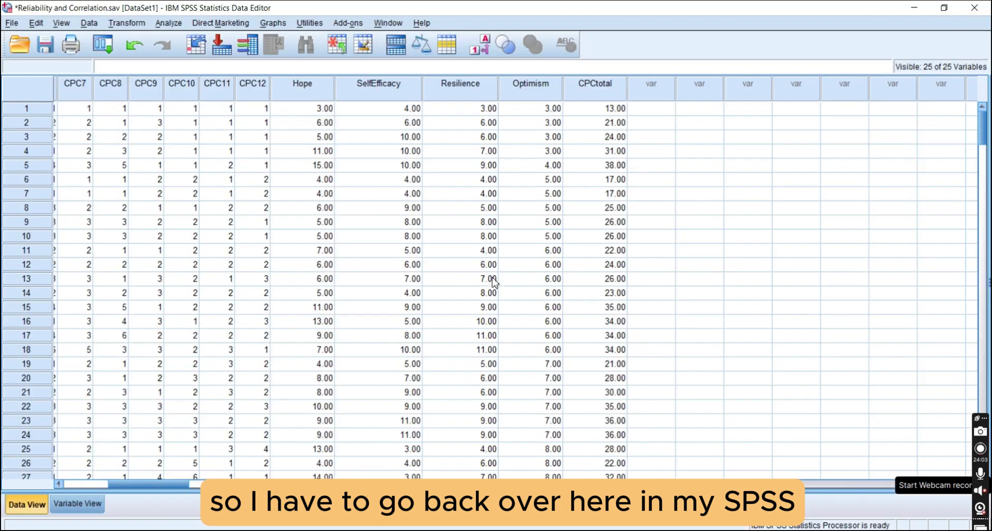
click(169, 22)
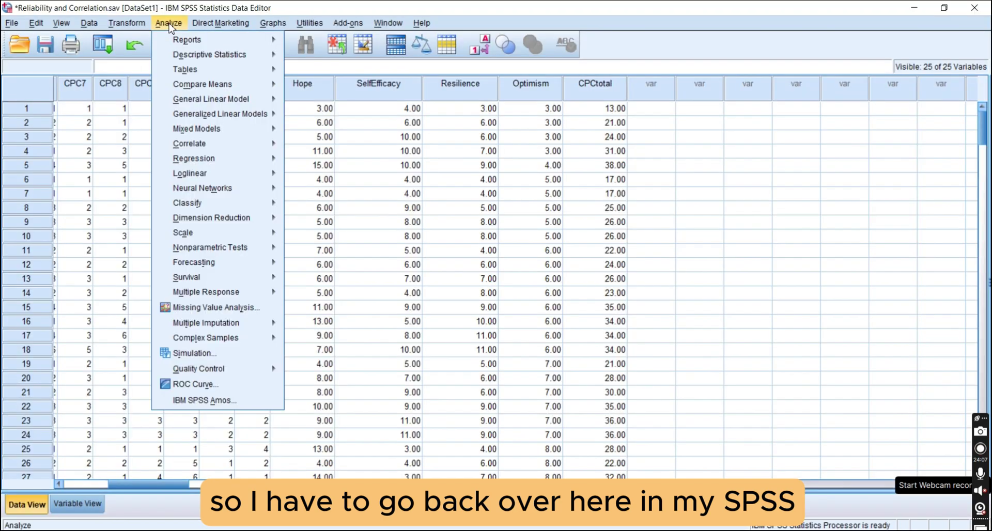
mouse_move(214, 55)
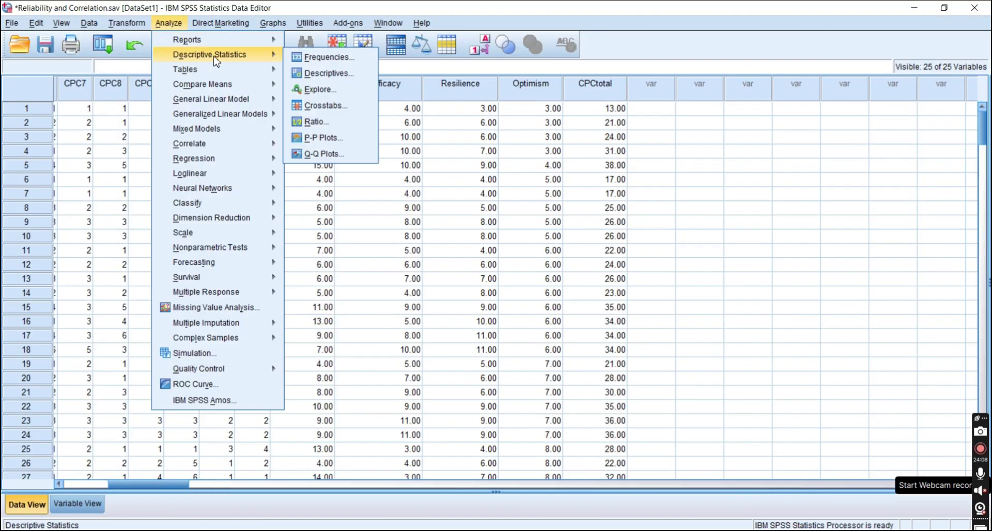
click(360, 75)
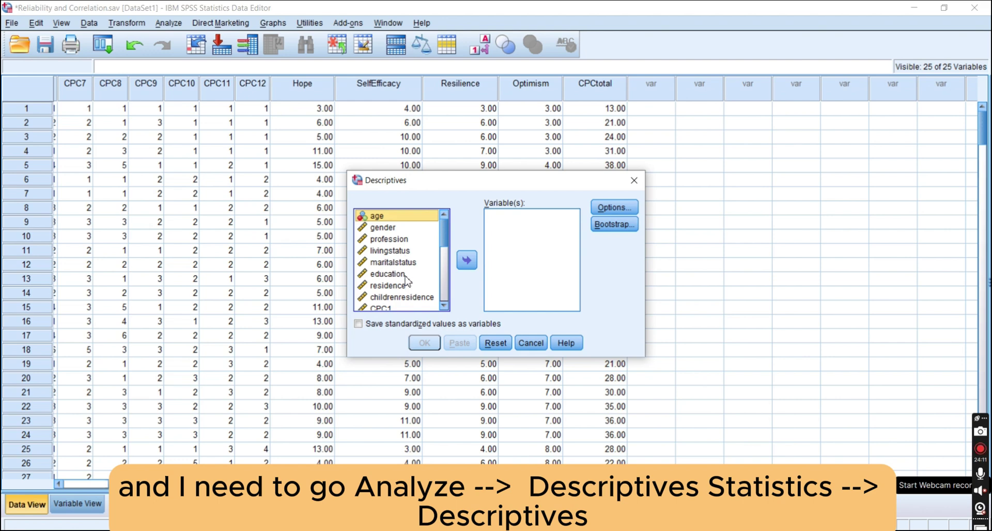
Add Hope, SelfEfficacy, Resilience, Optimism and CPCtotal as the variables of the Descriptives analysis.
scroll(408, 282, down, 2)
scroll(384, 246, down, 3)
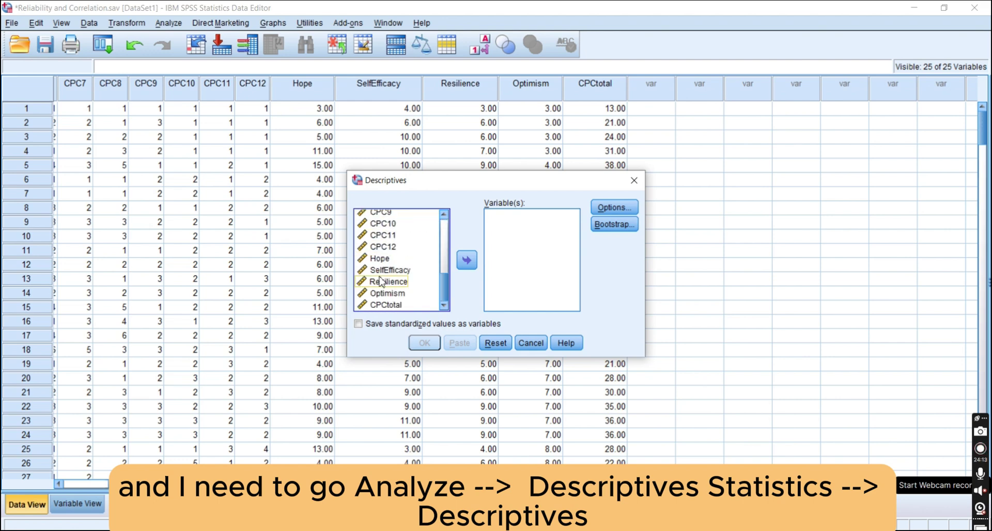
shift+click(383, 261)
key(shift+Down)
key(shift+Down)
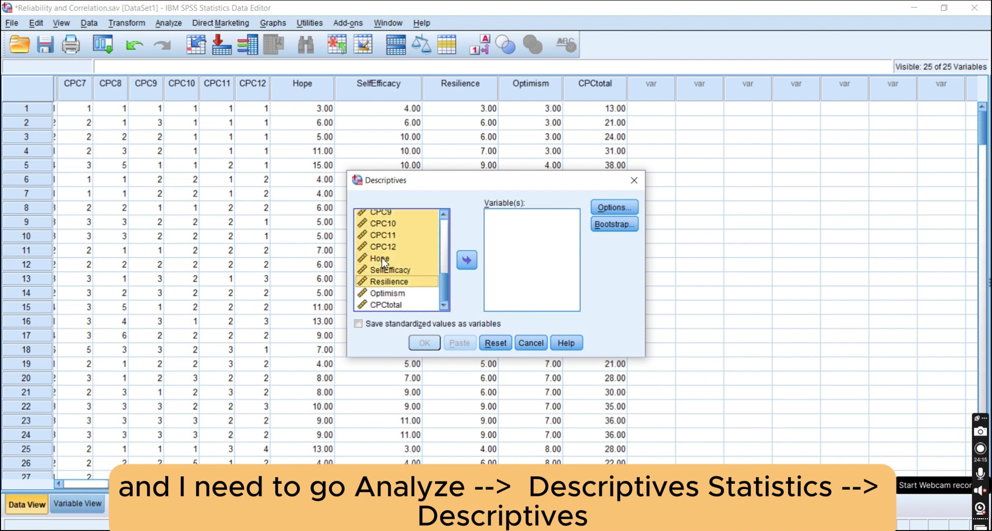
click(384, 261)
key(shift+Down)
key(shift+Down)
key(shift+Down)
key(shift+Down)
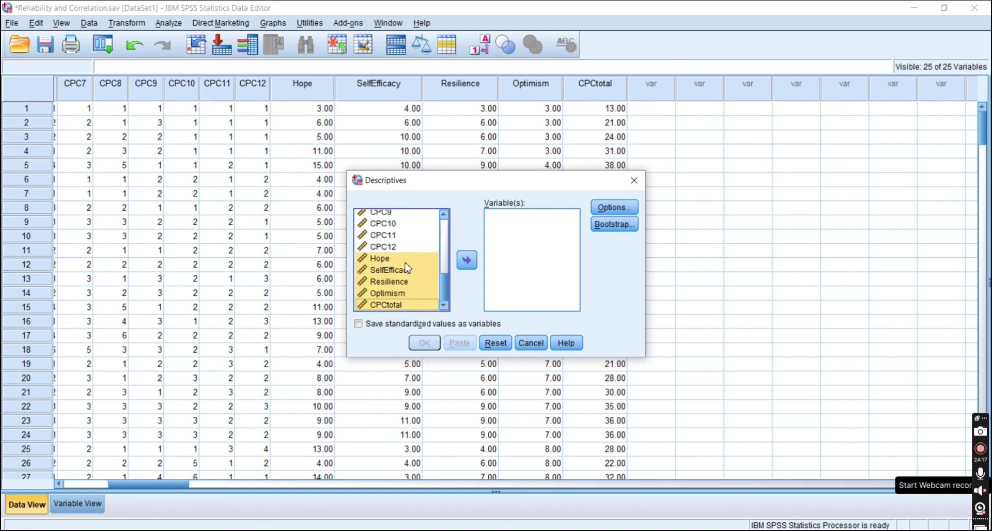
click(466, 260)
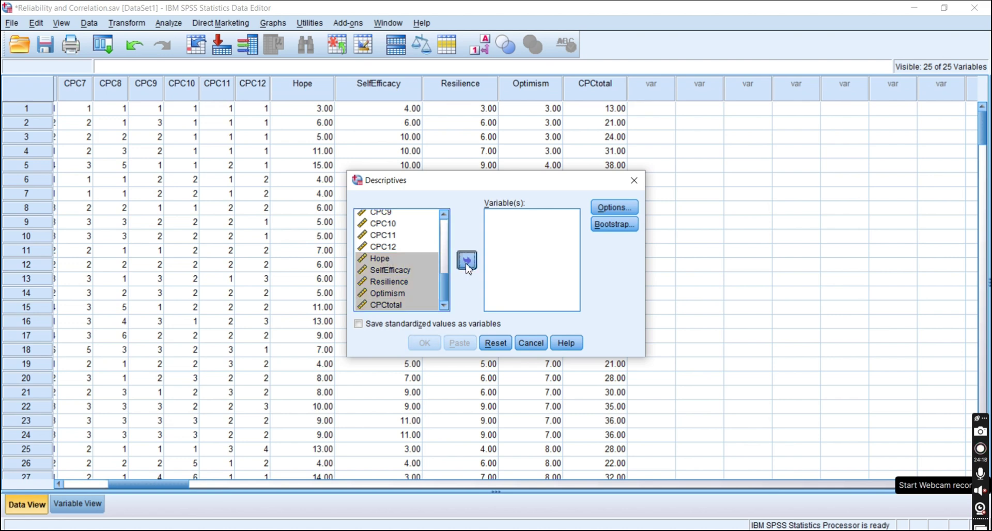
Run the Descriptives analysis with mean, standard deviation, minimum and maximum selected and Range left off.
click(609, 208)
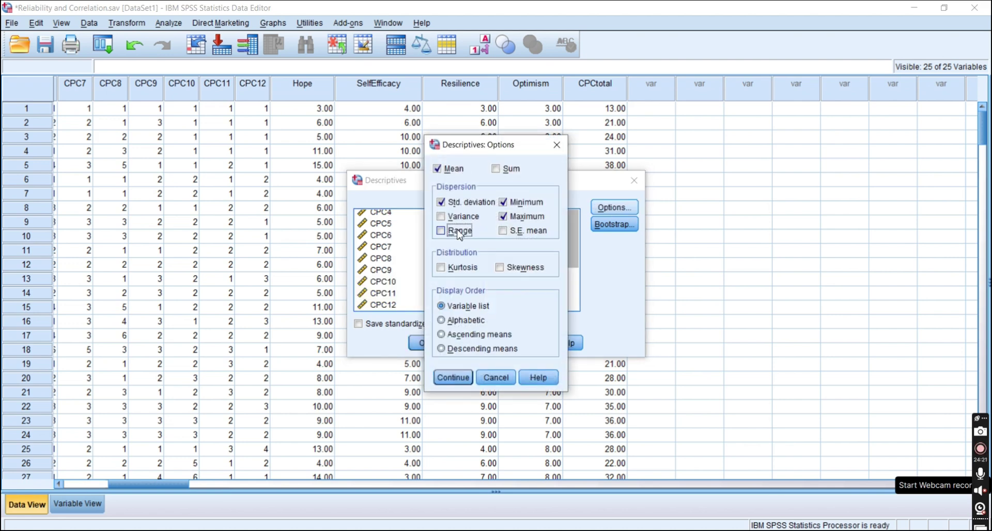
click(459, 233)
click(502, 217)
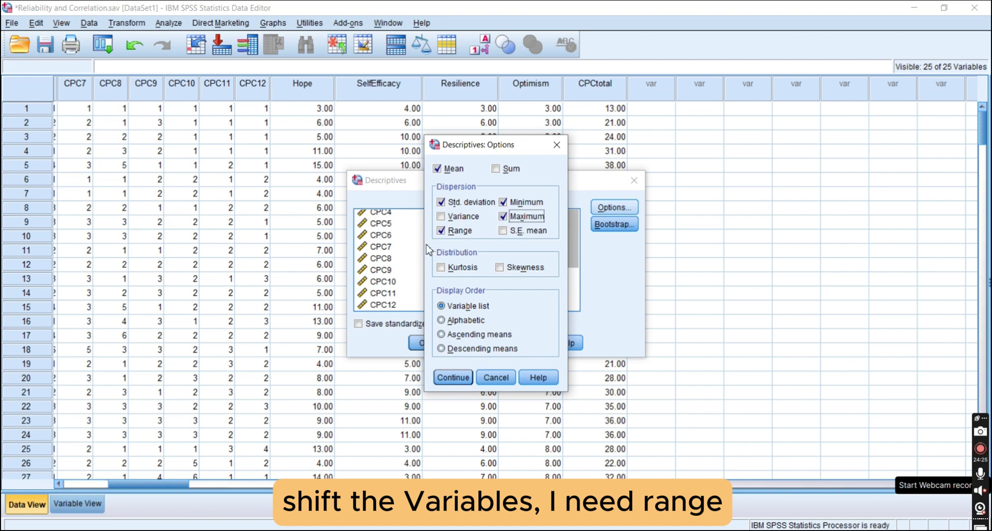
click(455, 232)
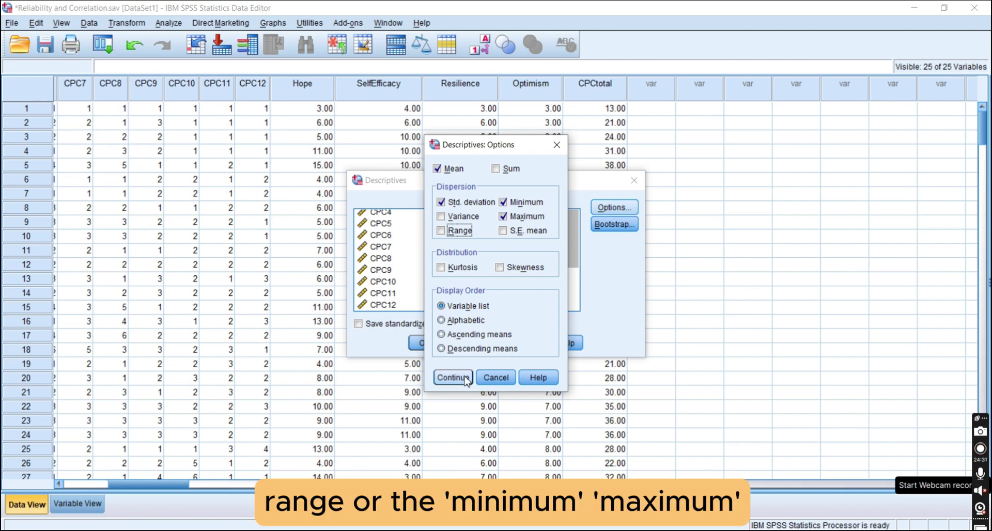
click(449, 378)
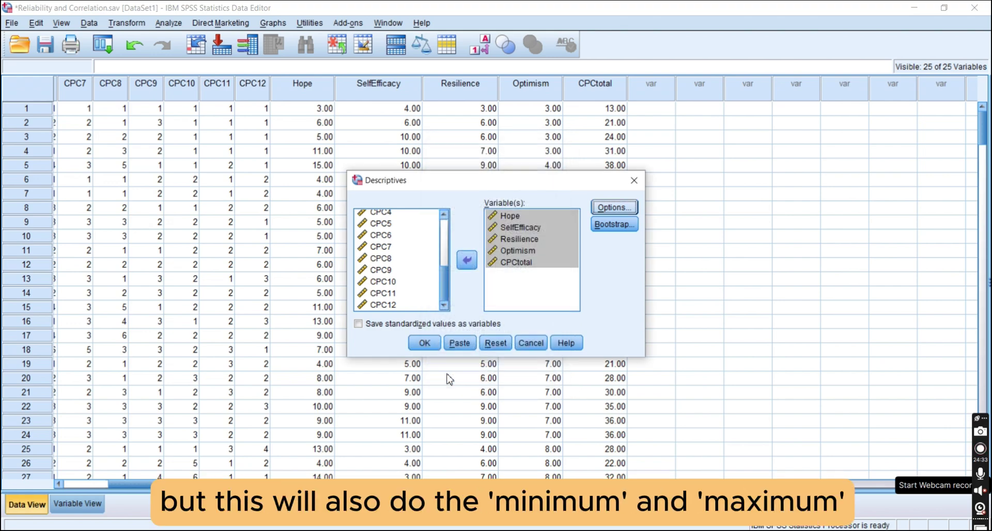
click(425, 343)
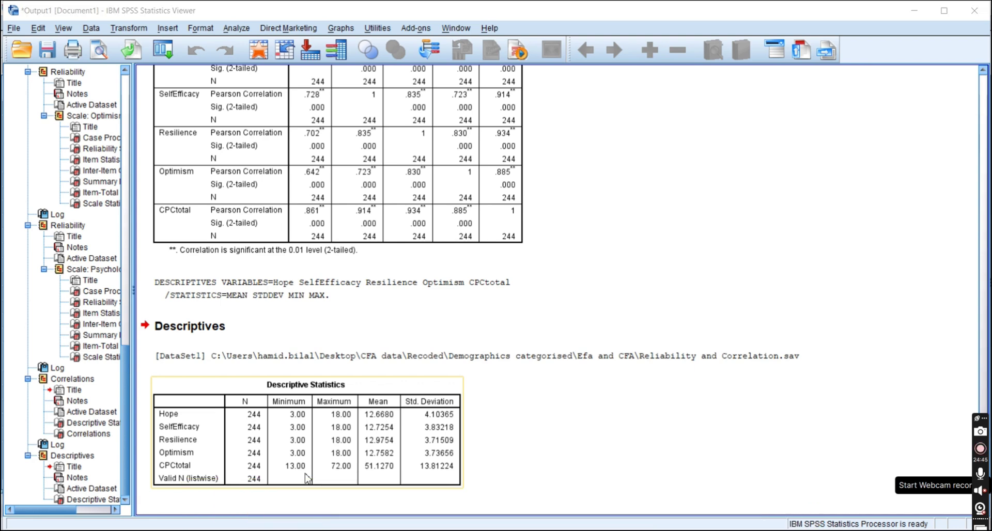
Compare Table 31's empty Actual column with the subscales' minimum and maximum scores in the SPSS Descriptive Statistics output.
key(alt+Tab)
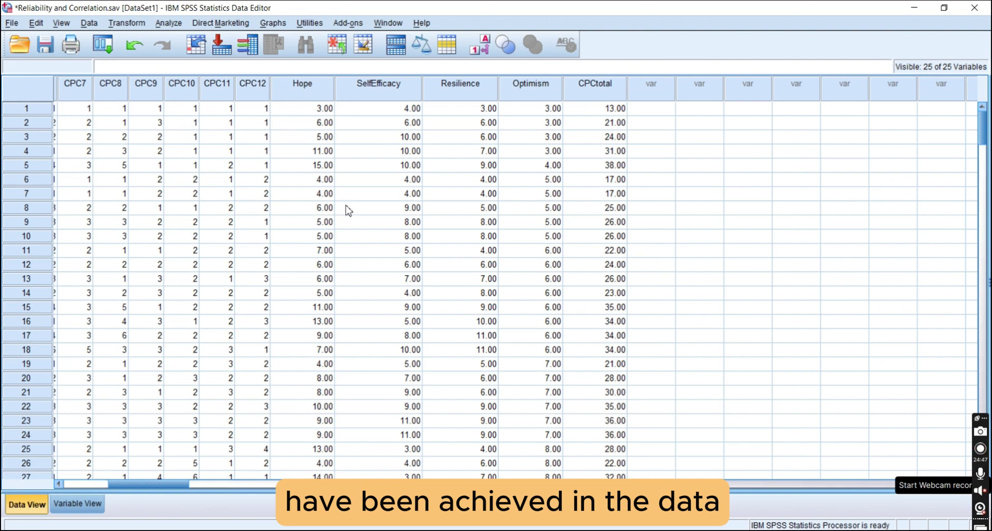
key(alt+Tab)
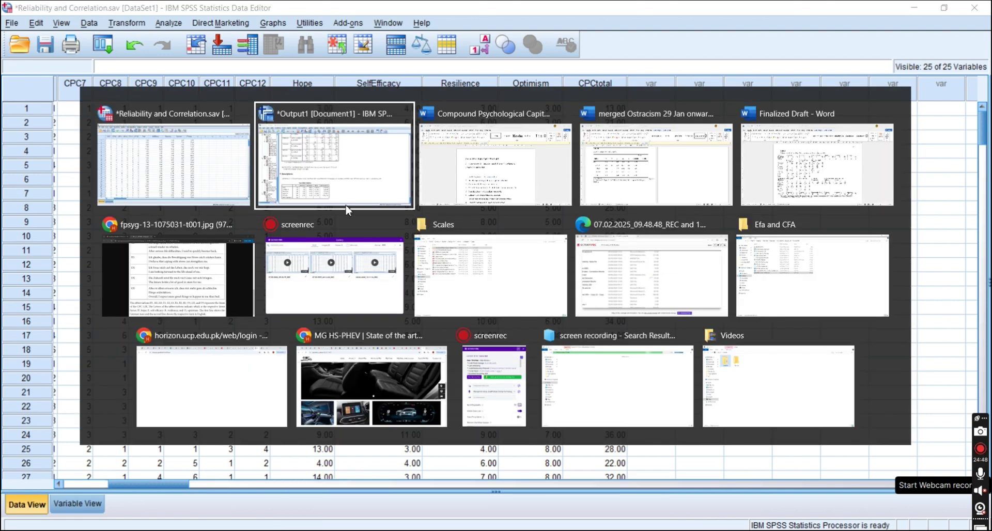
key(alt+Tab)
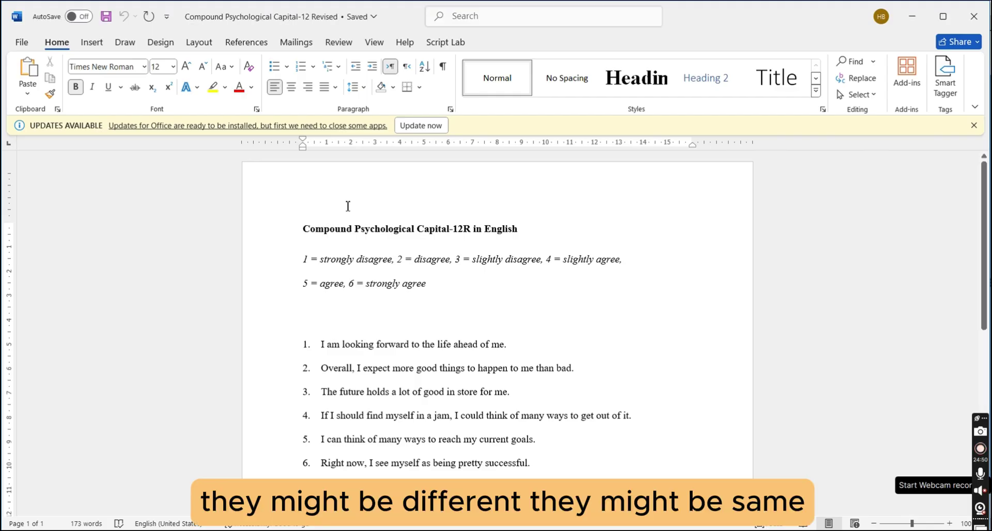
key(alt+Tab)
key(alt+Tab)
key(alt+Tab)
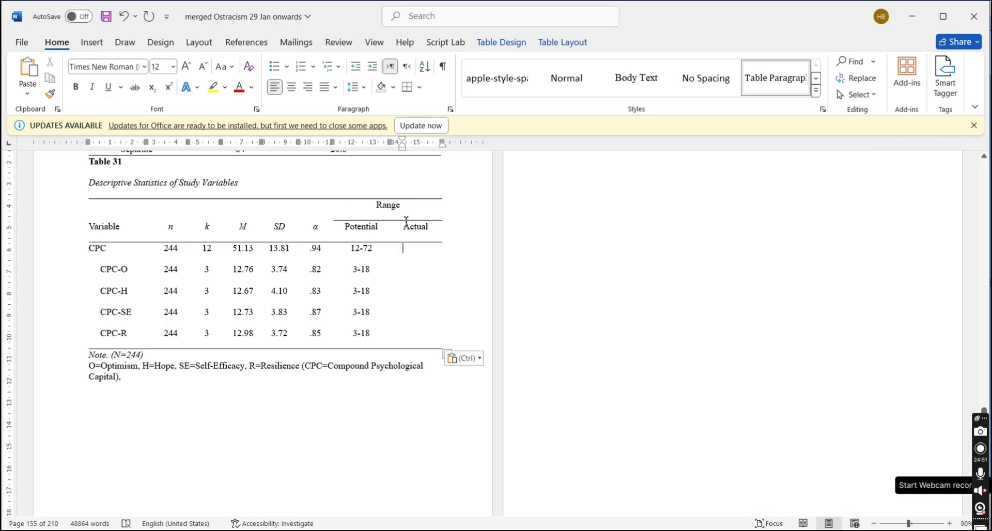
key(alt+Tab)
key(alt+Tab)
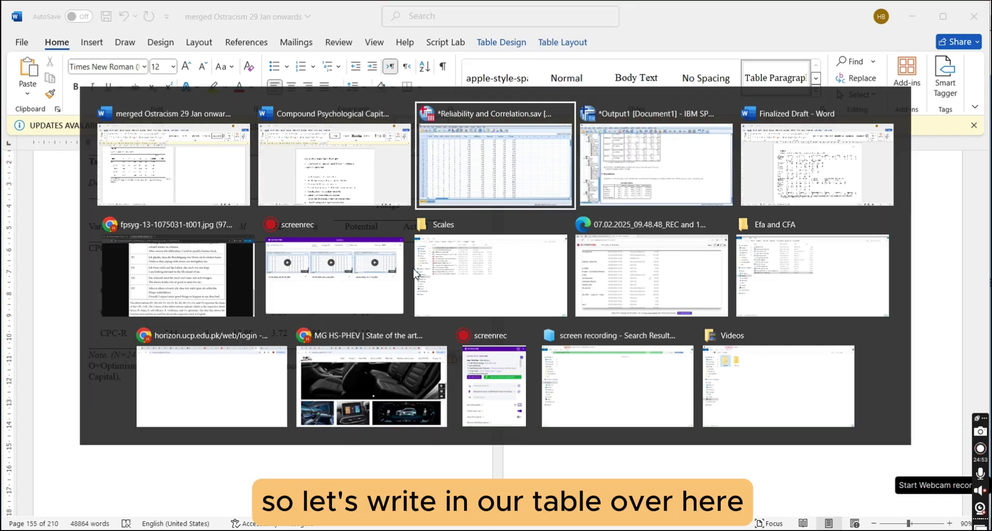
key(alt+shift+Tab)
key(alt+Tab)
key(alt+shift+Tab)
key(alt+Tab)
key(alt+Tab)
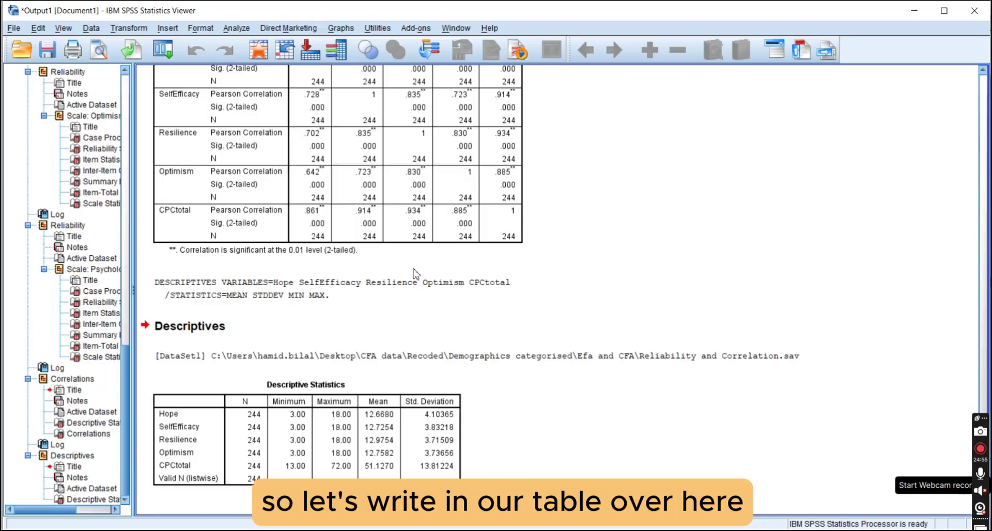
click(345, 405)
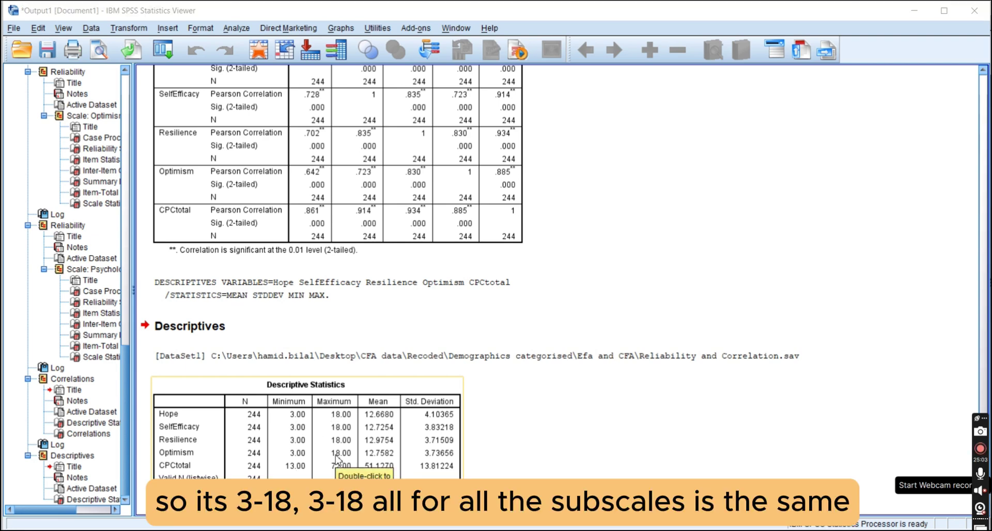
Switch to the Word thesis document and copy the four subscales' 3-18 potential ranges into their Actual cells in Table 31.
key(alt+Tab)
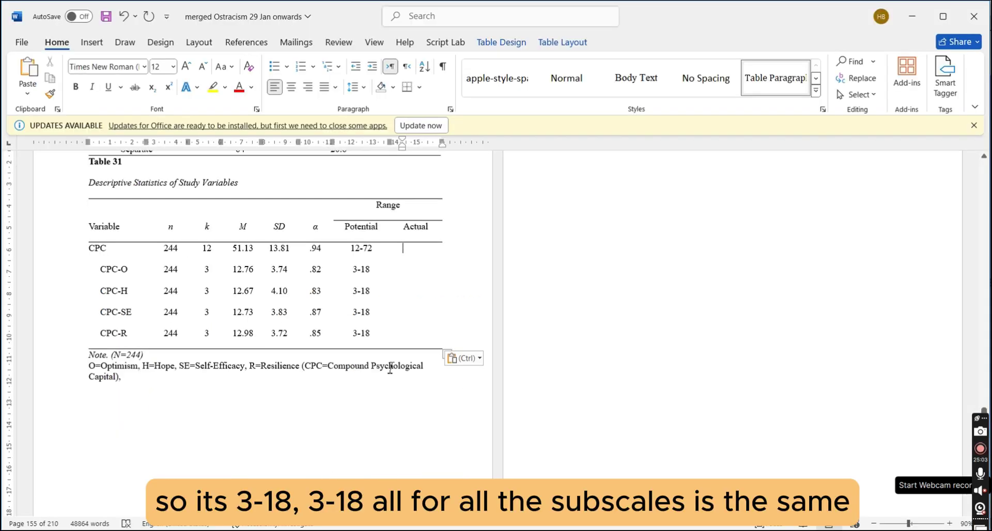
click(368, 269)
key(shift+Down)
key(shift+Down)
key(shift+Down)
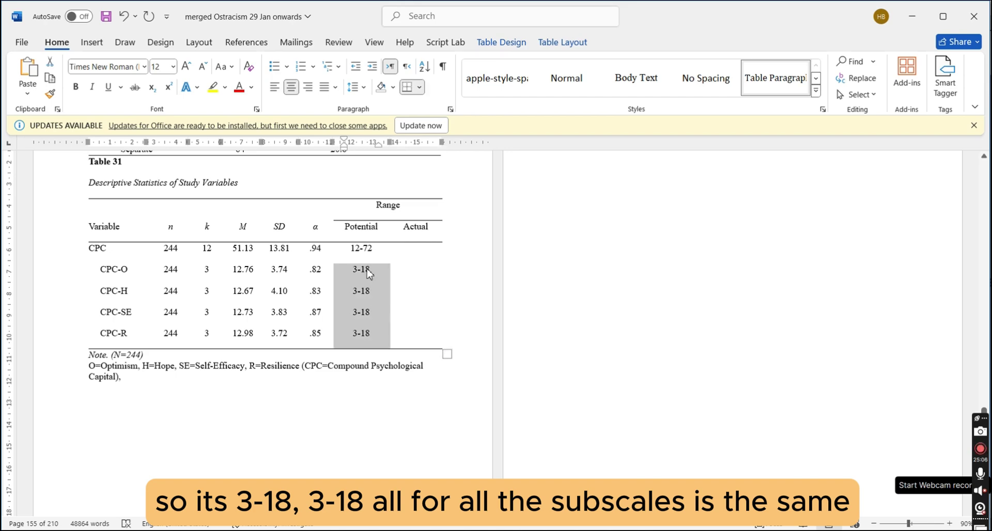
key(ctrl+c)
key(Right)
key(ctrl+v)
key(Up)
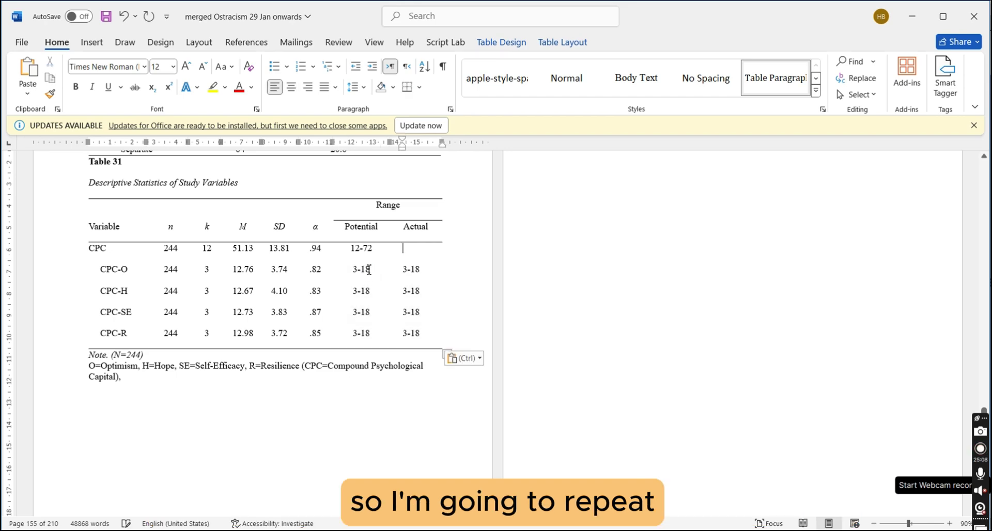
Enter 13-72 as the CPC row's actual range in Table 31, taken from CPCtotal's minimum and maximum in the SPSS output.
key(alt+Tab)
click(309, 467)
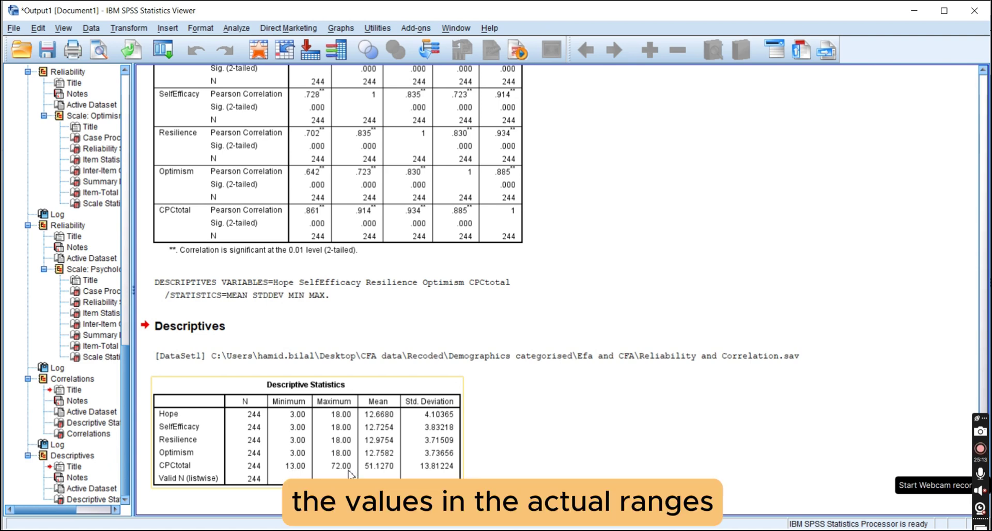
key(alt+Tab)
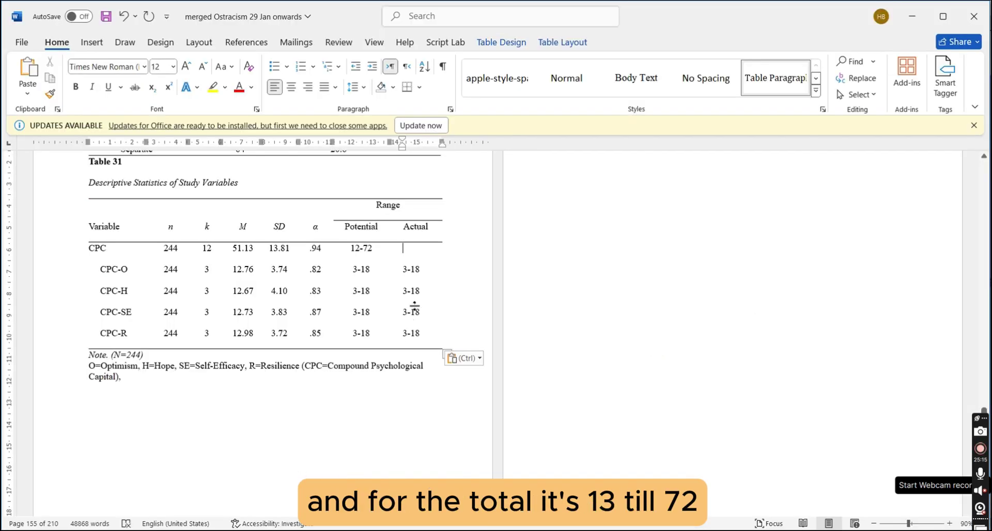
text(13-72)
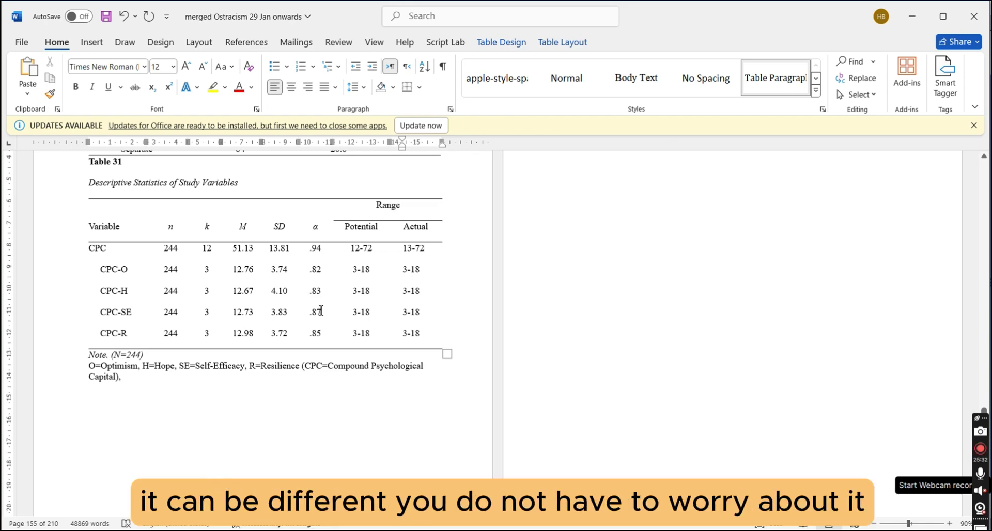
scroll(321, 310, down, 15)
scroll(320, 310, up, 15)
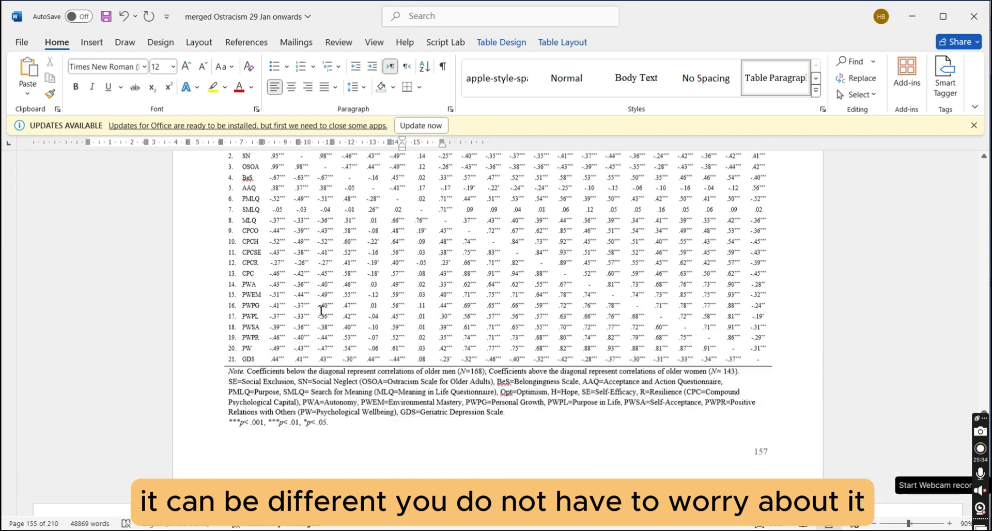
scroll(321, 309, up, 6)
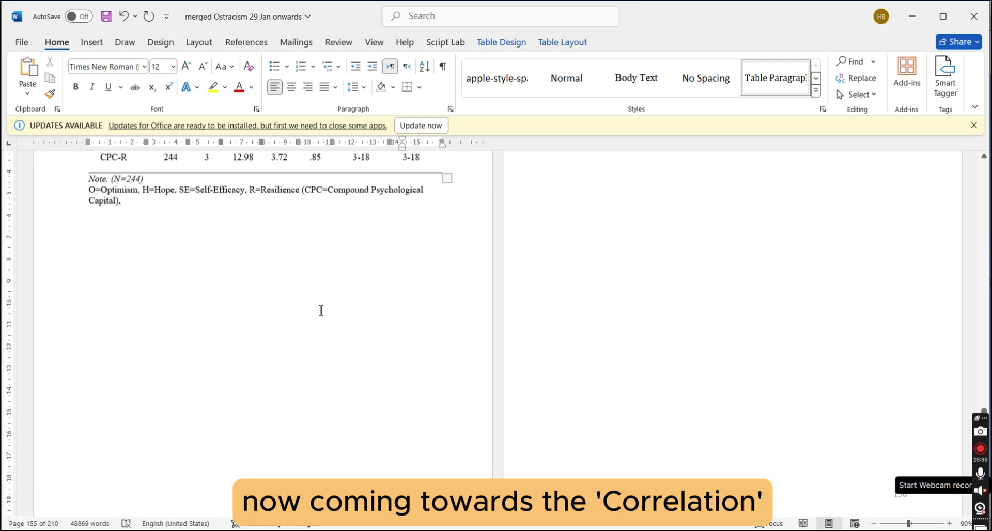
scroll(320, 310, down, 2)
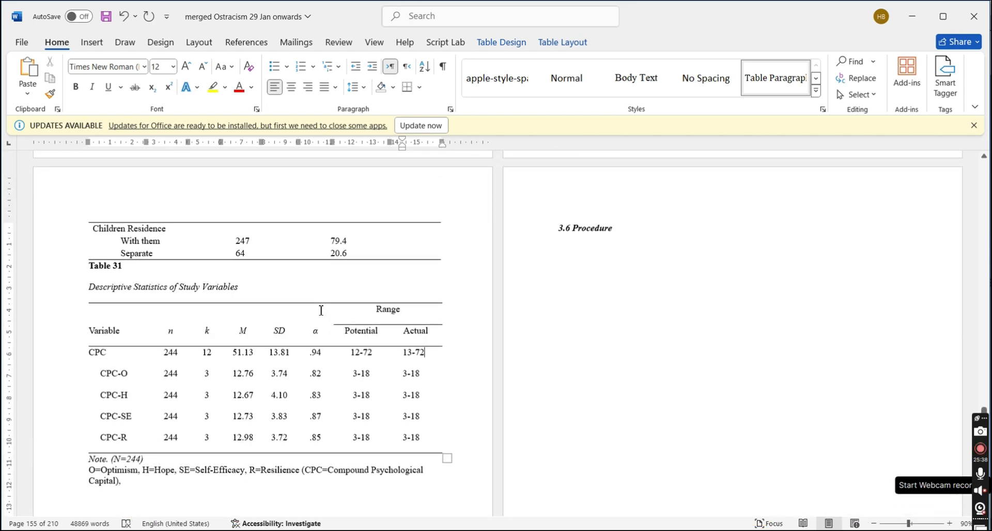
scroll(543, 264, up, 3)
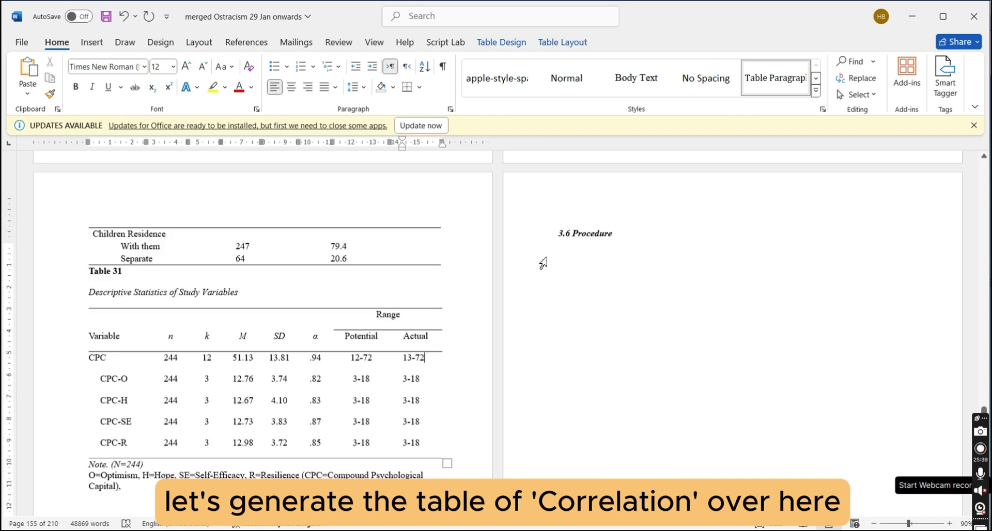
Insert a page break before the "3.6 Procedure" heading to make a blank page after Table 31.
click(558, 253)
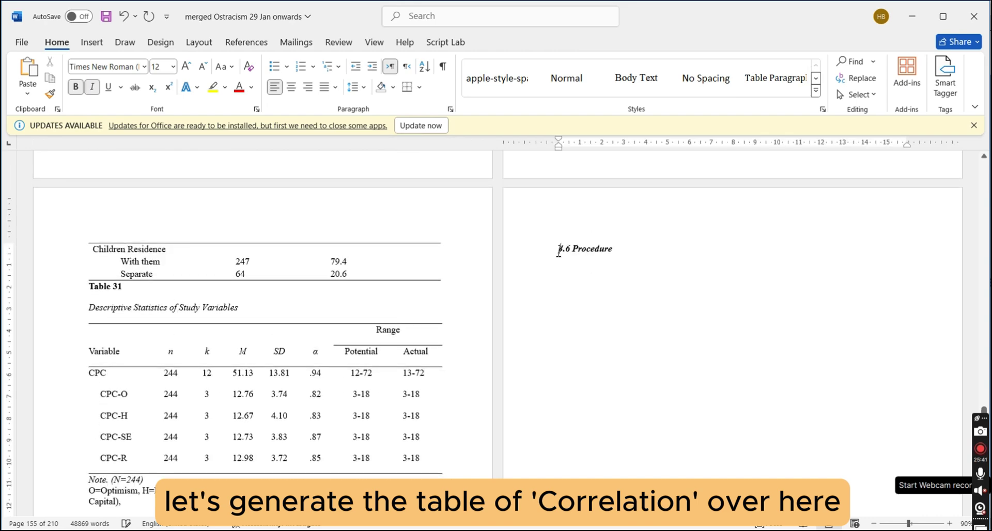
key(ctrl+Return)
key(Up)
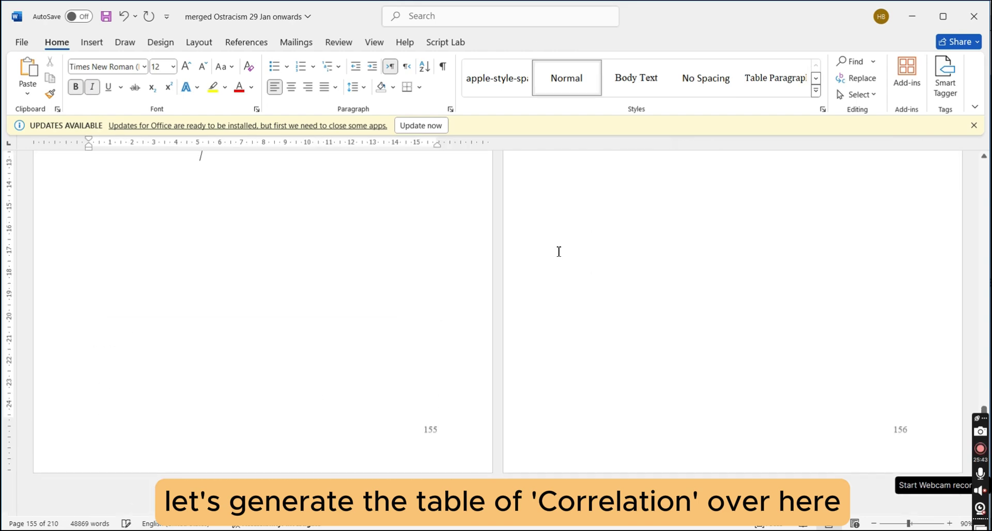
Insert a table of five columns and five rows on the new blank page.
scroll(558, 251, up, 6)
click(557, 252)
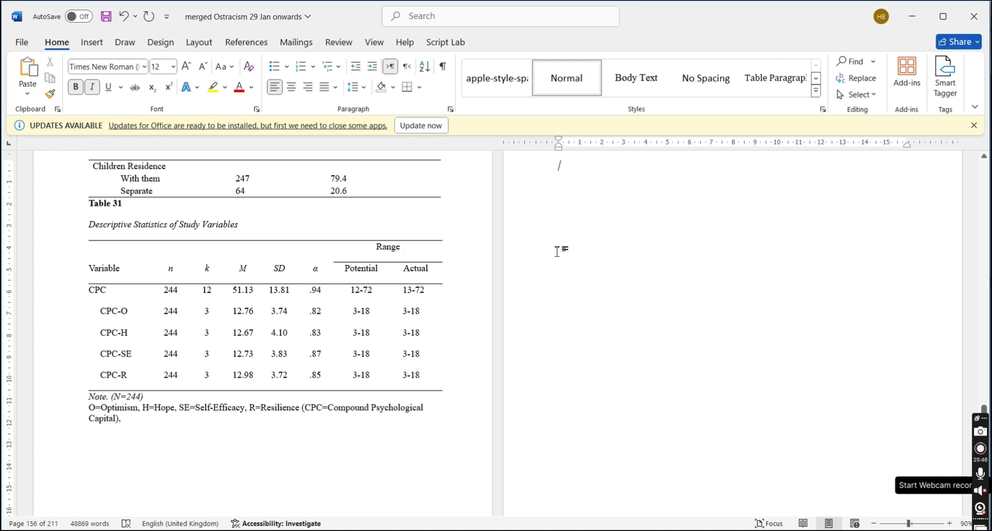
ctrl+scroll(557, 252, up, 2)
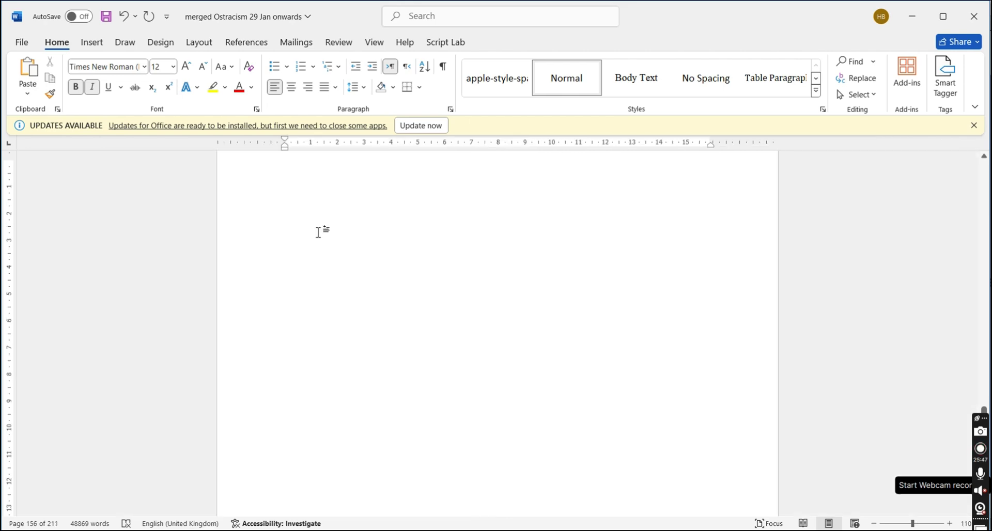
click(92, 42)
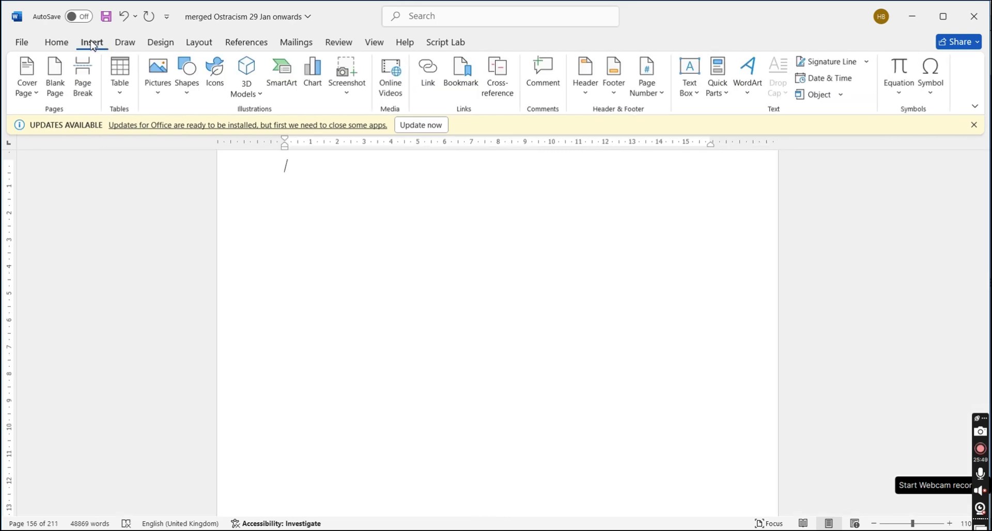
click(122, 89)
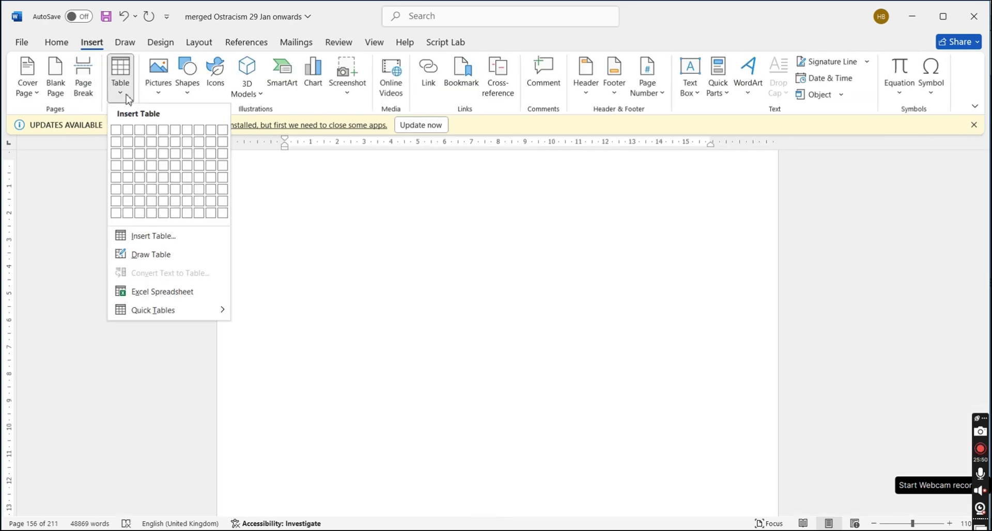
click(164, 179)
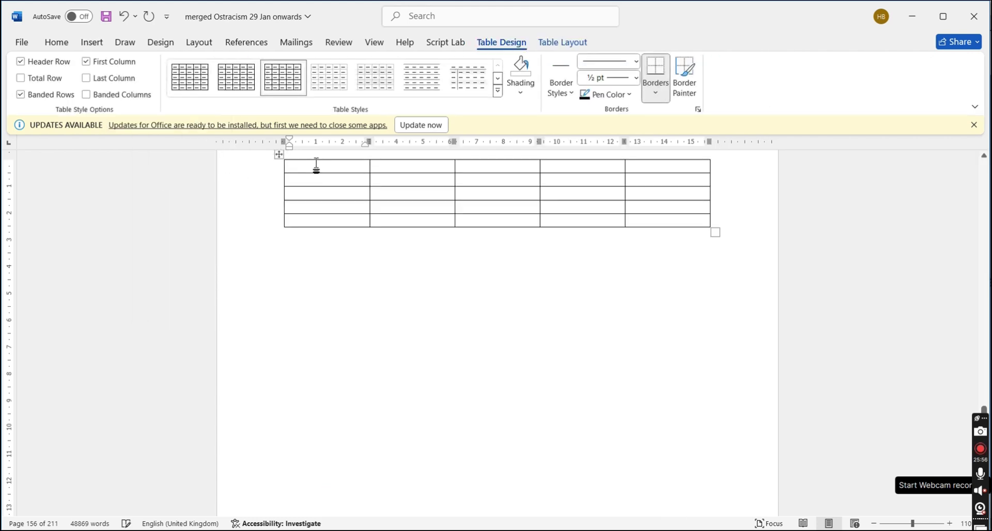
Add an empty line above the new table for its title.
click(280, 155)
scroll(307, 264, up, 2)
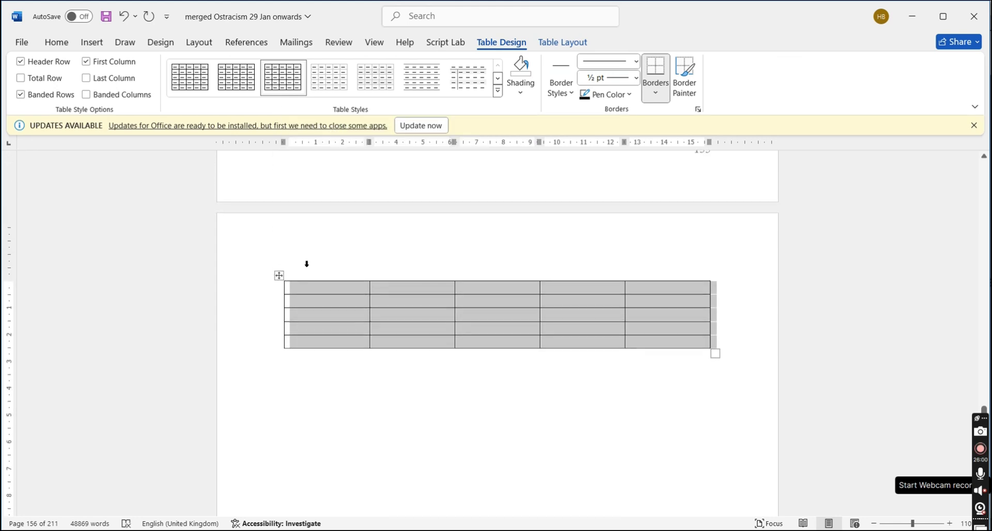
click(303, 288)
key(Return)
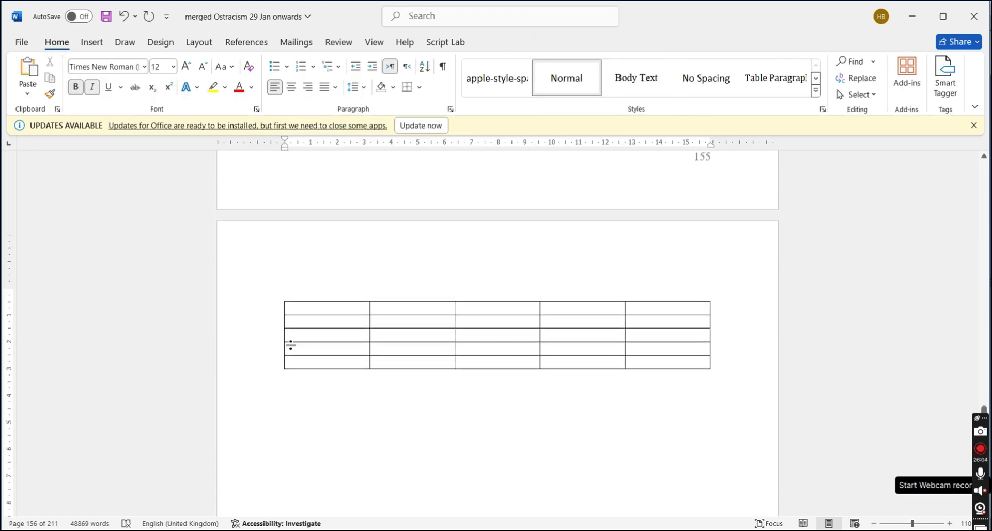
Write the table title "Correlation among Hope, Resilience, Self-Efficacy, Optimism, and Psychology Capital" on the line above the table.
text(Correlation)
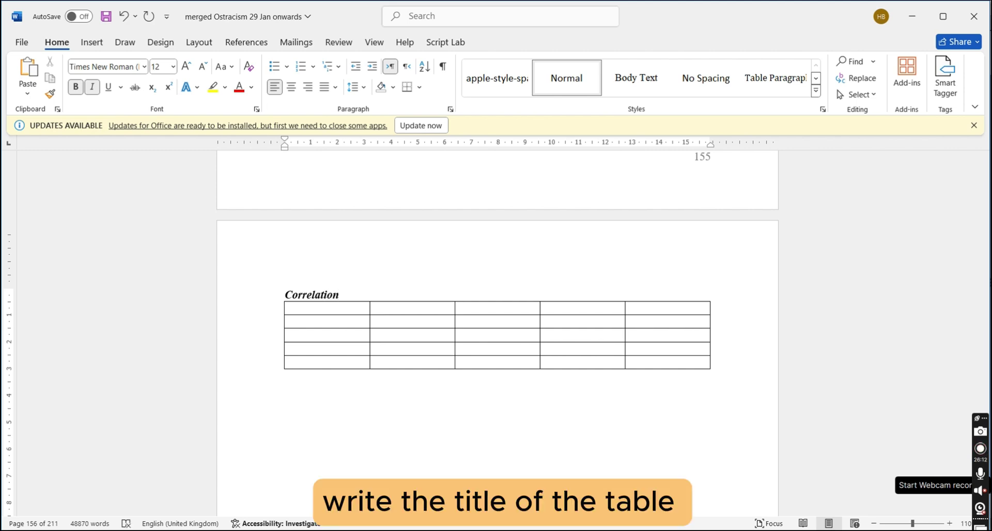
click(289, 350)
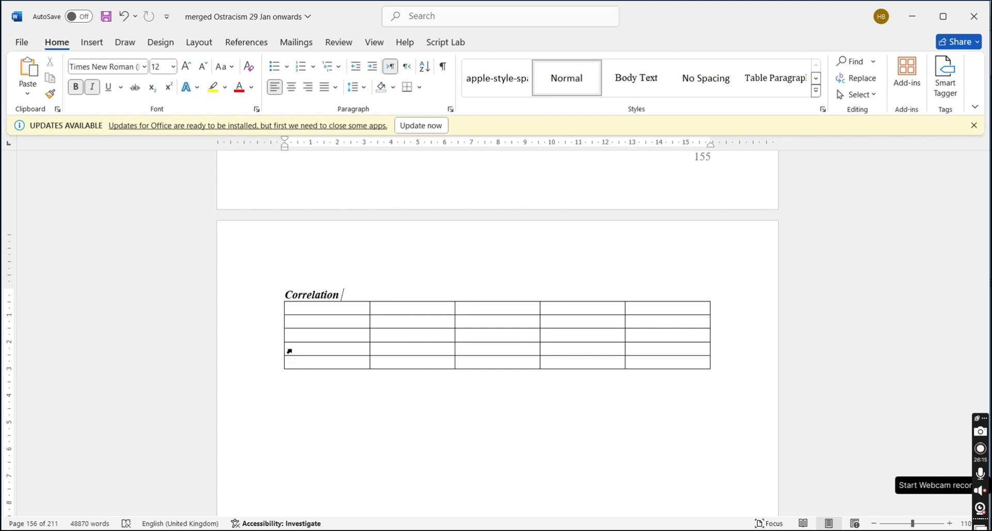
text(among Hop)
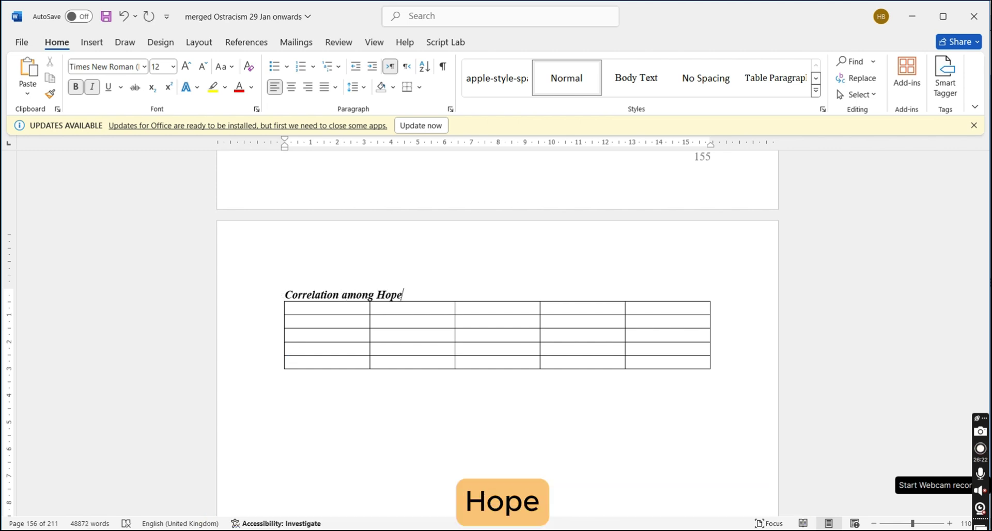
text(e, Res)
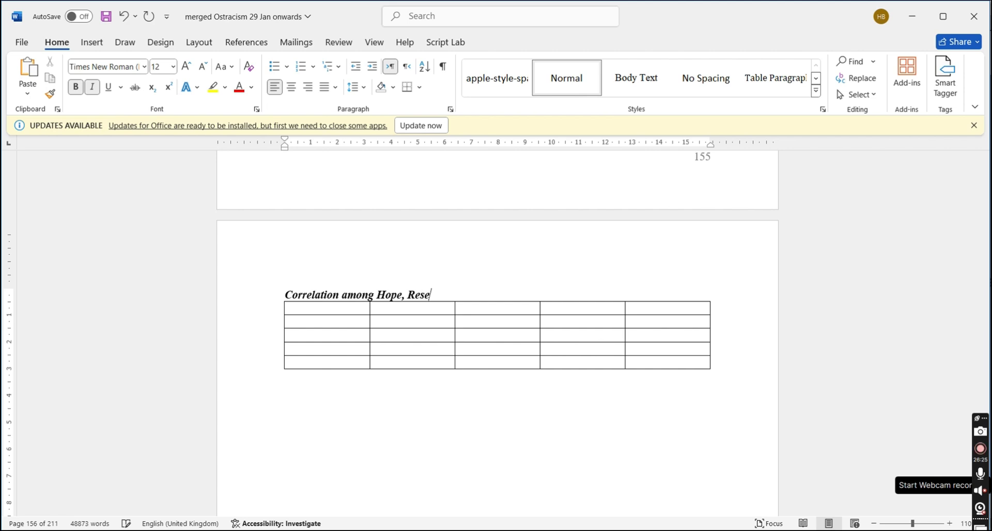
text(ilien)
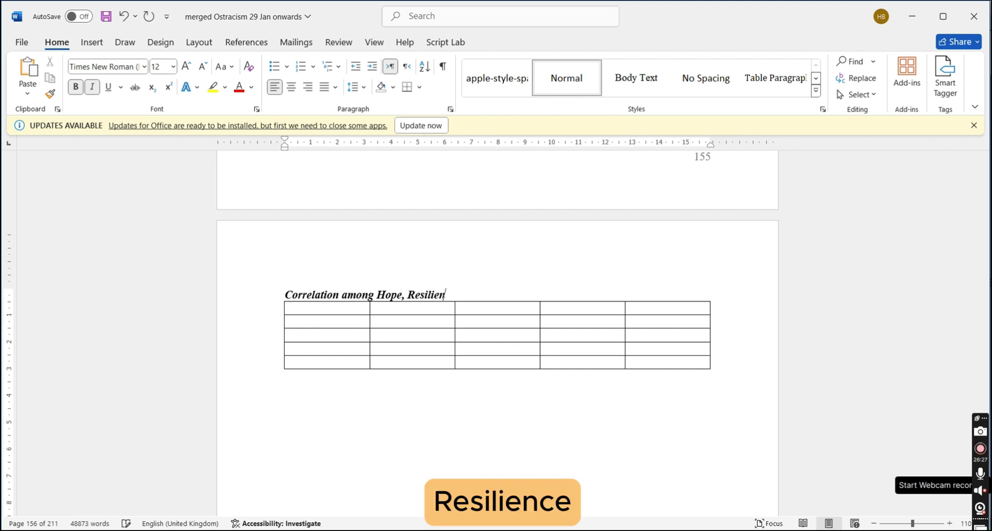
text(ce, Se)
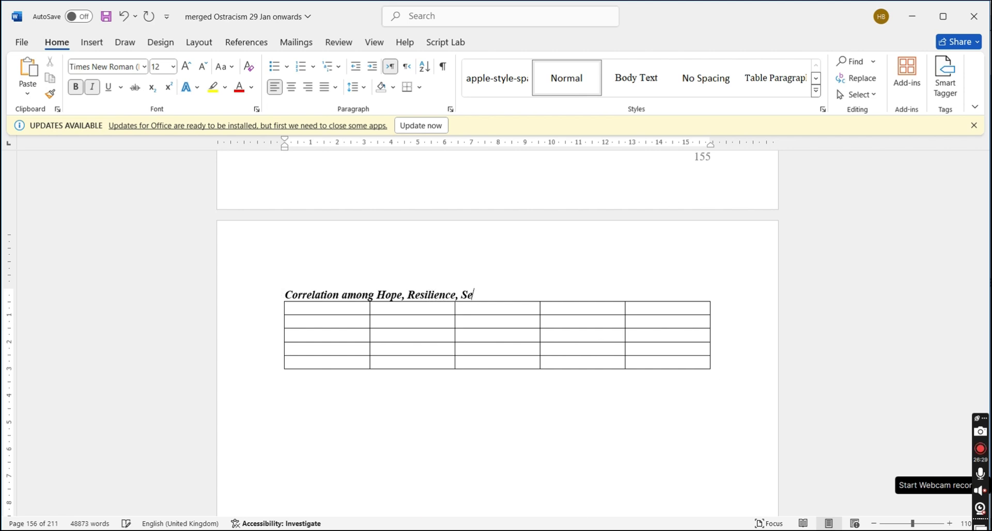
text(lf-Efficacy)
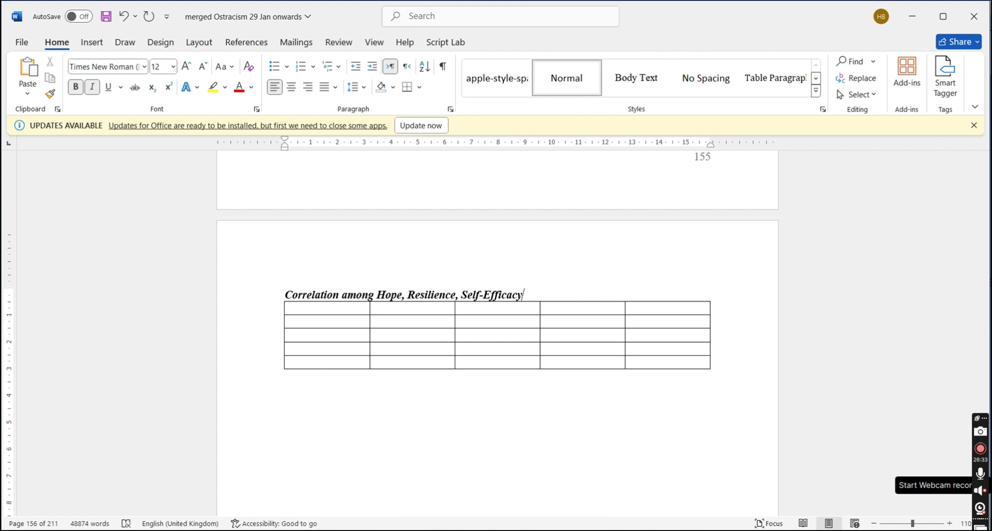
text(, )
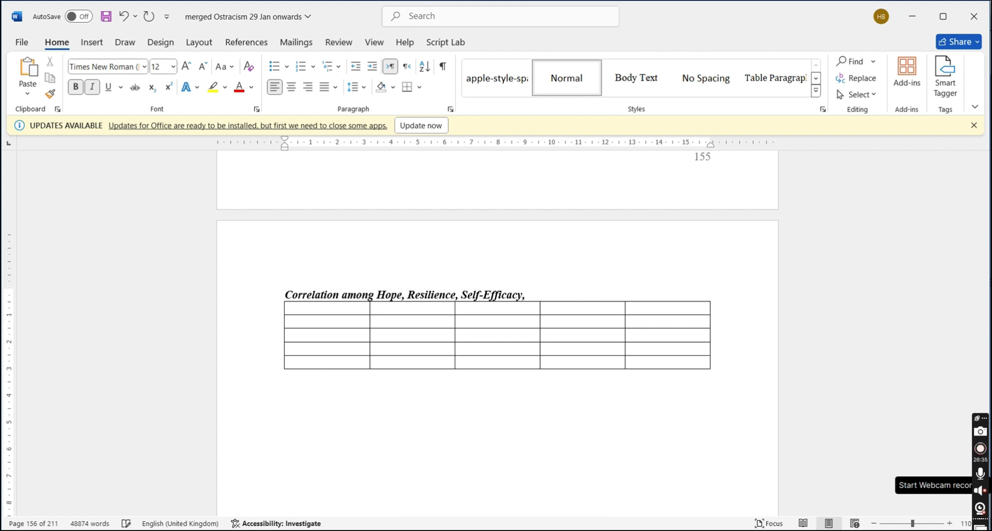
text(Optimis)
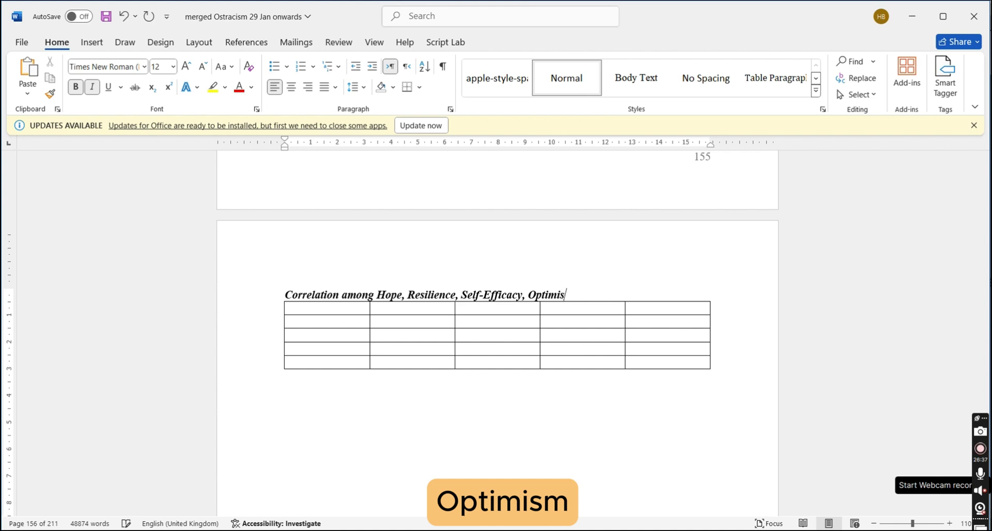
text(m, and)
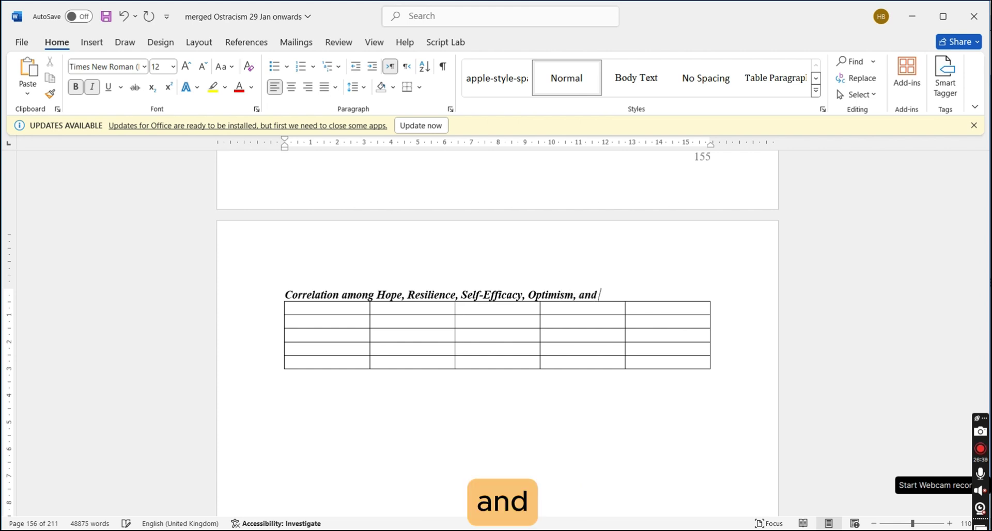
text( P)
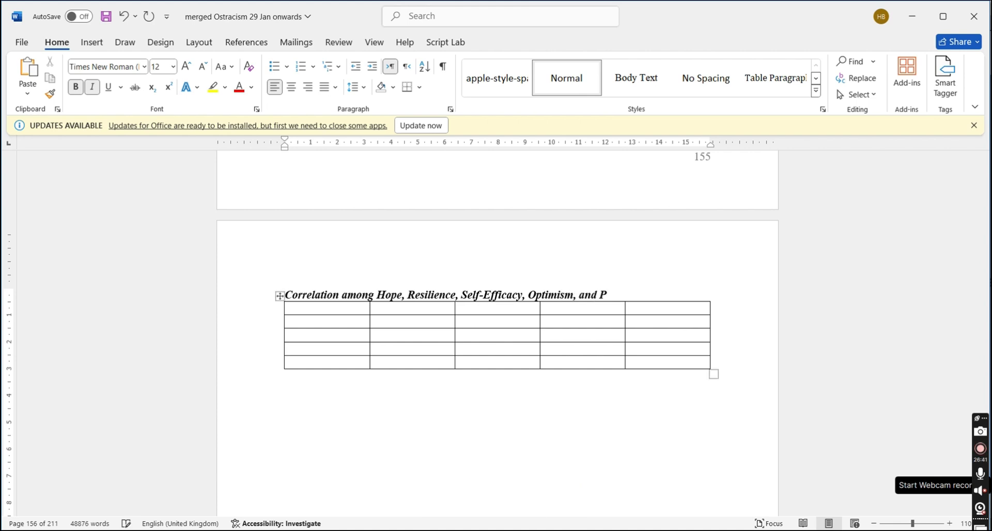
text(sychology Capital)
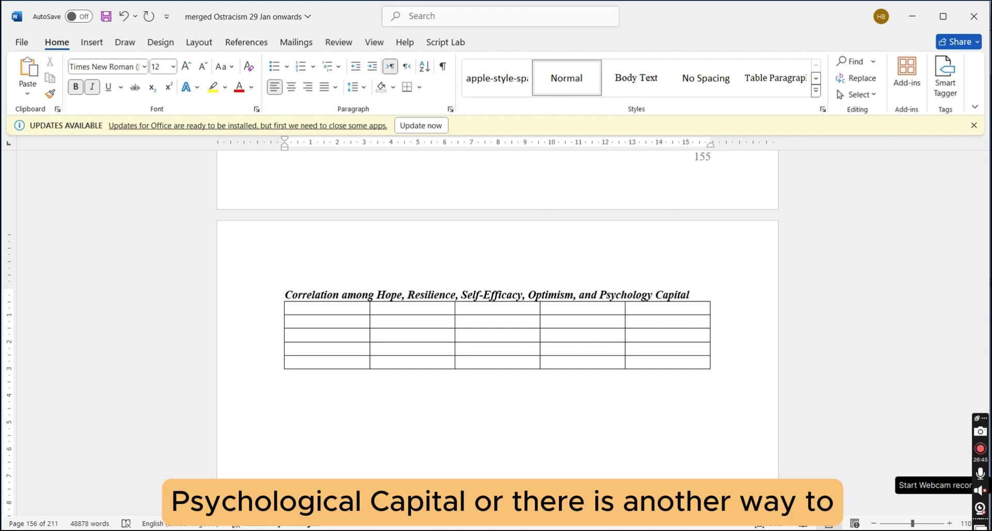
Remove the bold formatting from the correlation table's title, keeping it italic.
key(shift+Home)
scroll(289, 351, up, 3)
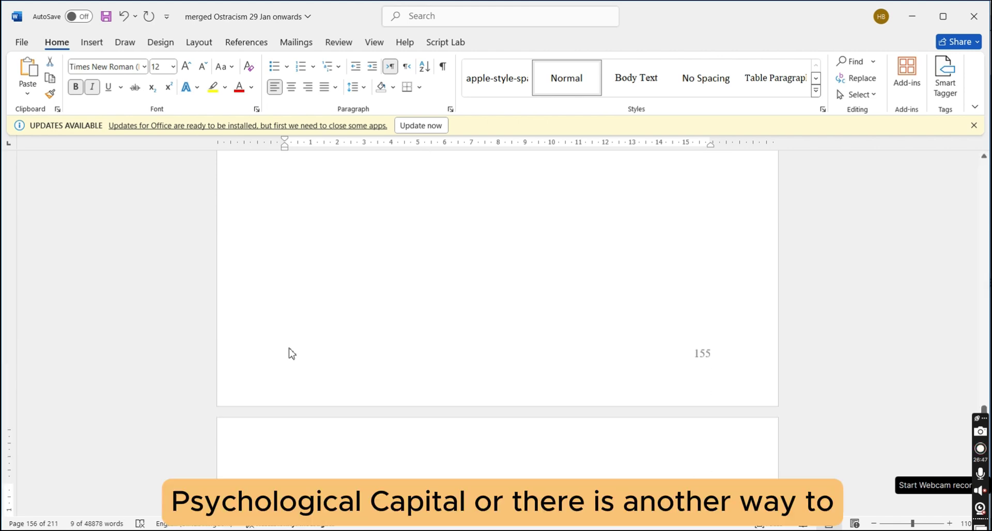
key(ctrl+b)
key(Right)
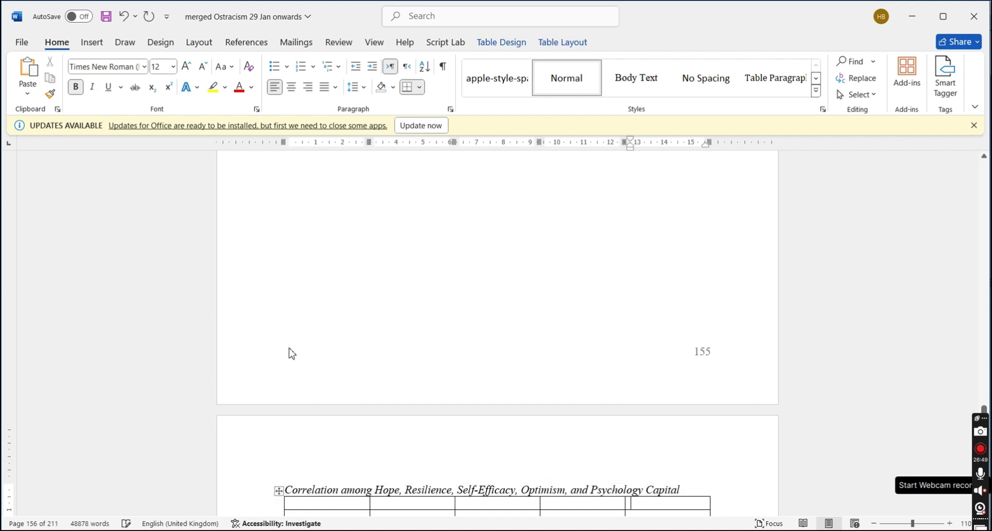
key(Left)
scroll(291, 349, down, 1)
scroll(292, 349, down, 3)
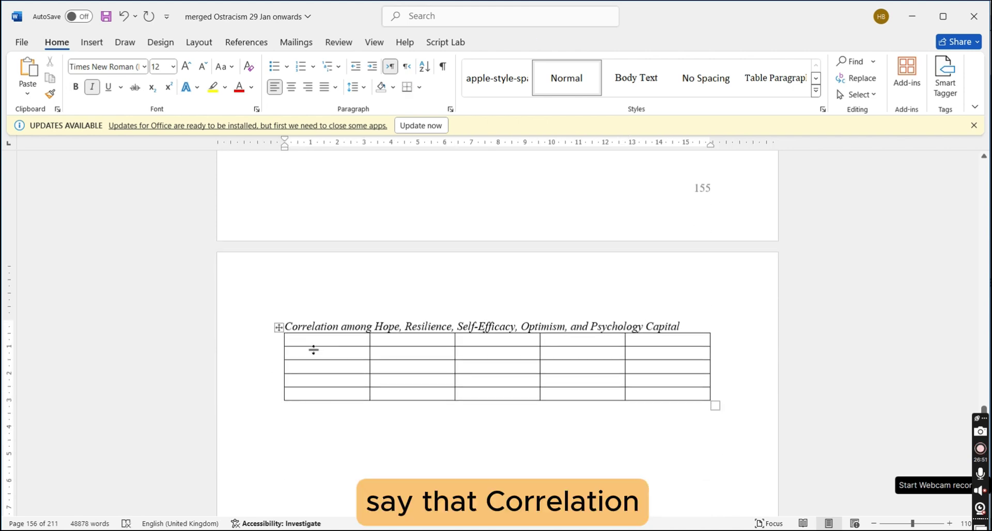
Reword the table title to "Correlation of Psychology Capital and its subscales".
double_click(345, 326)
key(ctrl+shift+Right)
key(ctrl+shift+Right)
key(ctrl+shift+Right)
key(ctrl+shift+Right)
key(ctrl+shift+Right)
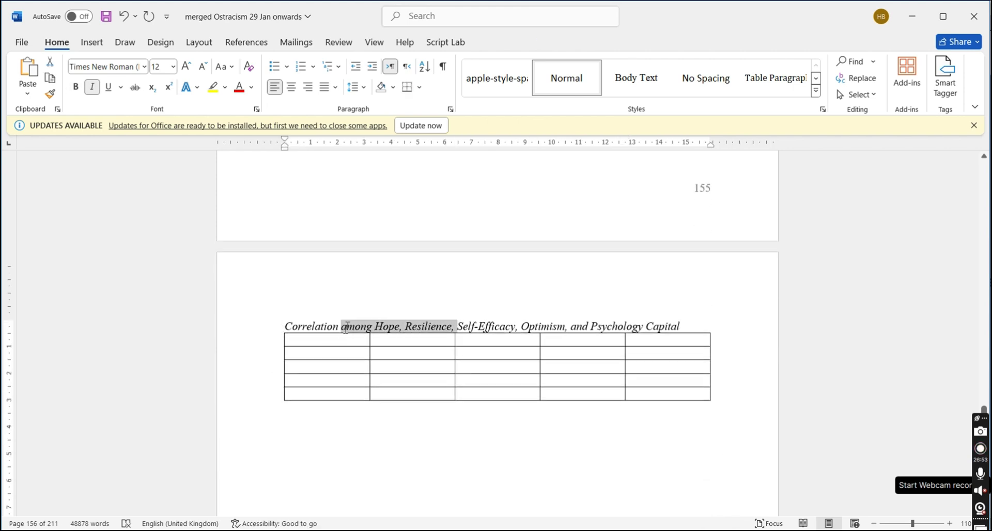
key(ctrl+shift+Right)
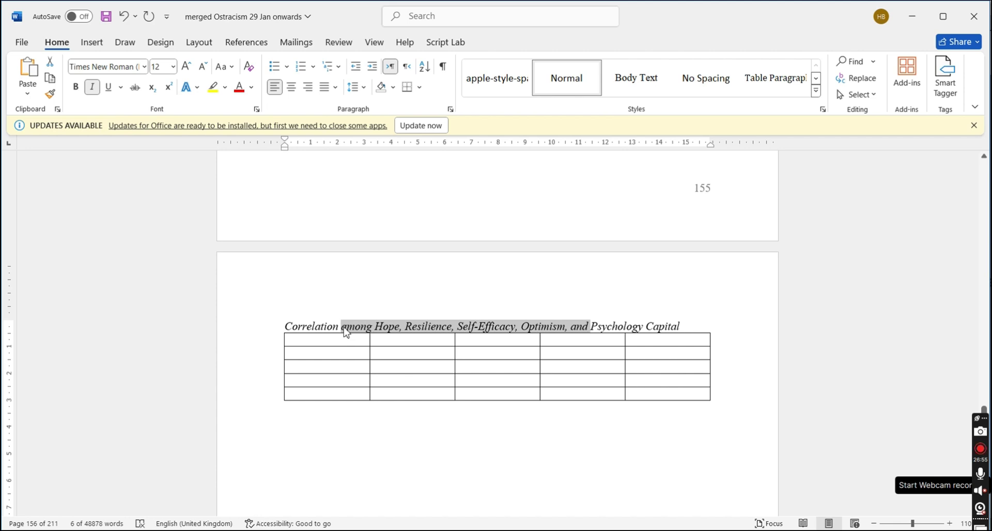
text(of )
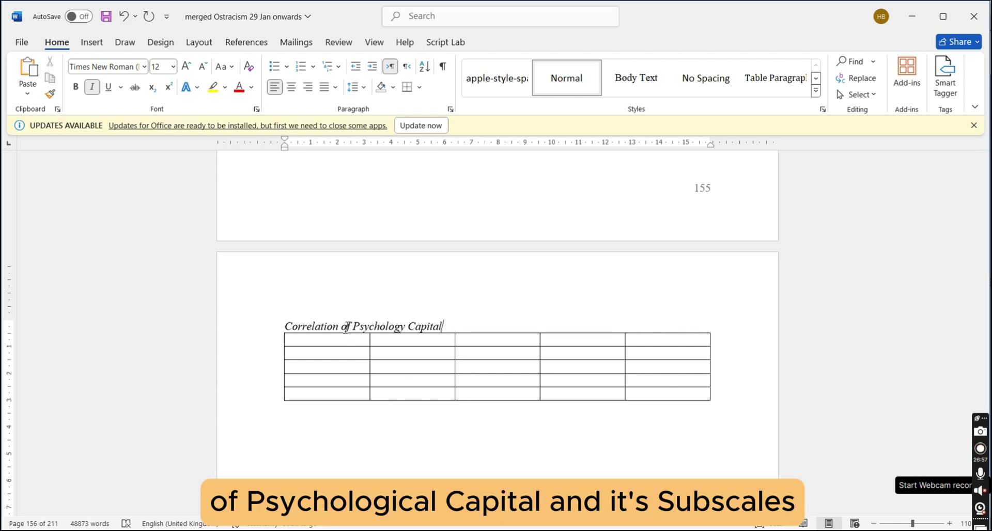
text( and its subscales)
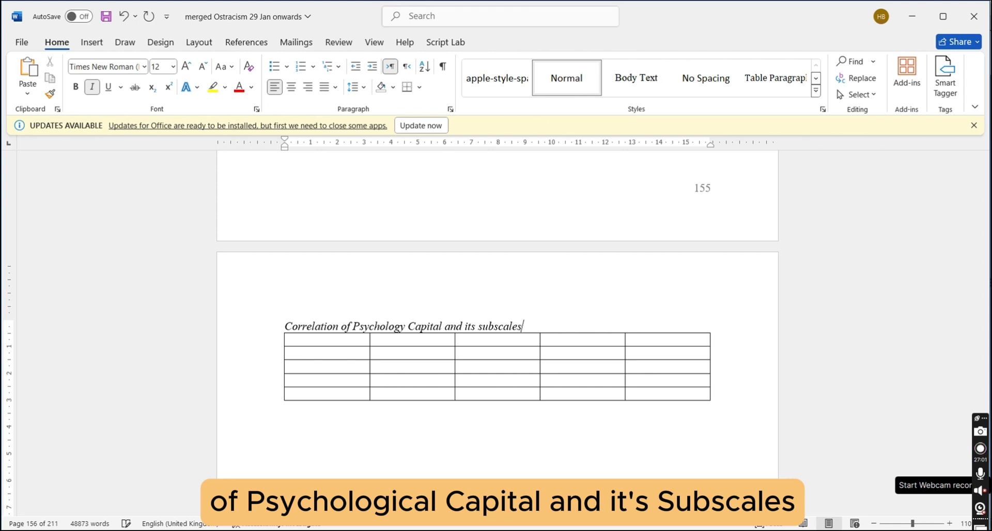
Enter "variable" as the header in the correlation table's first cell.
click(316, 340)
text(variab)
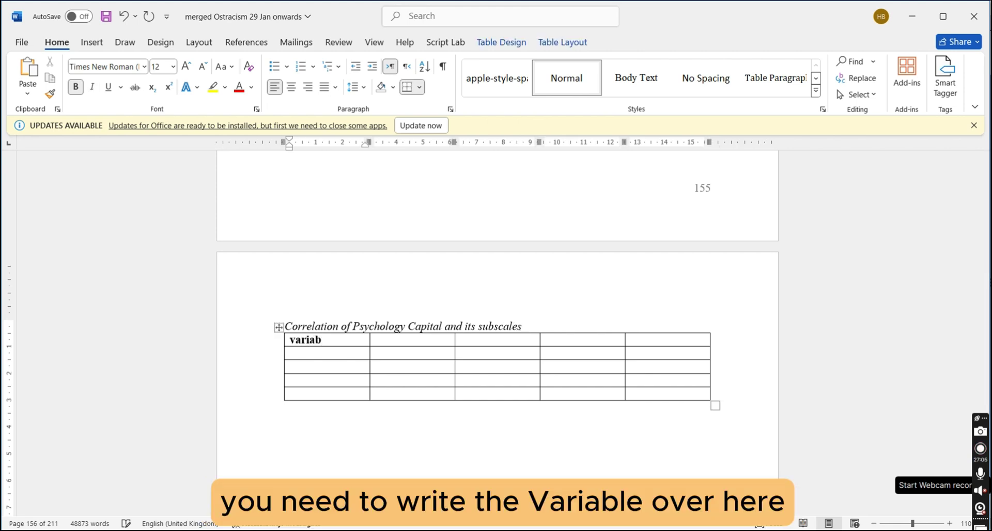
text(l)
Remove the bold formatting from all cells of the correlation table.
key(shift+Down)
key(shift+Down)
key(shift+Down)
key(shift+Down)
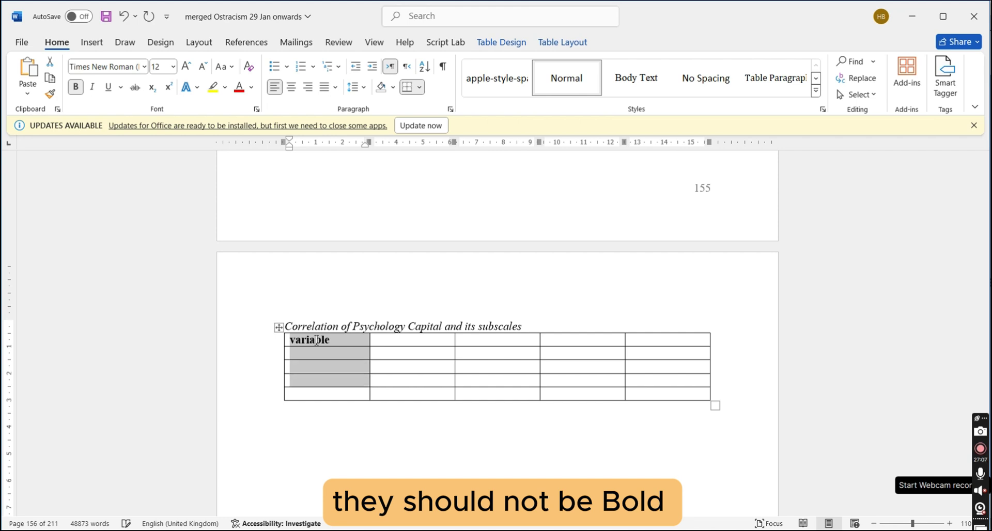
key(shift+Right)
key(shift+Right)
key(shift+Right)
key(shift+Right)
key(ctrl+b)
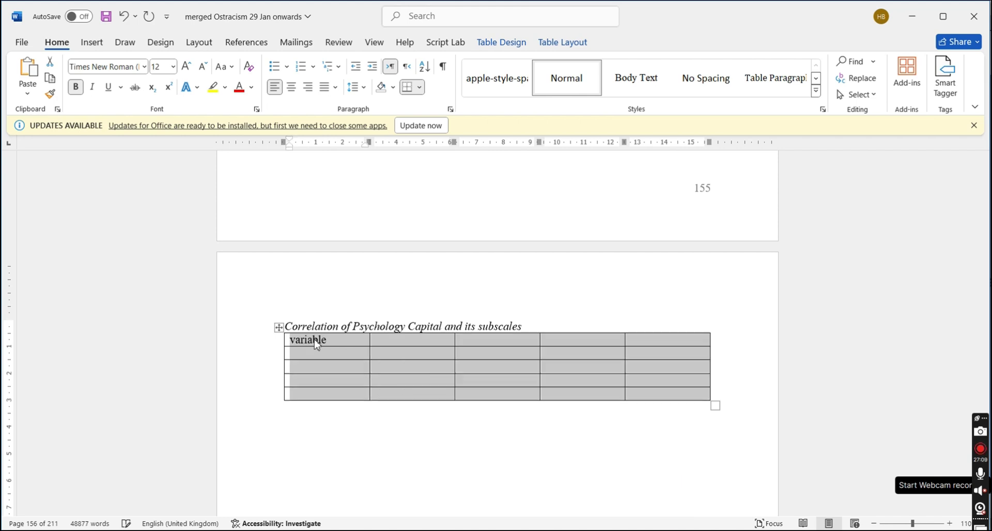
Capitalise the first letter of the first column header so it reads "Variable".
key(Left)
key(Up)
key(Up)
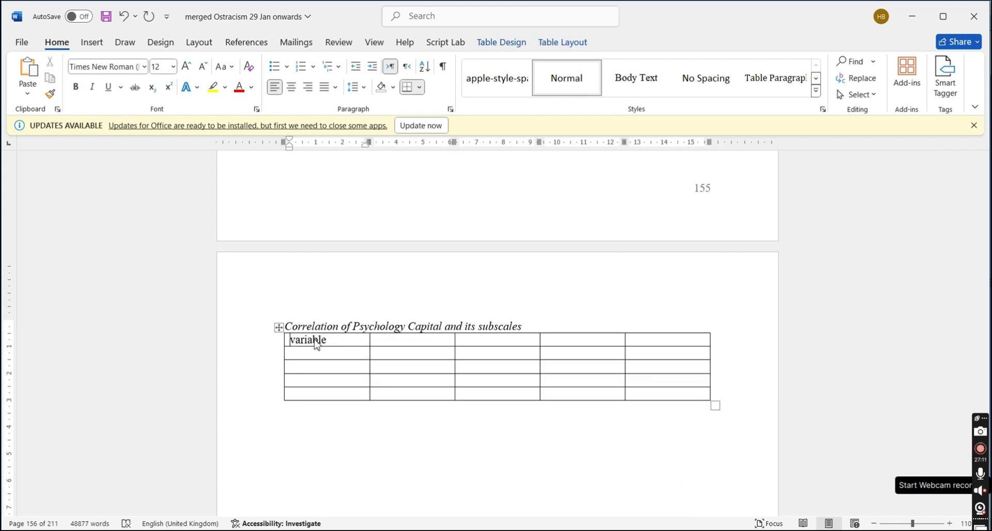
key(shift+Right)
text(V)
Enter "M" and "SD" as the headers of the correlation table's second and third columns.
key(Tab)
key(Tab)
key(Down)
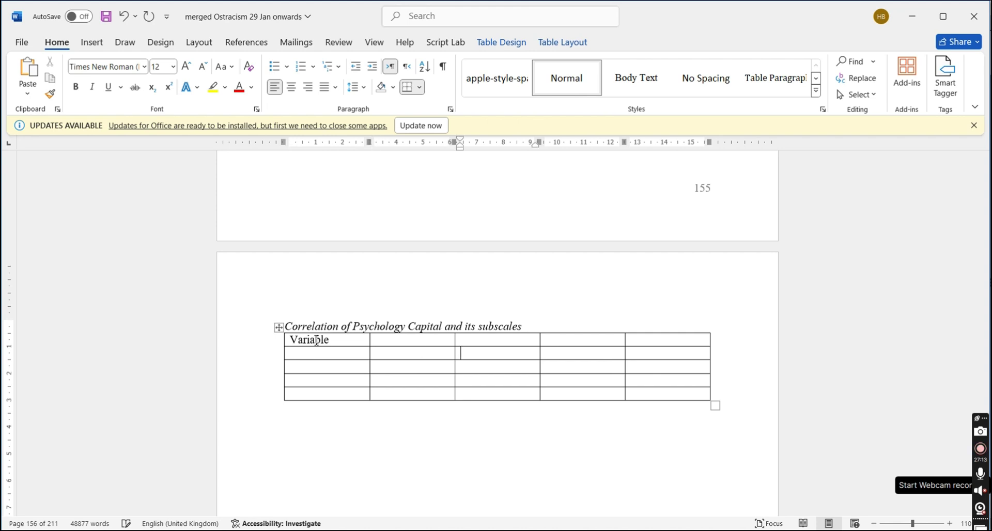
key(Left)
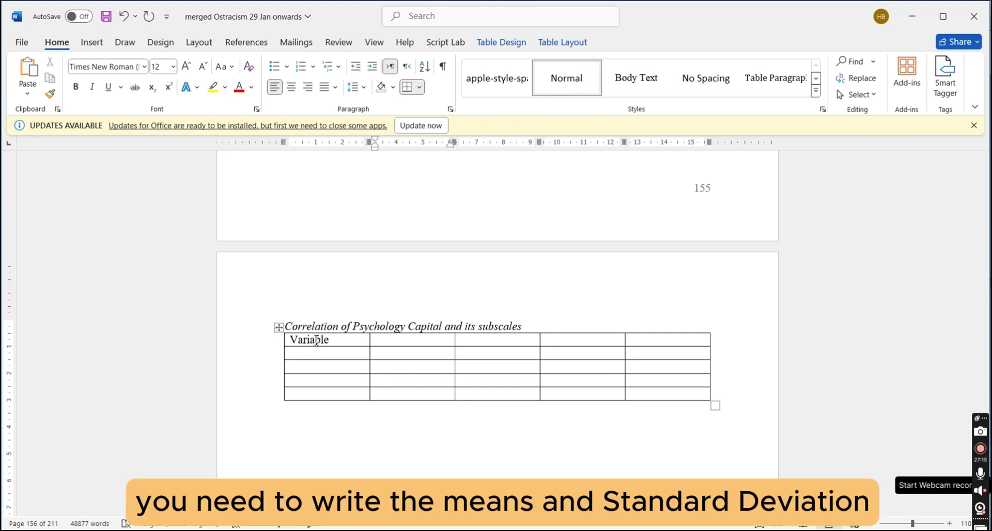
text(M)
key(Tab)
text(SD)
key(Tab)
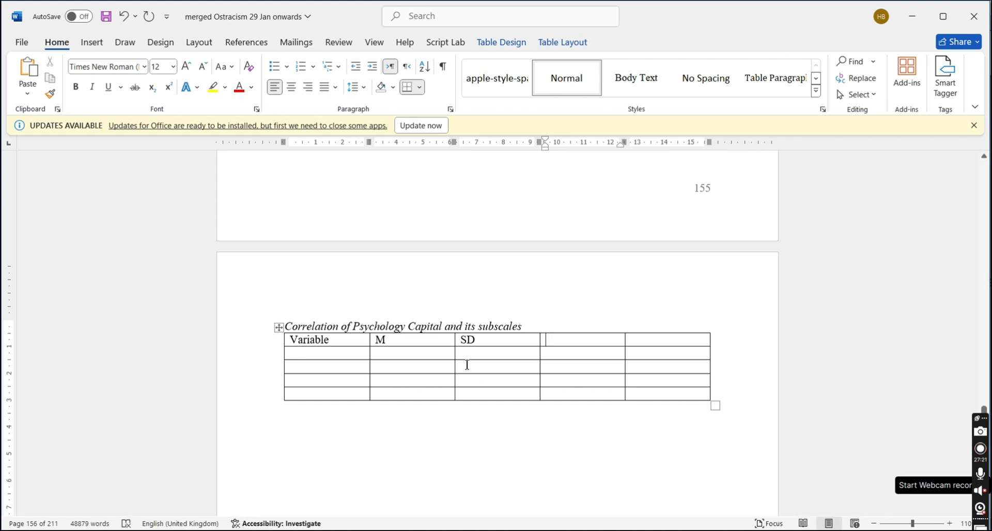
Insert one more row below the last row of the correlation table.
key(Down)
key(Left)
key(Left)
key(Left)
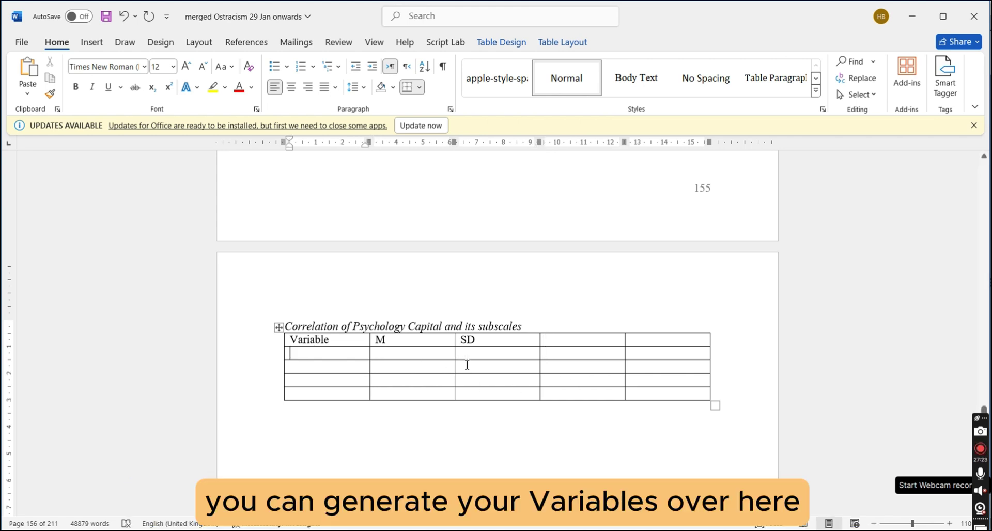
right_click(342, 396)
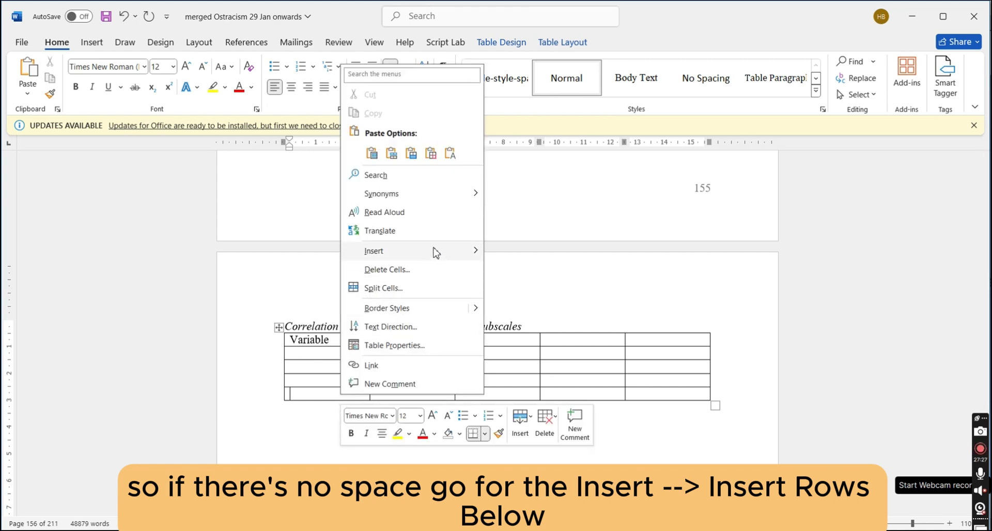
mouse_move(433, 251)
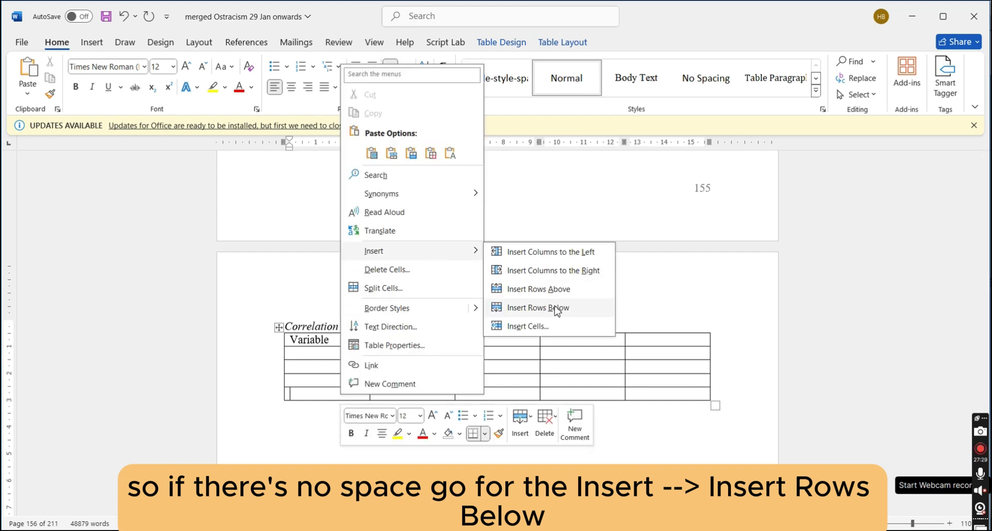
click(576, 314)
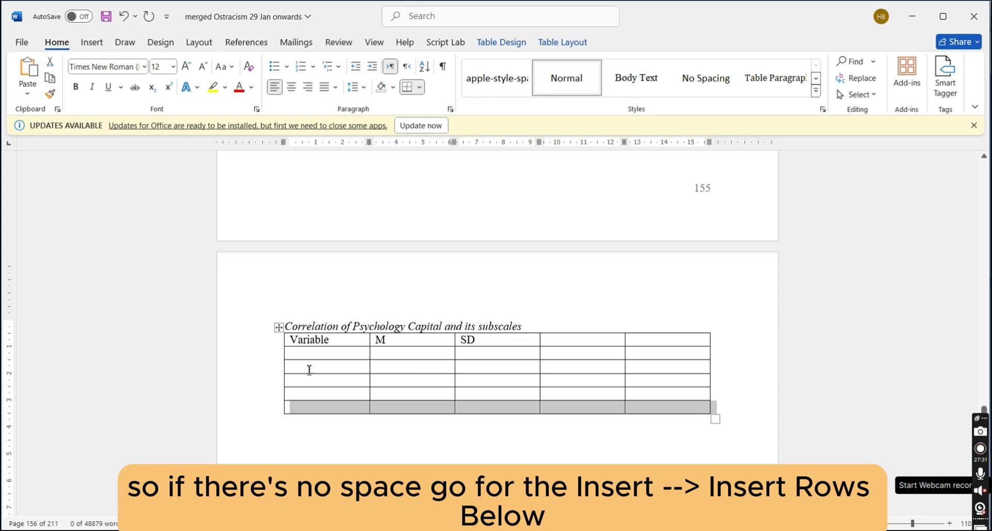
Check the variable names in the SPSS Correlations output and enter "Hope" as the first row label under Variable in the Word table.
click(318, 356)
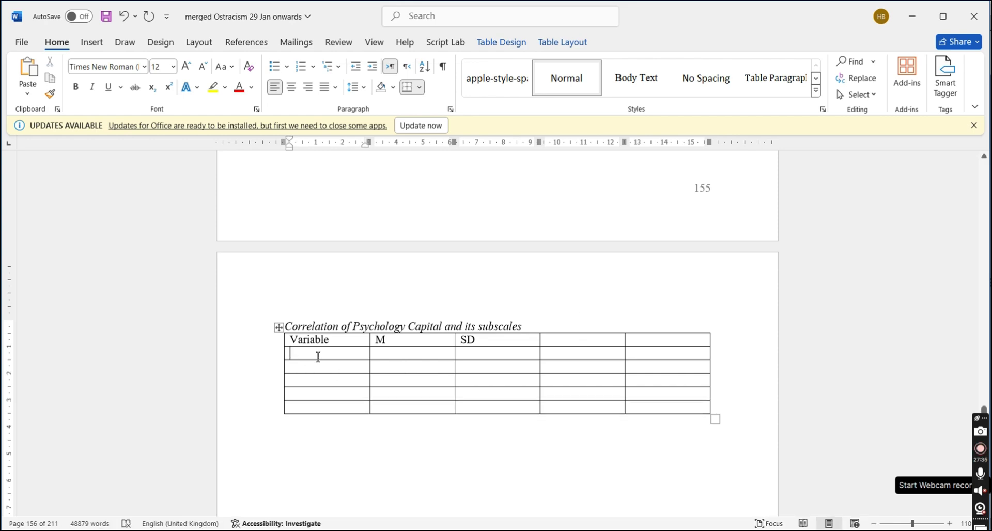
key(alt+Tab)
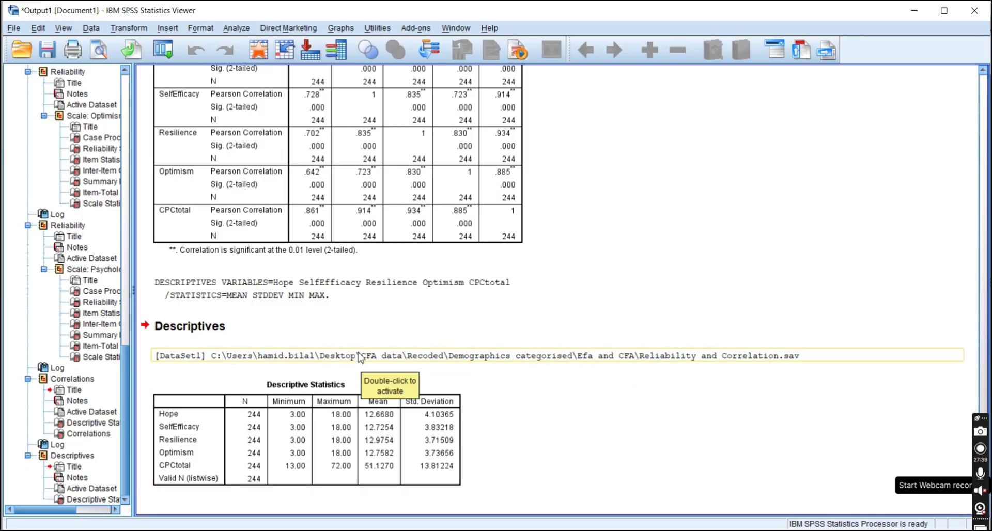
scroll(360, 356, up, 10)
scroll(361, 356, down, 5)
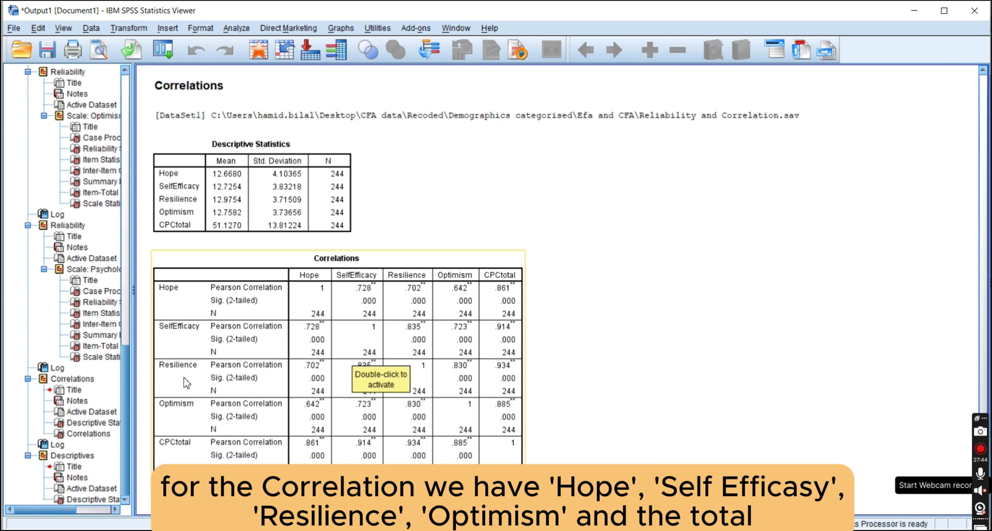
key(alt+Tab)
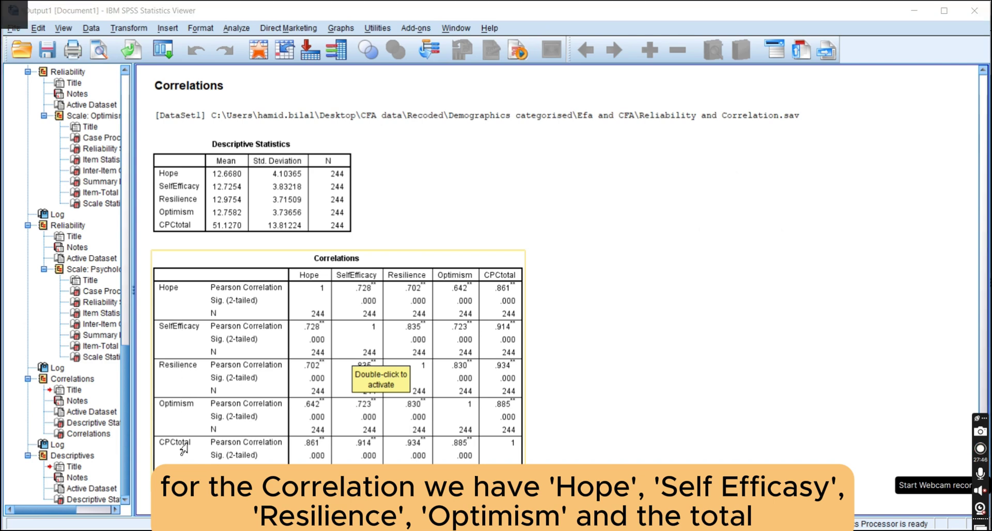
text(Hope)
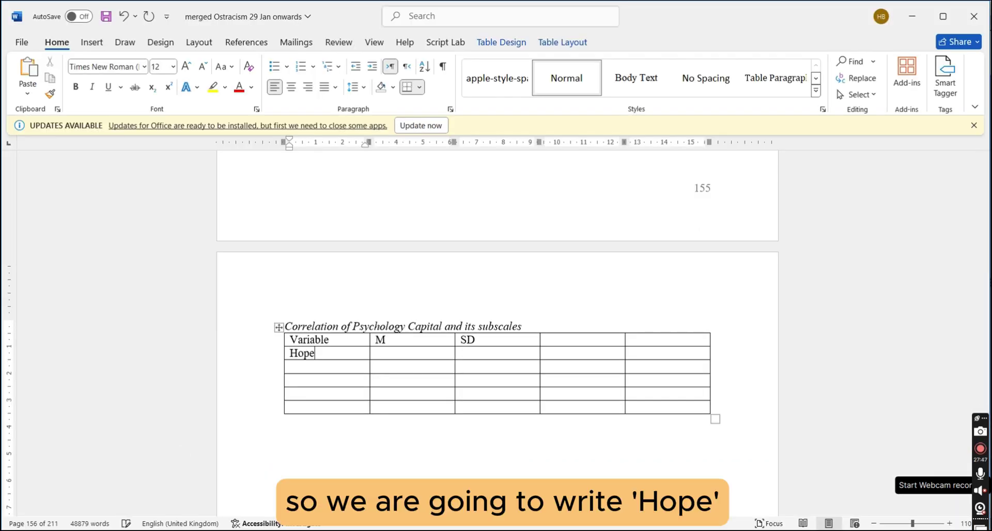
Enter "Resilience", "Self-Efficacy" and "Optimism" as the next three row labels in the Variable column.
key(Down)
text(Re)
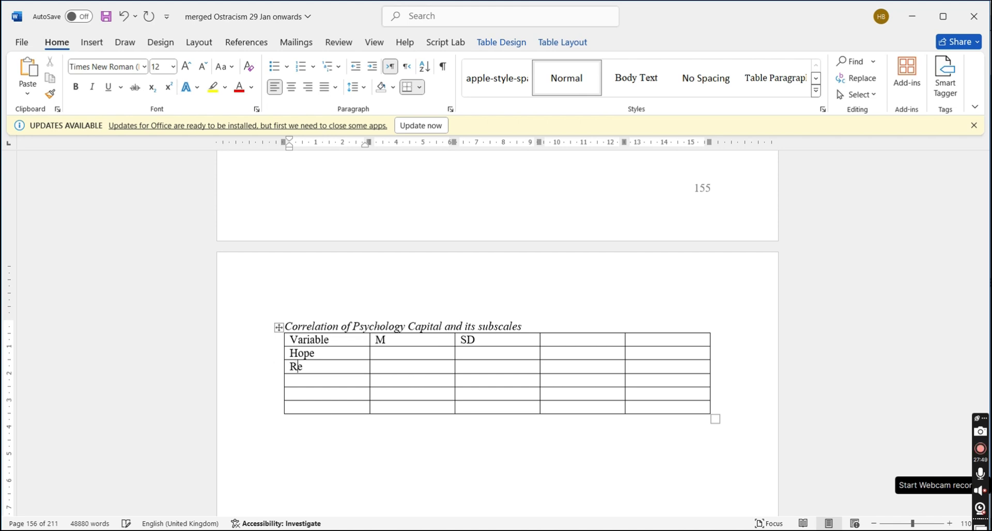
text(silience)
text(-E)
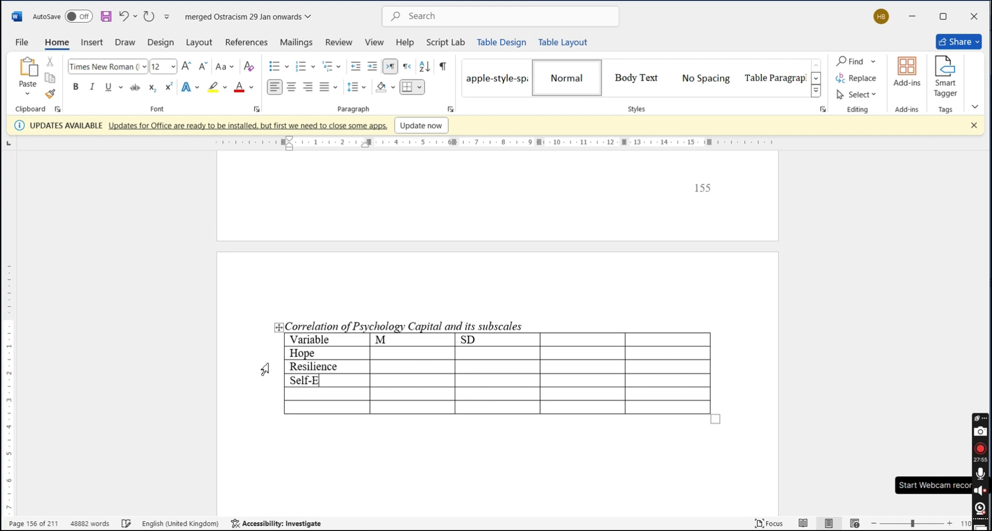
text(fficacy)
key(Down)
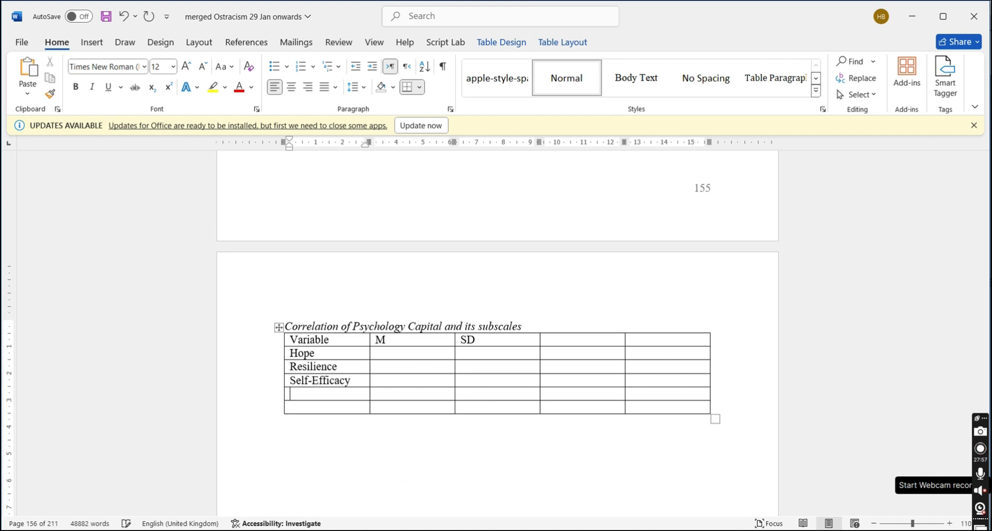
text(Optimism)
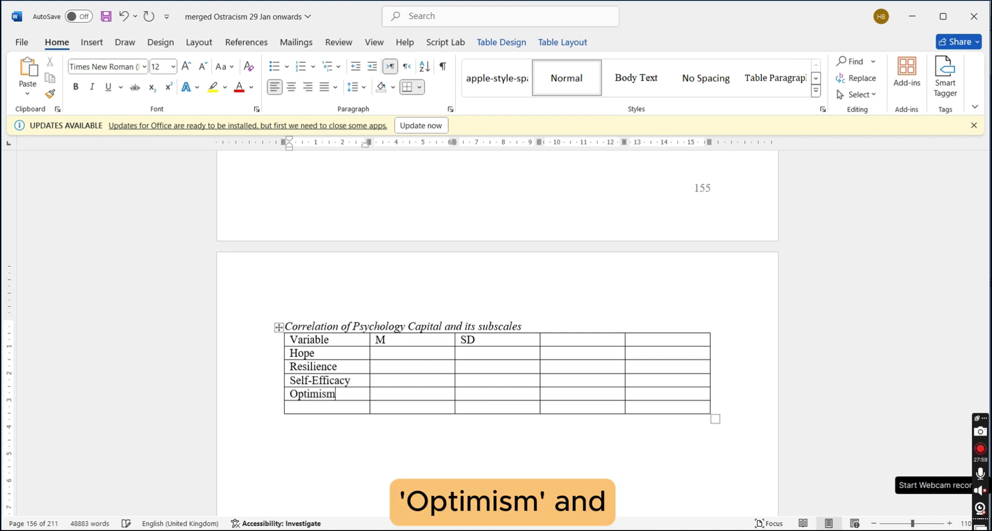
Enter "Psychological Capital" as the label of the last row in the Variable column.
text(CPC)
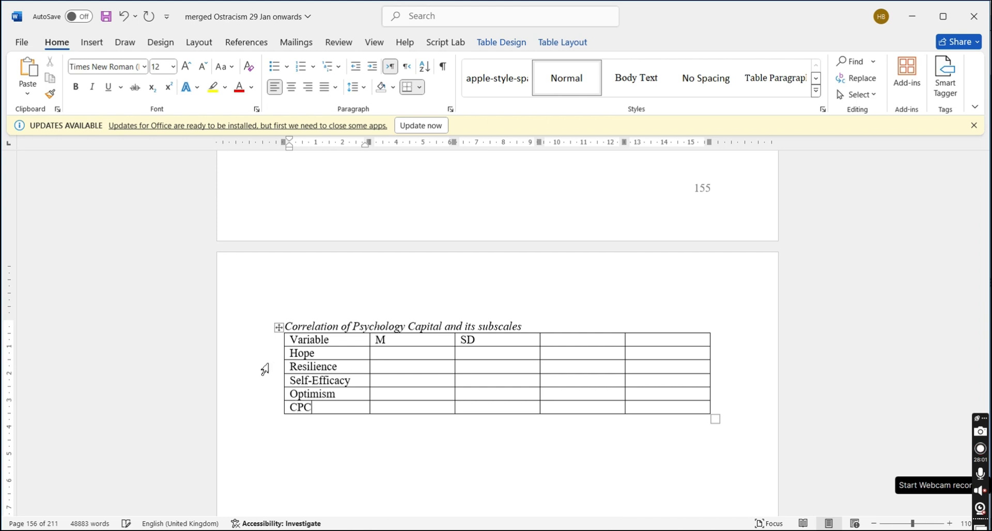
text(t)
key(BackSpace)
key(BackSpace)
key(BackSpace)
key(BackSpace)
text(Psychological)
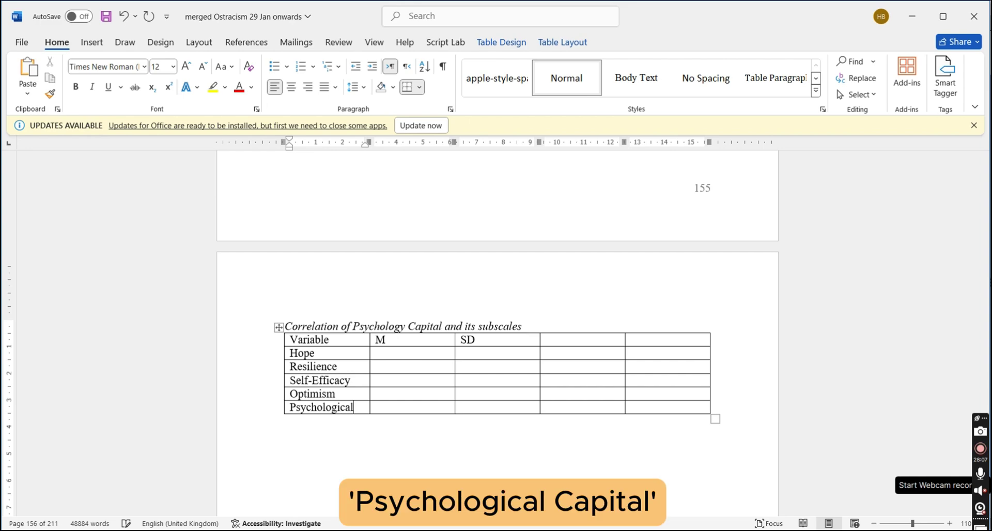
text( Capital)
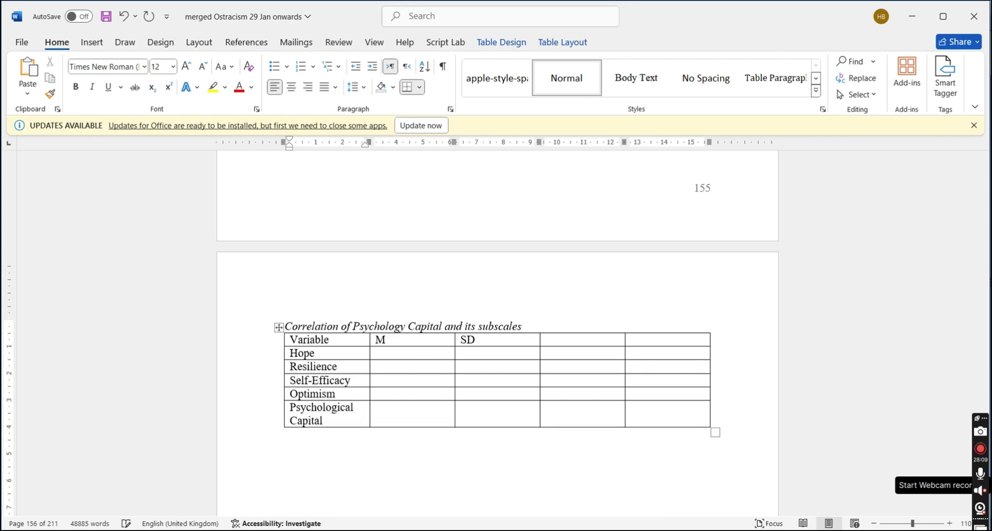
Examine the means of CPC and its subscales in the SPSS output and in the thesis's descriptive statistics table.
key(alt+Tab)
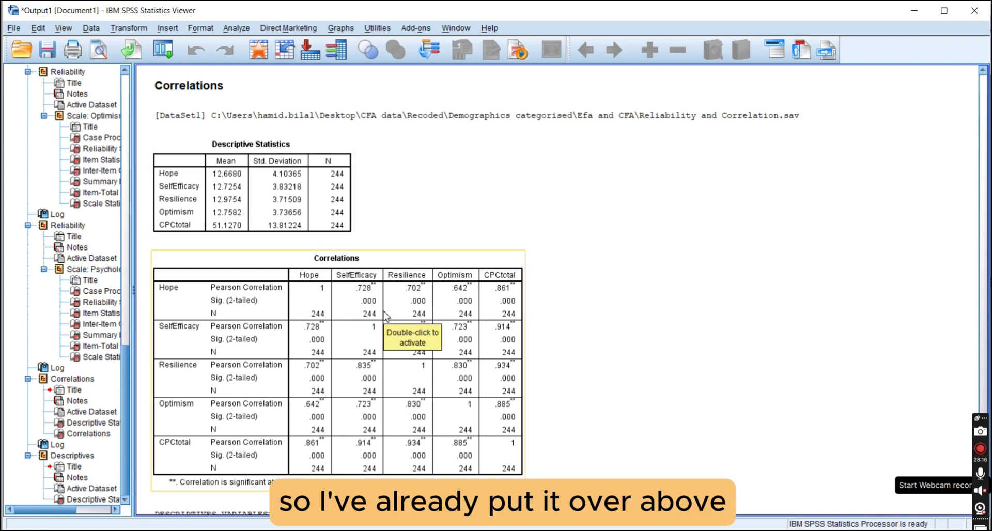
key(alt+Tab)
scroll(383, 311, up, 4)
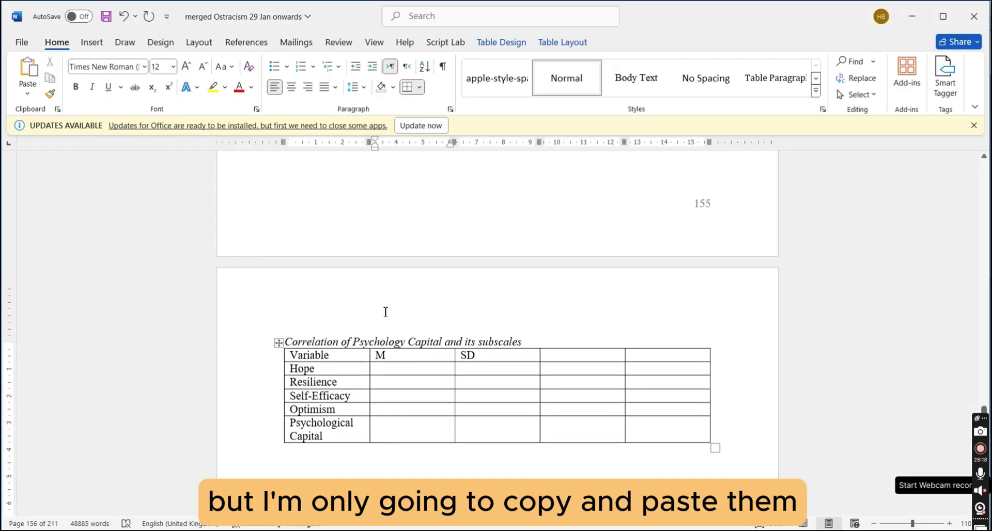
scroll(383, 311, down, 5)
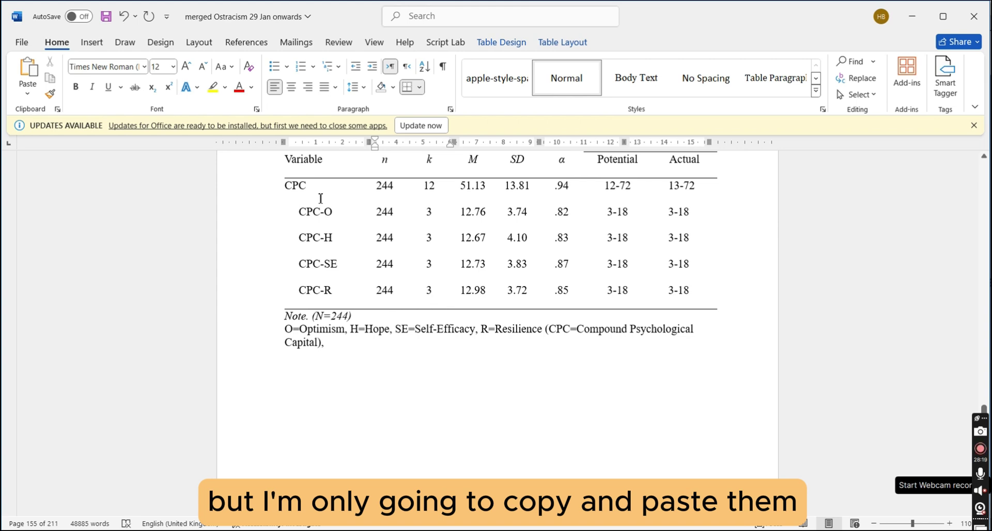
scroll(328, 211, down, 1)
scroll(323, 213, up, 1)
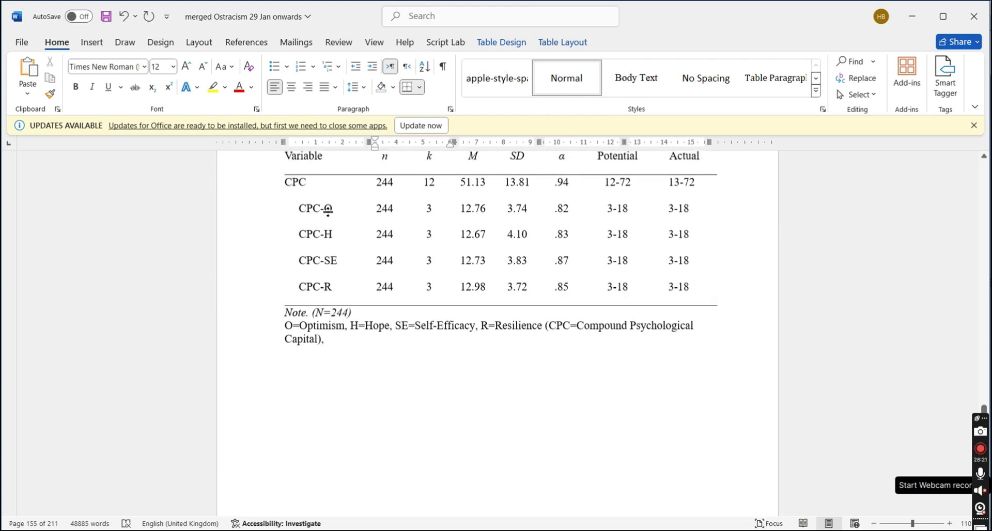
click(318, 192)
key(shift+Down)
key(shift+Down)
key(shift+Down)
key(shift+Down)
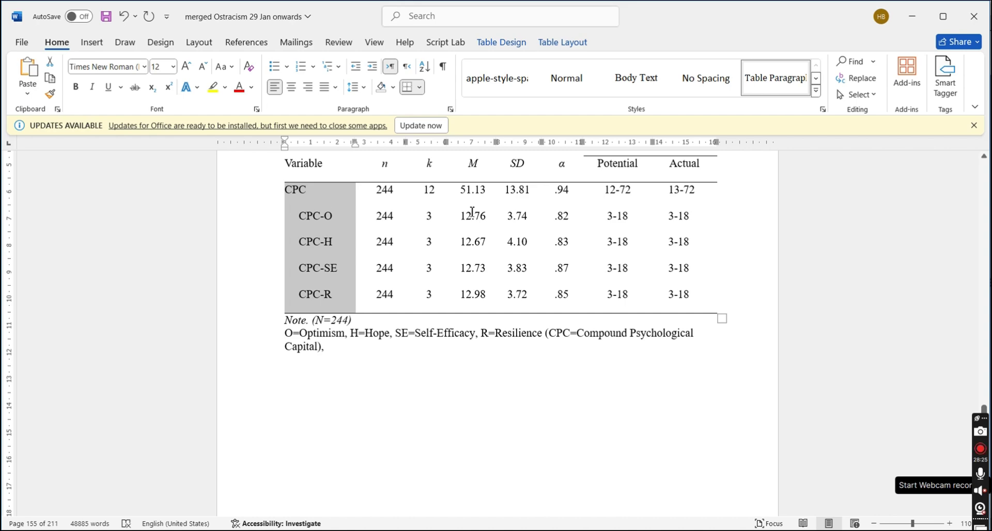
click(490, 194)
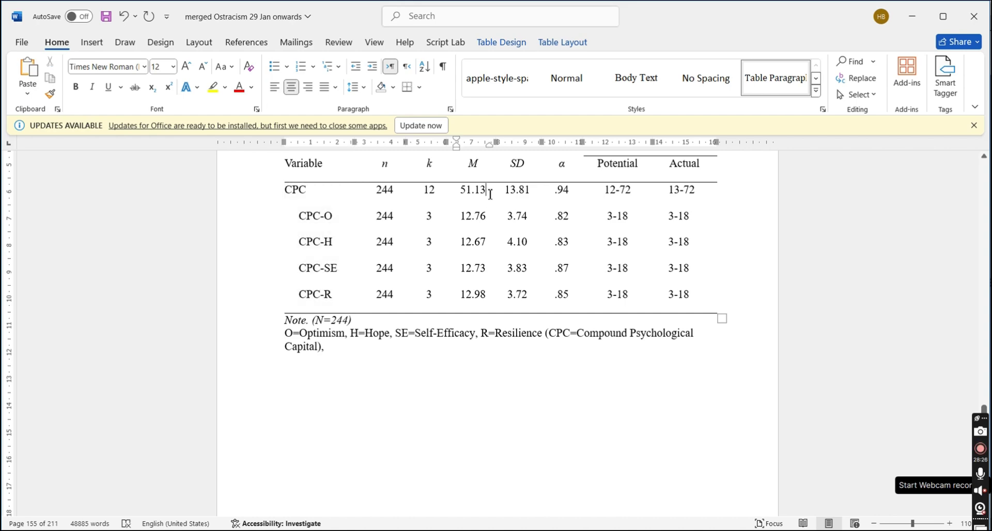
double_click(473, 191)
click(464, 193)
scroll(463, 195, down, 5)
scroll(463, 195, down, 5)
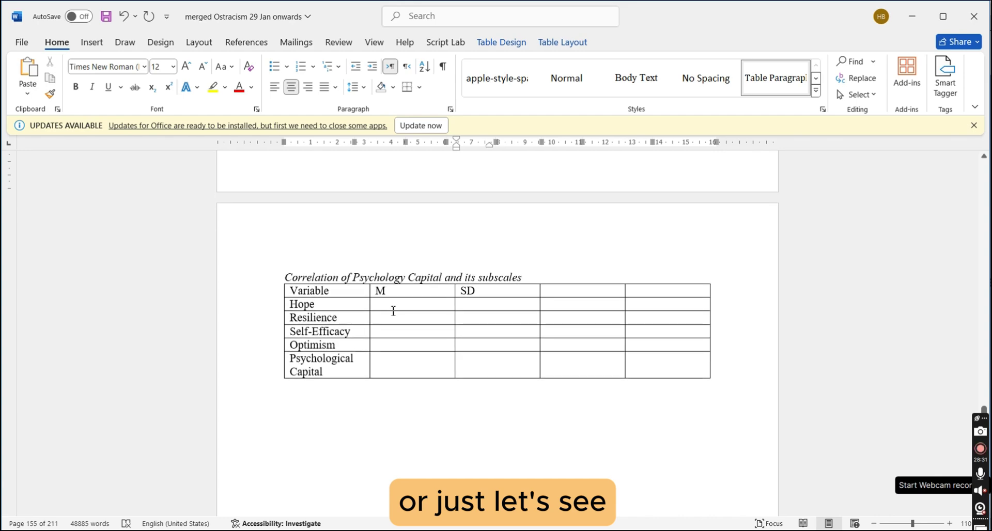
Enter the means from the SPSS output in the correlation table's M column: 12.67 for Hope and 12.98 for Resilience.
click(412, 305)
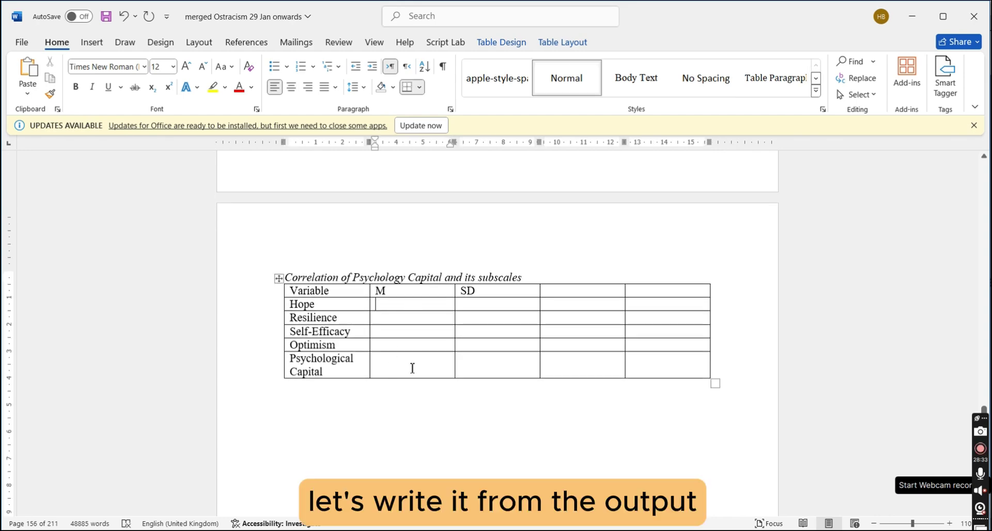
key(alt+Tab)
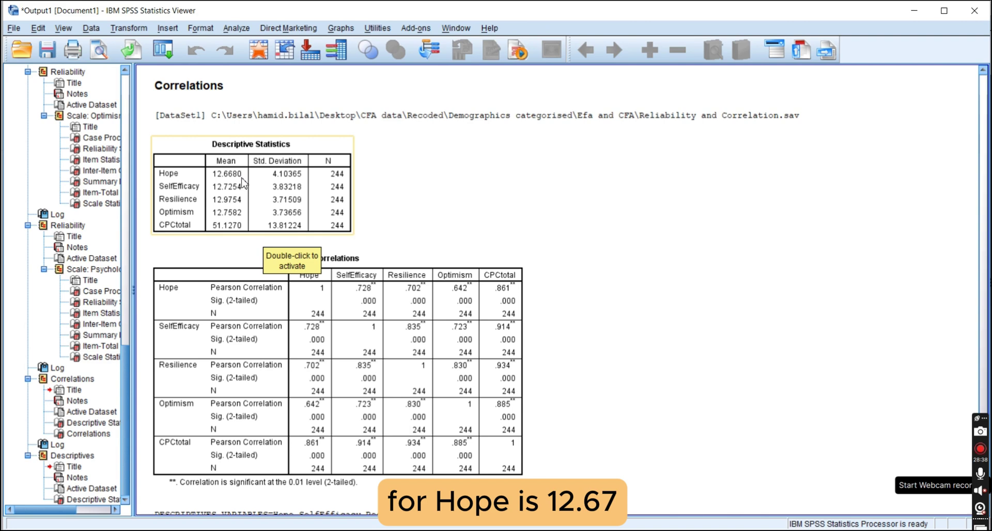
key(alt+Tab)
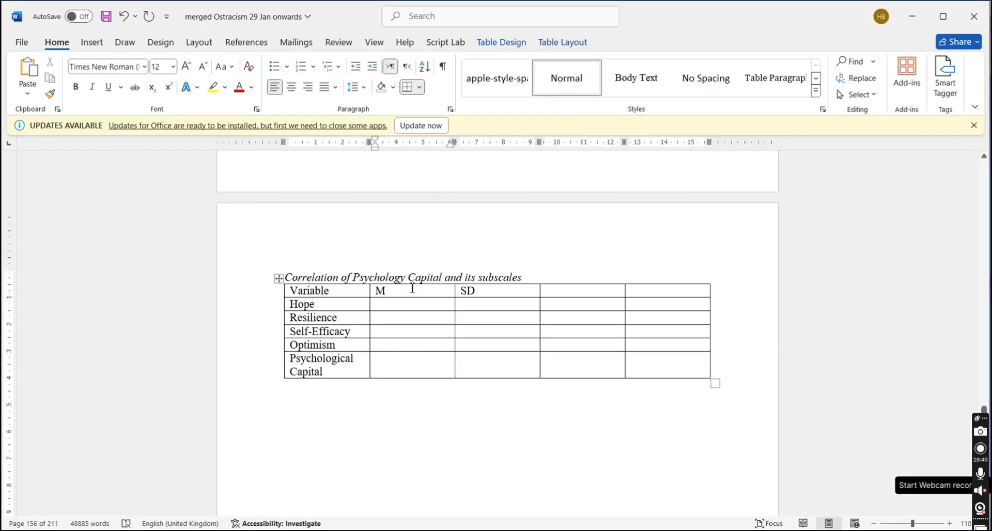
click(377, 303)
text(12.67)
key(alt+Tab)
click(265, 216)
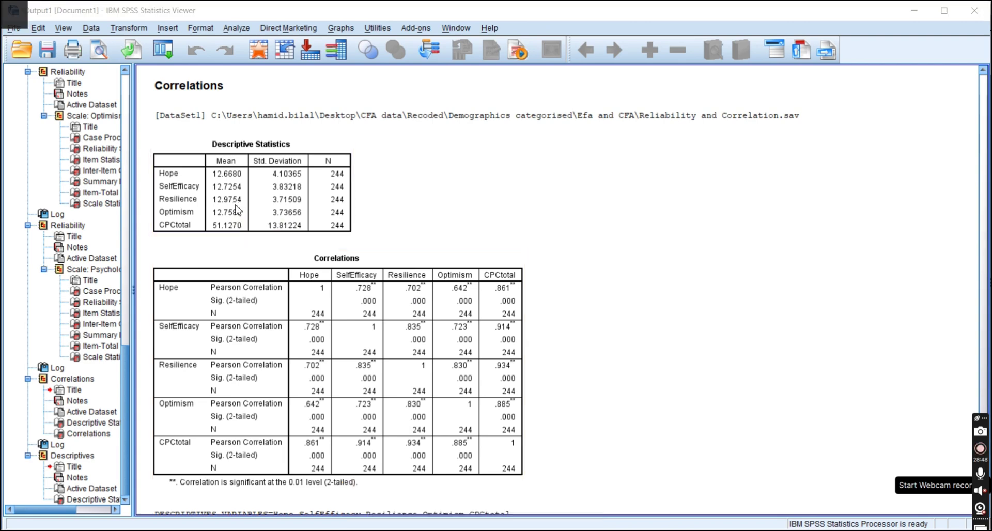
key(alt+Tab)
text(12.98)
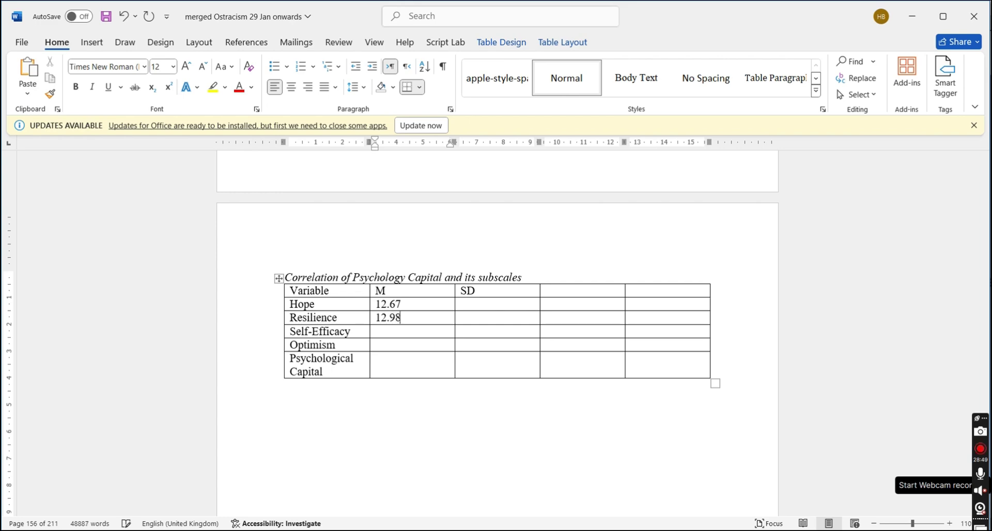
Enter the SPSS means 12.73 for Self-Efficacy and 12.76 for Optimism in the Word table's M column.
key(alt+Tab)
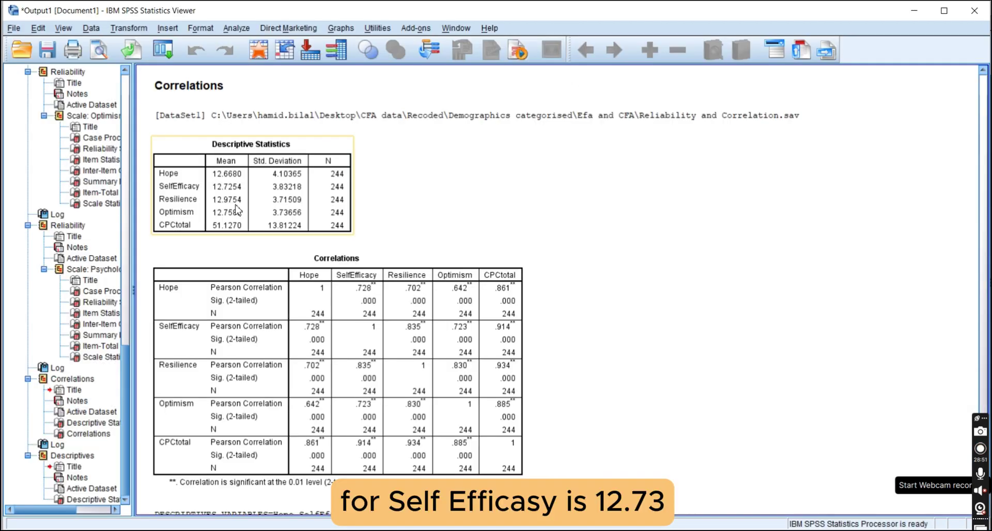
key(alt+Tab)
text(12.)
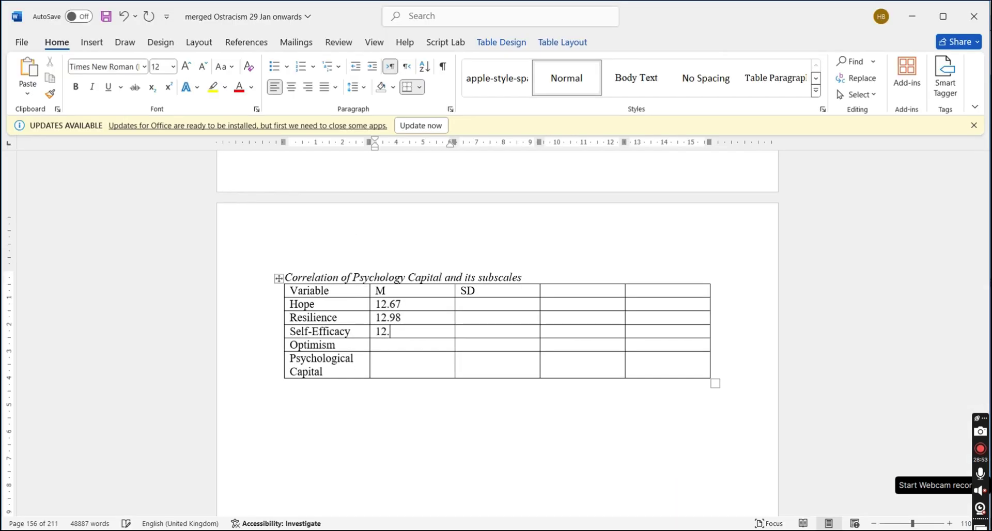
key(alt+Tab)
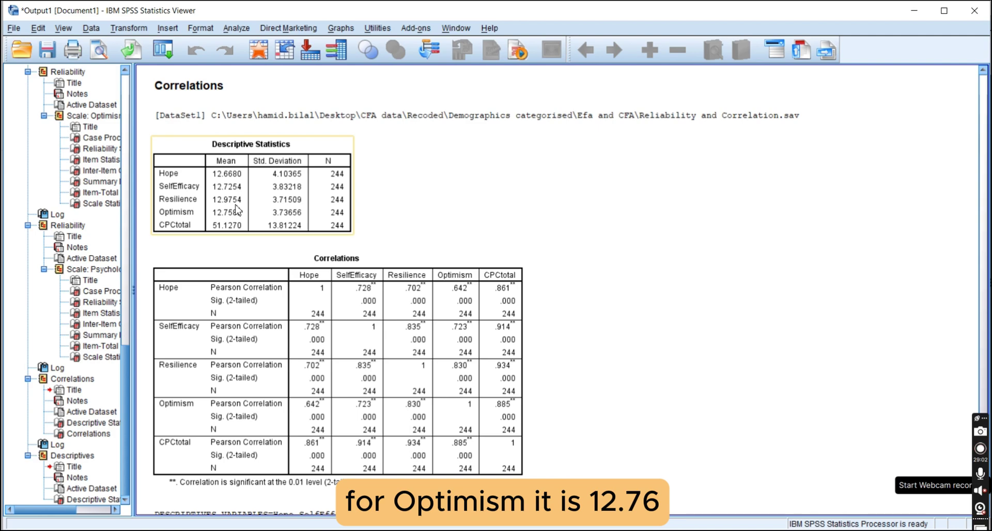
key(alt+Tab)
text(12.76)
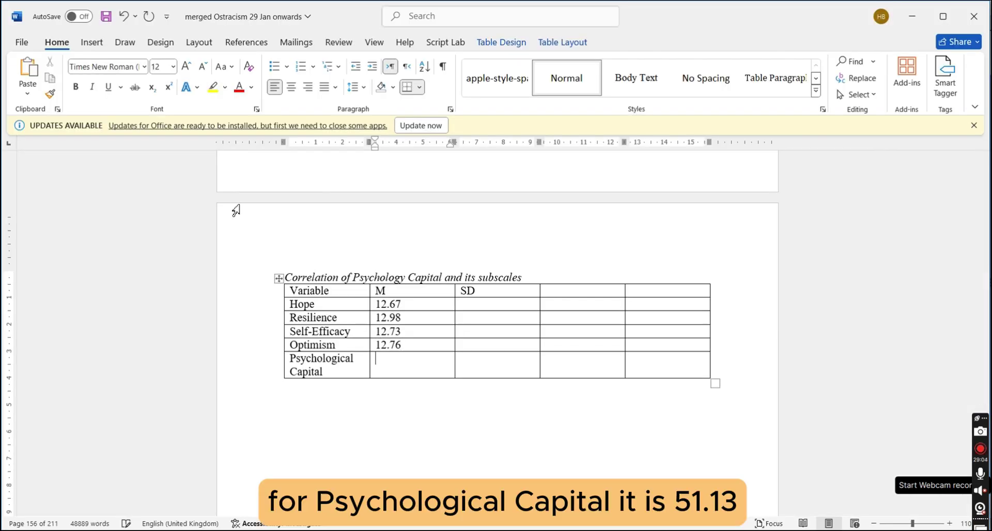
Check the CPCtotal mean in SPSS and enter 51.13 as the mean of Psychological Capital in the Word table.
key(alt+Tab)
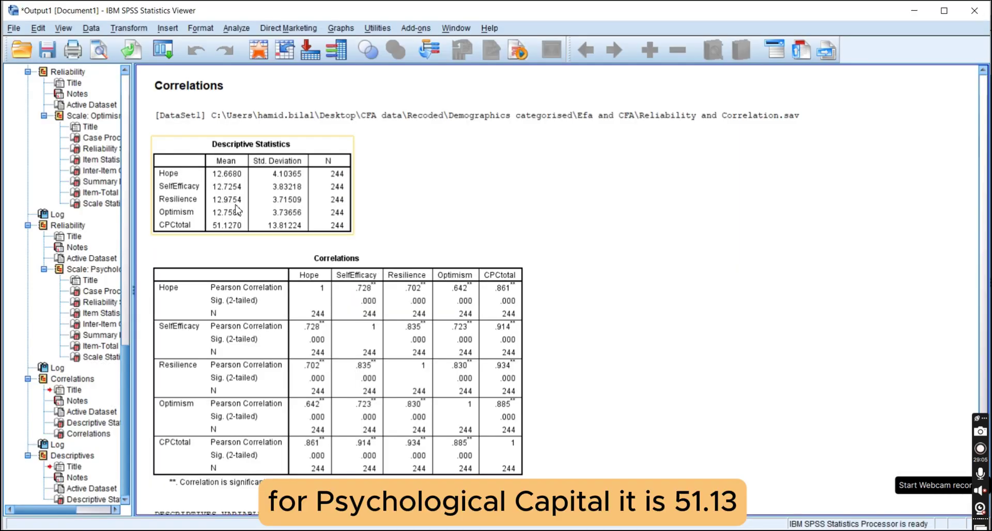
key(alt+Tab)
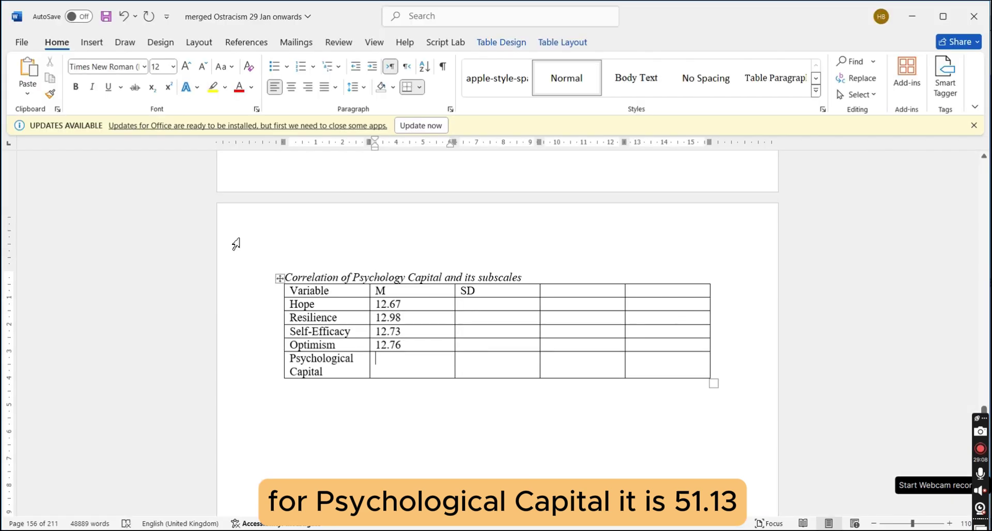
text(51.13)
key(Tab)
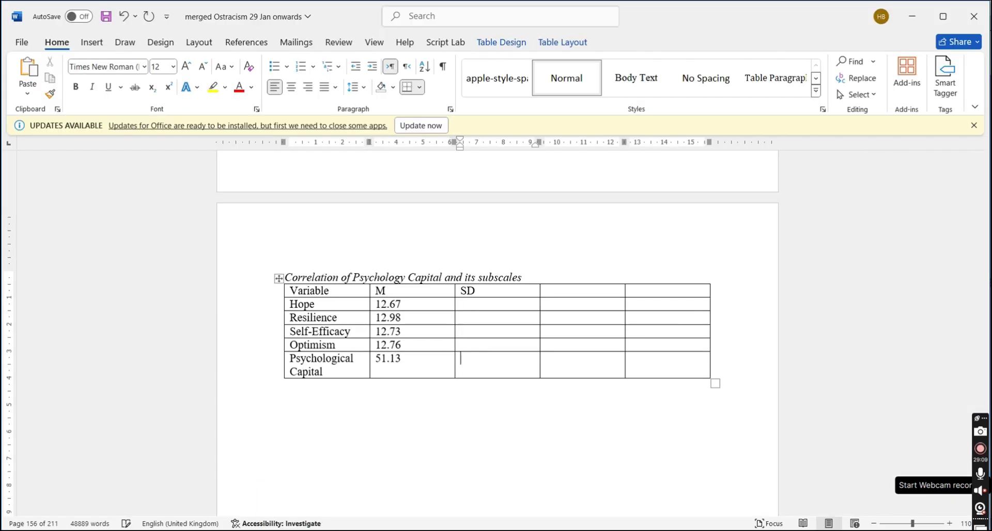
Enter the SPSS standard deviations in the Word table's SD column: 4.10 for Hope and 3.83 for Self-Efficacy.
key(alt+Tab)
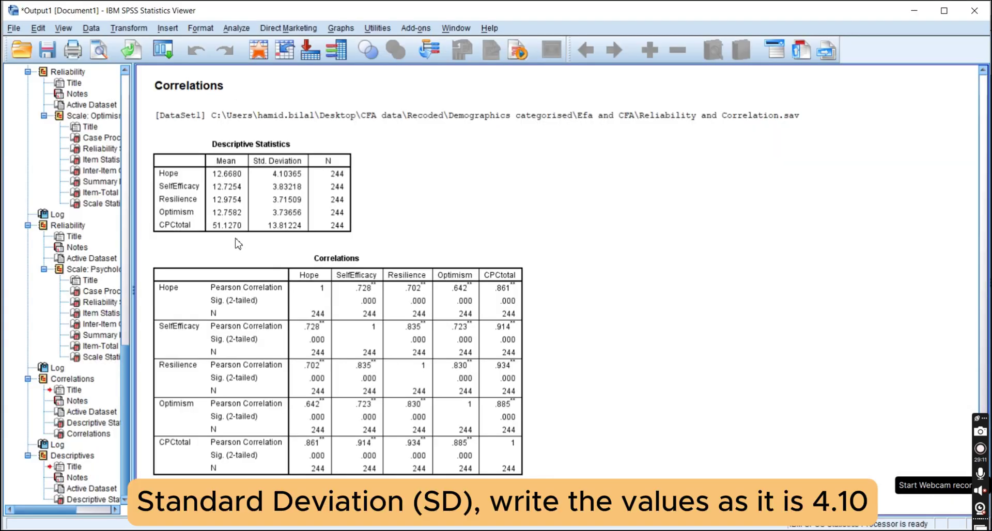
key(alt+Tab)
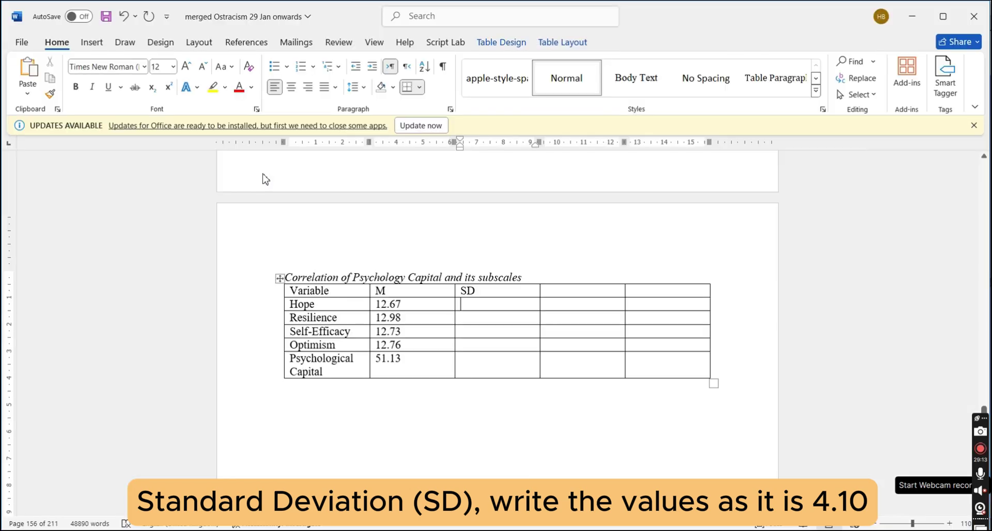
text(4.10)
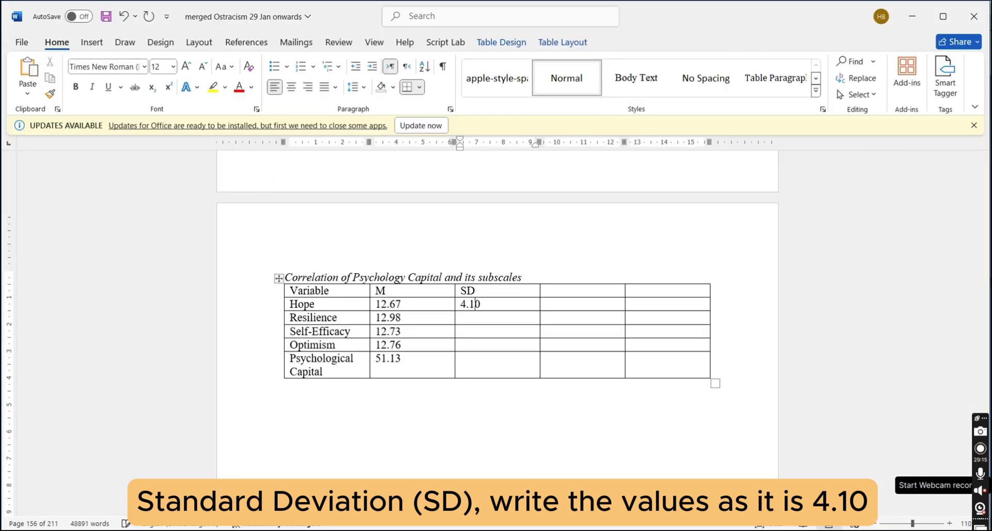
key(alt+Tab)
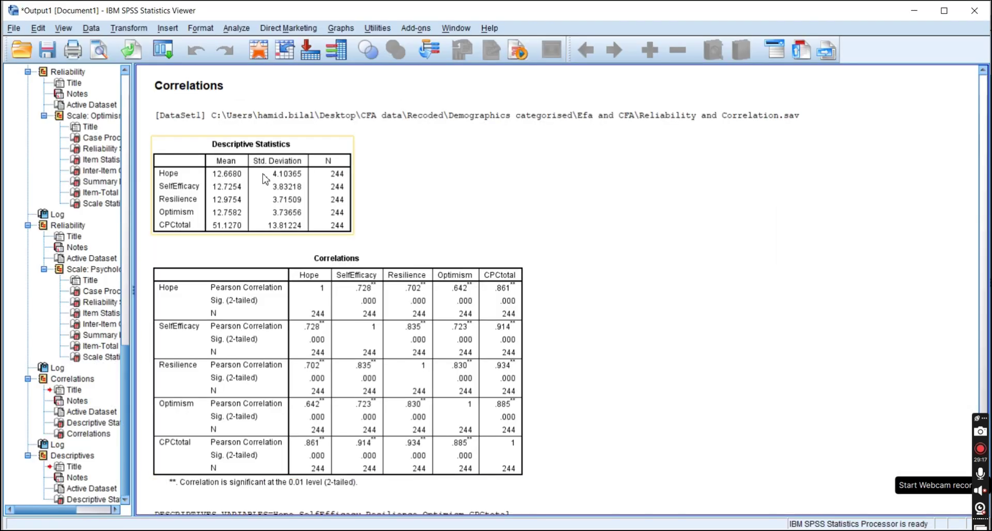
key(alt+Tab)
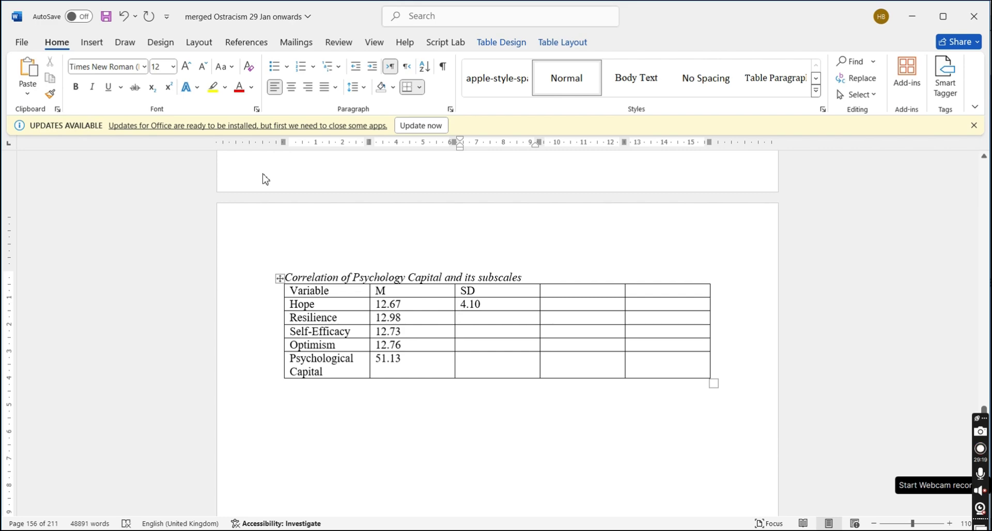
text(3.)
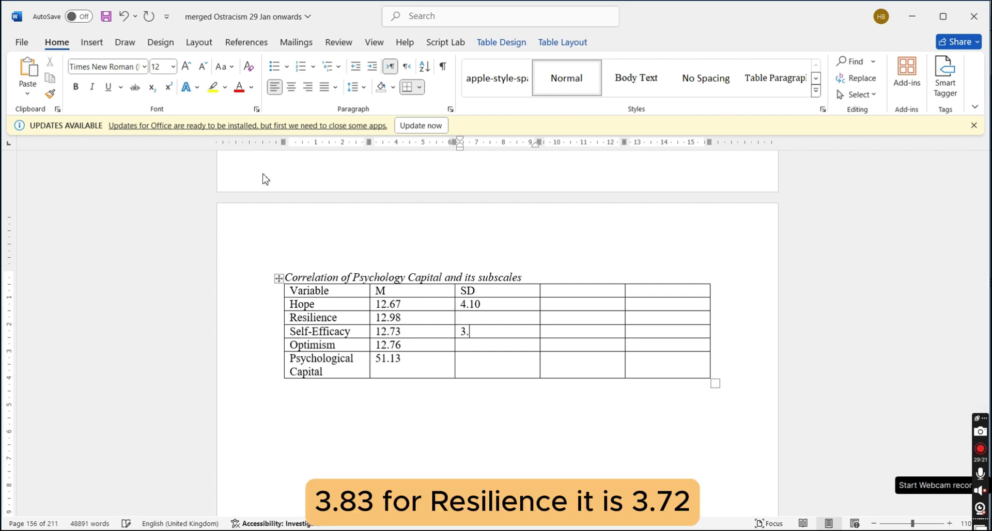
key(alt+Tab)
key(alt+Tab)
text(7)
text(83)
Enter the standard deviations from the SPSS output for Resilience, 3.72, and Optimism, 3.74, in the SD column.
key(alt+Tab)
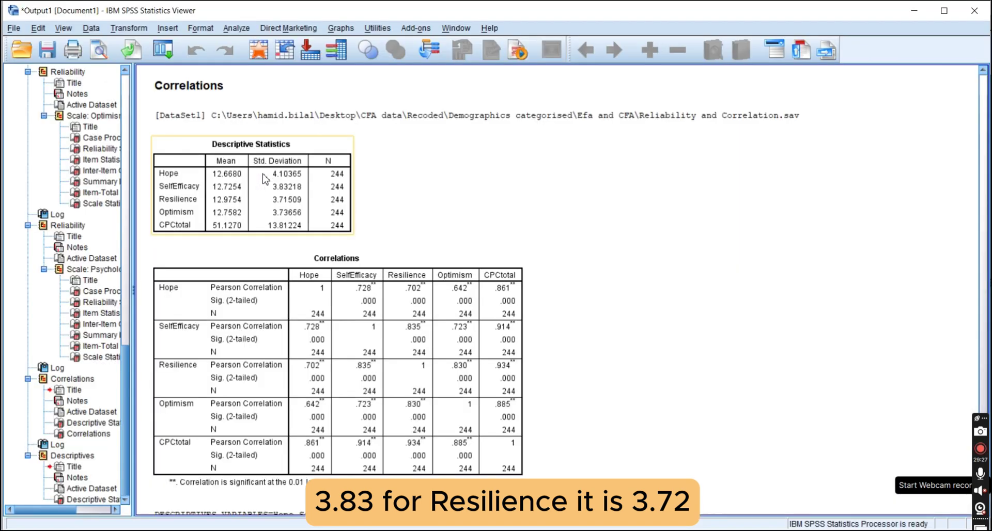
key(alt+Tab)
key(Up)
text(3.7)
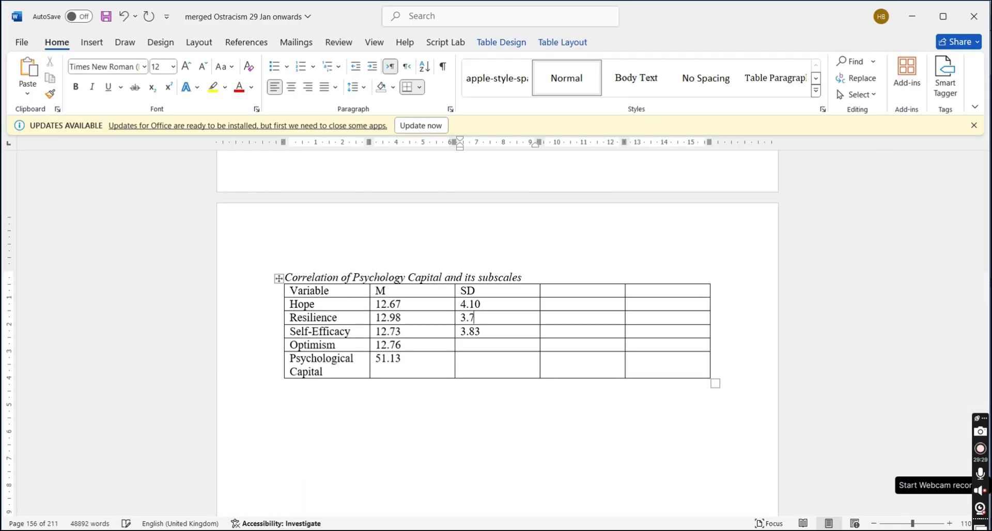
key(Down)
key(Down)
key(alt+Tab)
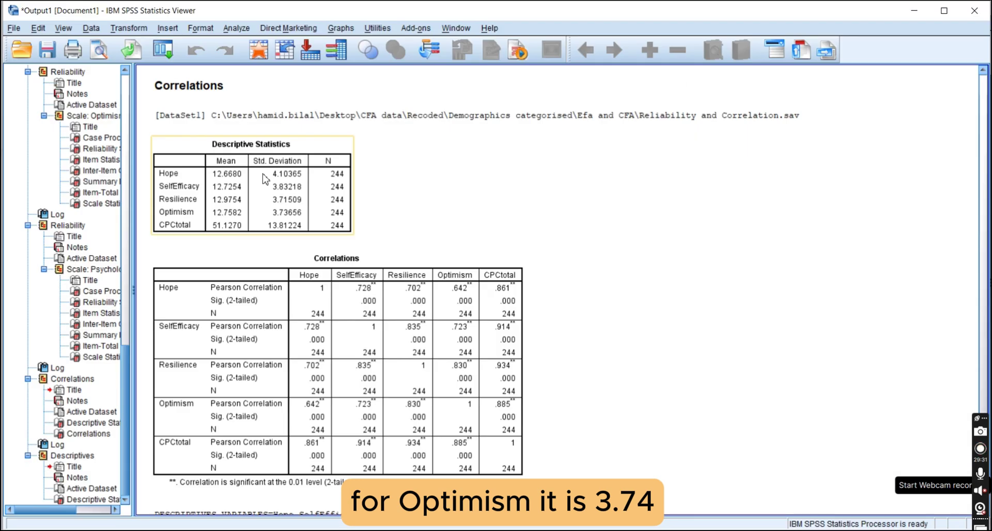
key(alt+Tab)
text(3)
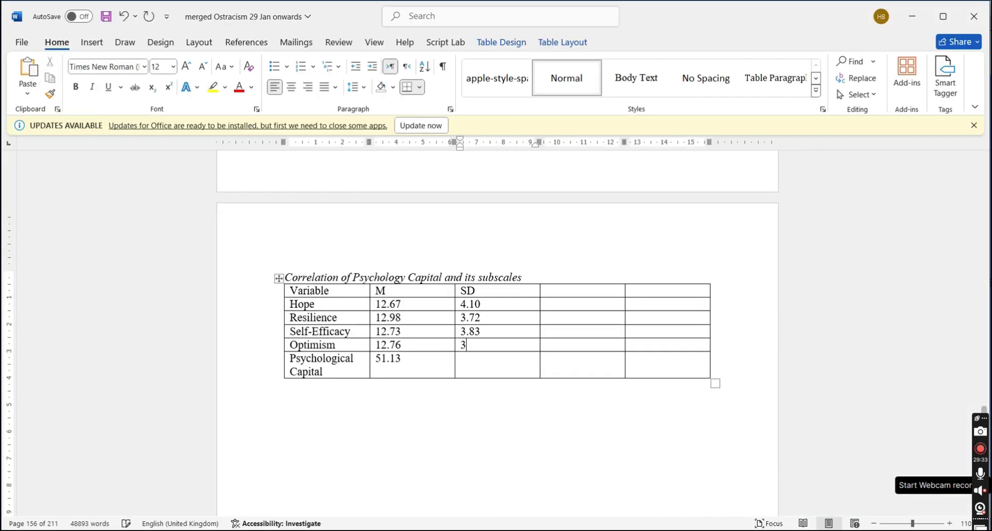
text(.74)
Check the CPCtotal standard deviation in SPSS and enter 13.81 as the SD of Psychological Capital in the Word table.
key(Down)
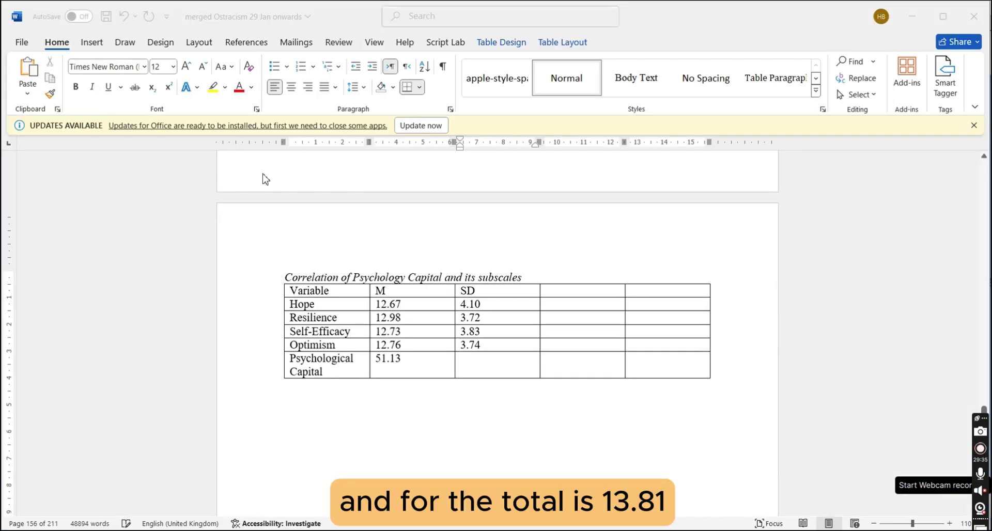
key(alt+Tab)
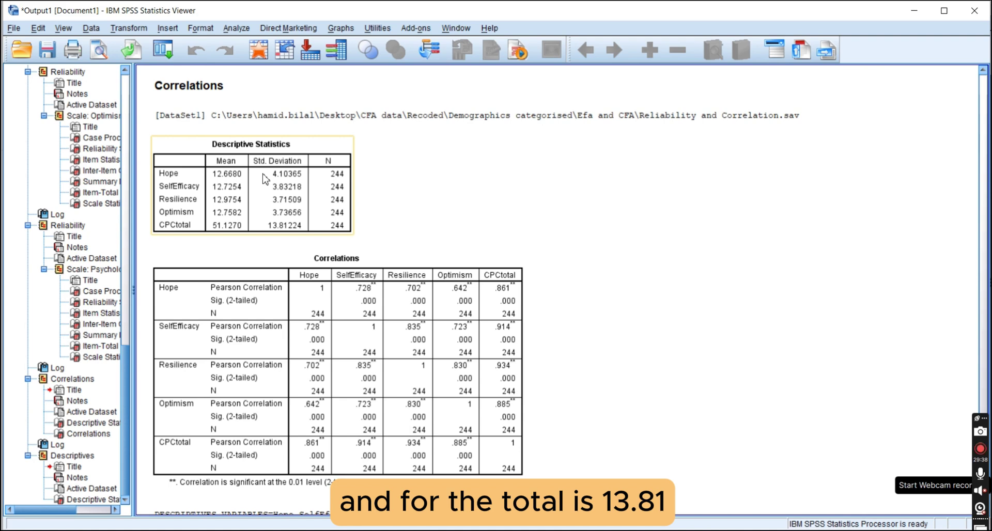
key(alt+Tab)
text(13.)
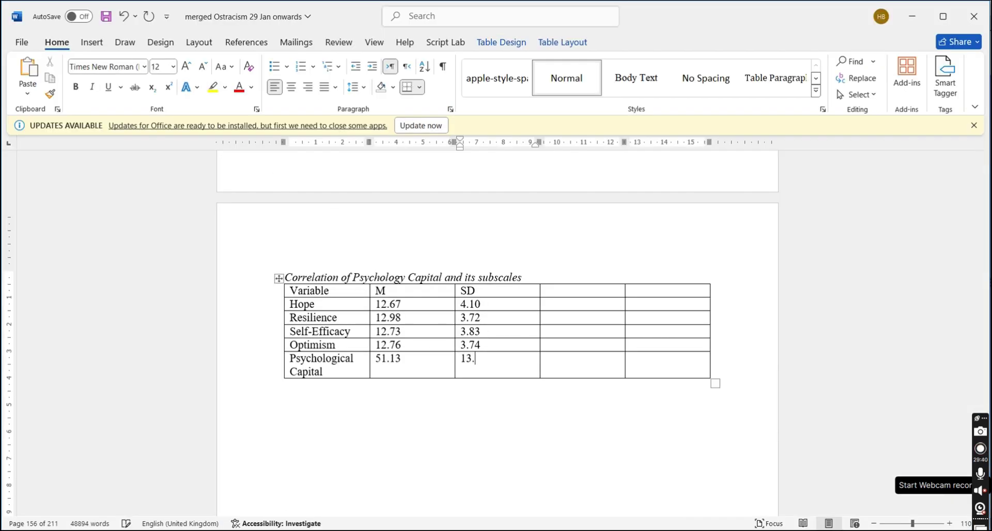
text(81)
key(Right)
key(Up)
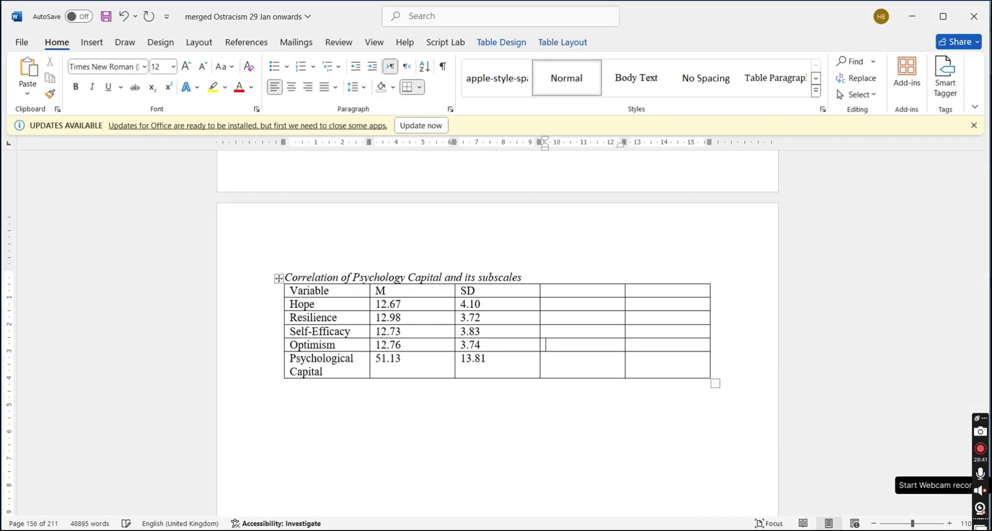
Format the five variable names from Hope to Psychological Capital as a numbered list that restarts at 1.
drag(545, 305, 340, 312)
click(338, 308)
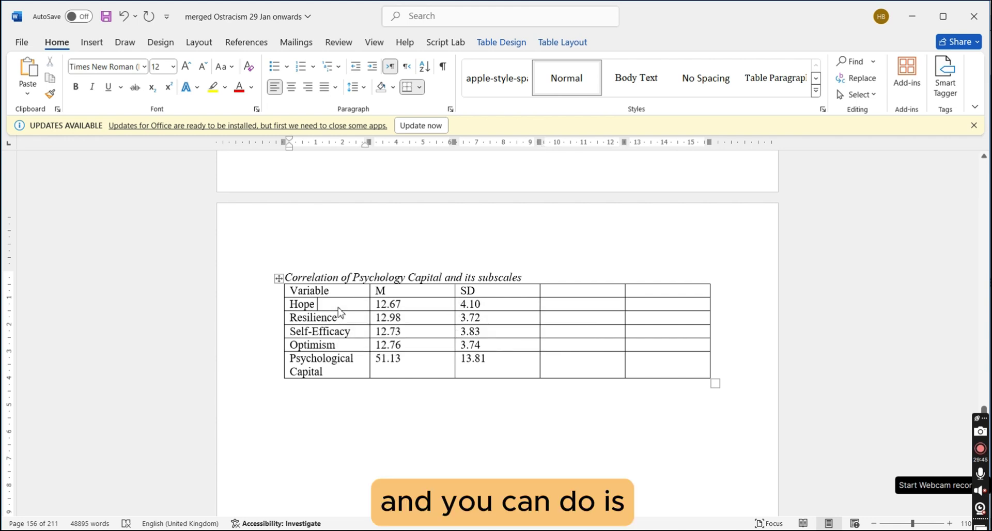
key(shift+Down)
key(shift+Down)
key(shift+Down)
key(shift+Down)
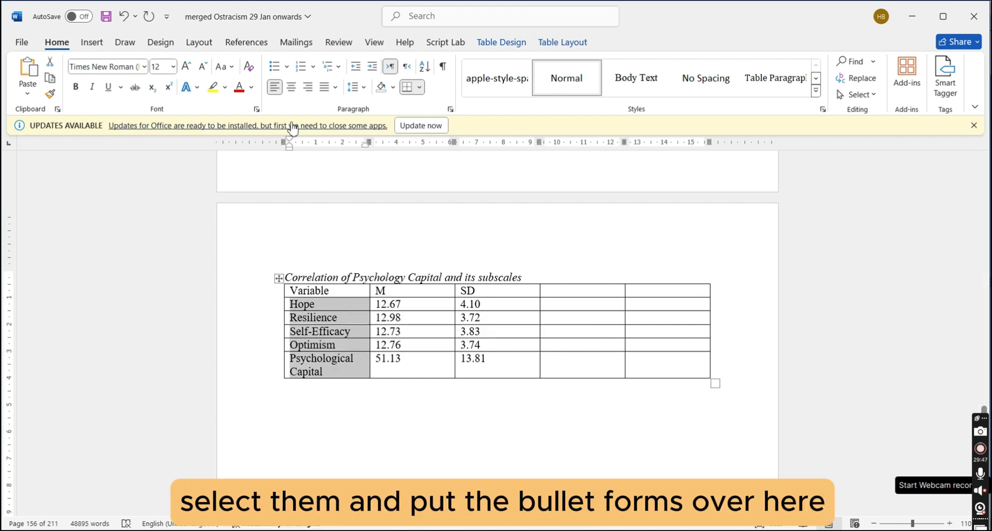
click(300, 66)
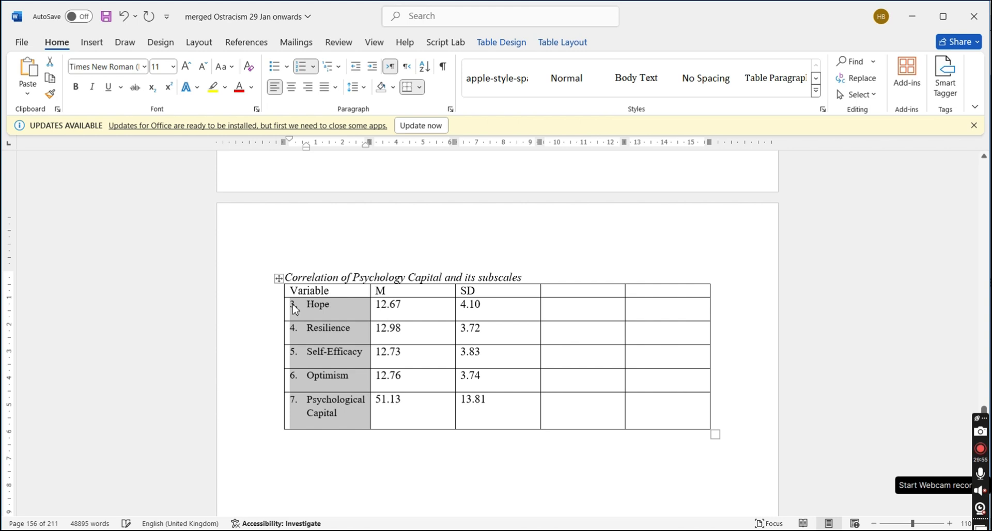
right_click(295, 310)
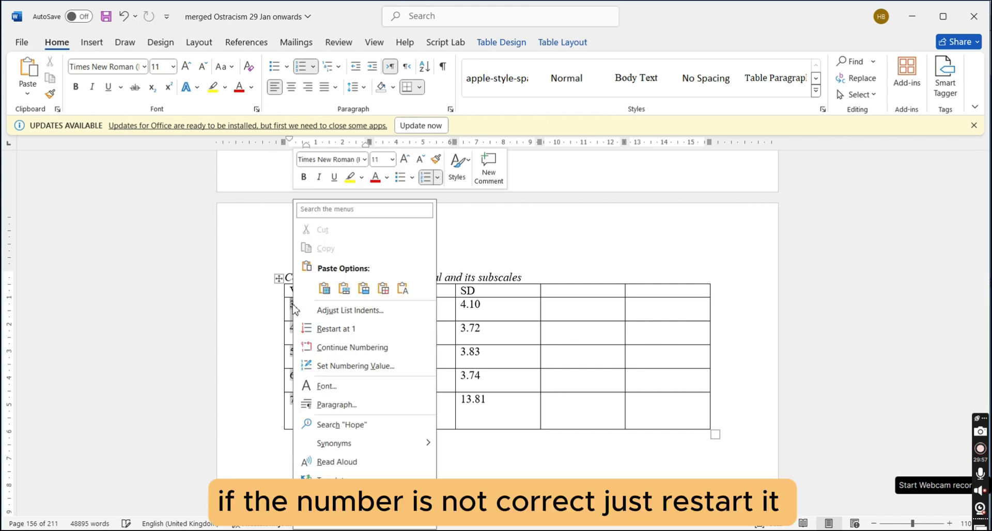
click(337, 329)
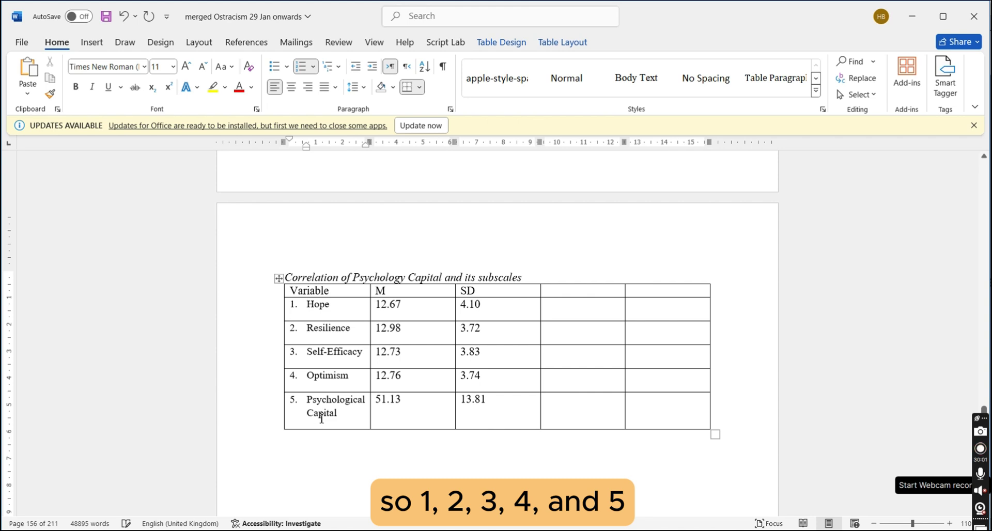
Label the two empty header cells after SD with 1 and 2.
click(587, 292)
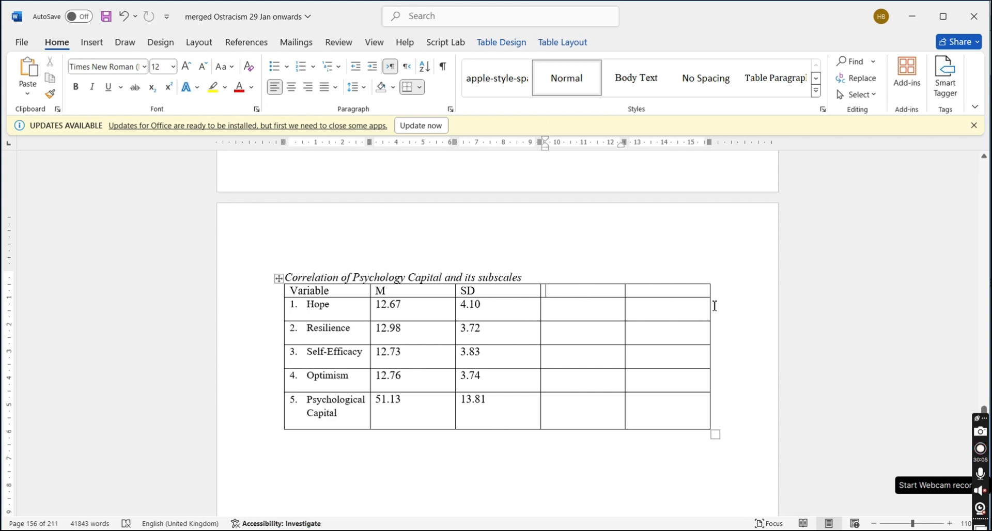
text(1)
key(Tab)
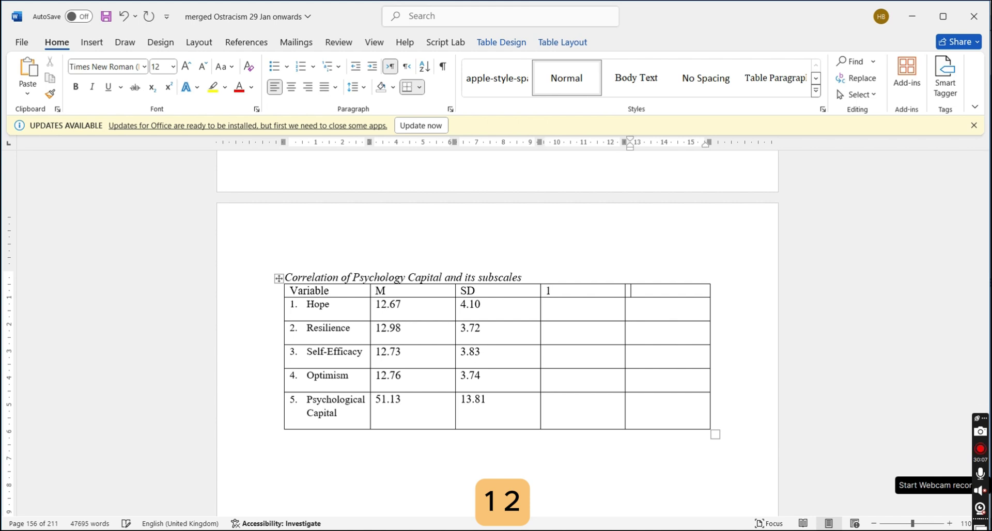
text(2)
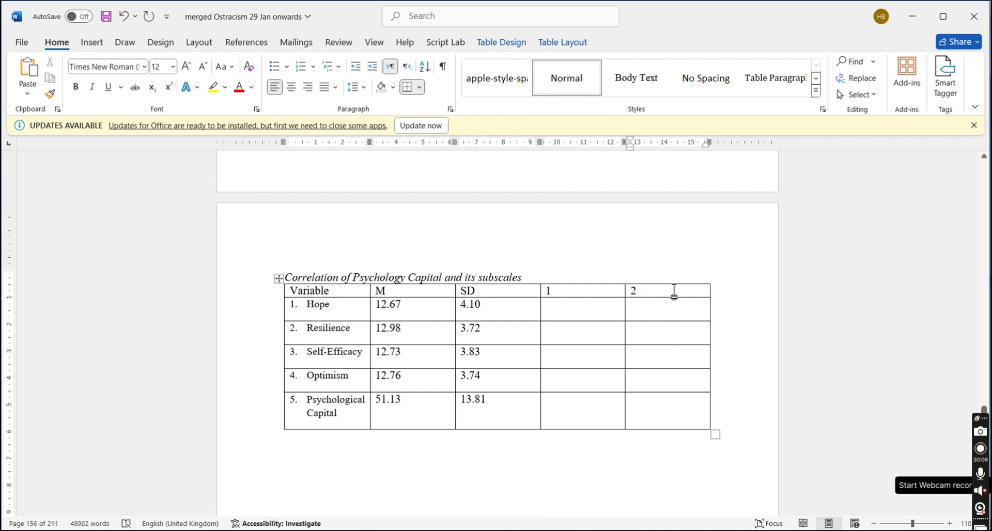
Insert three more columns to the right of column 2 in the correlation table.
right_click(673, 292)
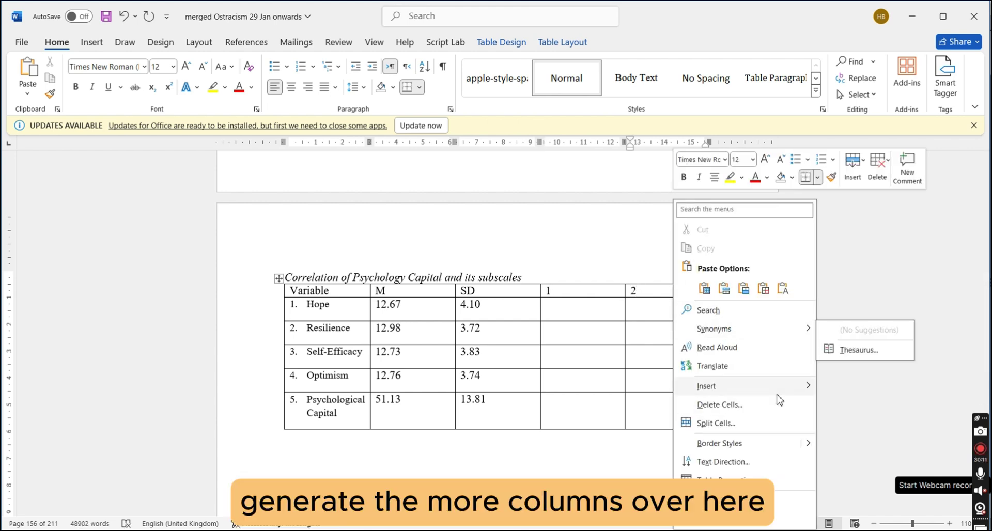
mouse_move(790, 394)
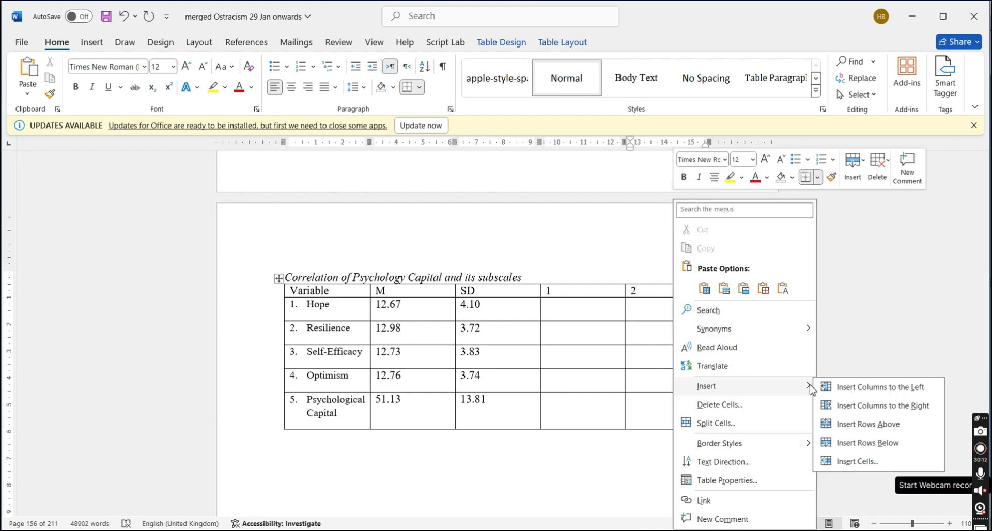
click(863, 407)
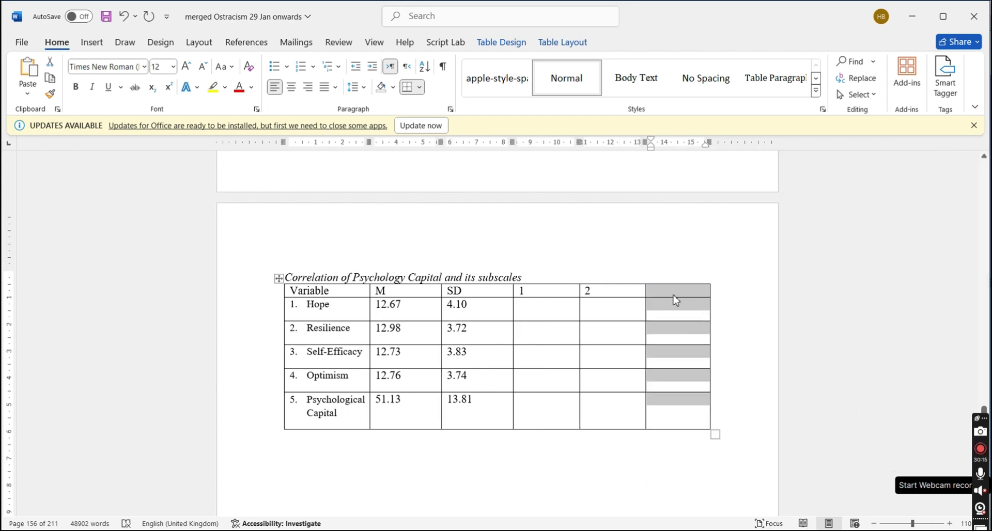
right_click(676, 296)
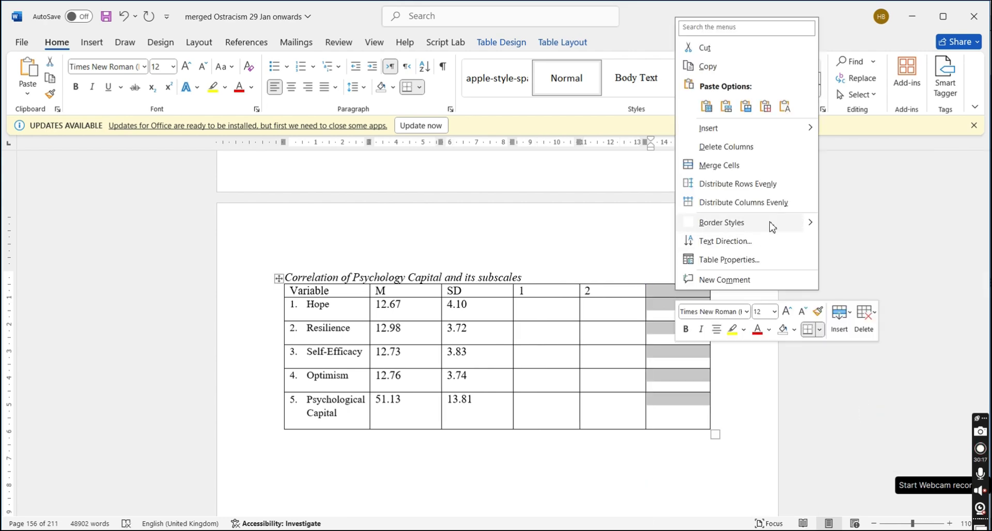
mouse_move(733, 129)
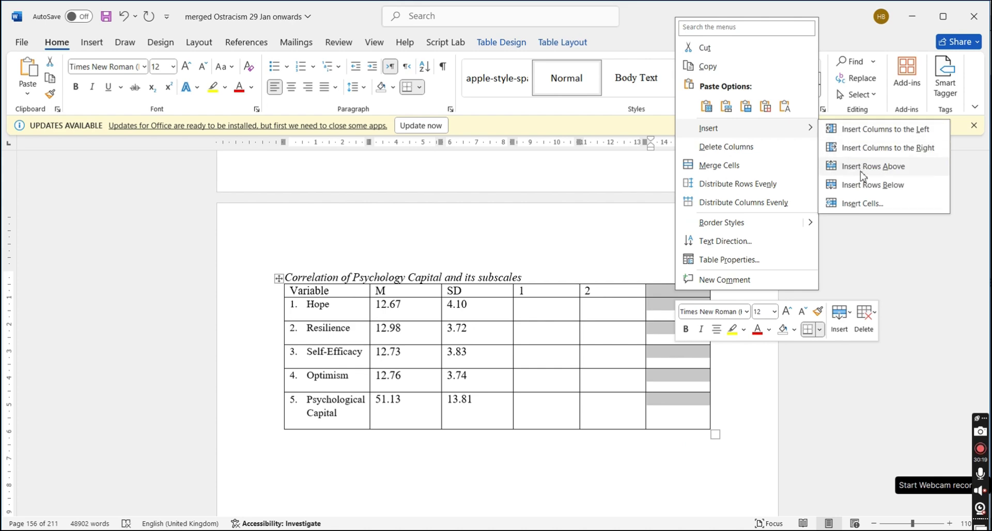
click(872, 149)
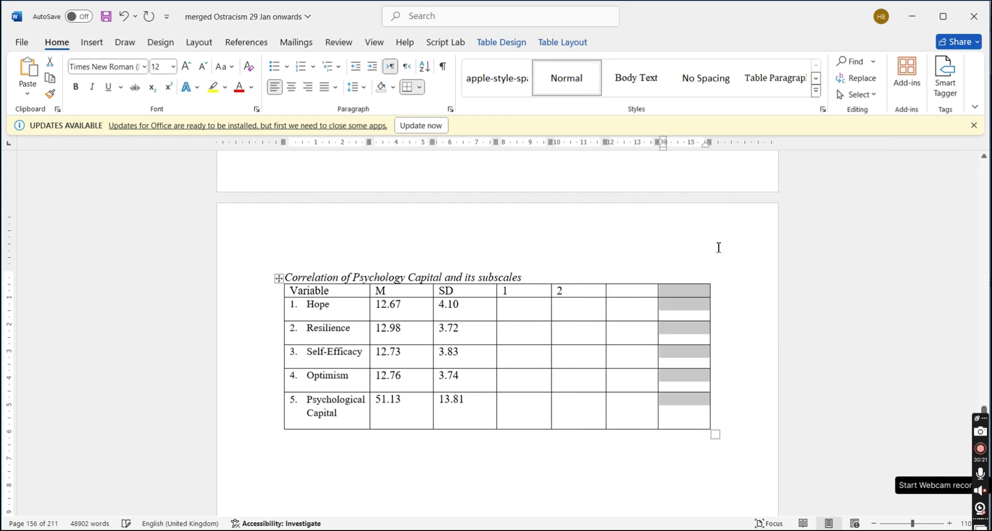
right_click(679, 295)
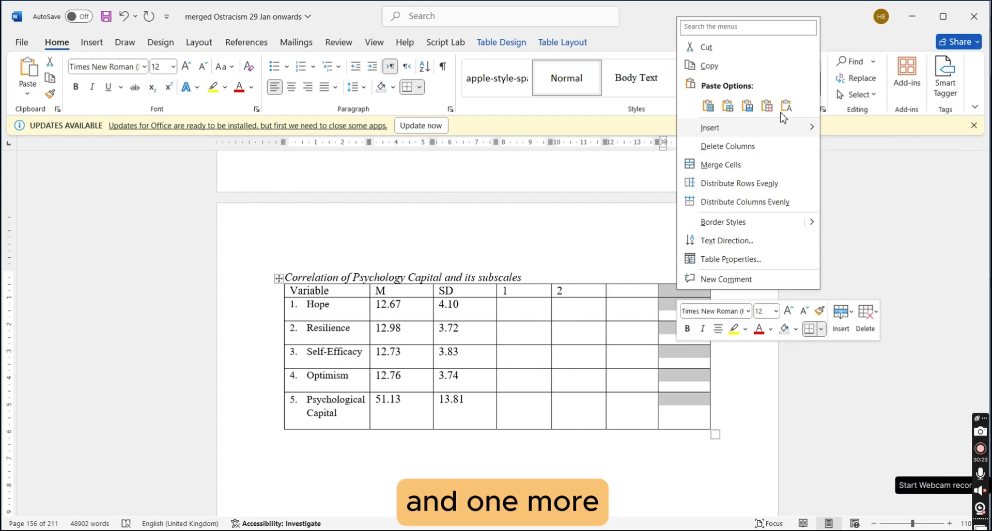
mouse_move(779, 130)
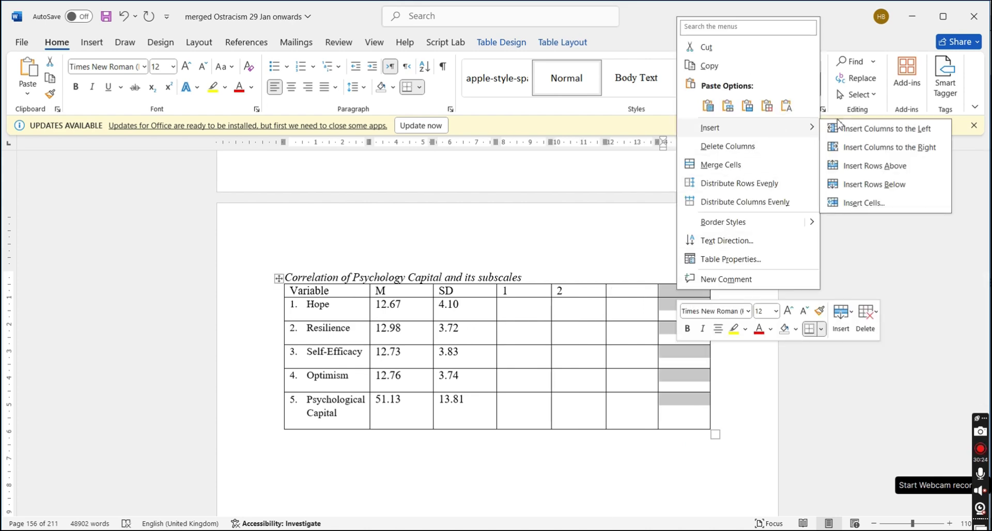
click(891, 147)
Label the headers of the three new columns 3, 4 and 5.
click(596, 291)
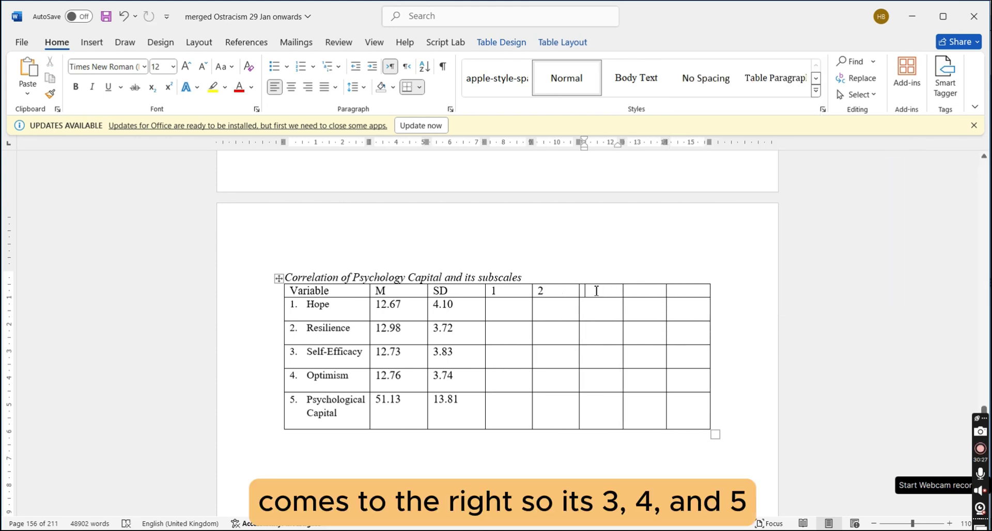
text(3)
key(Tab)
text(4)
key(Tab)
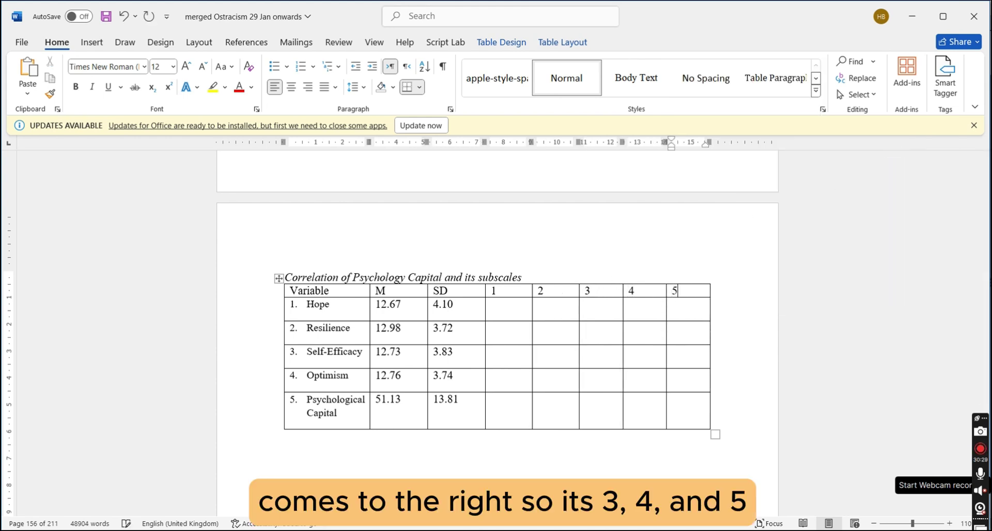
Fill the diagonal cells of the correlation matrix with dashes, from Hope in column 1 to Psychological Capital in column 5.
key(Left)
key(Left)
key(Left)
key(Left)
key(Left)
key(Left)
key(Left)
key(Left)
key(Down)
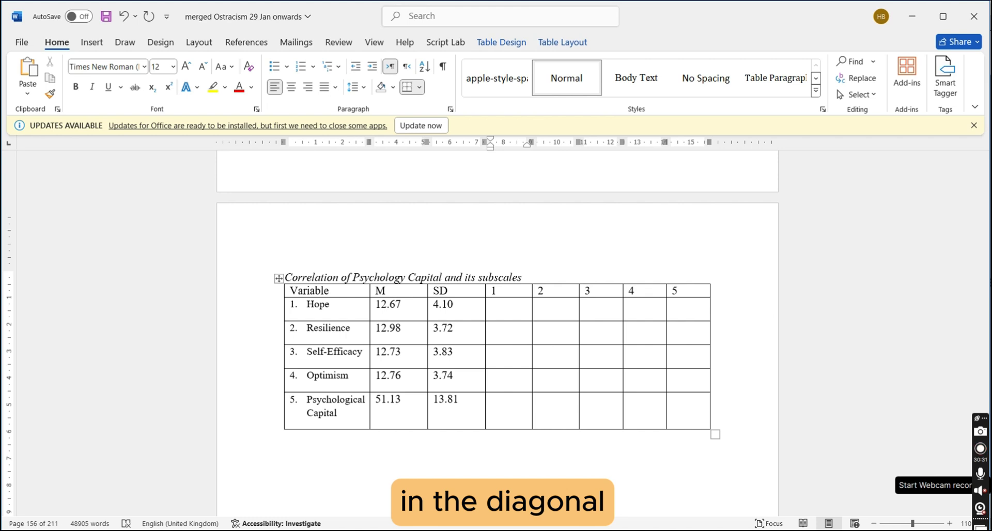
text(-)
key(Tab)
key(Tab)
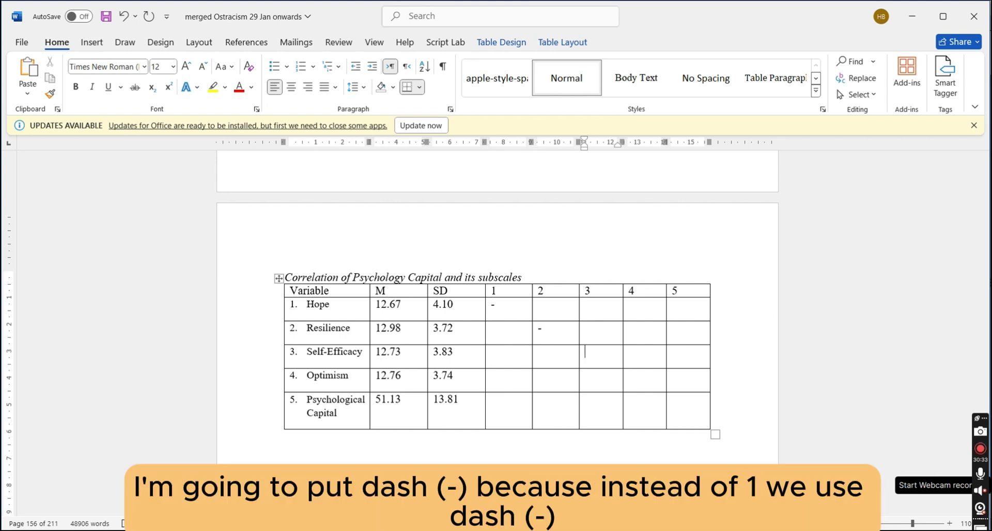
text(-)
key(Tab)
key(Down)
text(-)
key(Tab)
key(Down)
click(537, 304)
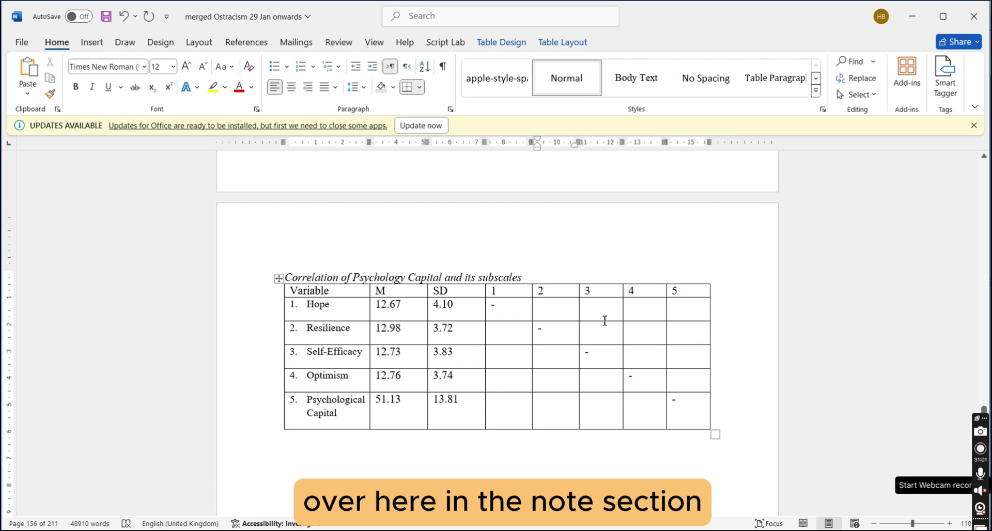
key(alt+Tab)
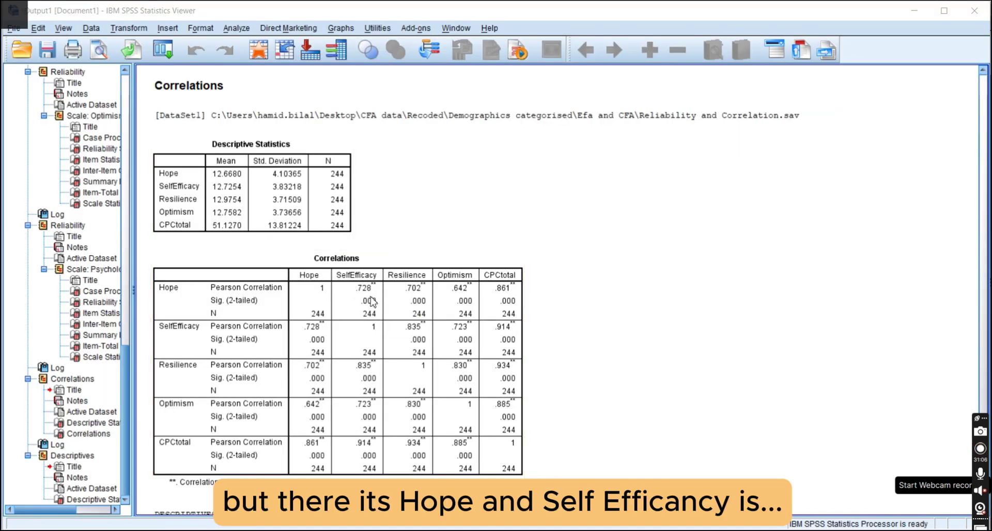
key(alt+Tab)
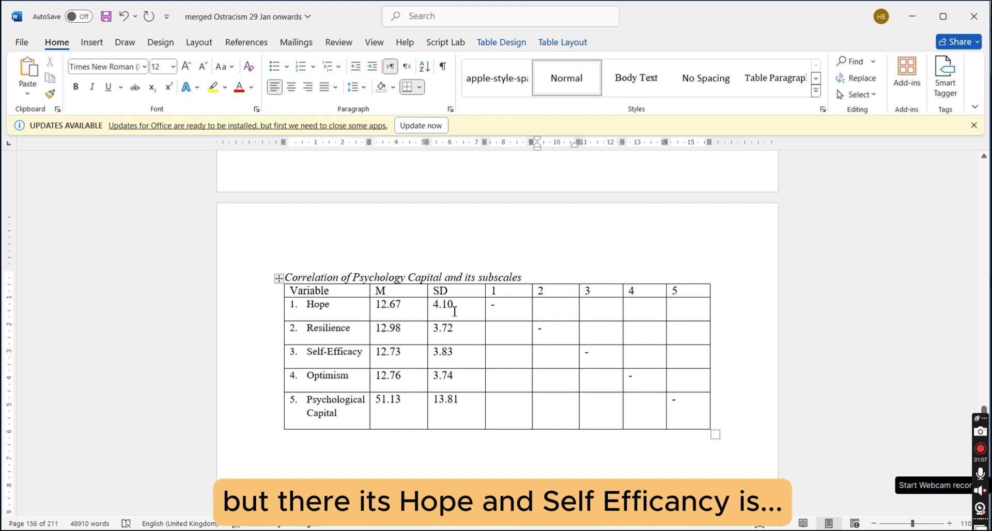
key(Tab)
text(.)
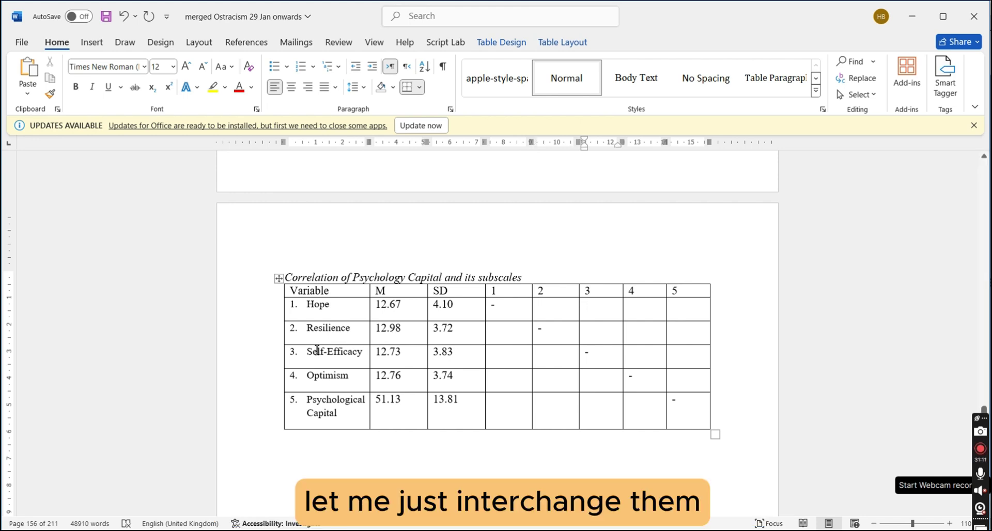
Move the Resilience row directly below the Self-Efficacy row in the correlation table and remove the leftover blank row.
click(276, 337)
key(ctrl+c)
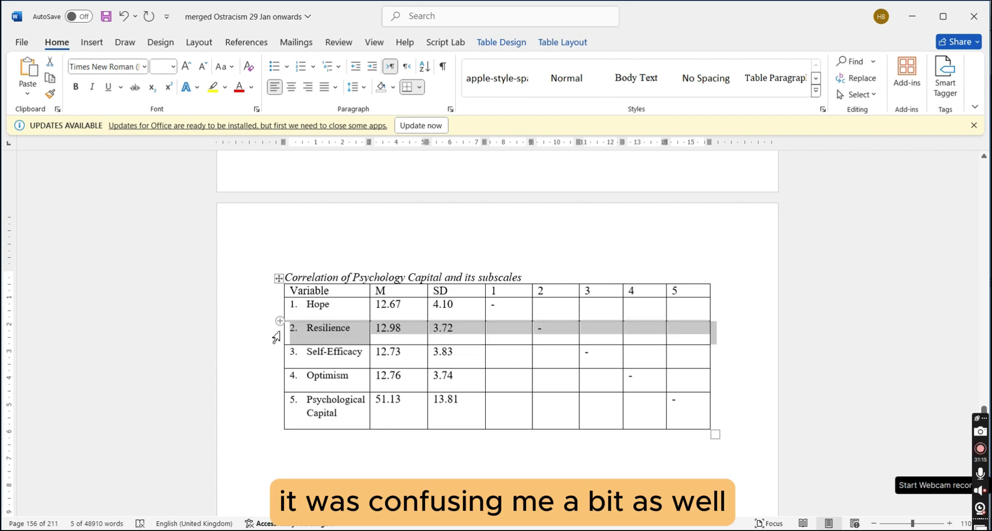
key(BackSpace)
right_click(318, 340)
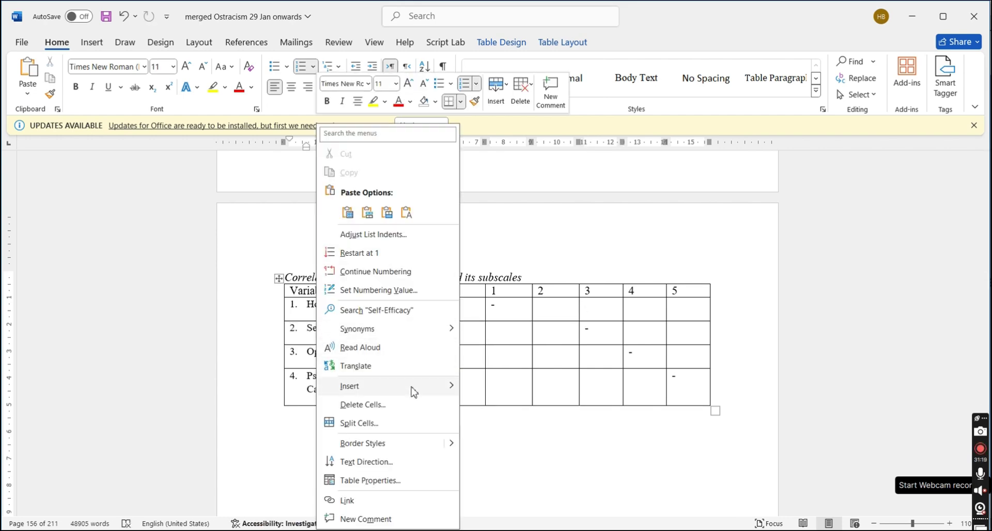
mouse_move(410, 387)
click(518, 443)
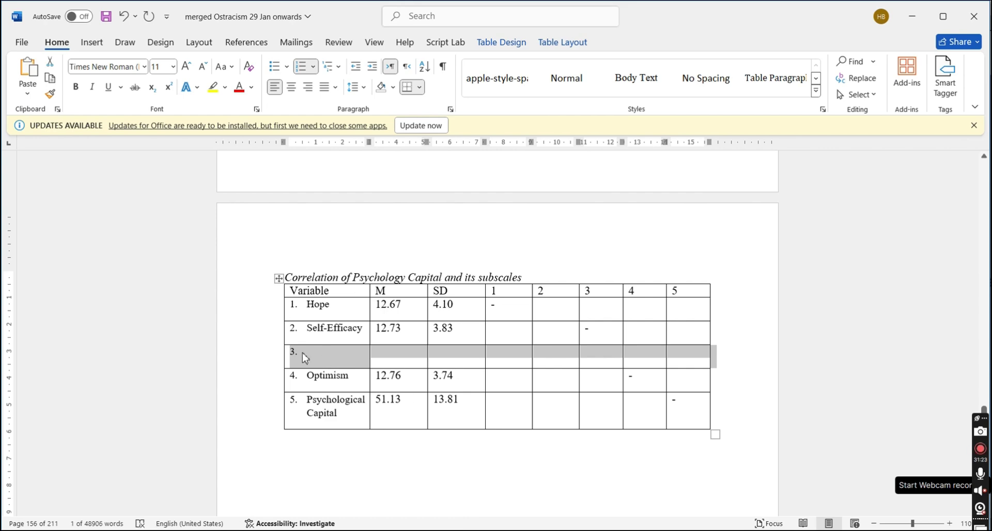
key(ctrl+v)
click(262, 382)
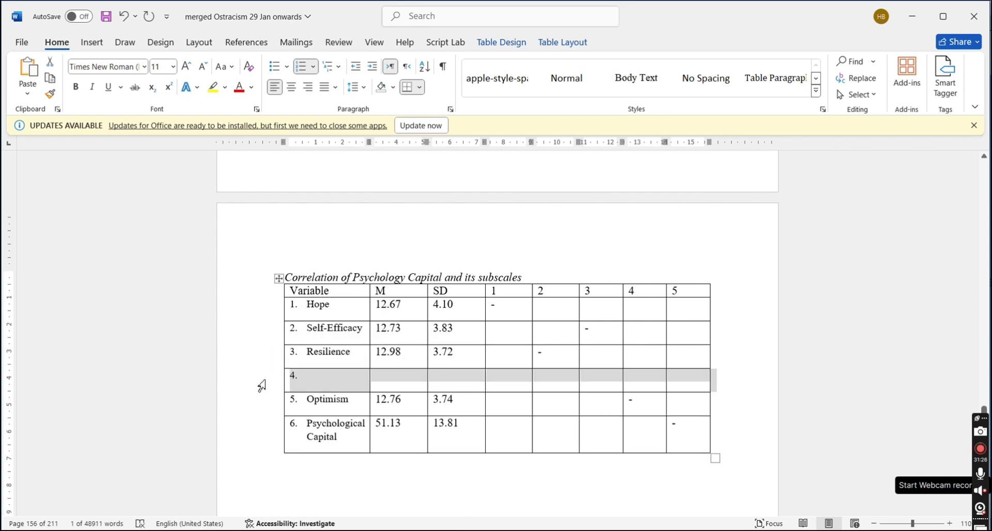
key(BackSpace)
Check the variable order against the SPSS output and realign the diagonal dashes: Self-Efficacy in column 2, Resilience in column 3.
key(alt+Tab)
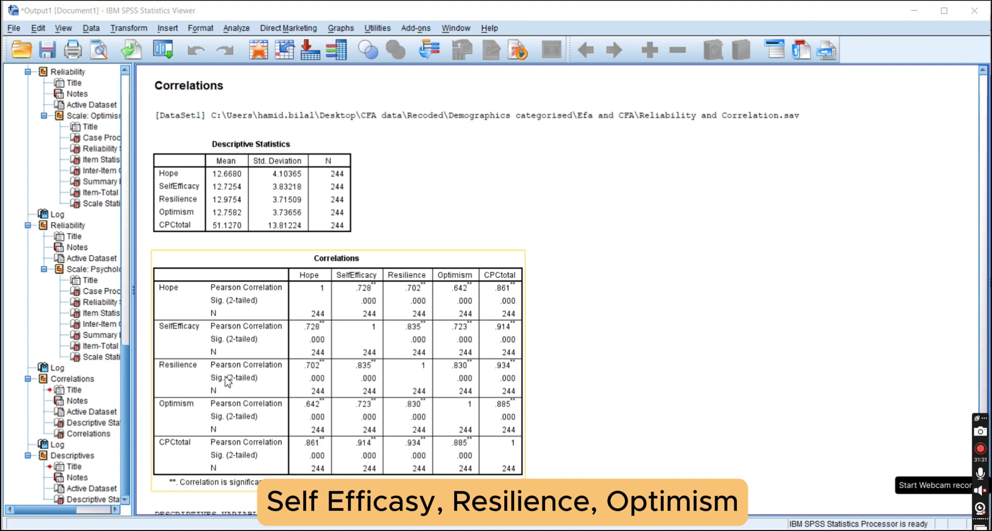
key(alt+Tab)
click(554, 317)
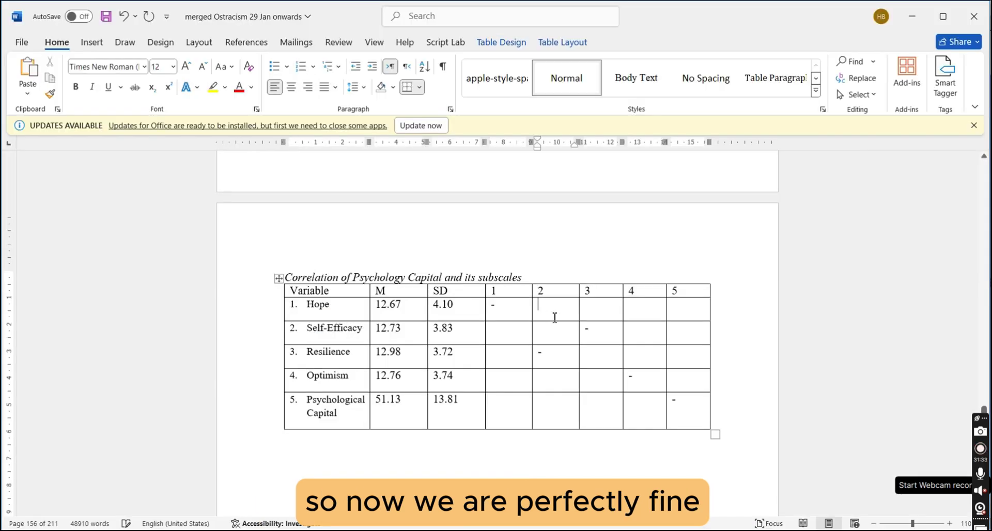
key(BackSpace)
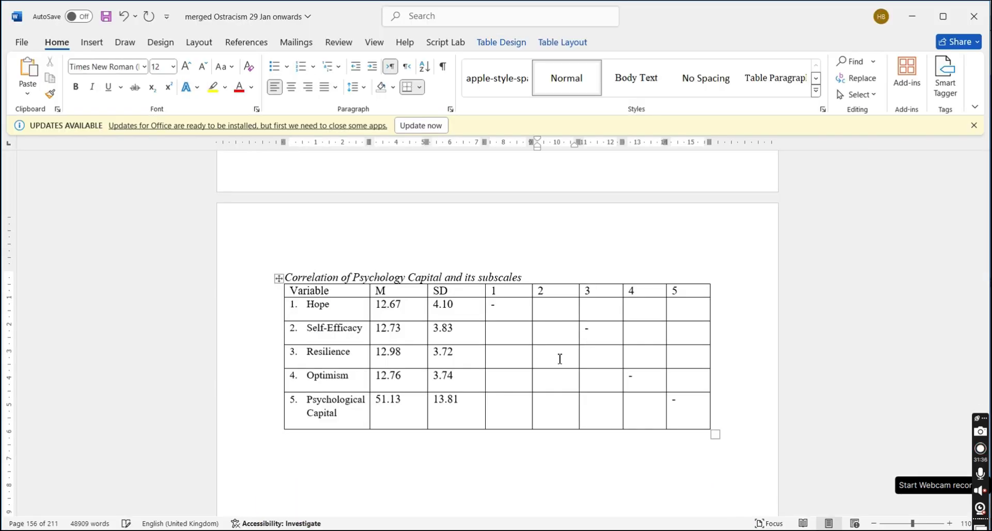
key(Tab)
key(Delete)
key(Down)
text(-)
Enter Hope's correlation with Self-Efficacy from the SPSS output, .73, in column 2 of the Hope row.
key(alt+Tab)
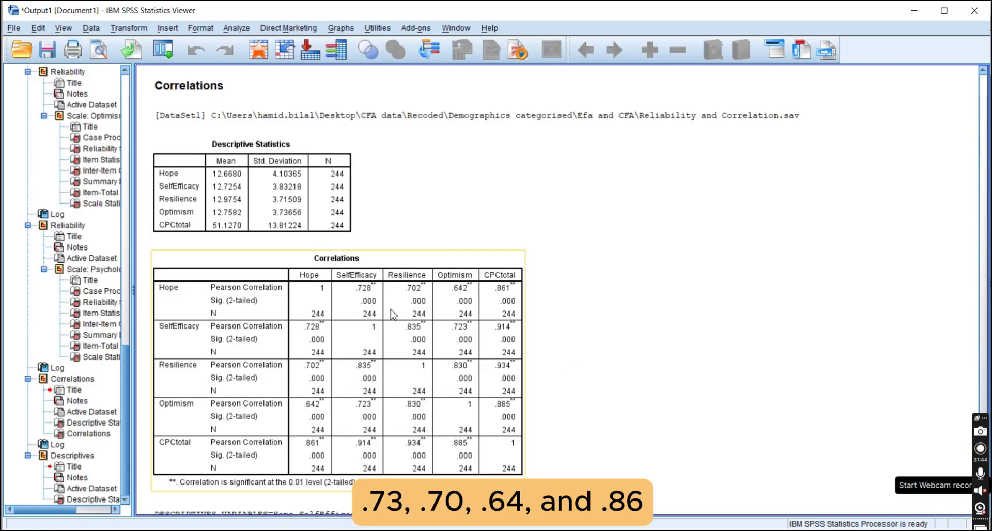
key(alt+Tab)
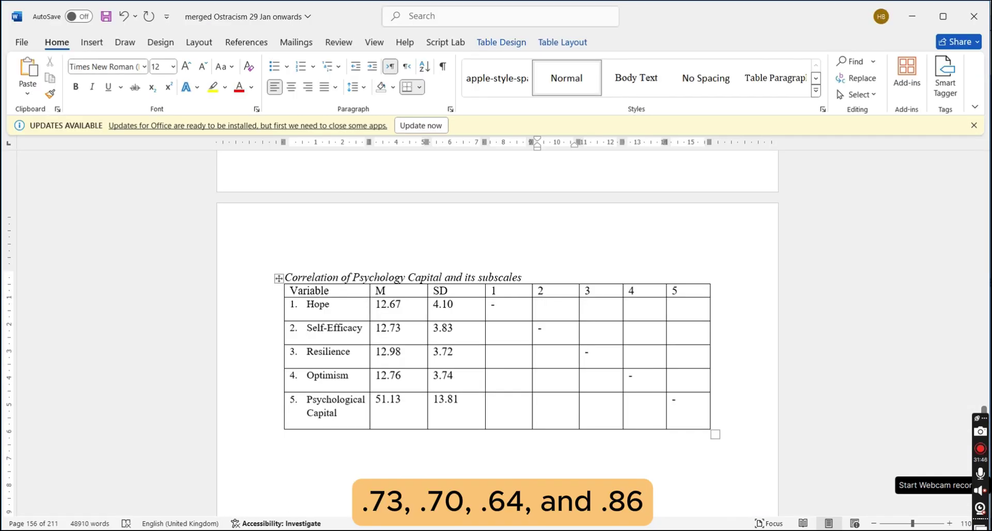
key(alt+Tab)
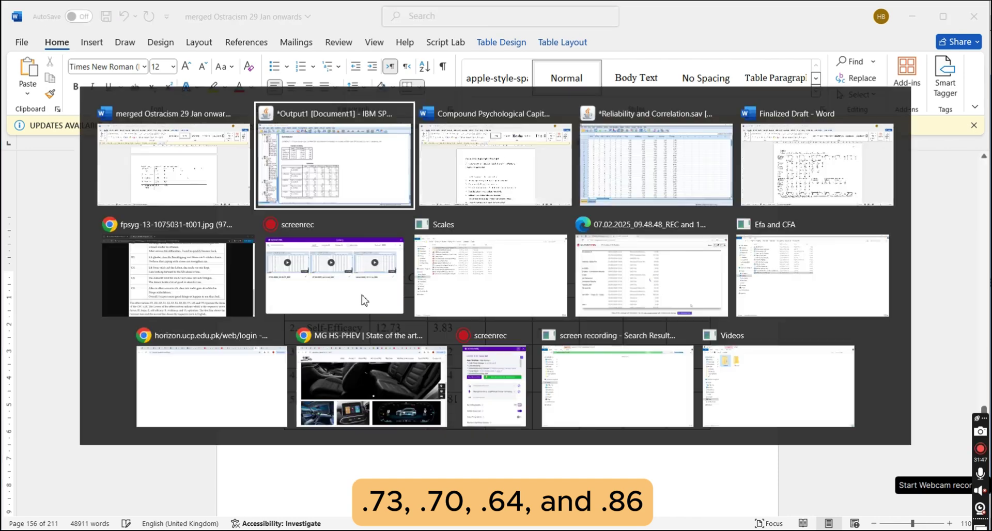
key(alt+Tab)
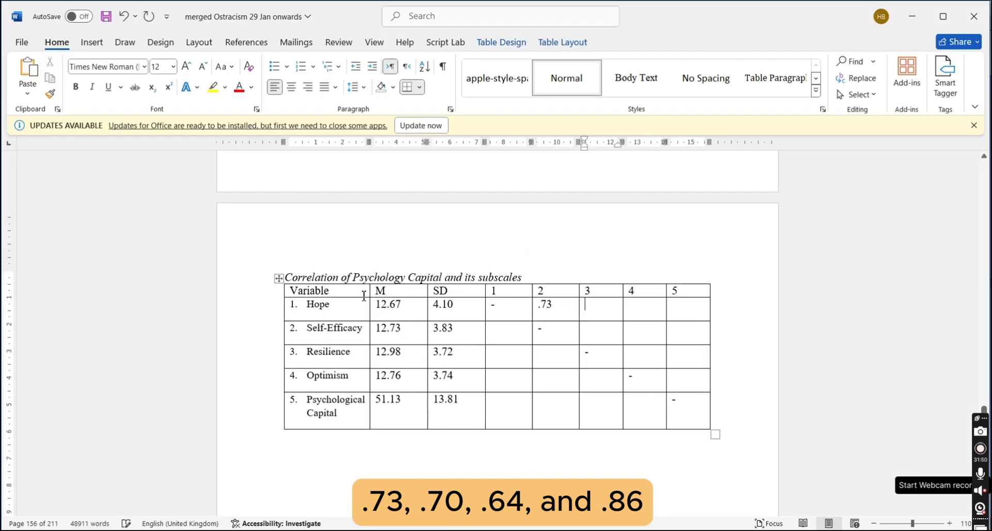
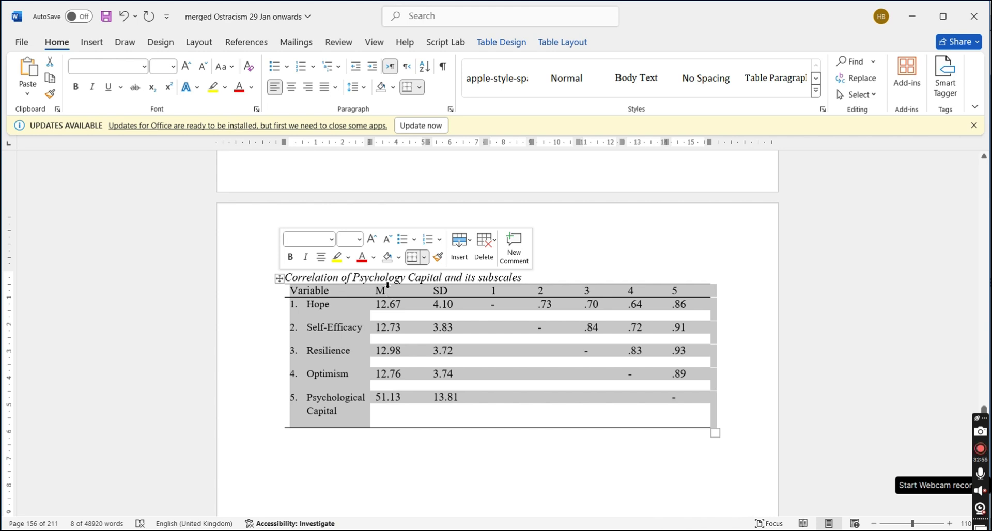
Center-align all cells in the M, SD and 1 to 5 columns of the correlation table.
click(387, 284)
key(shift+Right)
key(shift+Right)
key(shift+Right)
key(shift+Right)
key(shift+Right)
key(shift+Right)
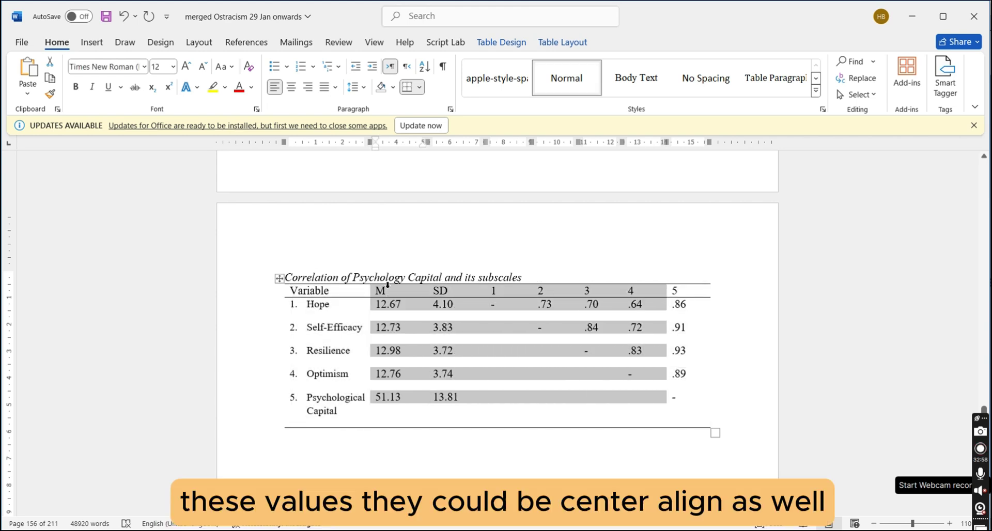
key(ctrl+e)
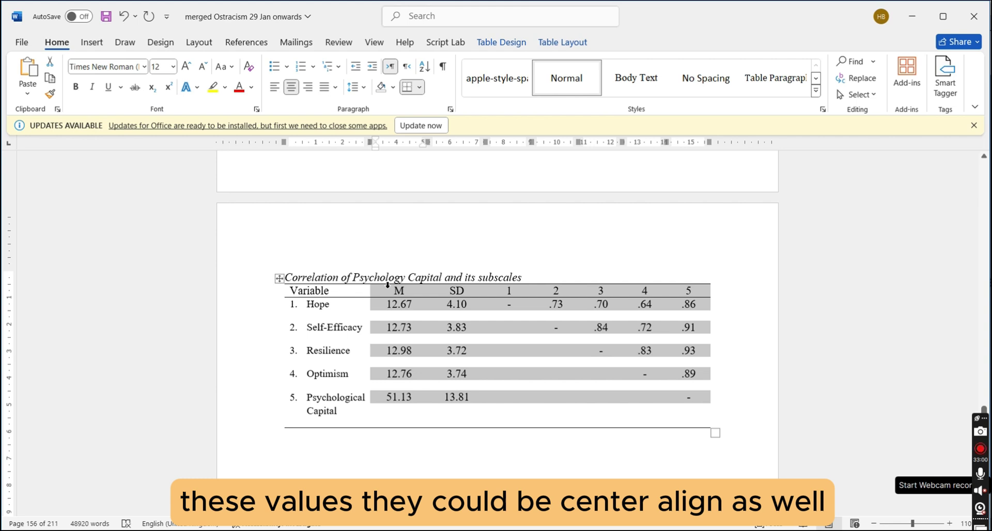
Add the text "Note: sample size (N=244)" directly below the correlation table.
click(420, 434)
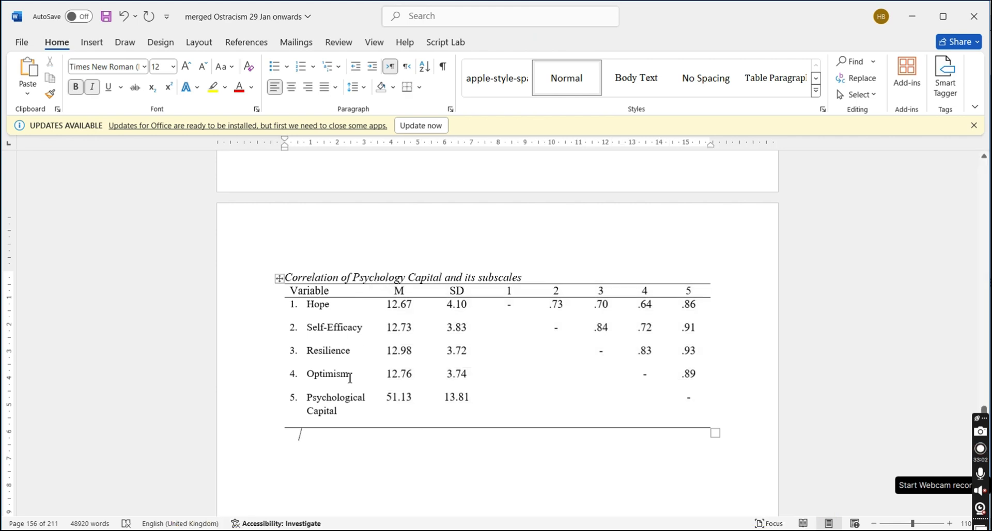
text(Note)
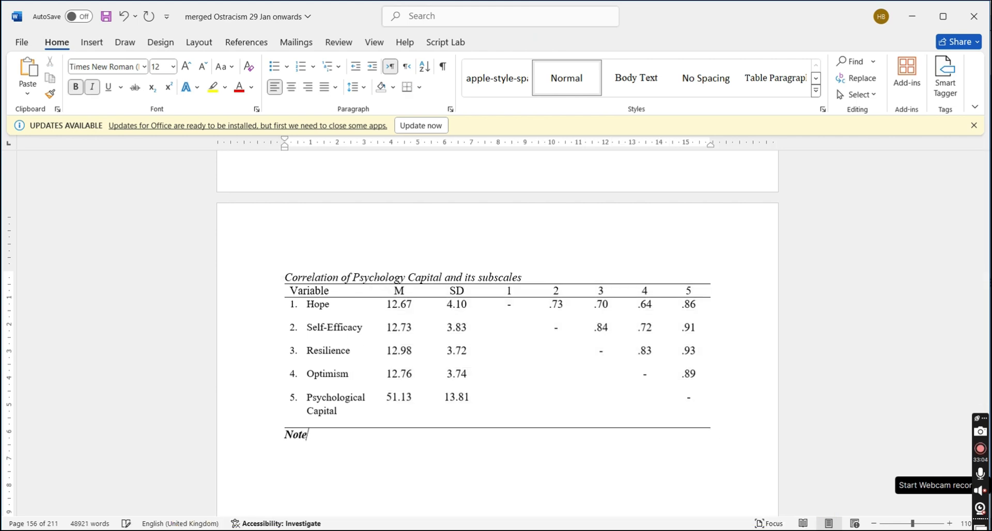
text(: sample size (N)
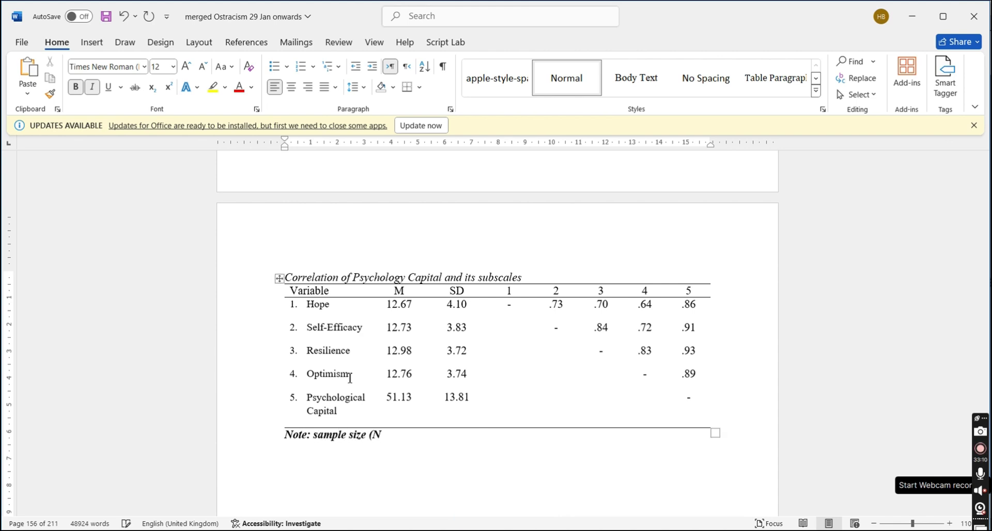
text(=244)
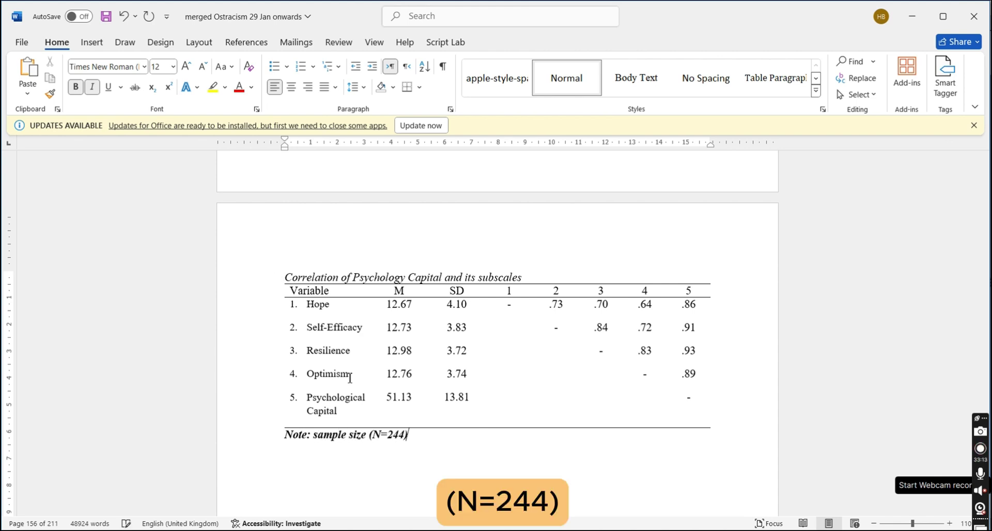
Remove the bold and italic formatting from the whole note line below the table.
key(shift+Left)
key(shift+Left)
key(shift+Left)
key(shift+Left)
key(shift+Left)
key(shift+Left)
key(shift+Left)
key(shift+Left)
key(shift+Left)
key(shift+Left)
key(shift+Left)
key(shift+Left)
key(shift+Left)
key(shift+Left)
key(shift+Left)
key(shift+Left)
key(shift+Left)
key(shift+Left)
key(shift+Left)
key(shift+Left)
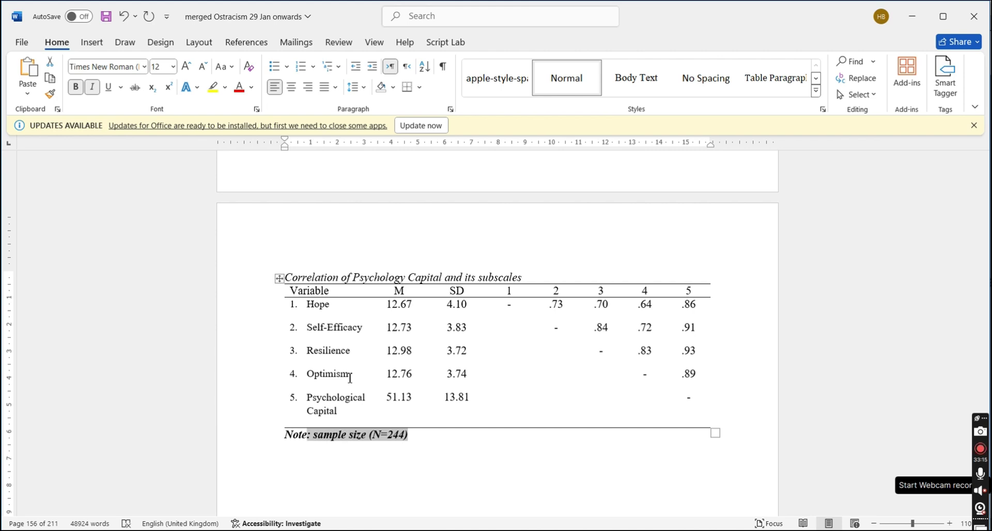
key(shift+Left)
key(shift+Left)
key(shift+Left)
key(shift+Left)
key(shift+Left)
key(ctrl+b)
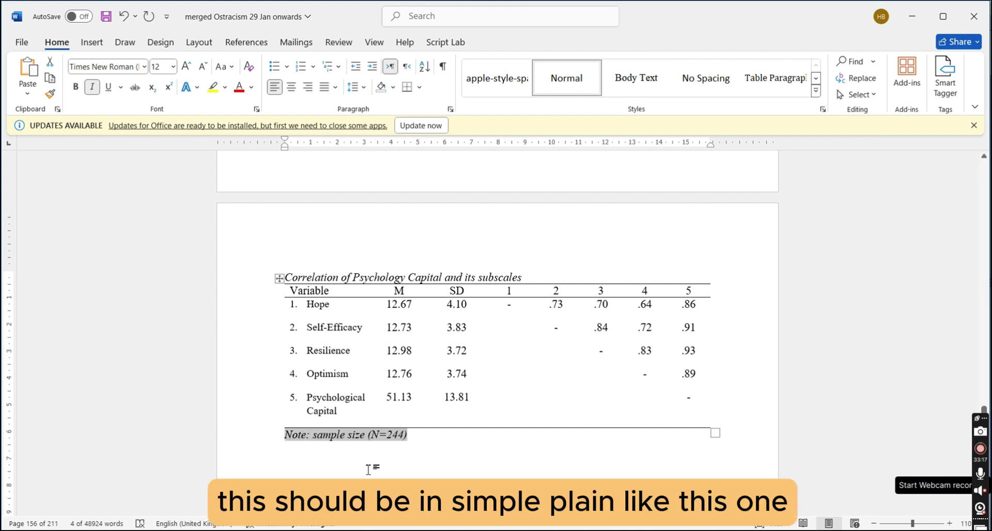
key(ctrl+i)
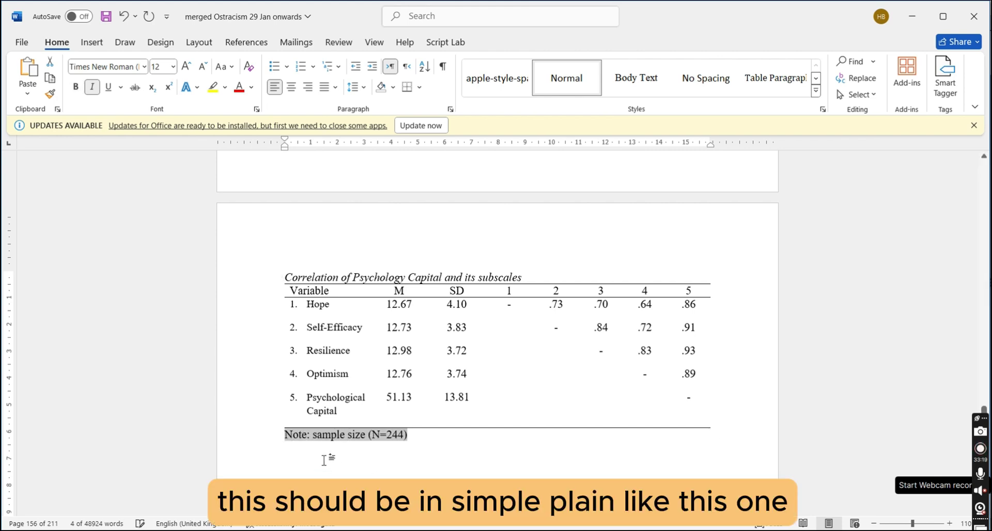
Check the significance values in the SPSS output and append ", ***p<.001" to the end of the table note.
key(Right)
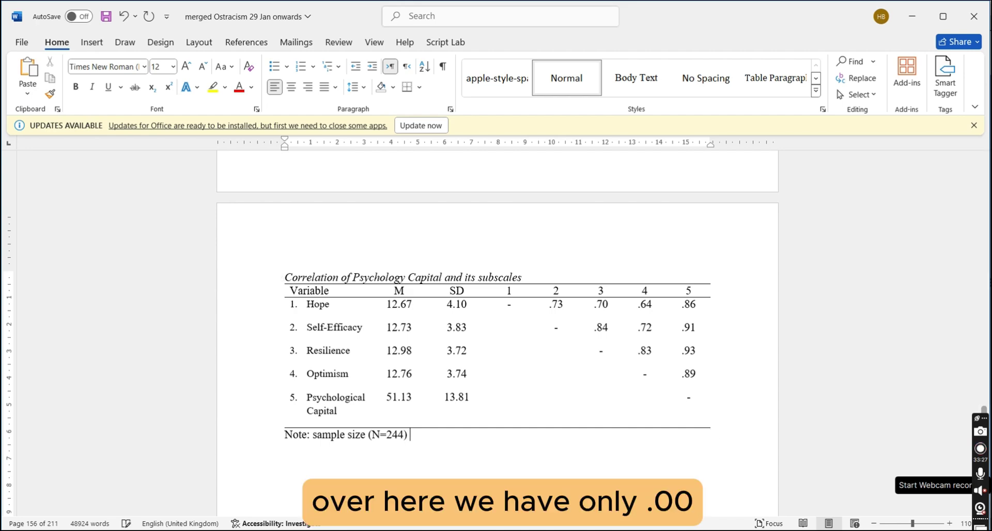
key(alt+Tab)
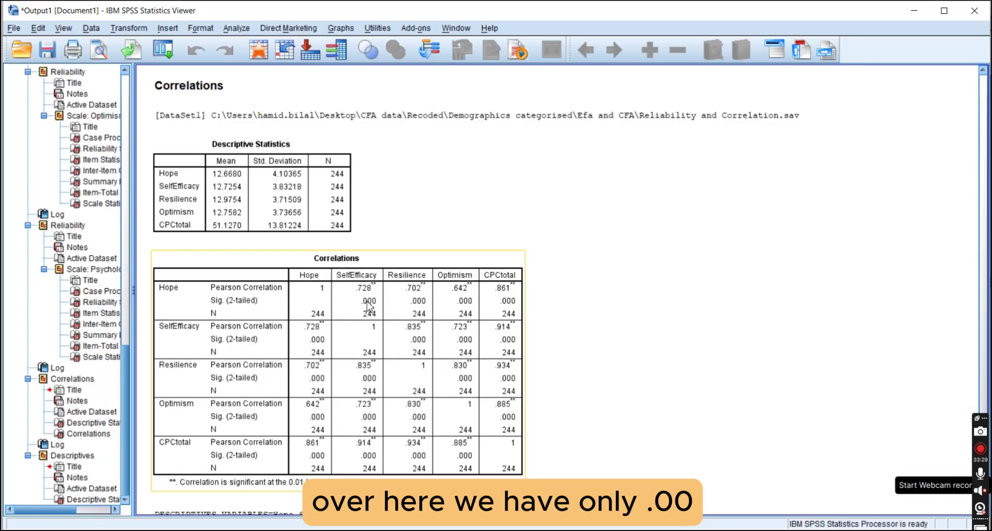
key(alt+Tab)
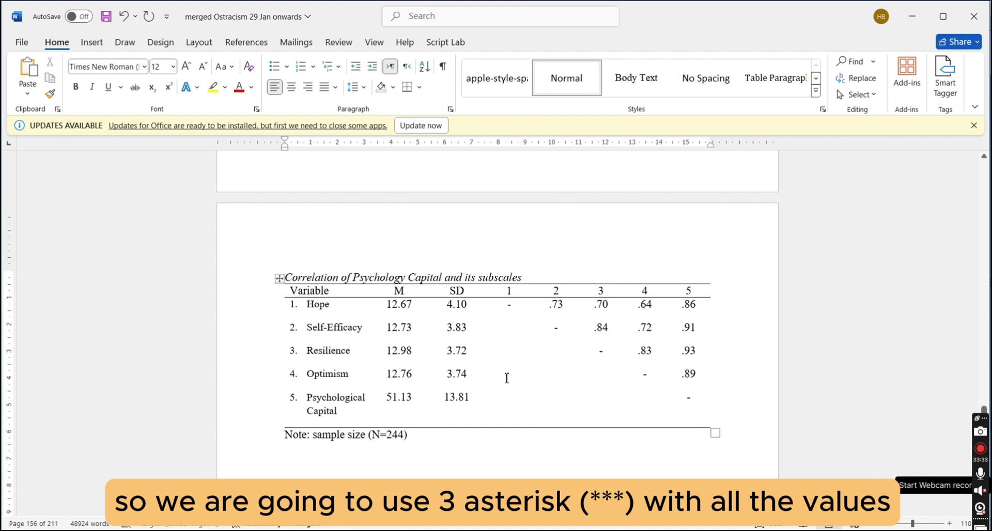
text(, )
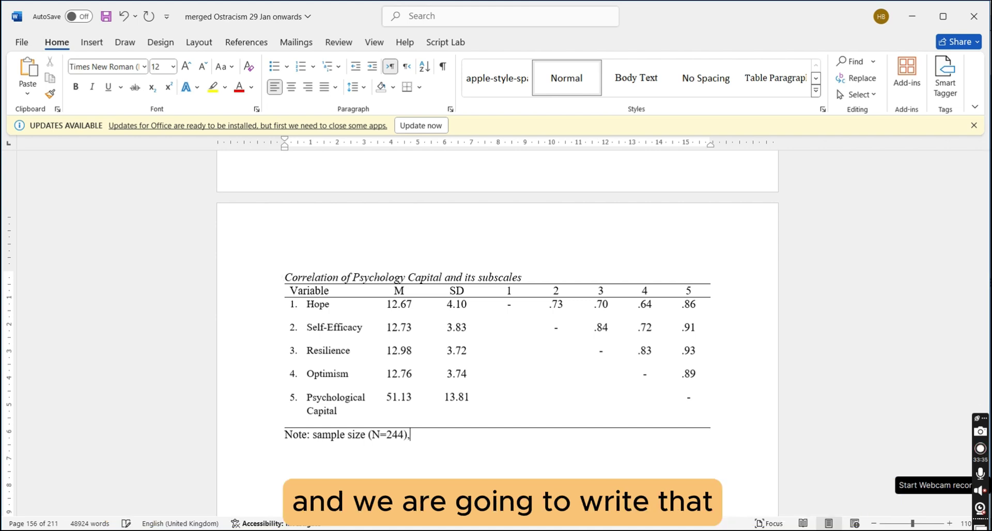
text(*)
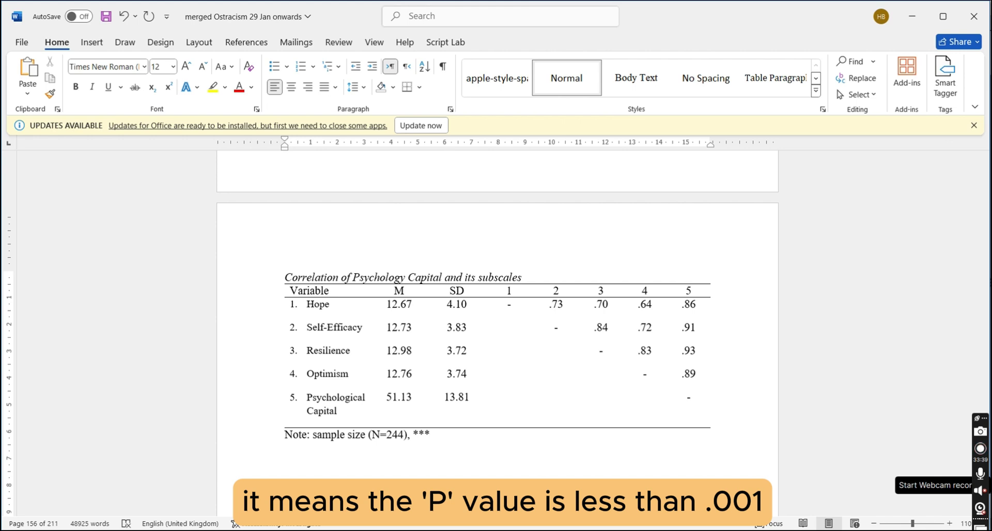
text(**p<.001)
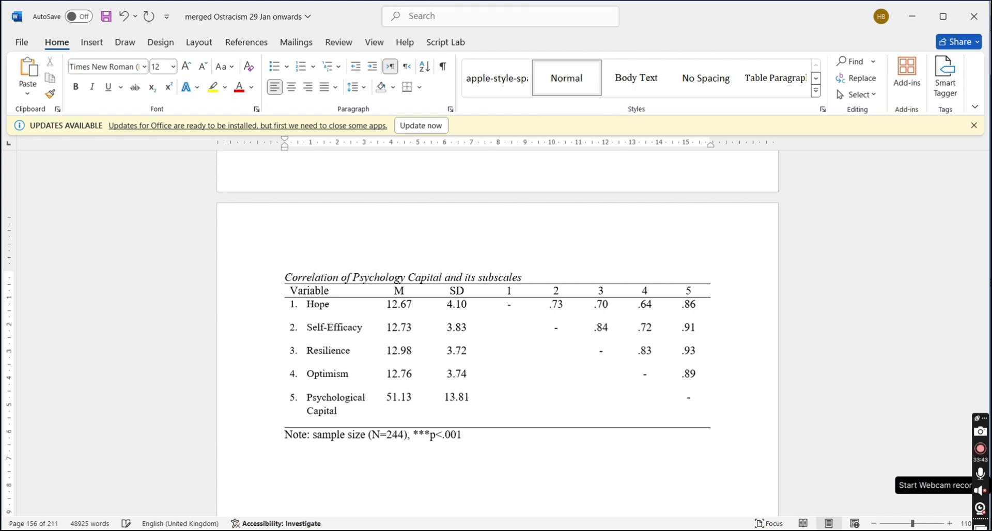
Add three asterisks to the correlations .73 in column 2 and .70 and .84 in column 3.
click(574, 305)
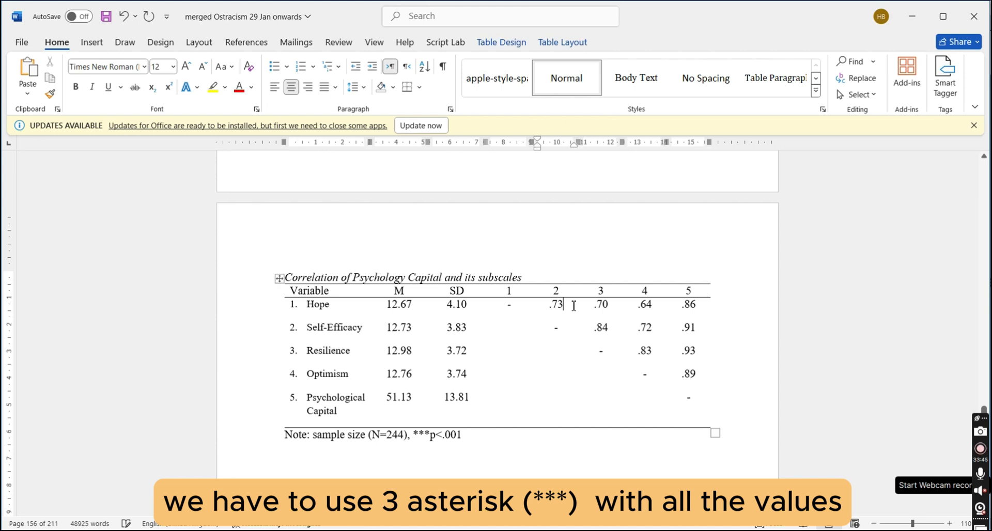
text(***)
key(Right)
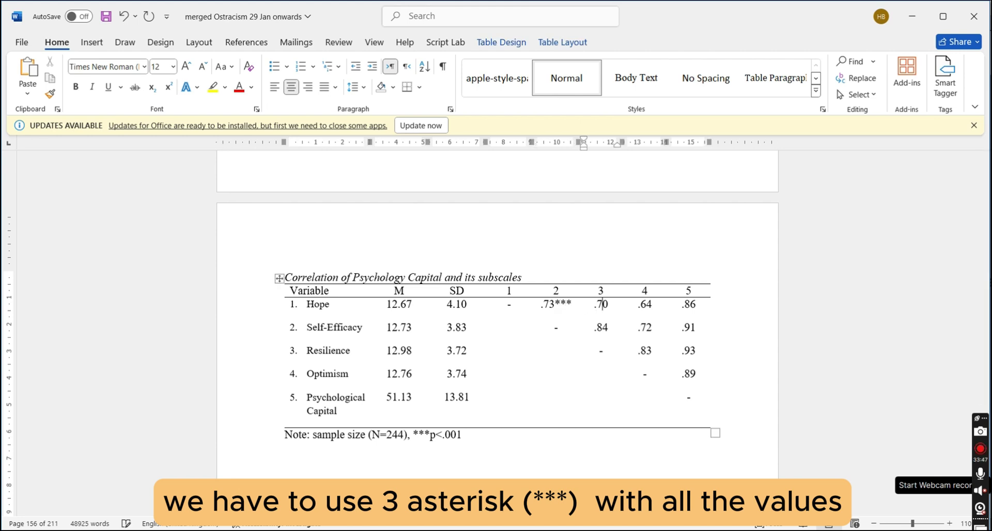
key(Right)
text(***)
key(Down)
text(***)
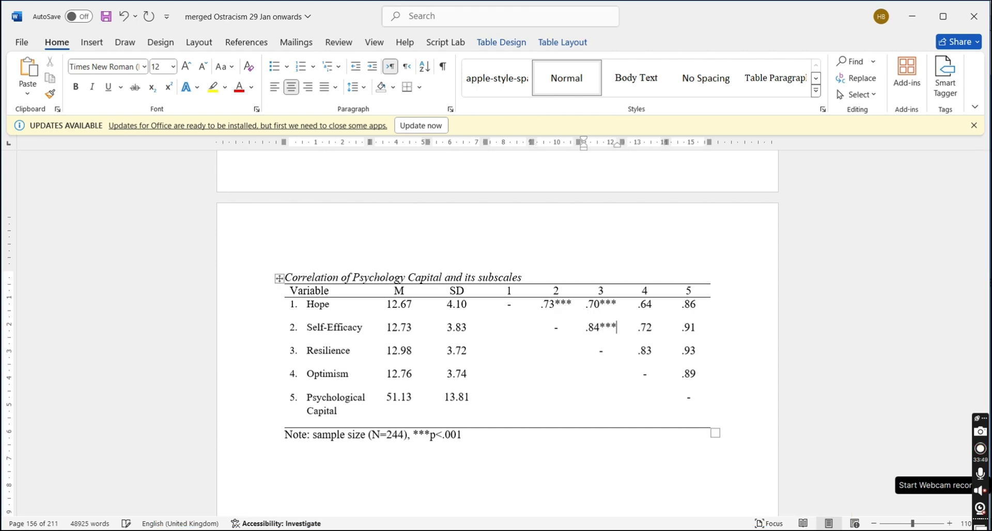
Add three asterisks to the column 4 correlations .64, .72 and .83.
key(Right)
click(654, 304)
text(***)
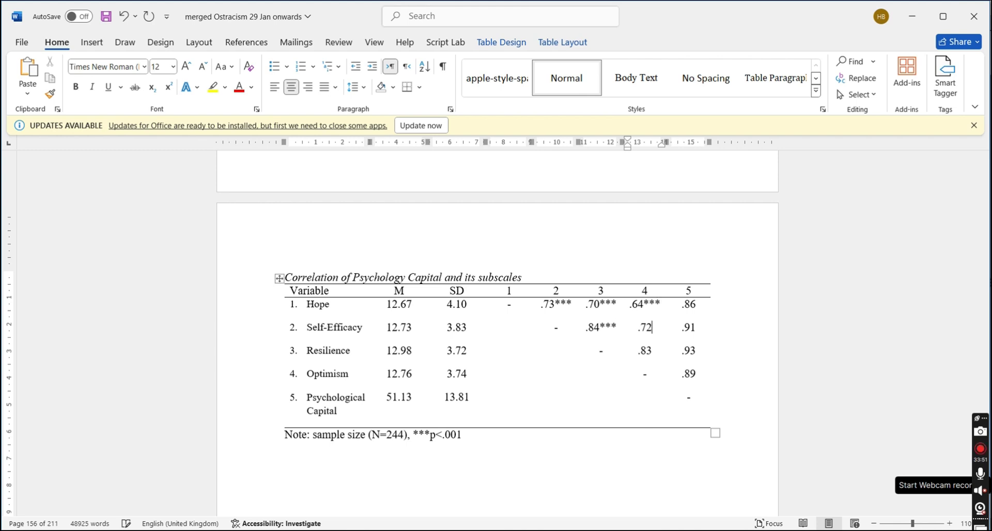
click(657, 327)
text(******)
key(Right)
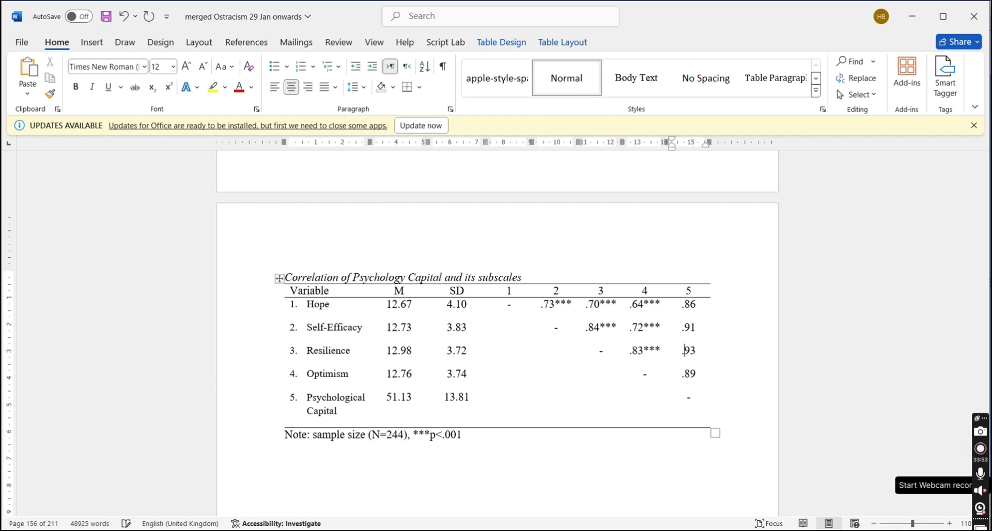
Add three asterisks to the column 5 correlations .86, .91, .93 and .89.
click(695, 304)
text(***)
key(Down)
text(***)
key(Down)
text(***)
key(Down)
text(***)
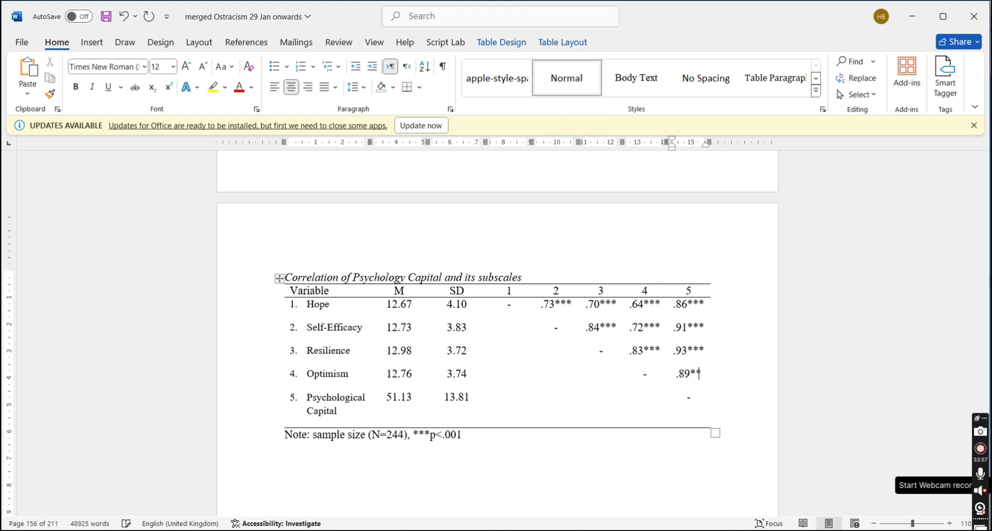
Format the asterisks after .89 and .93 in column 5 as superscript.
key(shift+Left)
key(shift+Left)
key(shift+Left)
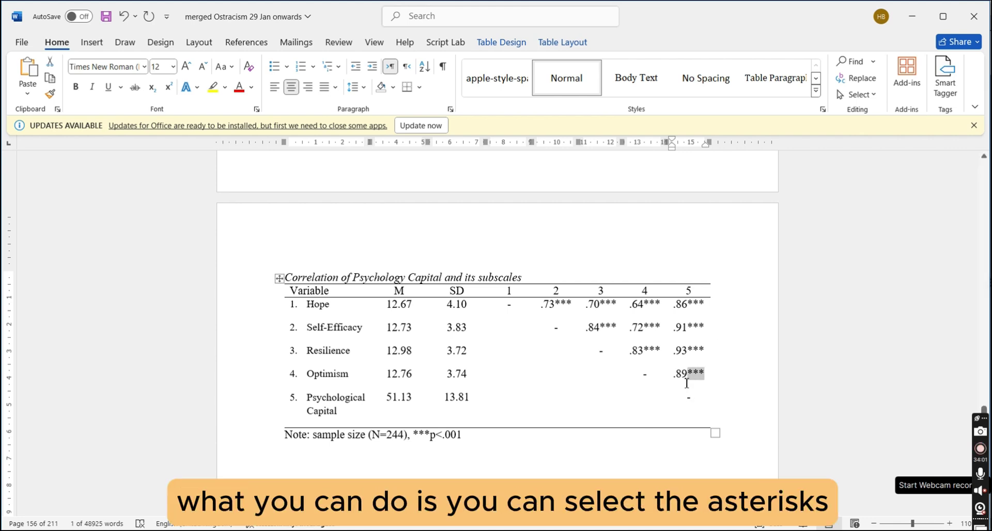
click(169, 91)
key(Up)
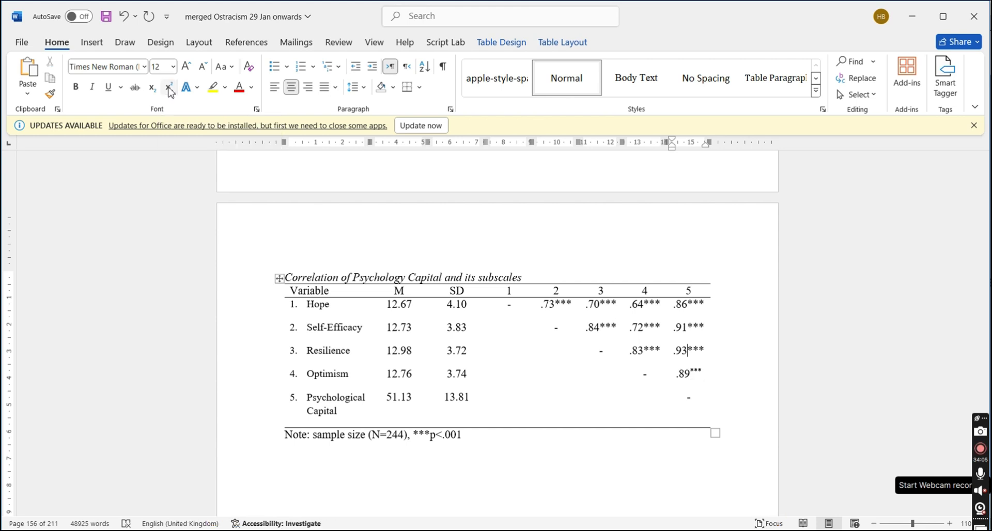
key(shift+Right)
key(shift+Right)
key(shift+Right)
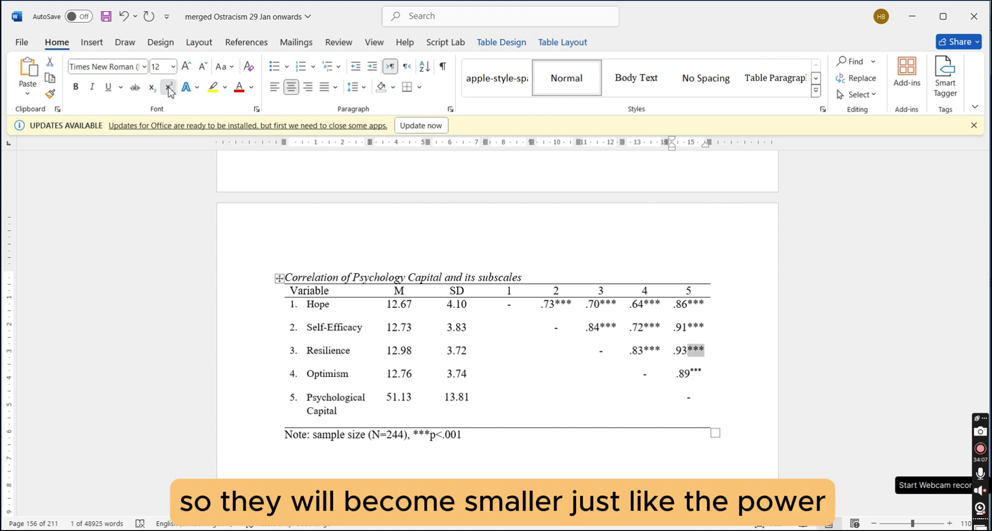
click(170, 91)
Format the asterisks after .91 and .86 in column 5 as superscript.
key(Up)
key(shift+Right)
key(shift+Right)
key(shift+Right)
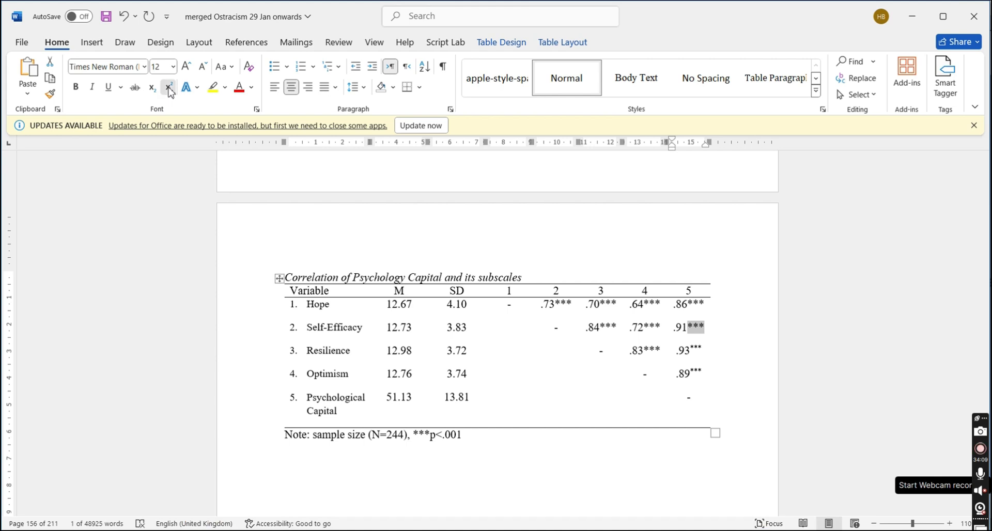
click(170, 91)
key(Up)
key(shift+Right)
key(shift+Right)
key(shift+Right)
click(170, 91)
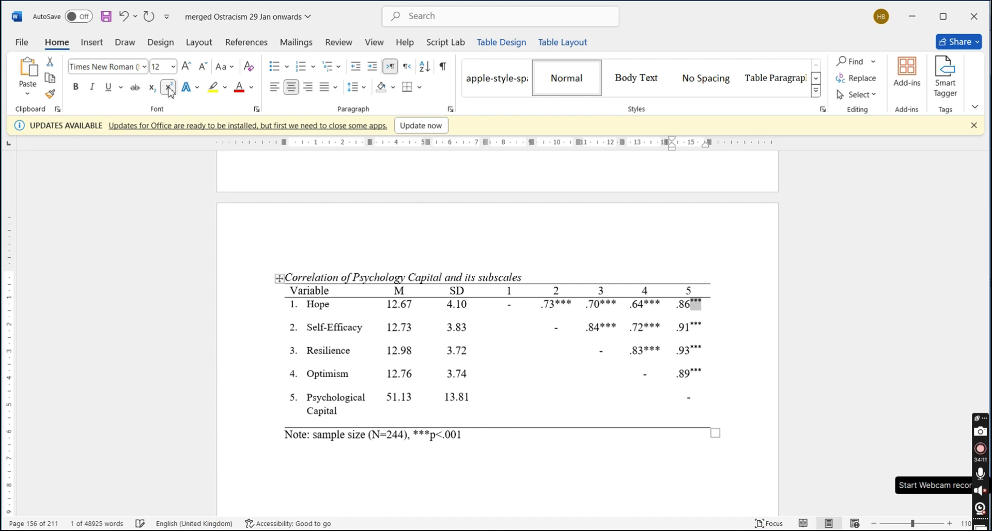
Make the three asterisks after .64 in the Hope row of column 4 superscript.
key(Left)
key(Left)
key(Left)
key(Left)
key(Left)
key(shift+Left)
key(shift+Left)
key(shift+Left)
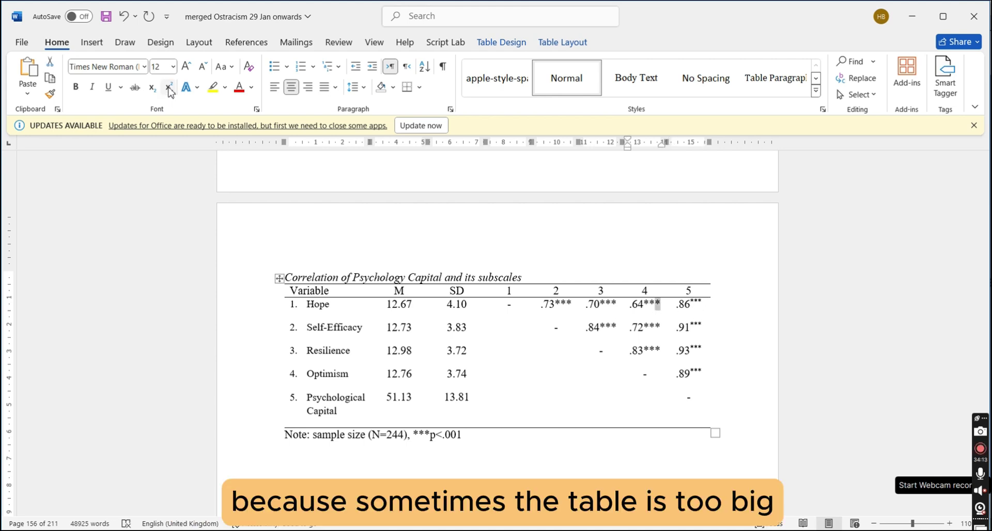
click(169, 91)
Make the asterisks after .72 and .83 in column 4 superscript.
key(Down)
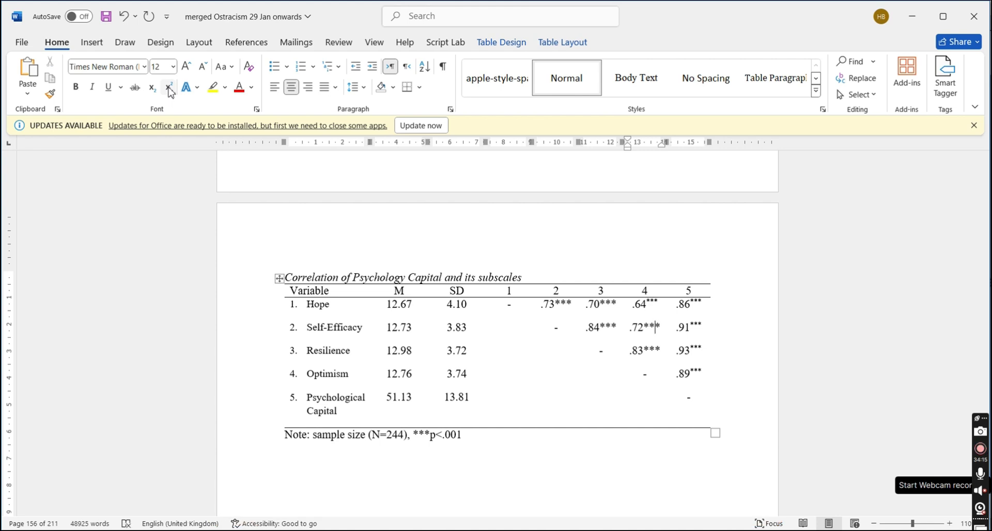
key(shift+Left)
key(shift+Left)
key(shift+Left)
click(170, 91)
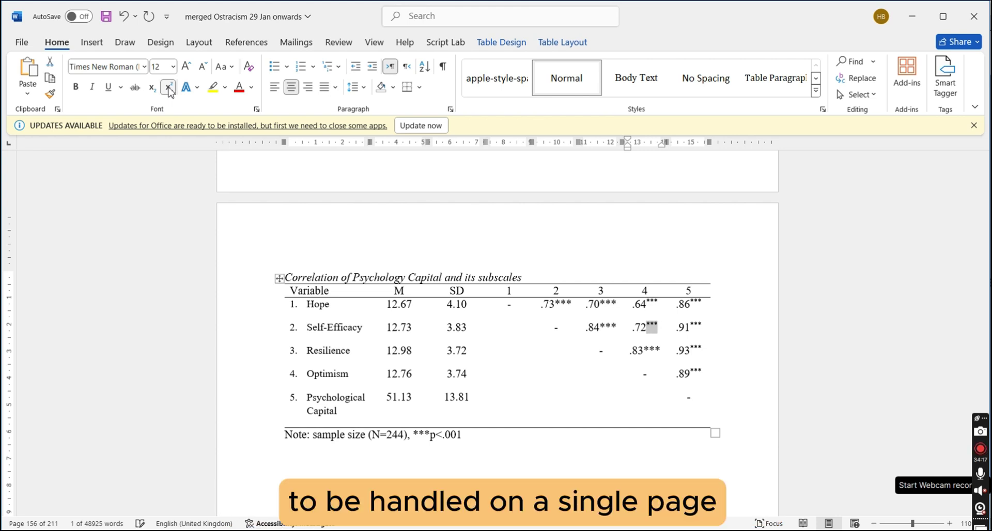
key(Down)
key(shift+Left)
key(shift+Left)
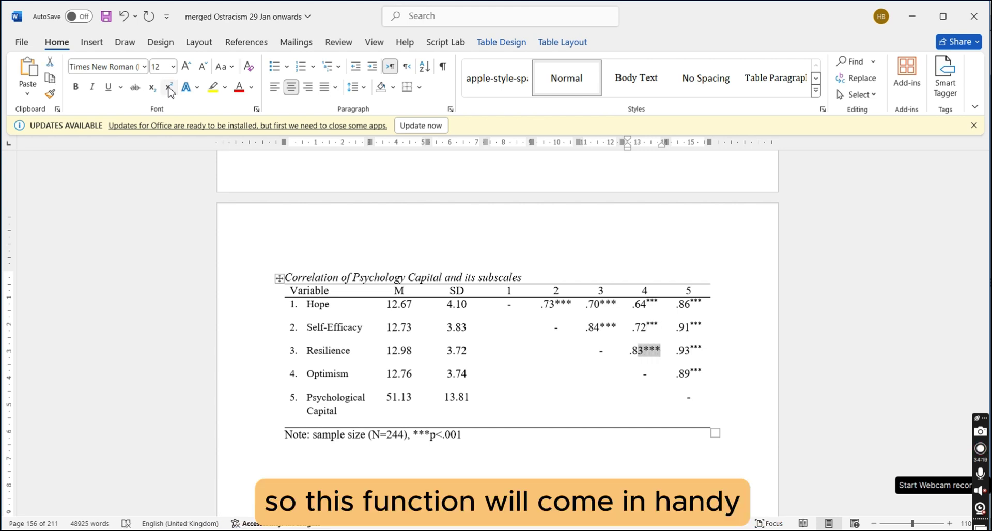
click(170, 91)
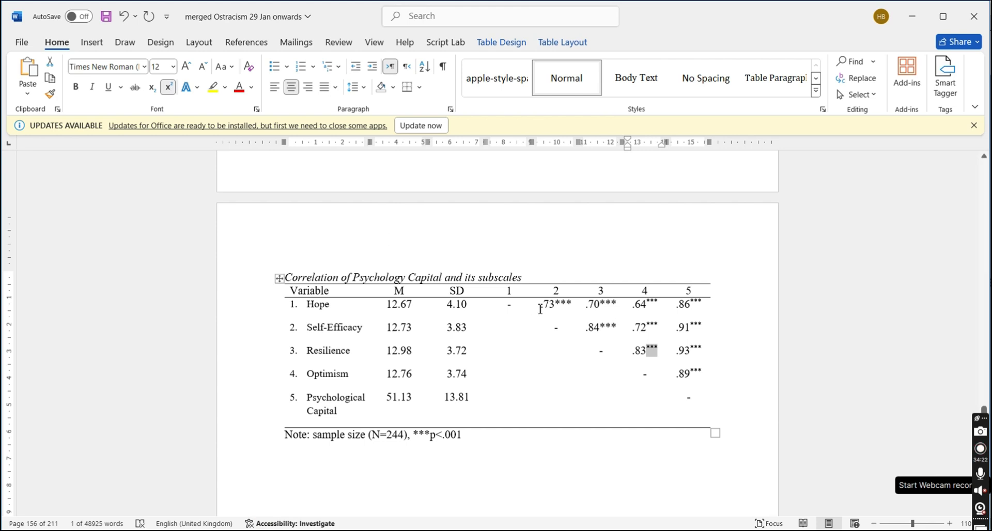
Format the asterisks after .73 in column 2 as superscript.
click(561, 304)
key(shift+Right)
key(shift+Right)
key(shift+Right)
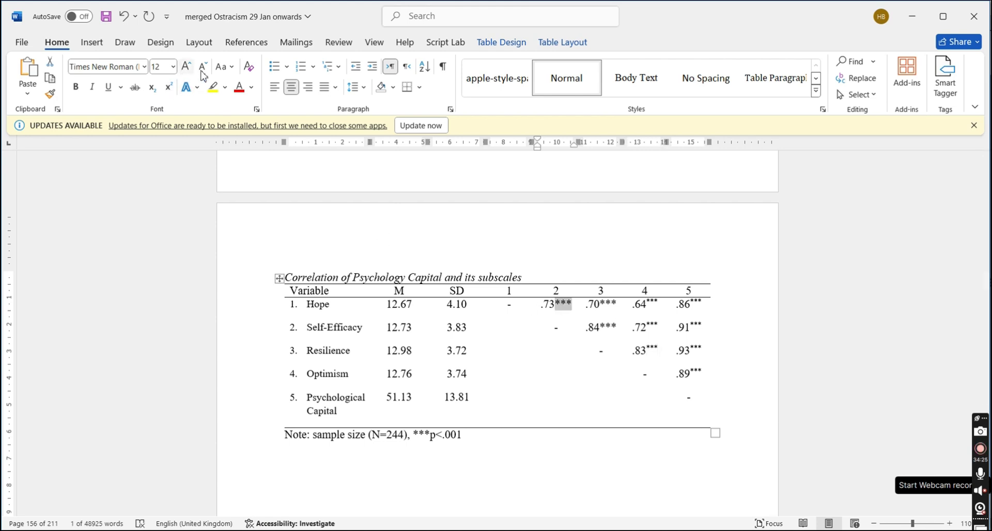
click(170, 91)
Format the asterisks after .70 and .84 in column 3 as superscript.
key(Right)
key(Right)
key(Right)
key(Right)
key(Right)
key(shift+Right)
key(shift+Right)
key(shift+Right)
key(Down)
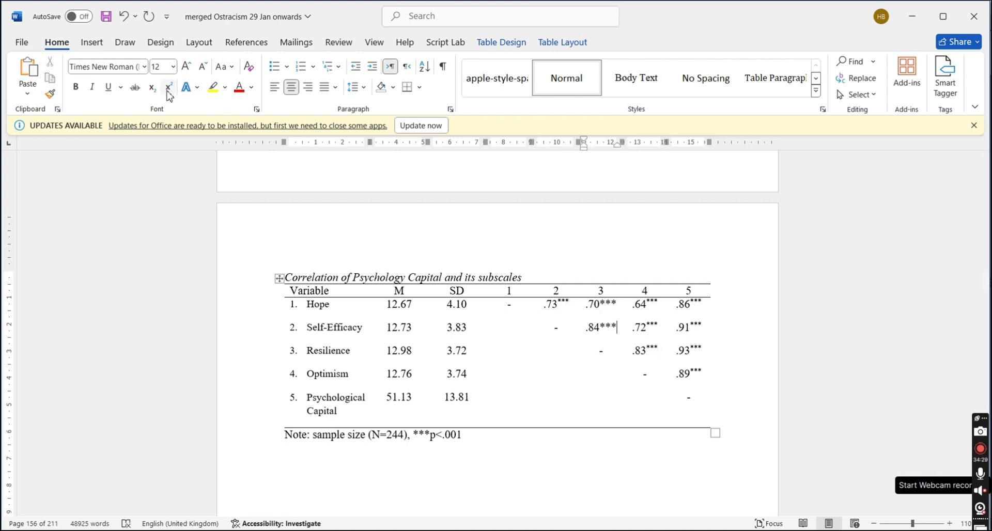
key(Up)
key(shift+Left)
key(shift+Left)
key(shift+Left)
click(168, 88)
key(Down)
key(shift+Left)
key(shift+Left)
key(shift+Left)
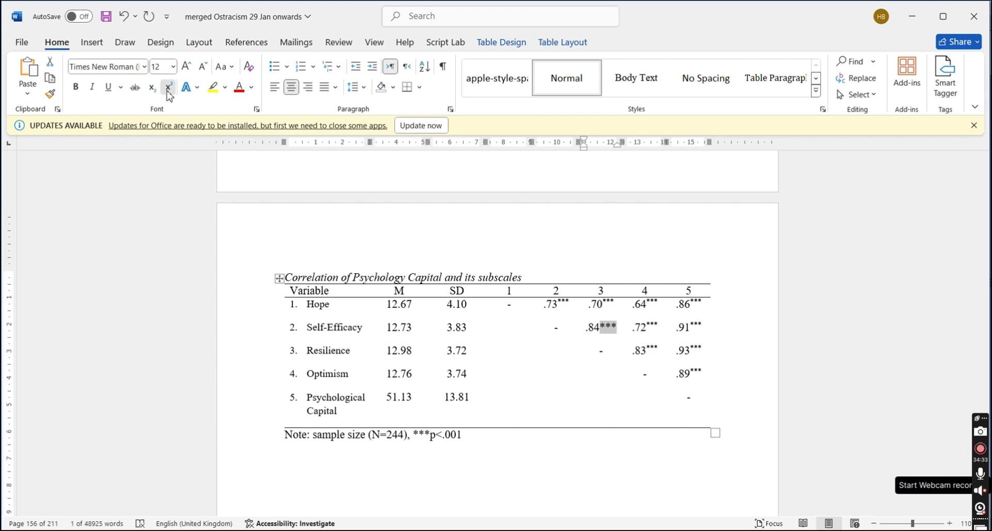
click(169, 88)
Start an interpretation paragraph below the table note with "Pearson product moment correlation analysis was run".
scroll(331, 257, down, 2)
click(419, 368)
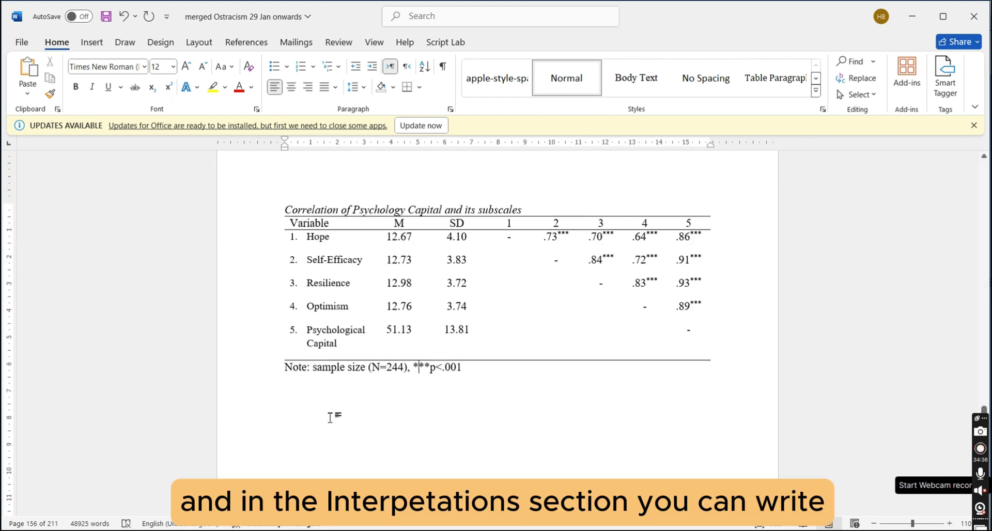
scroll(330, 418, down, 20)
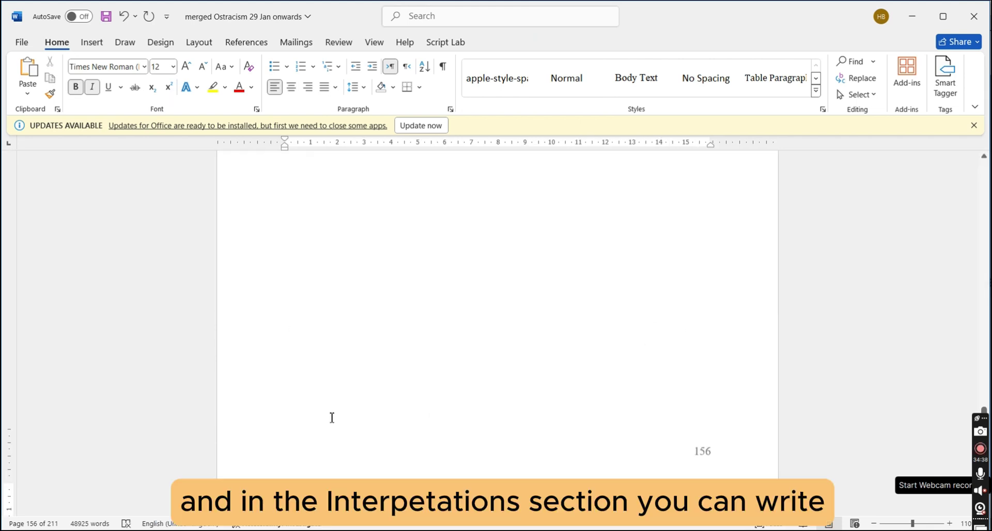
key(Return)
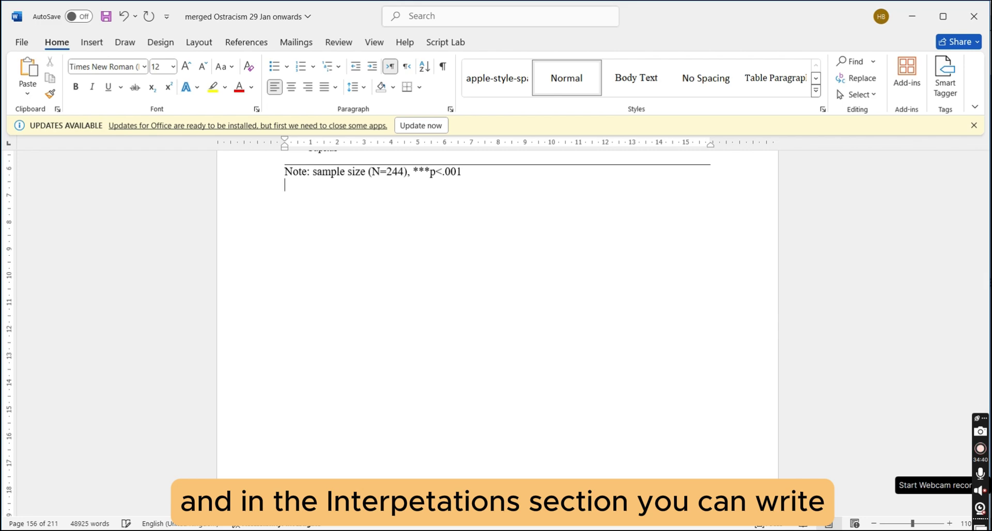
scroll(496, 259, up, 6)
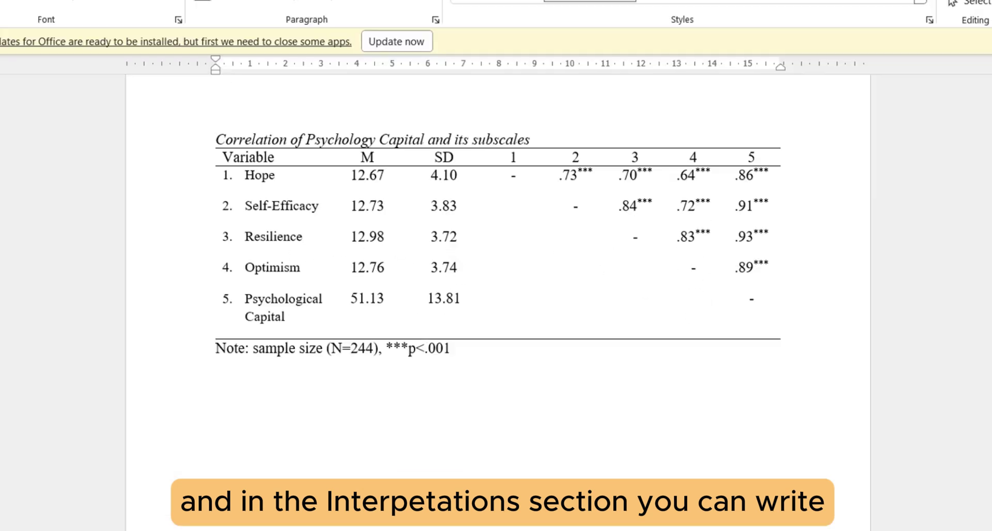
text(Pearson )
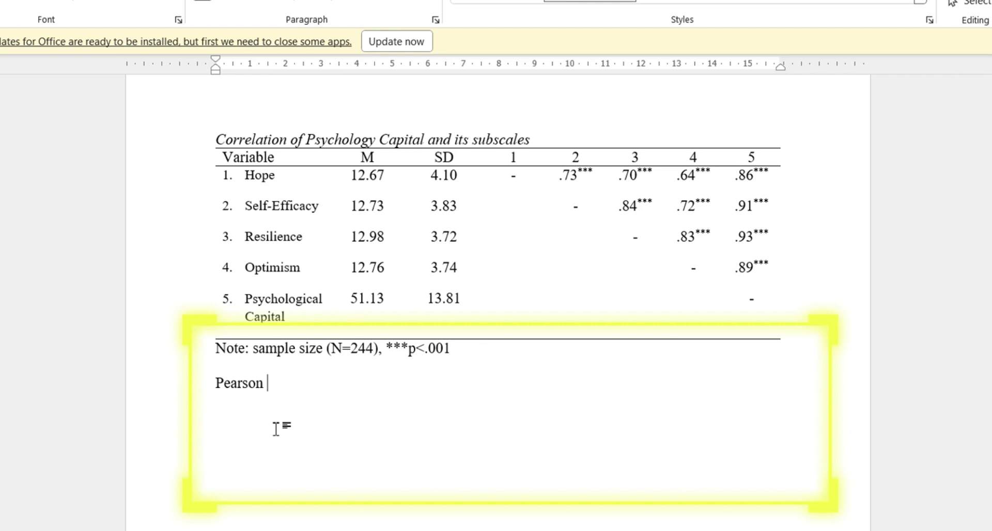
text(product mome)
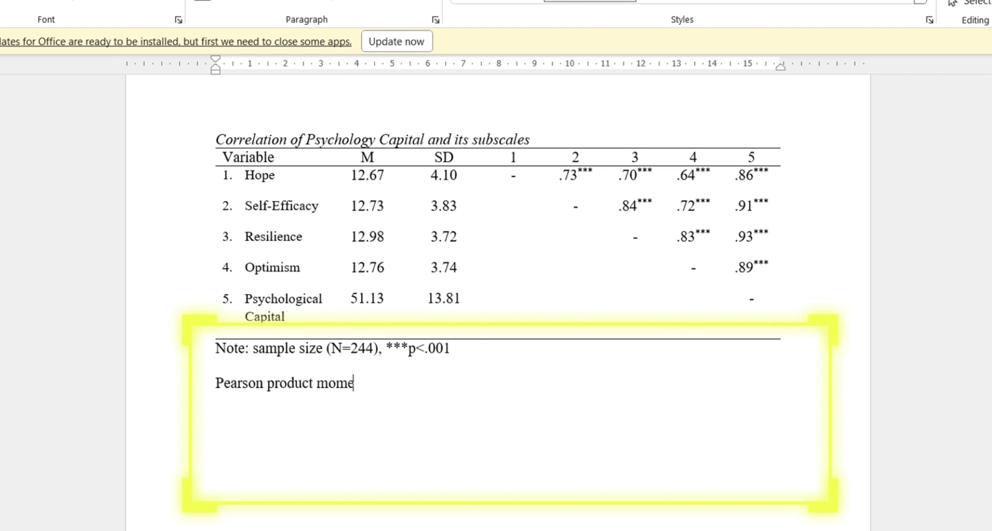
text(nt correlation w)
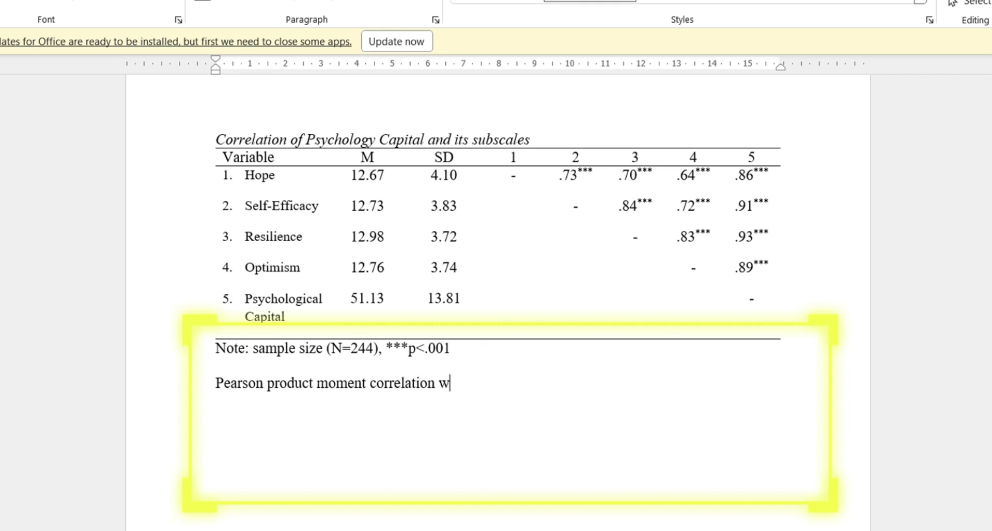
key(BackSpace)
text(analysis was run)
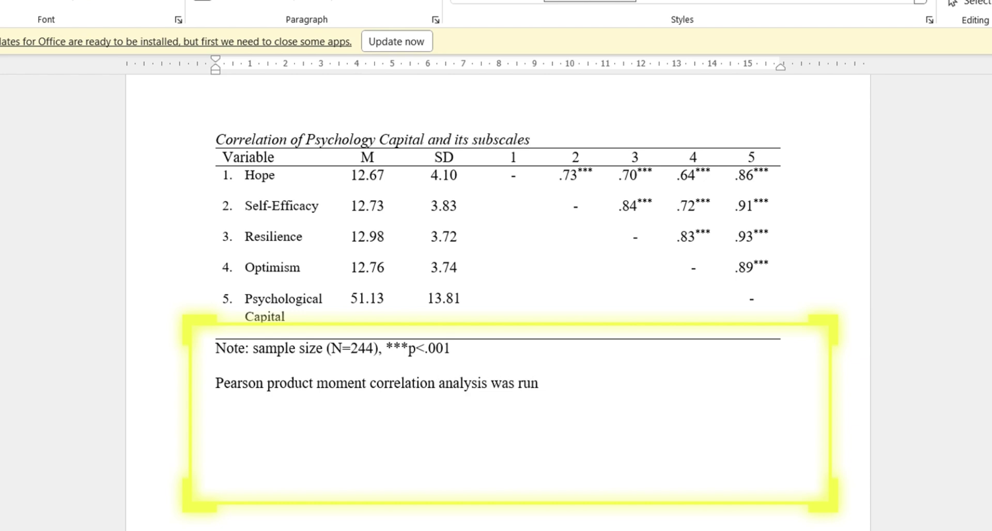
Continue the interpretation with "between all the subscales of psychological capital. The results".
text( between all the su)
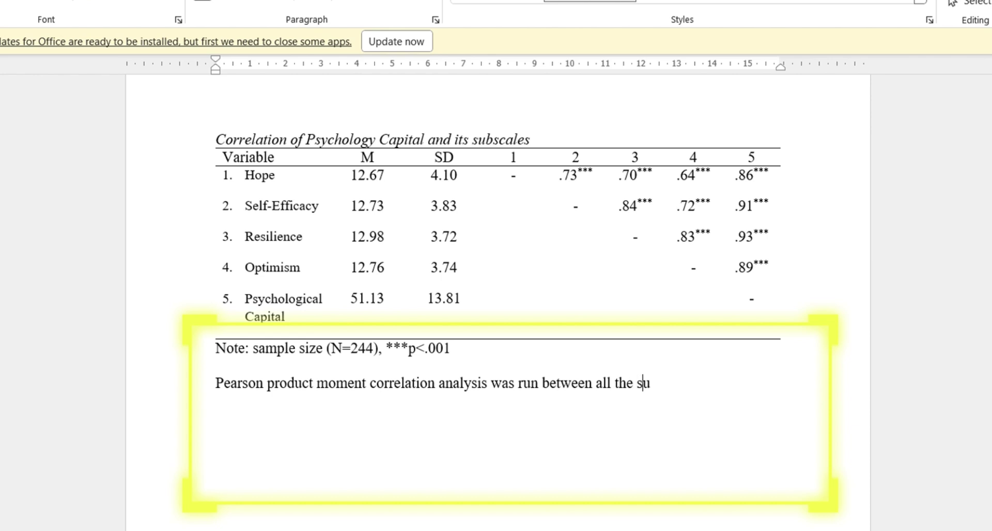
text(bscales of )
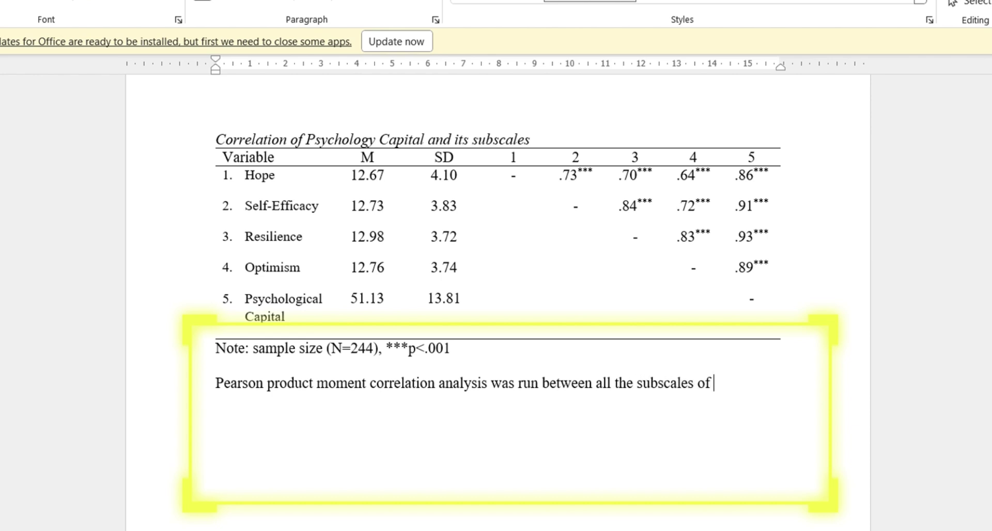
text(psychological )
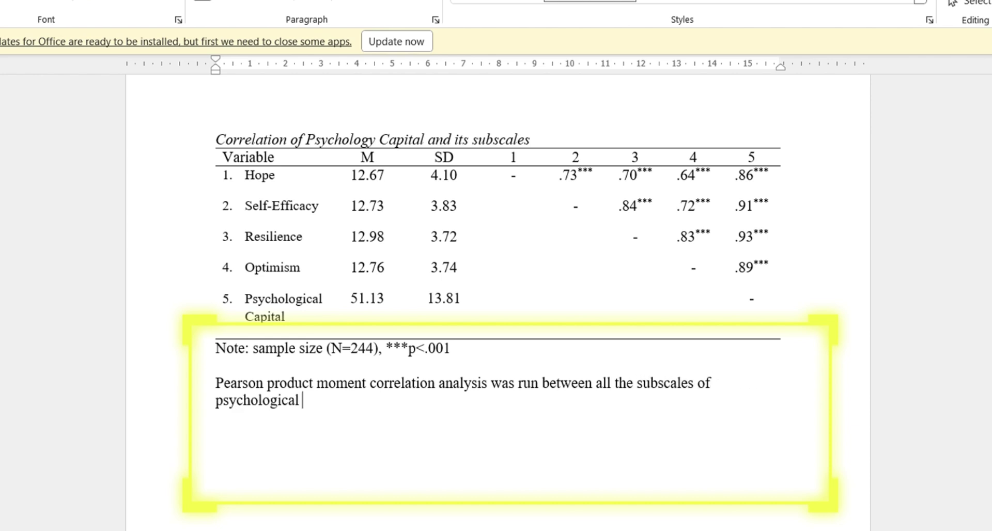
text(capital. The results)
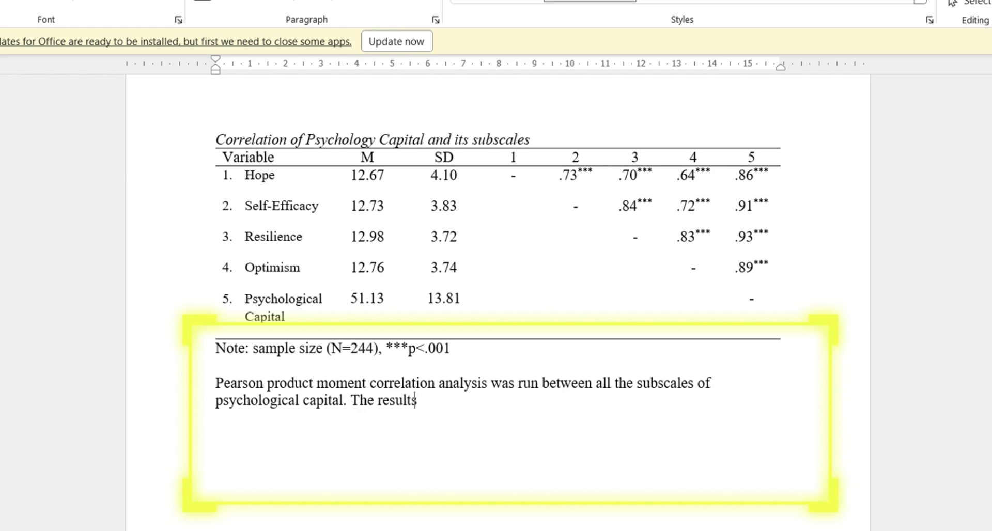
Extend the results sentence with "showed that there is a positive correlation".
text( showed that threr)
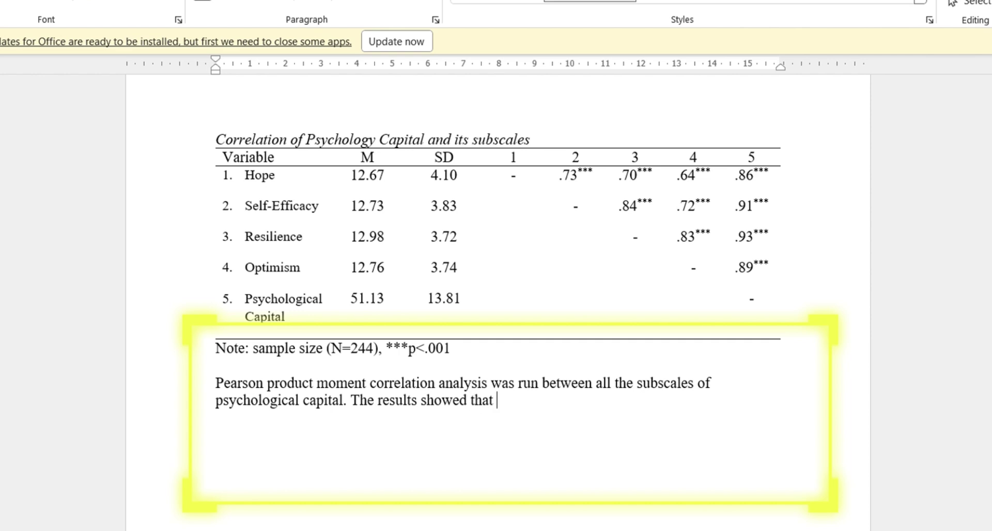
key(BackSpace)
key(BackSpace)
key(BackSpace)
text(ere is a positive )
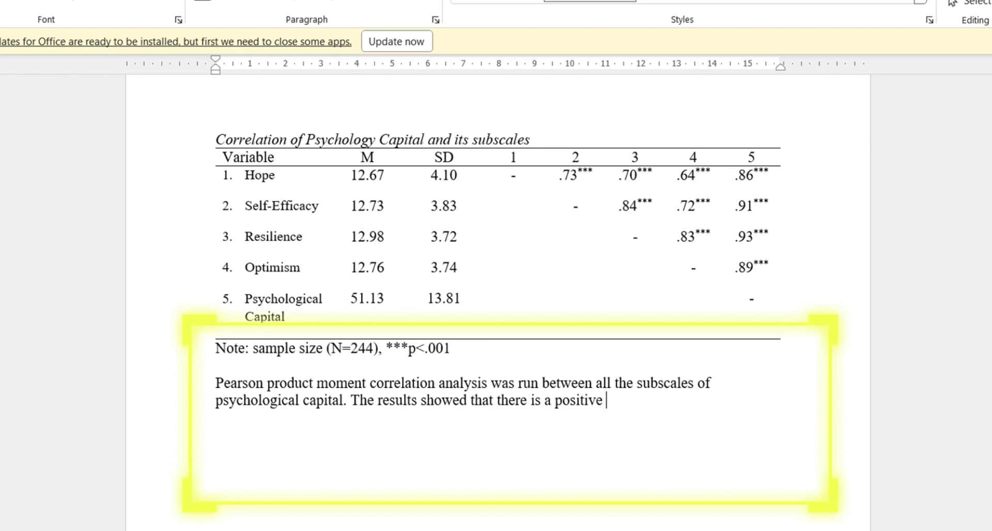
text(correlation)
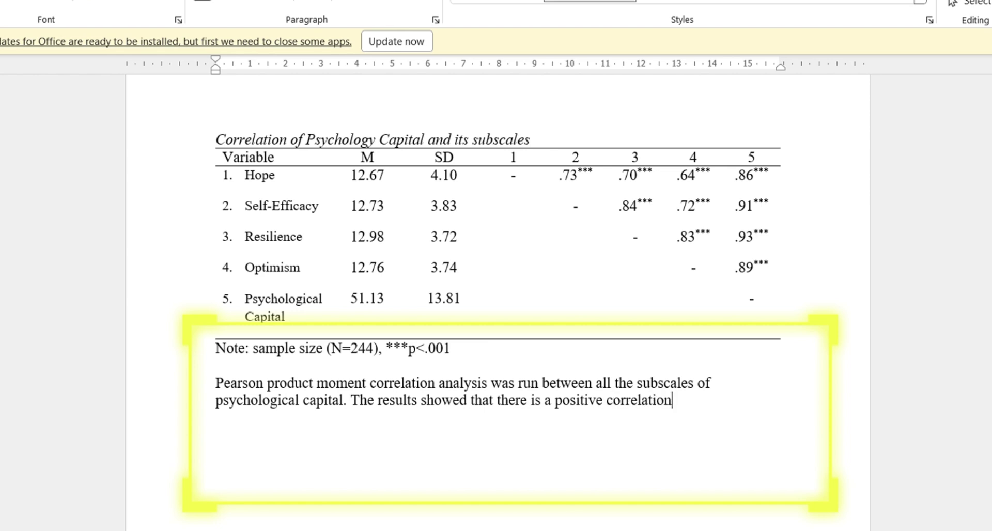
Complete the finding with "between hope and self-efficacy (r=.73, p<.001)".
text( between h)
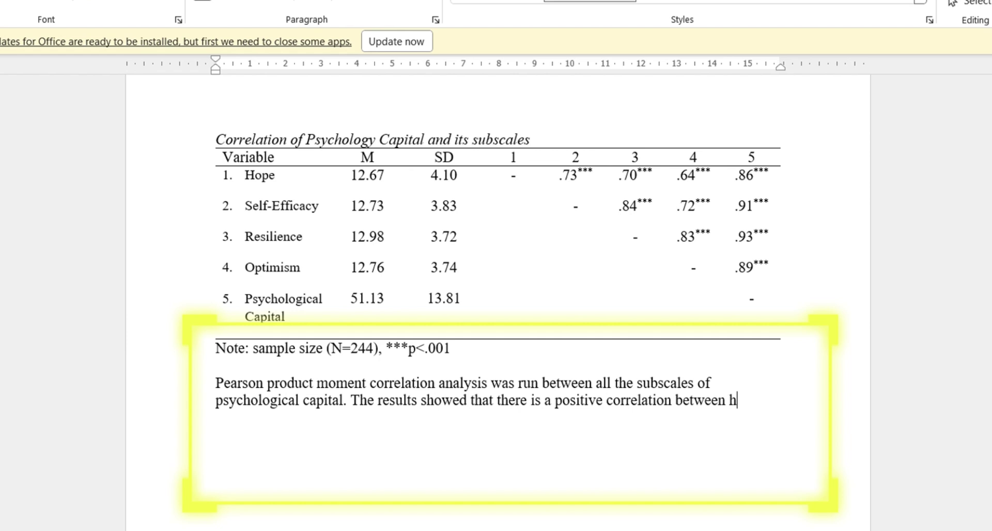
text(ope and se)
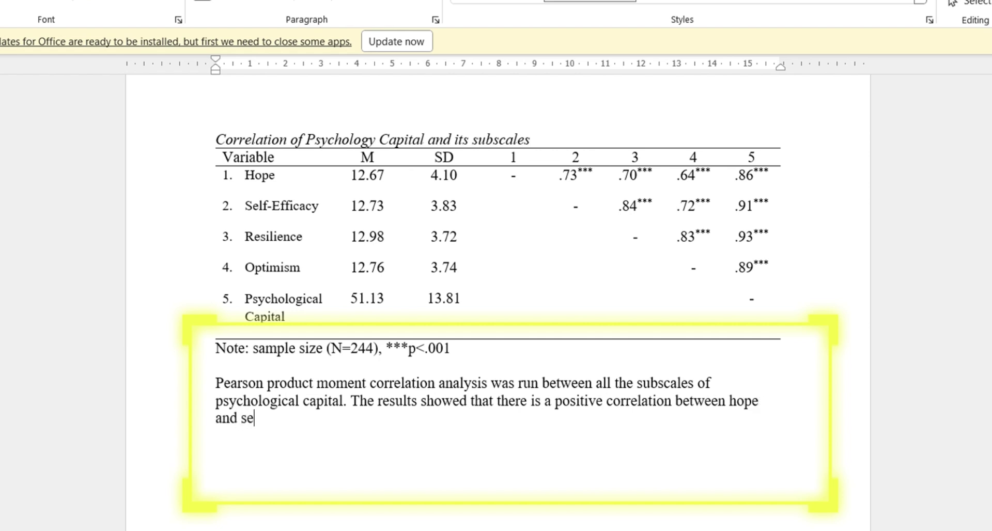
text(lf-effica)
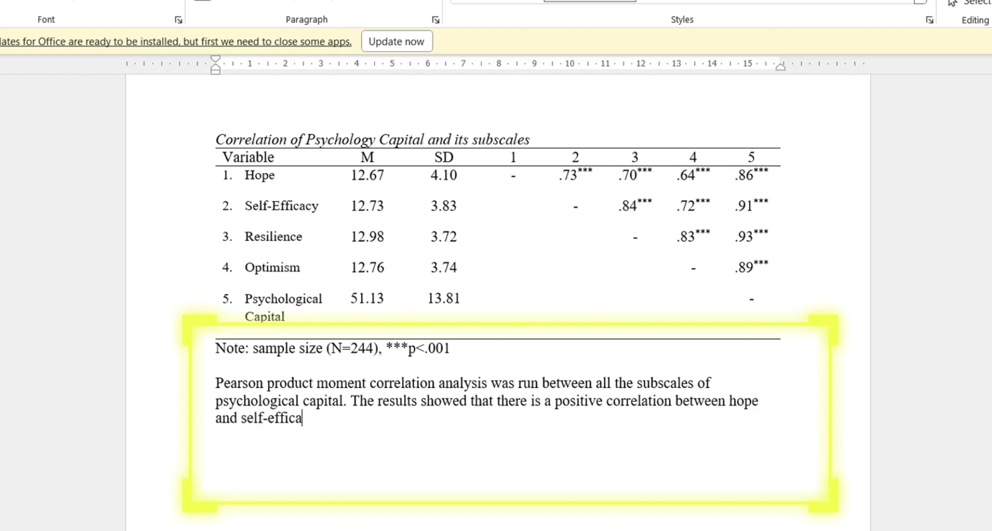
text(cy (r=.73, p=)
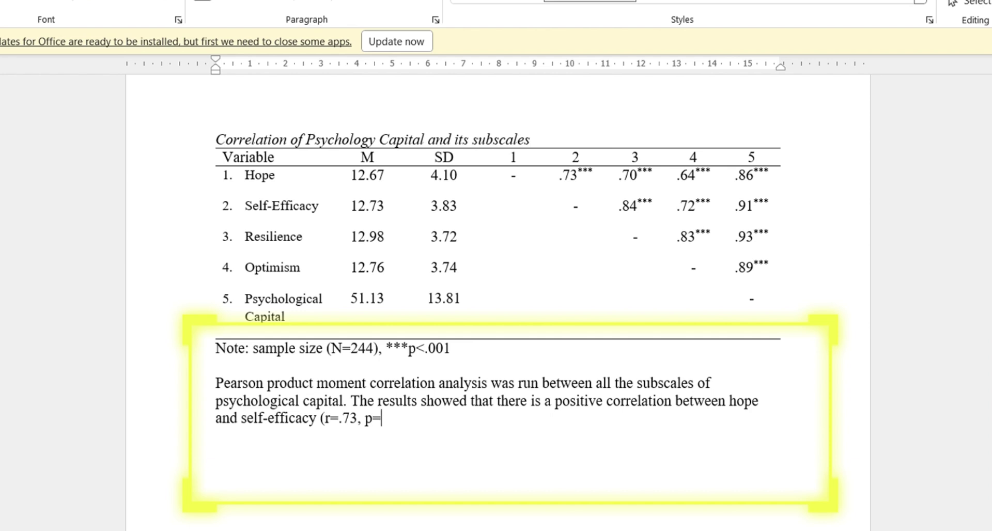
text(.000)
key(Left)
key(Left)
key(Left)
key(Left)
key(shift+Left)
text(<)
key(End)
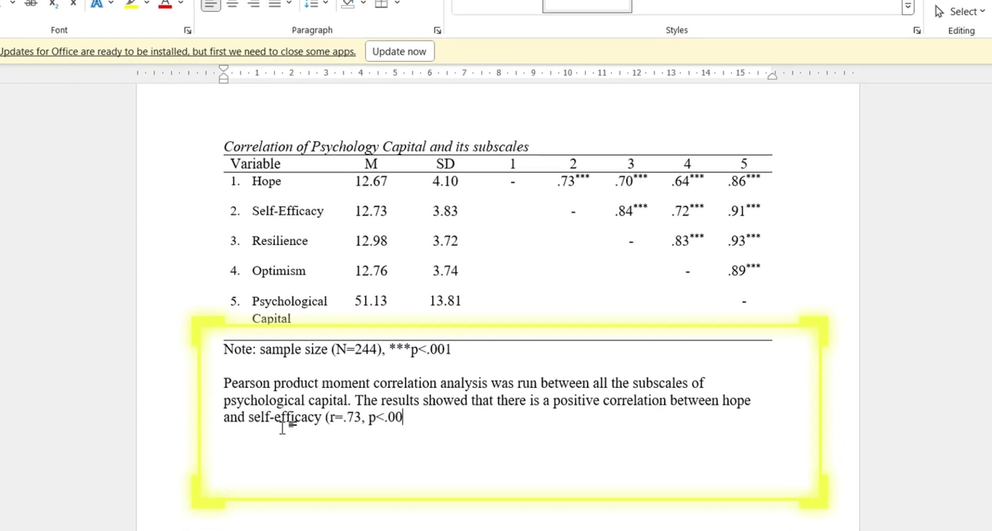
text(1))
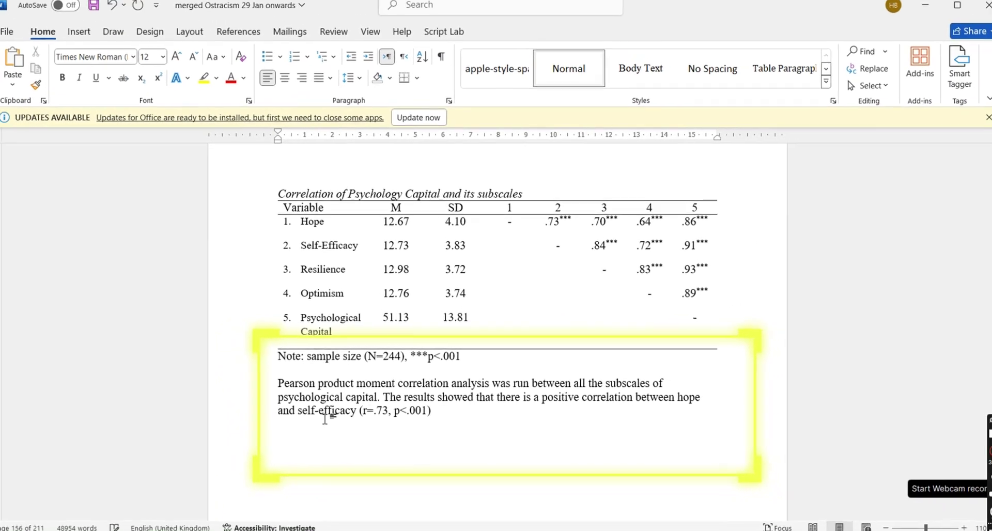
Add a comma after the hope and self-efficacy finding in the interpretation paragraph.
text(,)
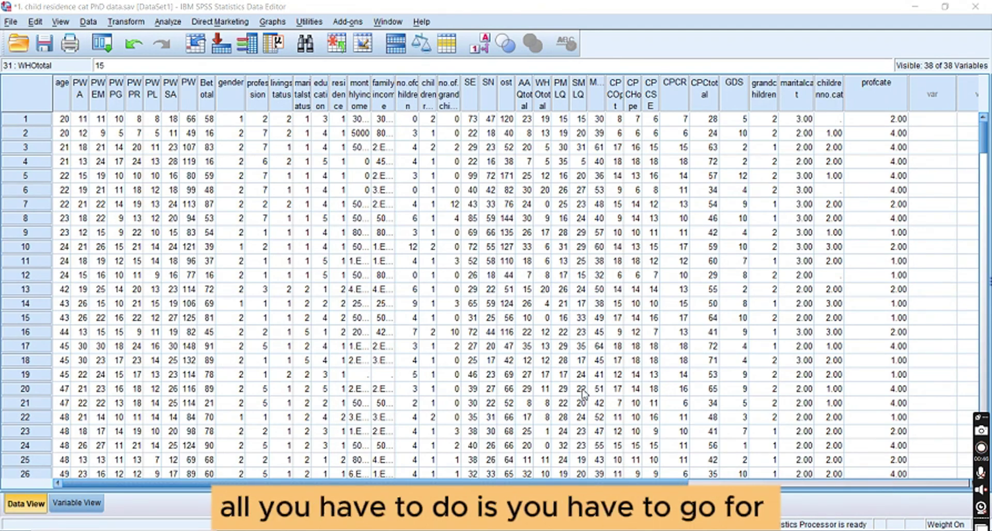
Set up a file split in the SPSS dataset that organizes output by groups.
click(91, 22)
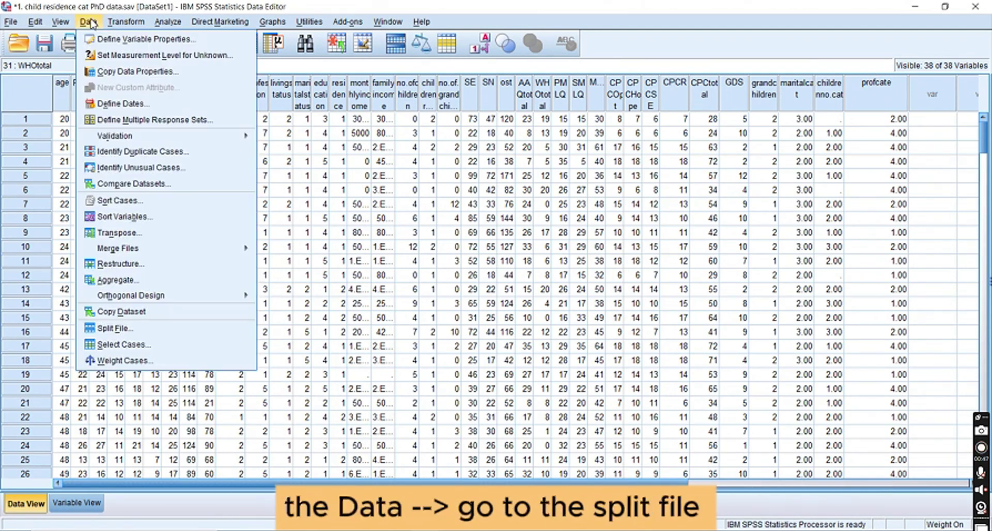
click(115, 328)
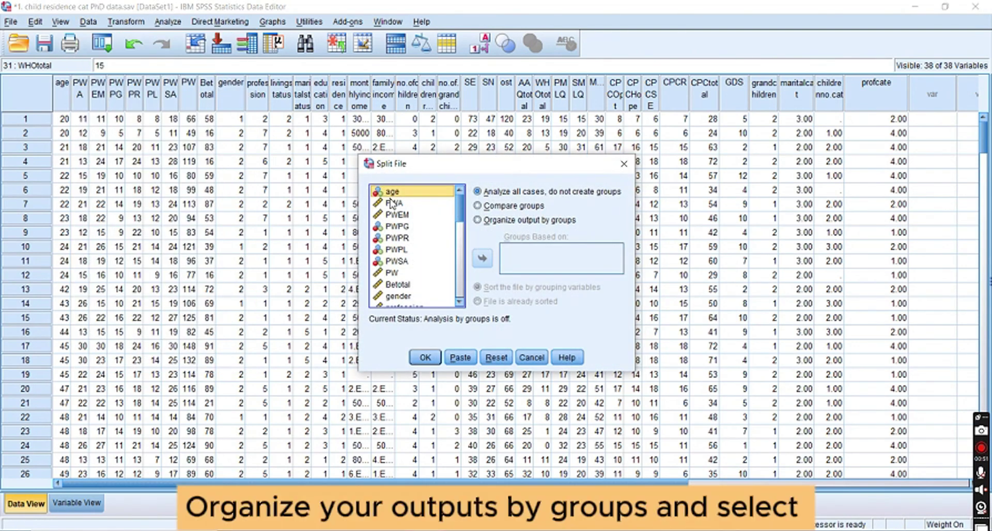
click(506, 223)
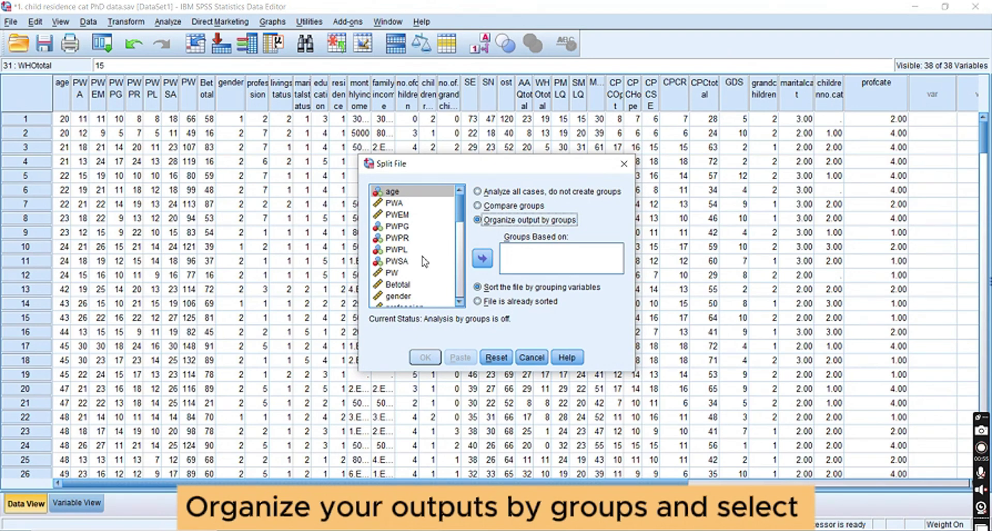
Use gender as the grouping variable, apply the file split and select its log entry in the output.
drag(462, 212, 468, 253)
click(400, 242)
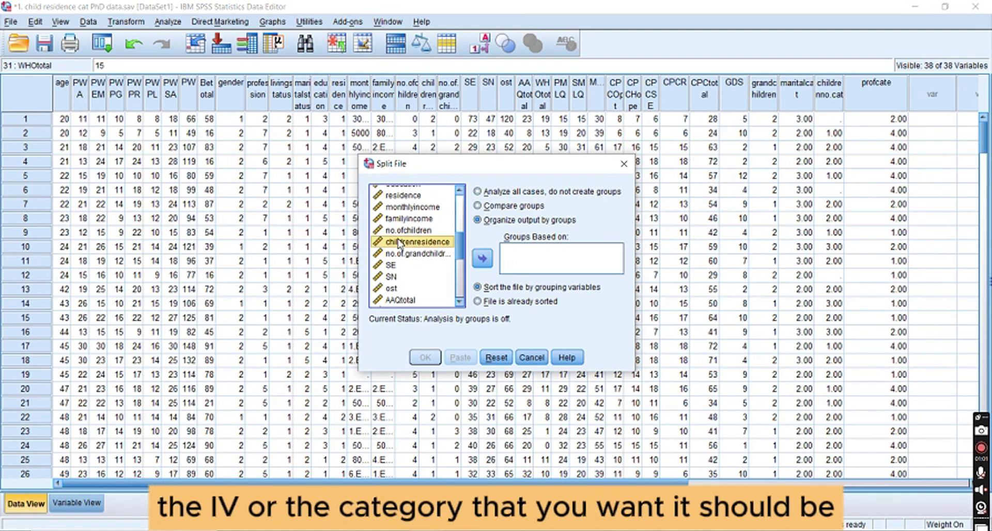
key(Up)
key(Up)
key(Up)
key(Up)
key(Up)
key(Up)
key(Up)
key(Up)
key(Down)
key(Down)
key(Down)
key(Down)
key(Down)
key(Down)
key(Down)
key(Down)
key(Down)
key(Down)
key(Down)
key(Down)
key(Down)
key(Down)
key(Down)
key(Down)
key(Down)
key(Down)
key(Down)
key(Down)
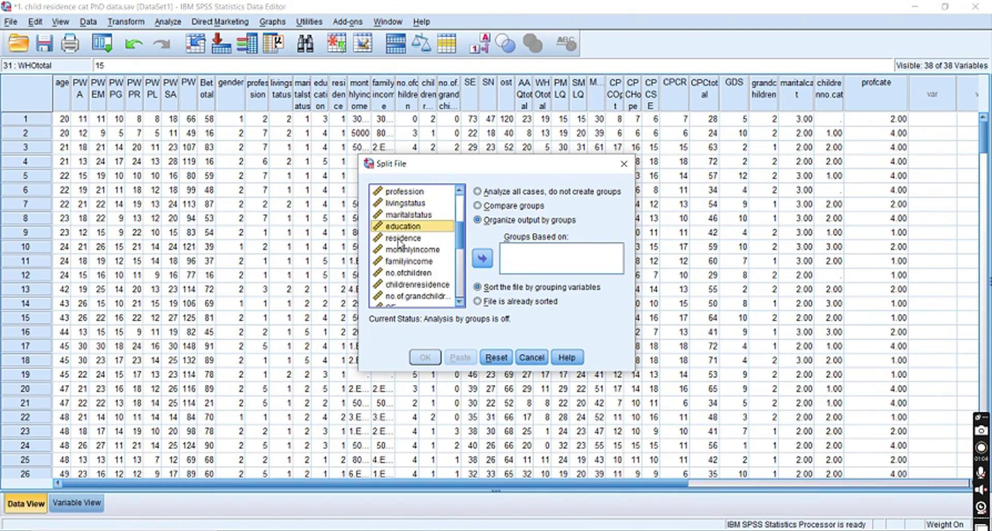
key(Up)
key(Up)
key(Up)
key(Up)
key(Up)
key(Up)
key(Up)
key(Up)
key(Up)
key(Up)
key(Up)
key(Up)
key(Up)
key(Up)
key(Up)
key(Up)
key(Up)
key(Up)
key(Up)
key(Up)
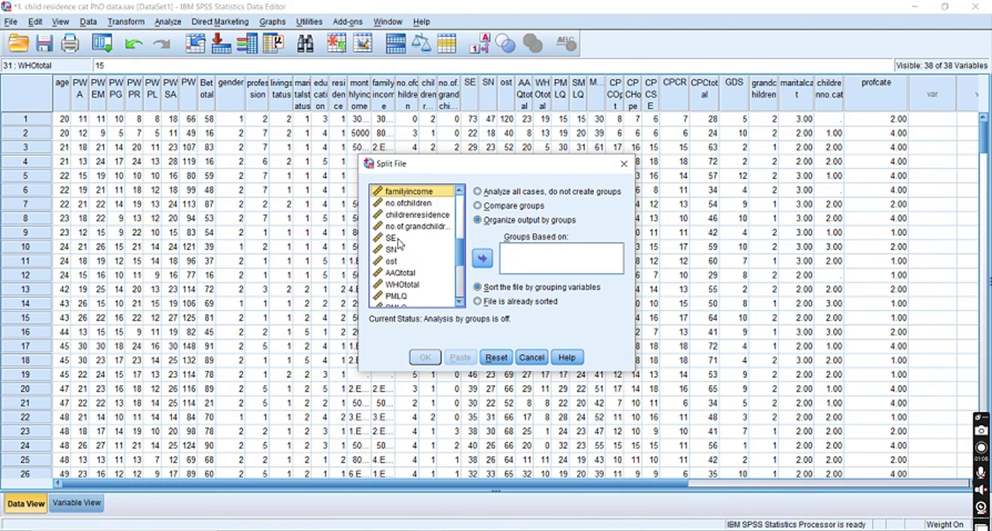
key(Up)
key(Up)
key(Up)
key(Down)
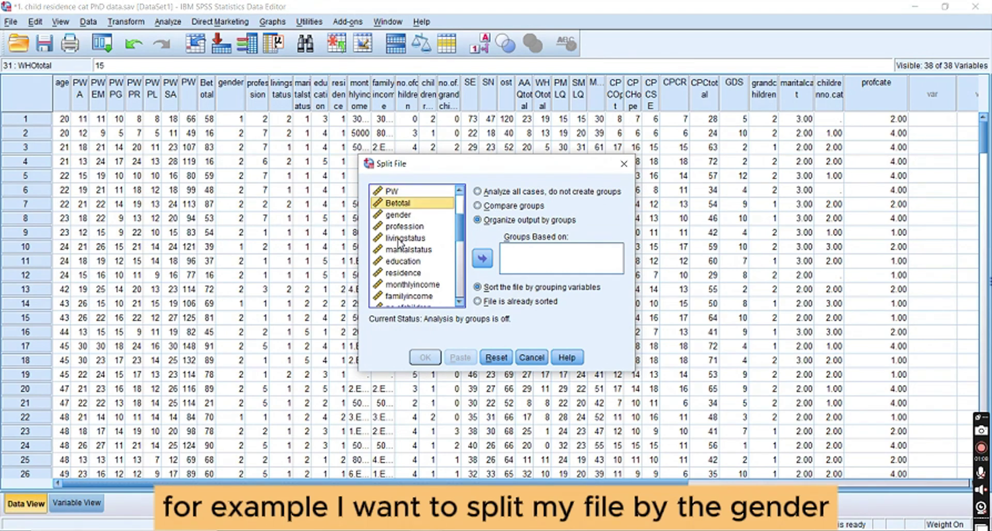
key(Down)
click(483, 257)
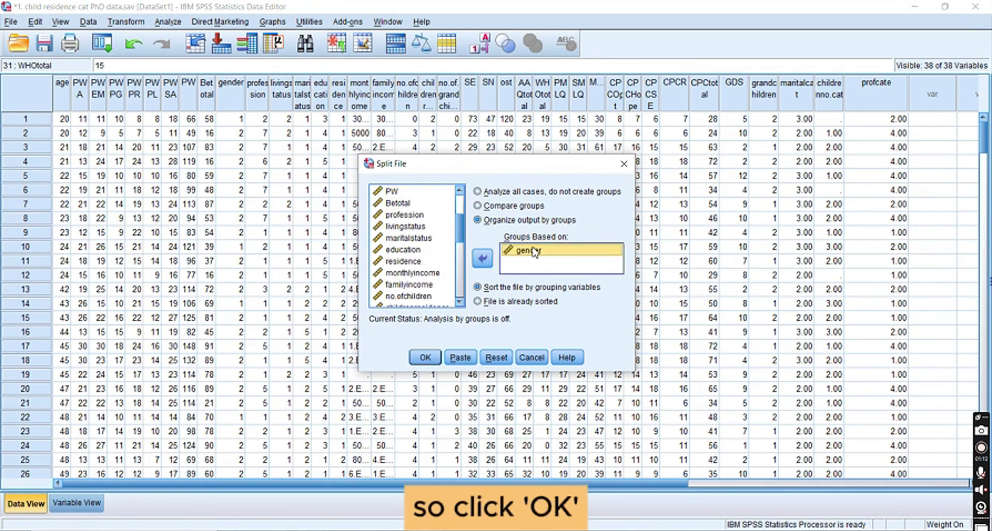
click(424, 357)
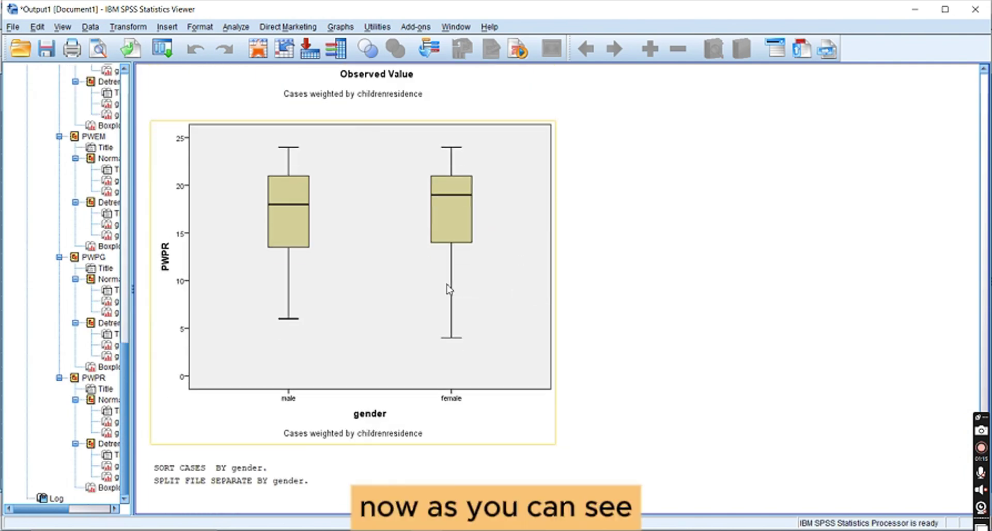
click(232, 479)
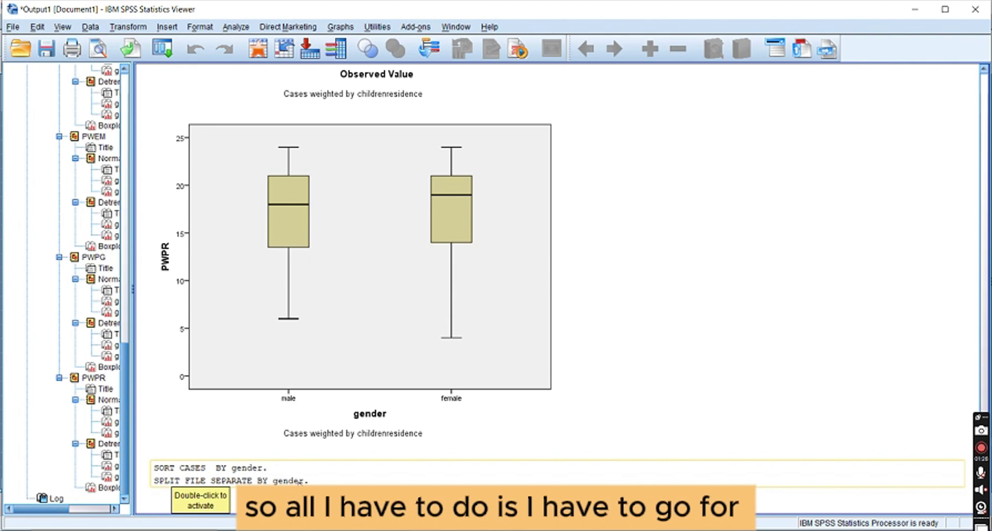
Return to the dataset and open the Bivariate Correlations setup.
key(alt+Tab)
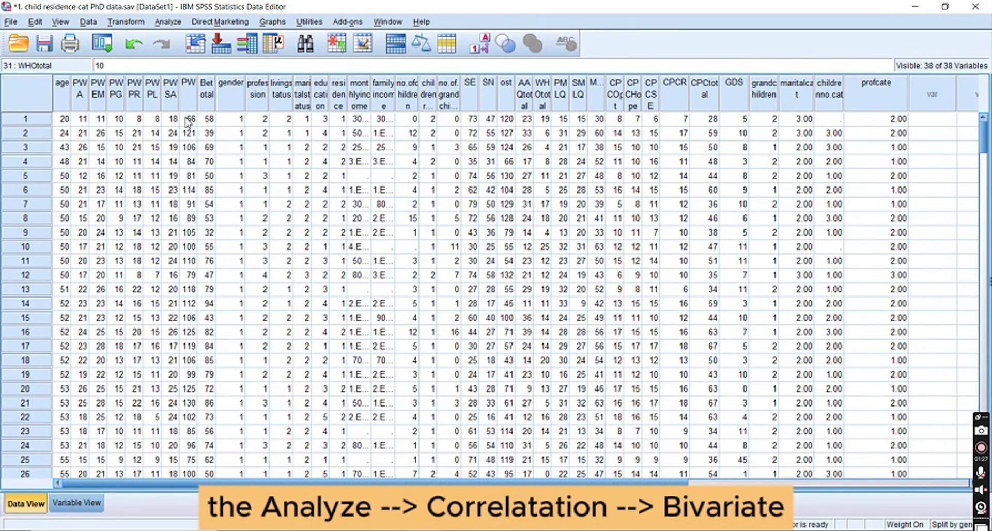
click(166, 23)
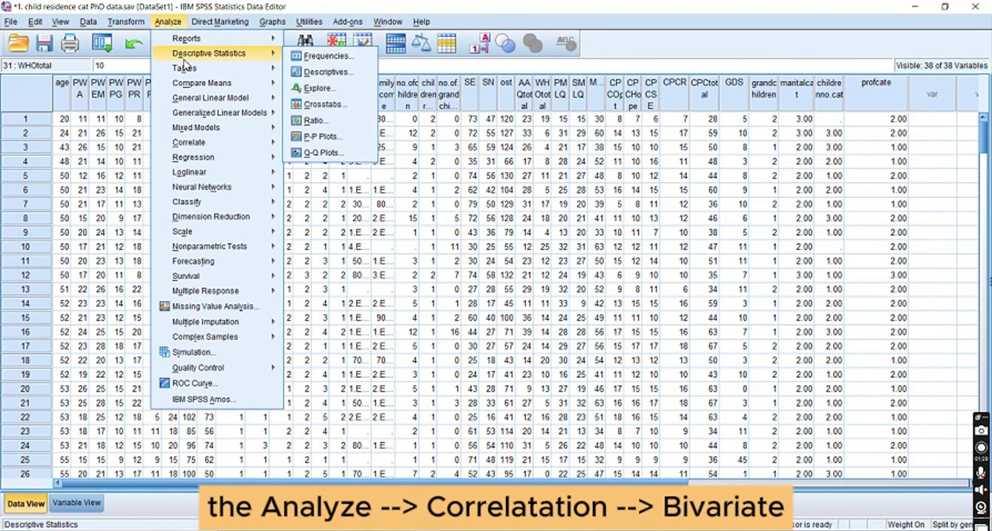
mouse_move(278, 147)
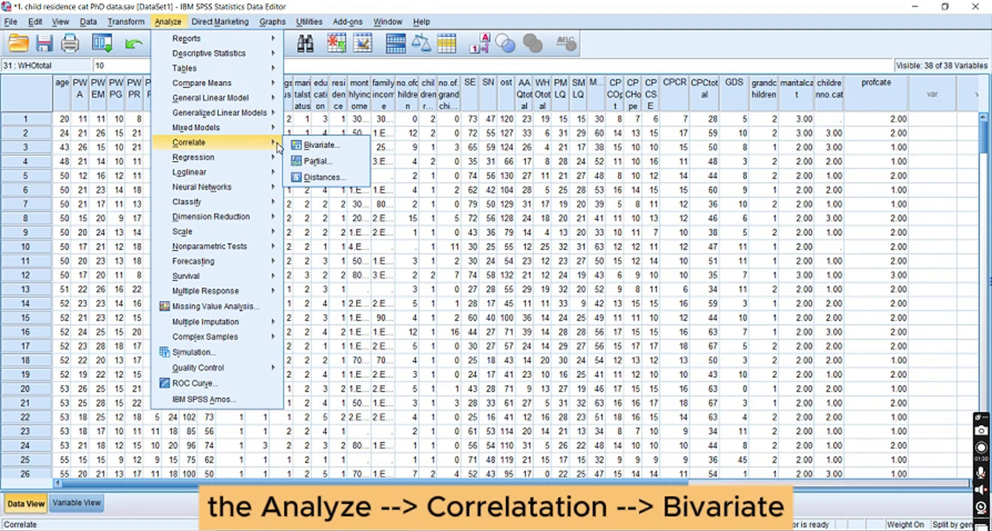
click(320, 145)
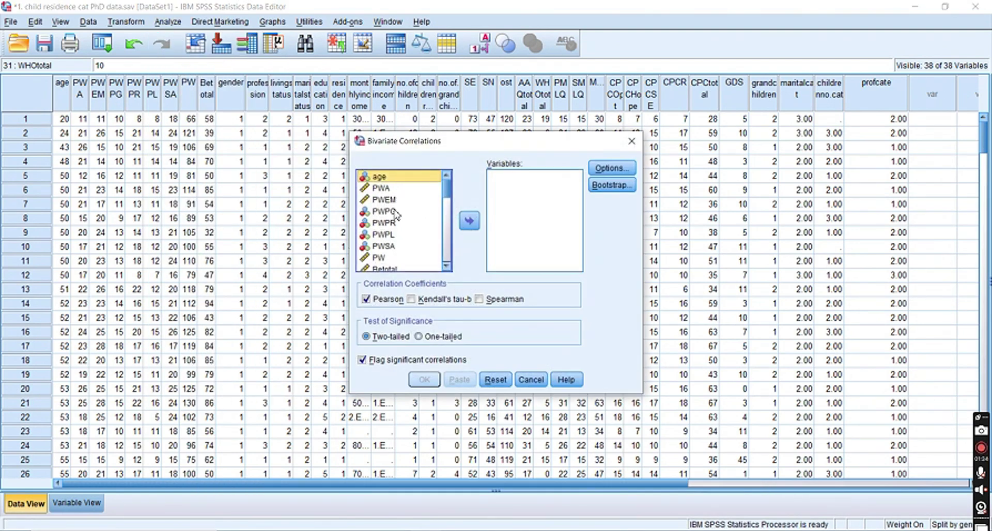
Add the variables PWA, PWEM, PWPG, PWPR, PWPL, PWSA, PW and Betotal and run the bivariate correlation.
click(383, 189)
key(shift+Down)
key(shift+Down)
key(shift+Down)
key(shift+Down)
key(shift+Down)
key(shift+Down)
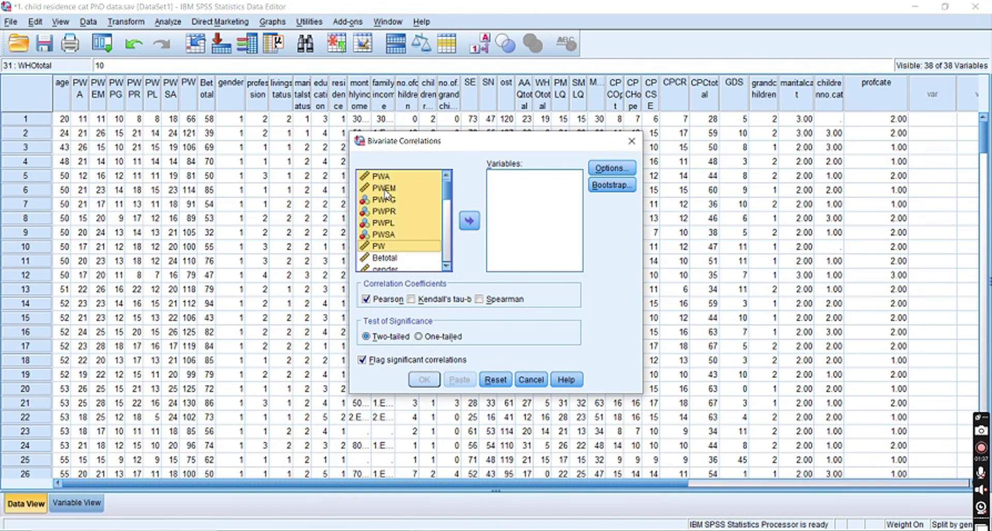
key(shift+Down)
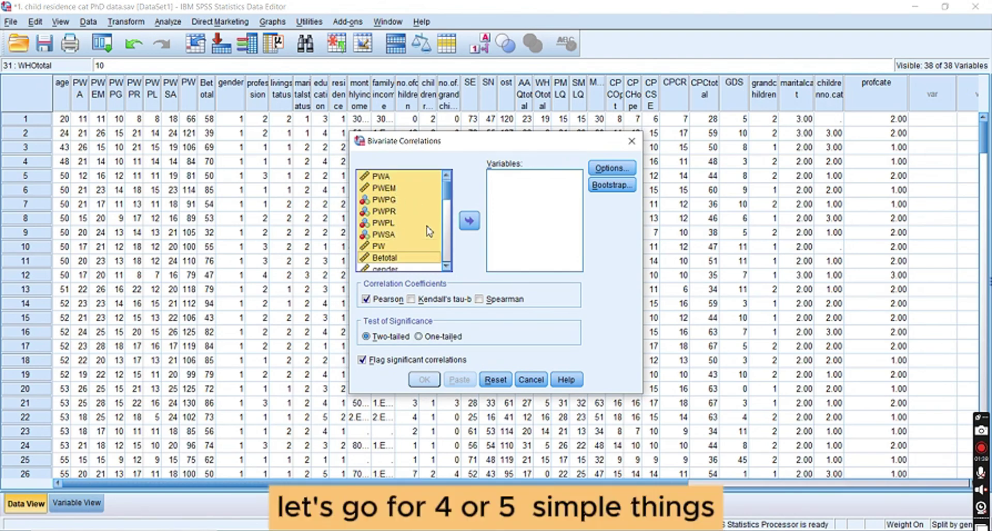
click(469, 221)
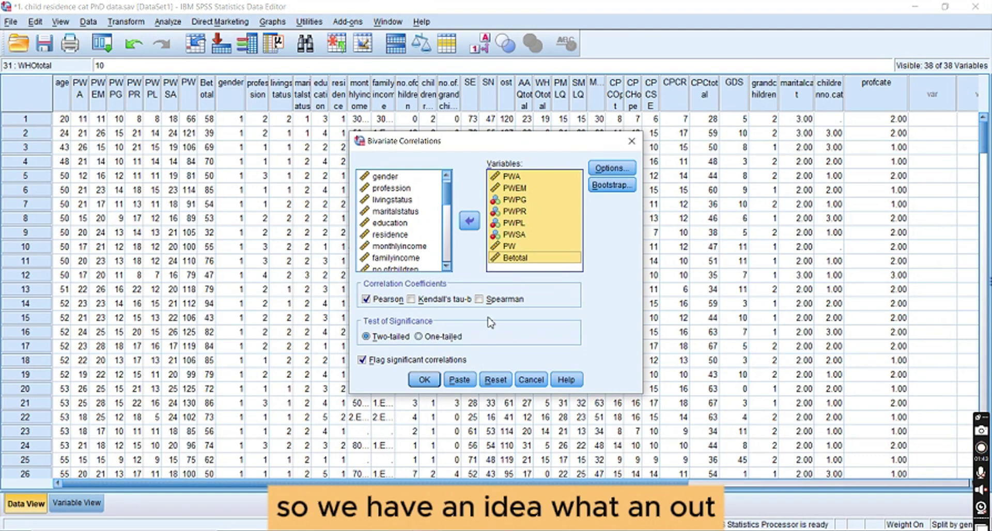
click(419, 382)
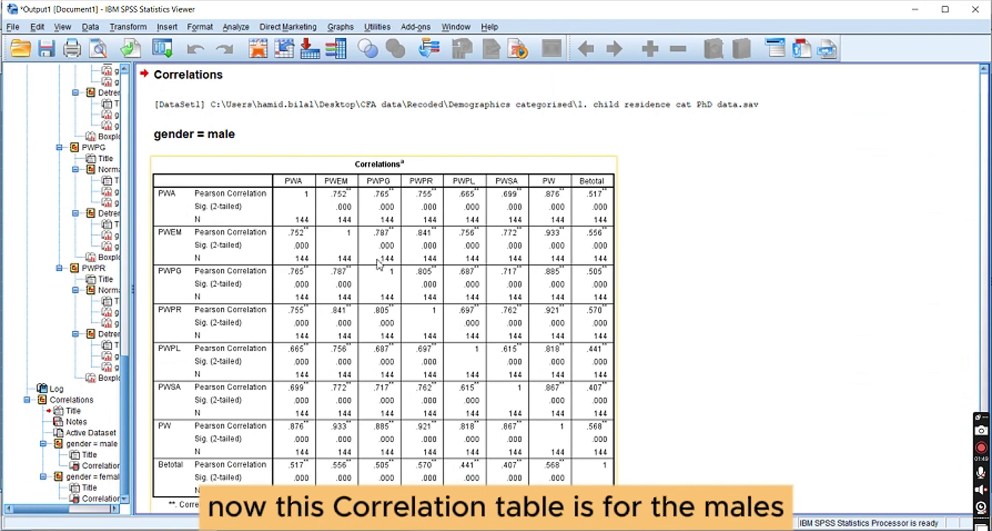
Compare the male and female correlation tables in the output, including the sample size of each group.
click(173, 195)
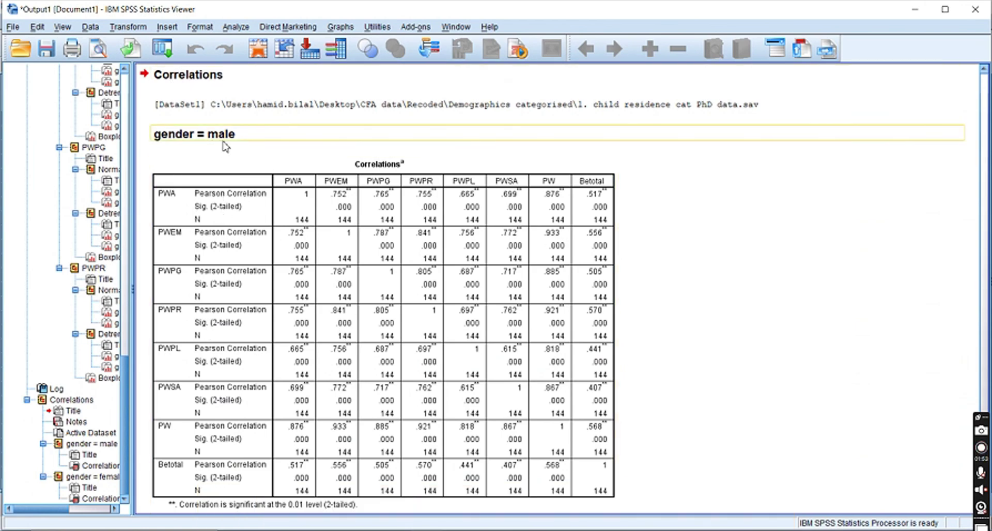
scroll(305, 155, down, 8)
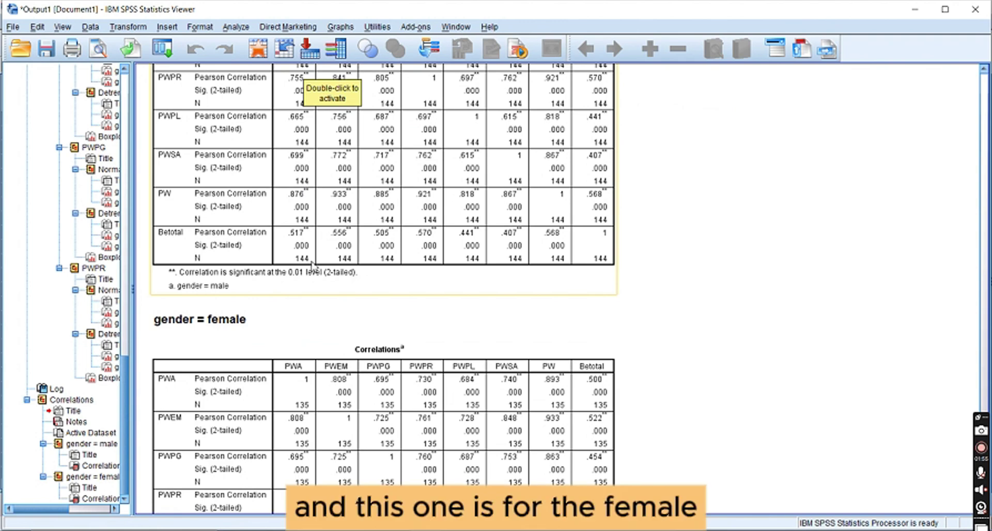
scroll(312, 265, down, 3)
scroll(312, 265, down, 2)
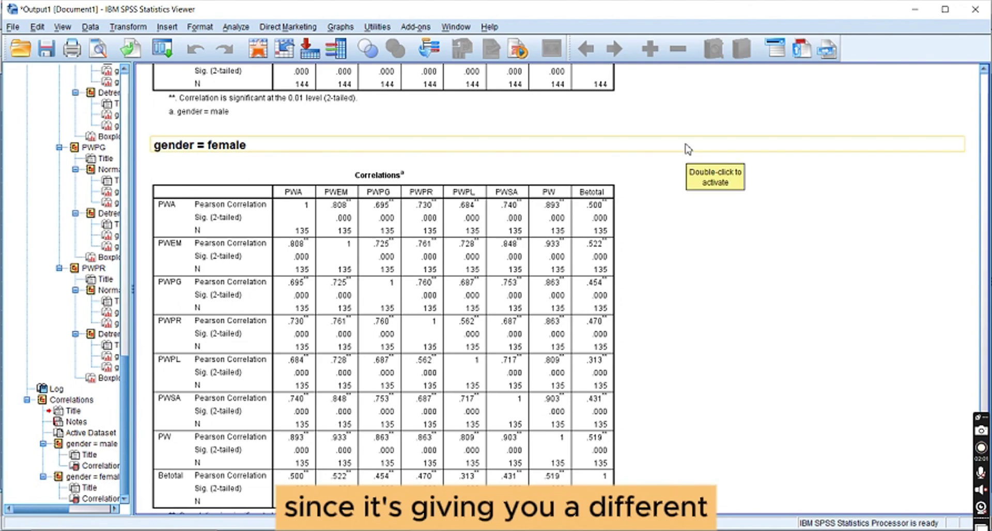
scroll(686, 148, up, 3)
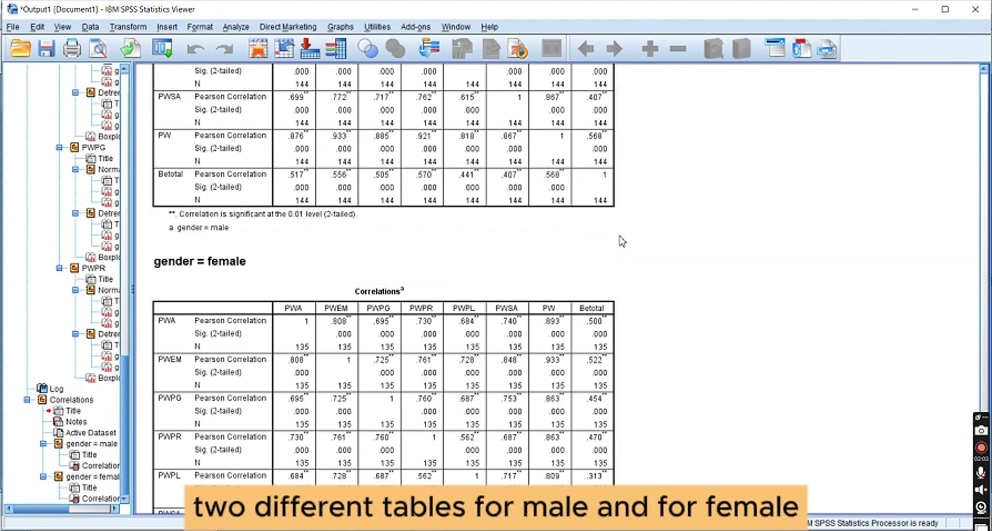
scroll(621, 240, up, 6)
scroll(621, 240, up, 1)
scroll(622, 241, down, 11)
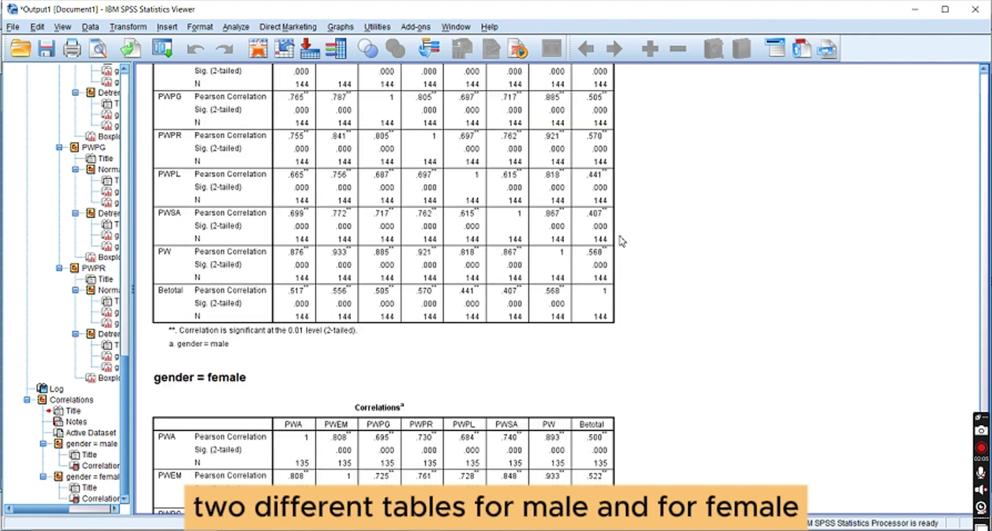
scroll(347, 325, up, 6)
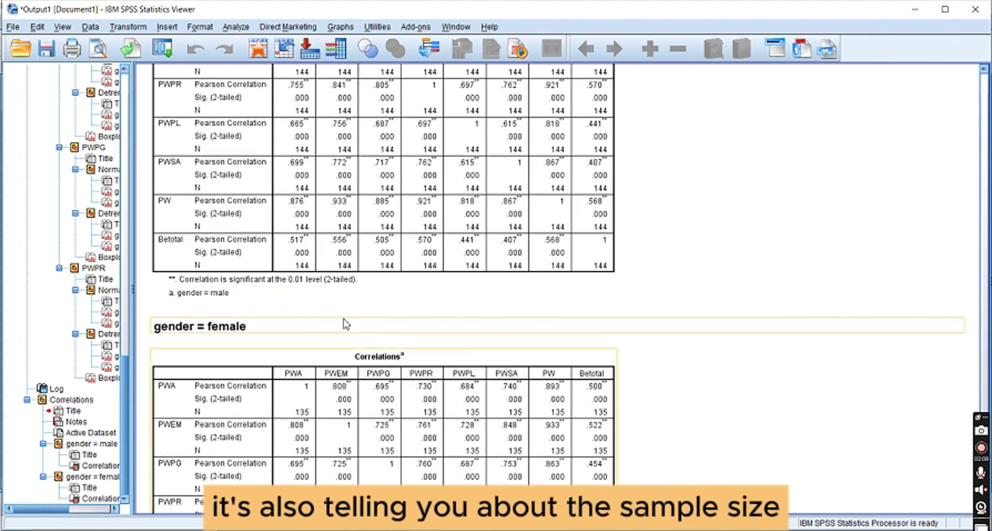
scroll(259, 176, up, 5)
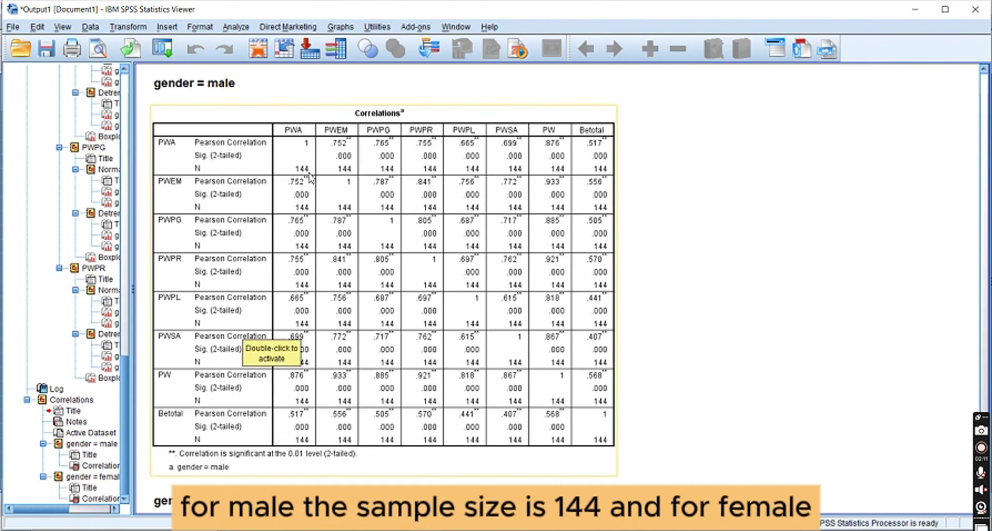
scroll(308, 177, down, 10)
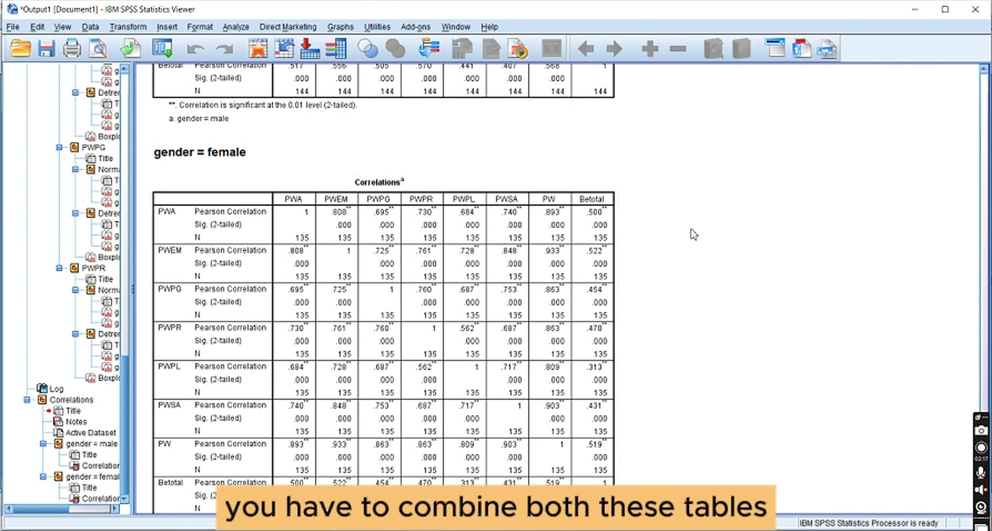
Switch to the gender-wise correlation table in the Word thesis and enlarge it with the Windows Magnifier.
key(alt+Tab)
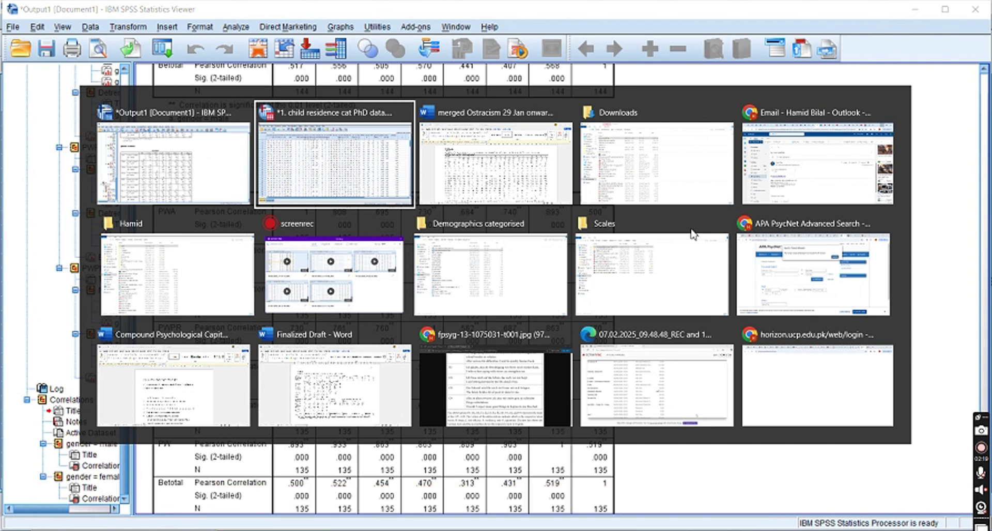
key(alt+Tab)
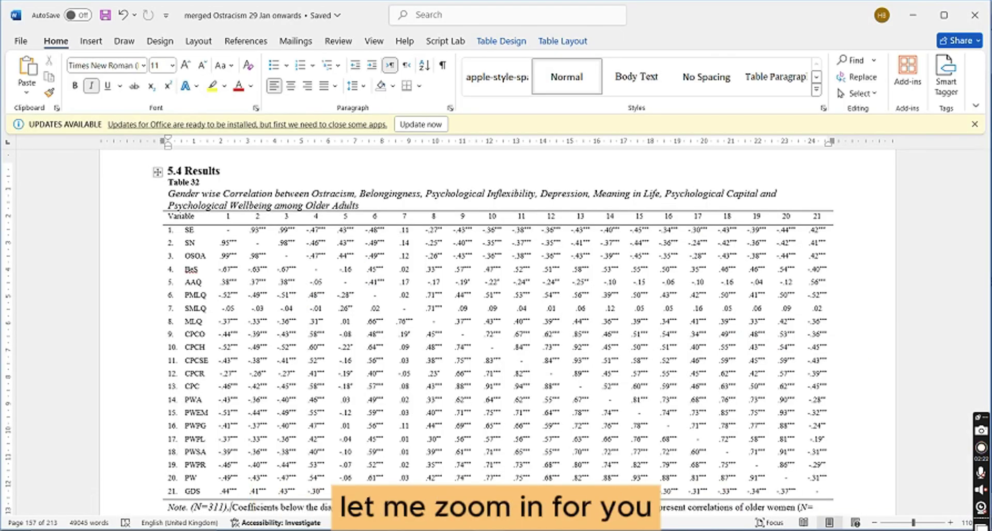
click(233, 530)
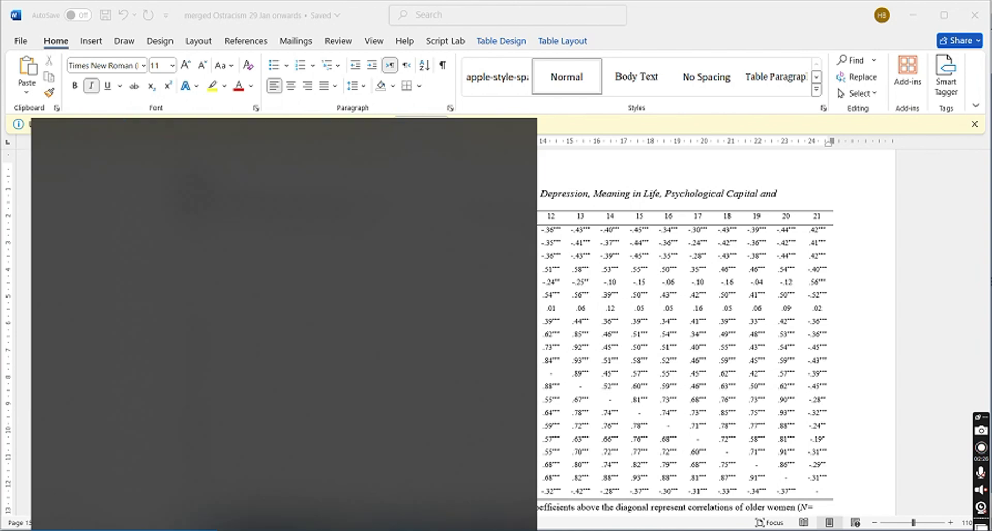
text(magn)
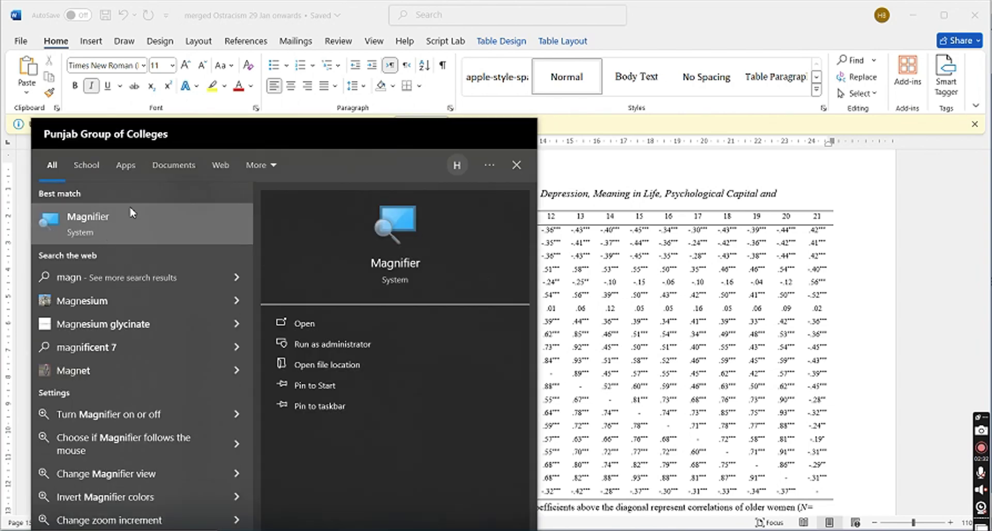
click(106, 228)
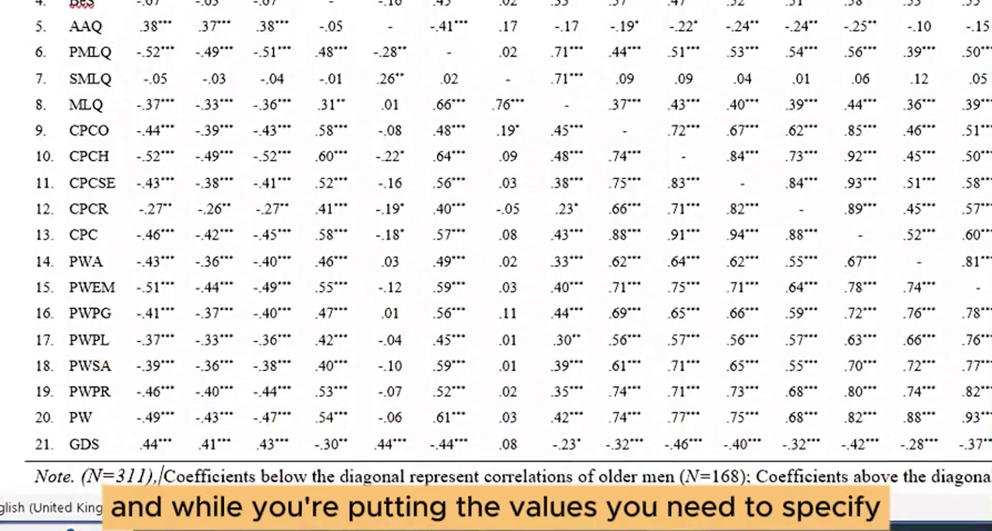
Examine the table note on coefficients below and above the diagonal, and the matching values in Table 32.
scroll(415, 382, down, 5)
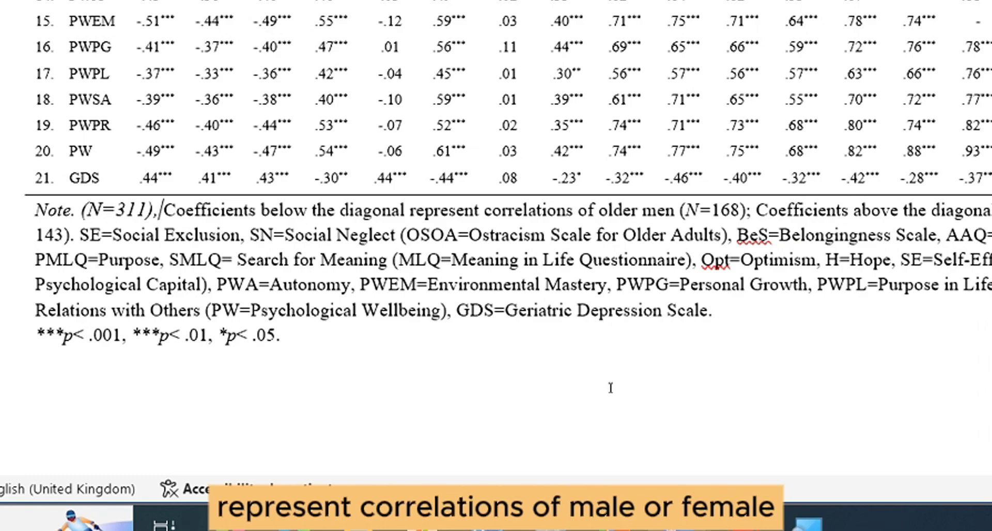
scroll(451, 383, up, 1)
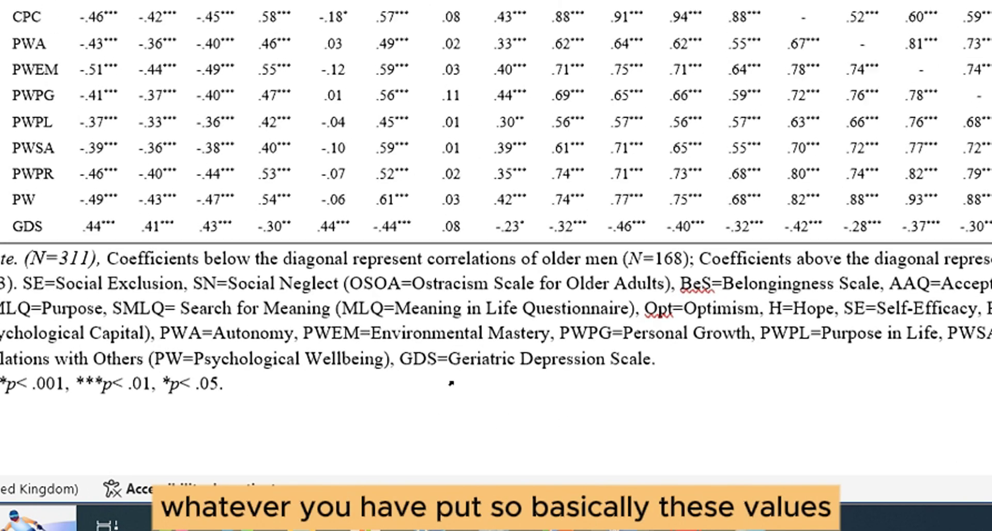
scroll(451, 382, up, 10)
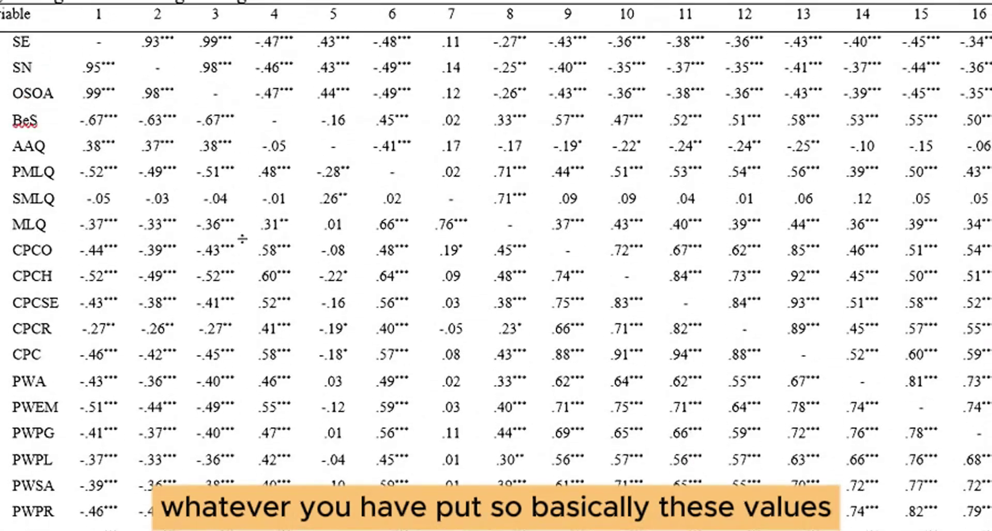
Review the coefficients above the diagonal in Table 32, reset the Magnifier to 100% and close it.
scroll(374, 392, down, 1)
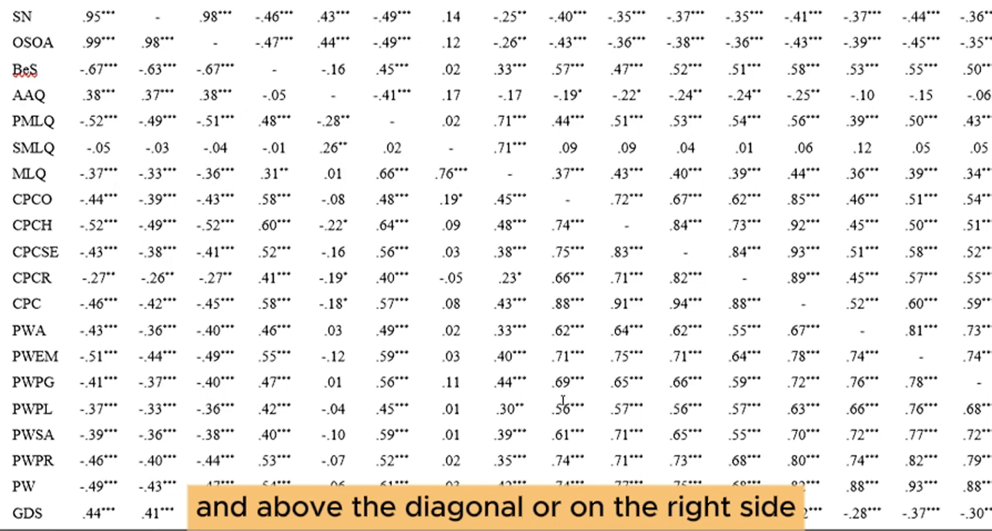
scroll(561, 401, up, 3)
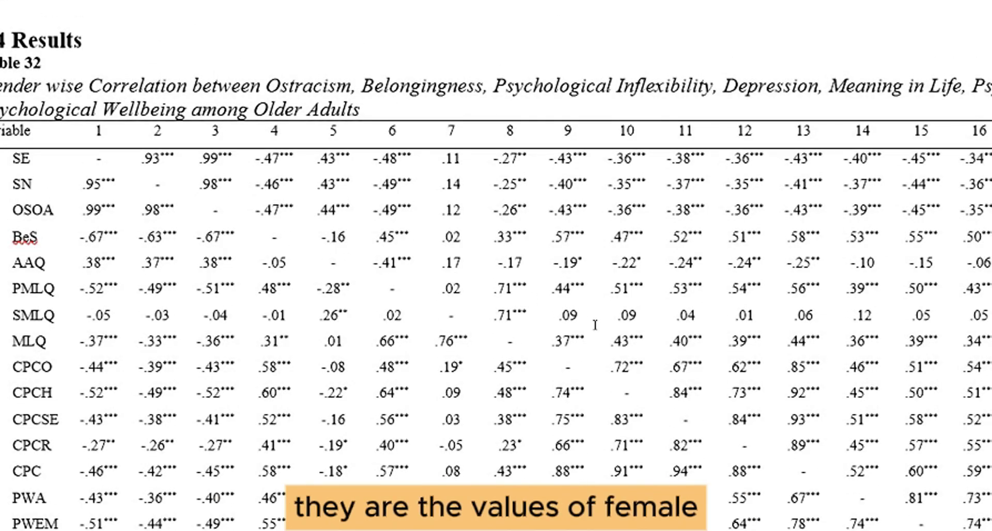
scroll(642, 320, right, 2)
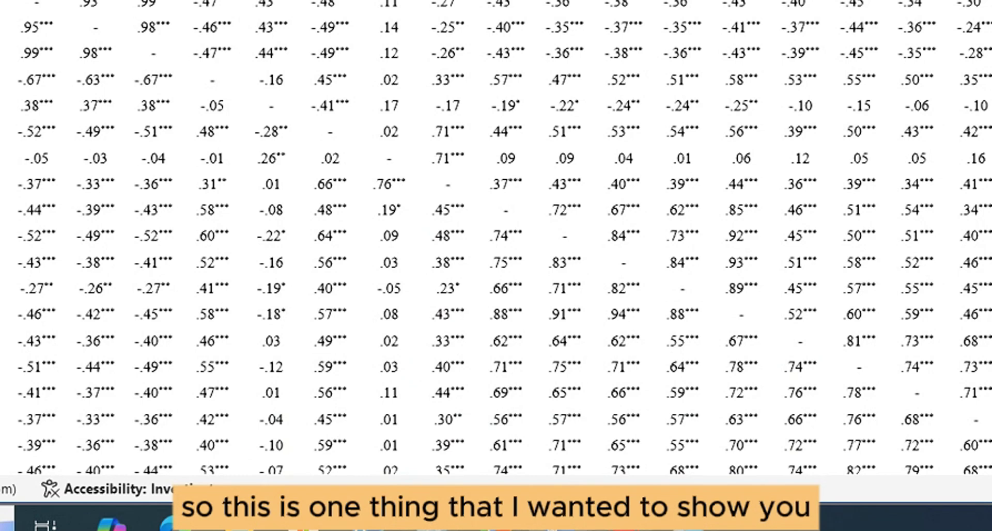
mouse_move(688, 522)
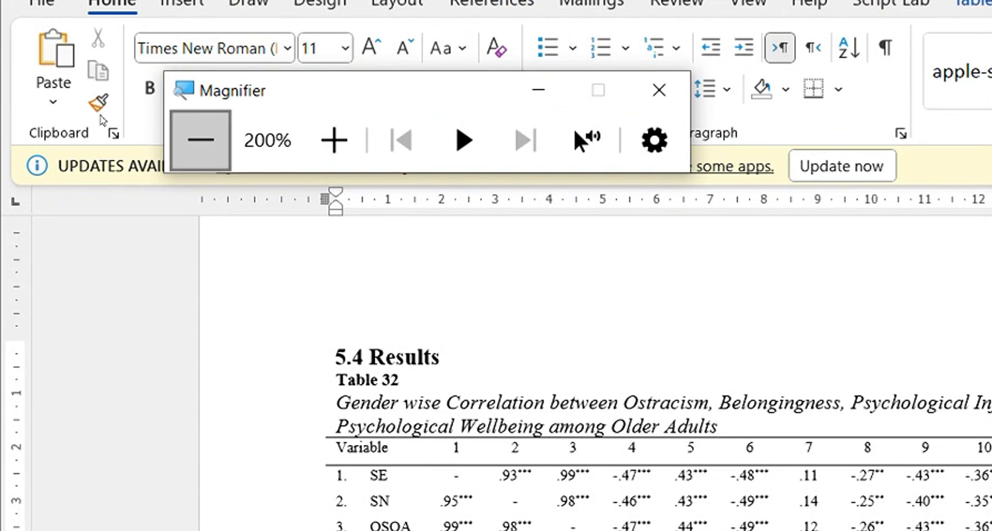
click(201, 139)
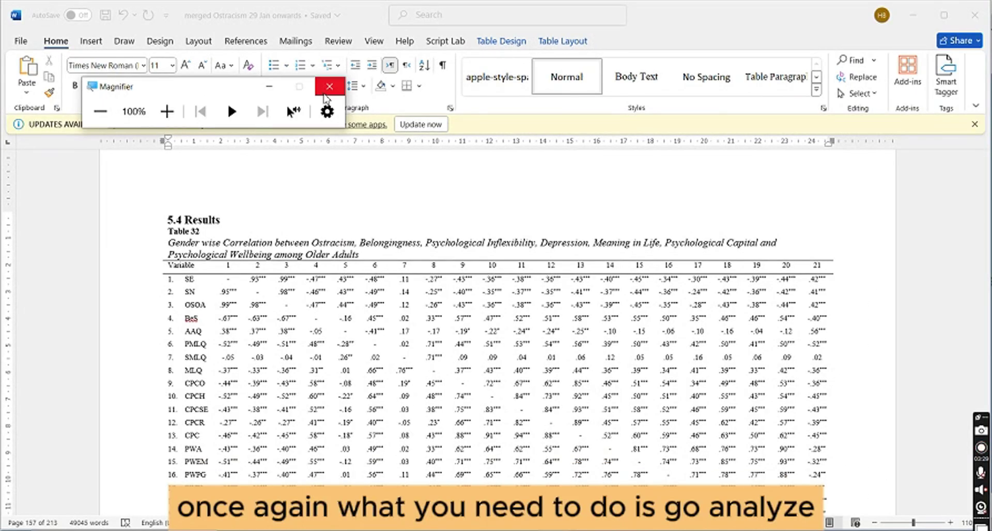
click(329, 86)
Examine the note below Table 32 and the written interpretation of the gender-wise correlations that follows it.
scroll(479, 281, down, 2)
scroll(479, 280, down, 5)
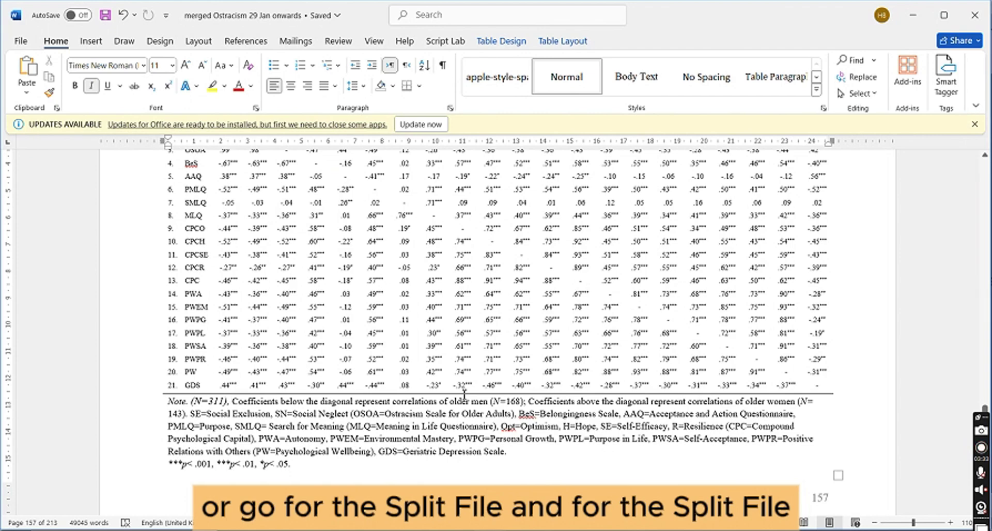
scroll(464, 394, down, 10)
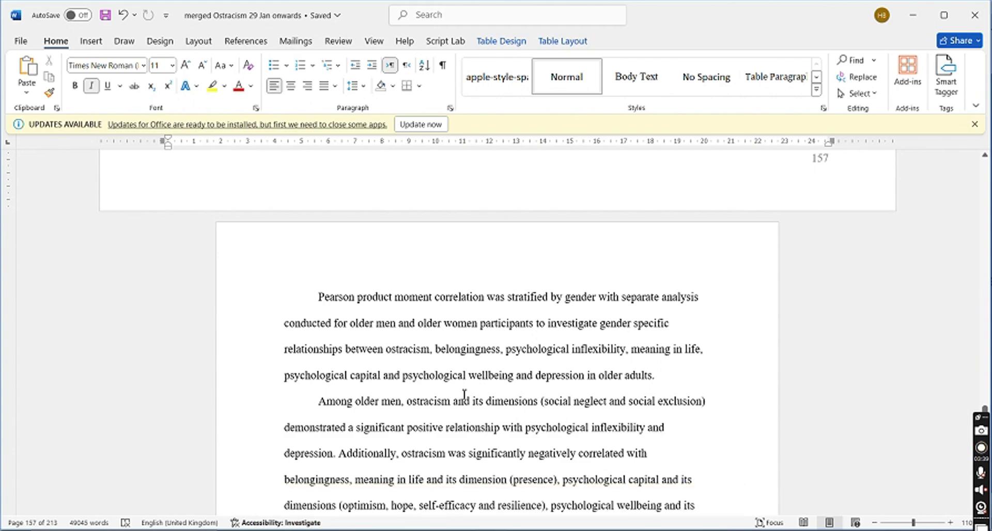
scroll(464, 395, down, 3)
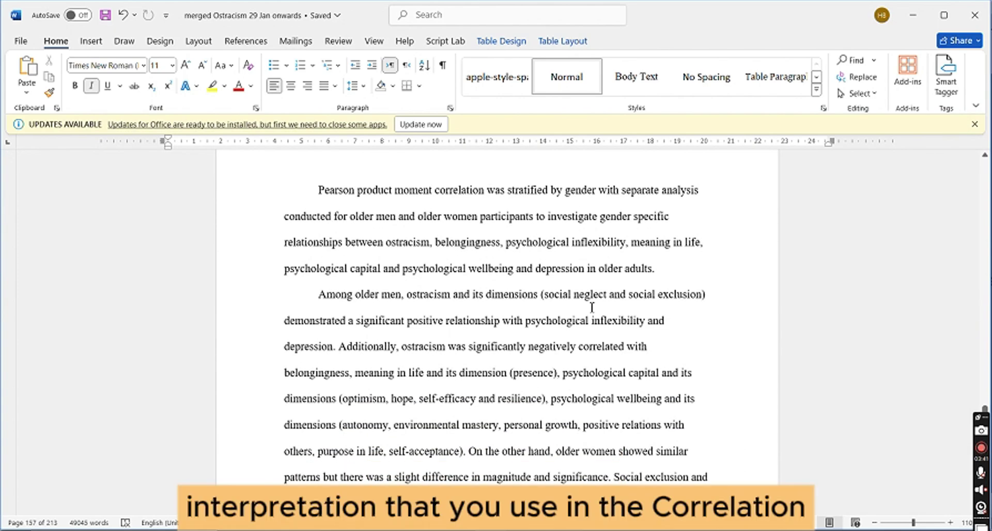
scroll(591, 307, up, 1)
scroll(591, 307, down, 9)
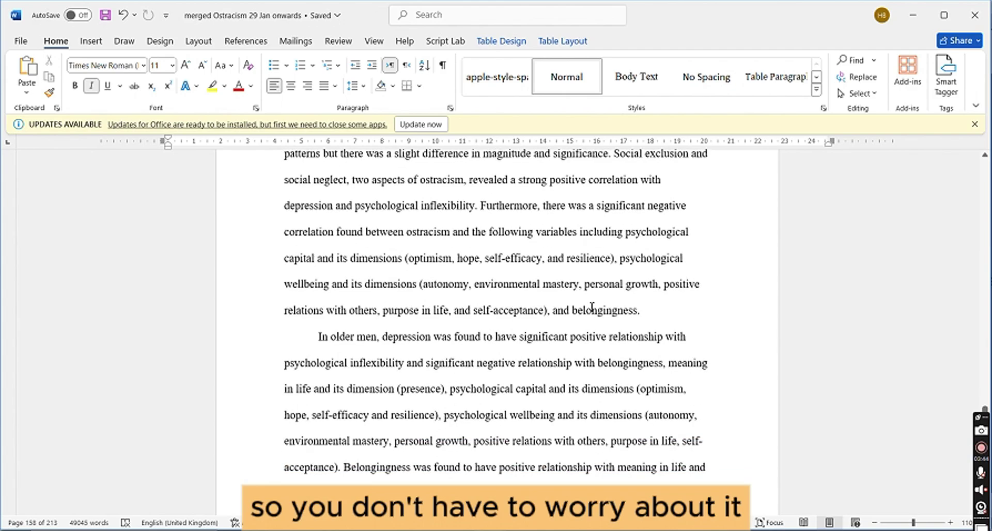
scroll(591, 307, up, 15)
scroll(591, 307, up, 6)
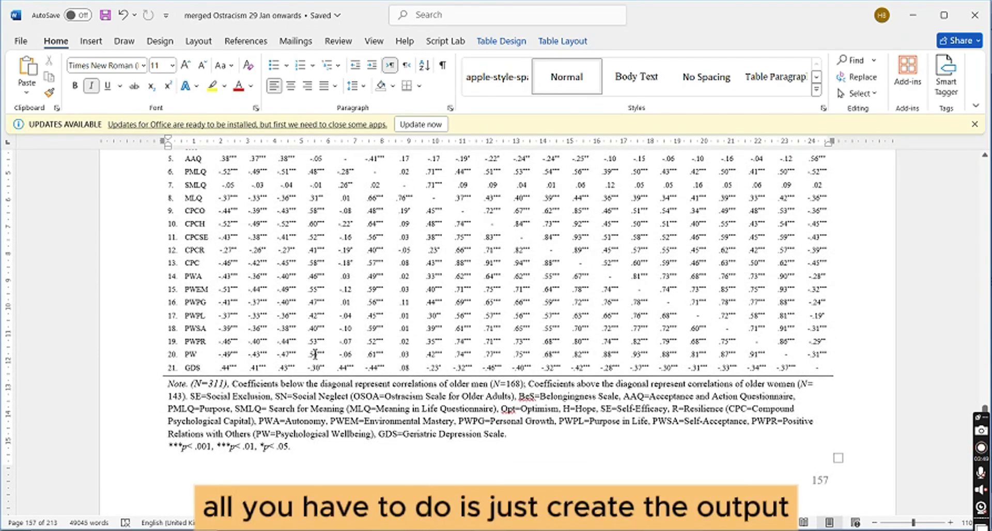
scroll(315, 355, up, 2)
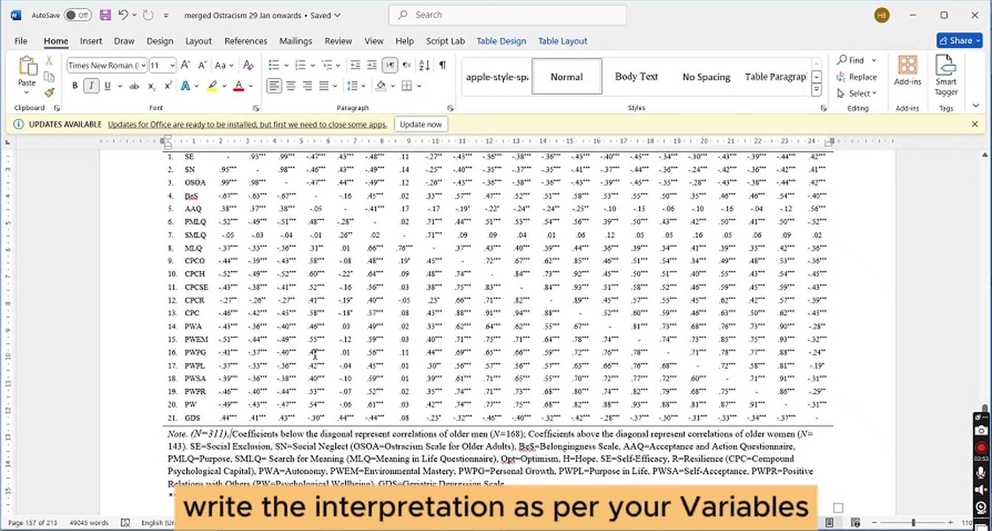
Switch to the SPSS output and turn off the gender split by setting Split File to analyze all cases without creating groups.
key(alt+Tab)
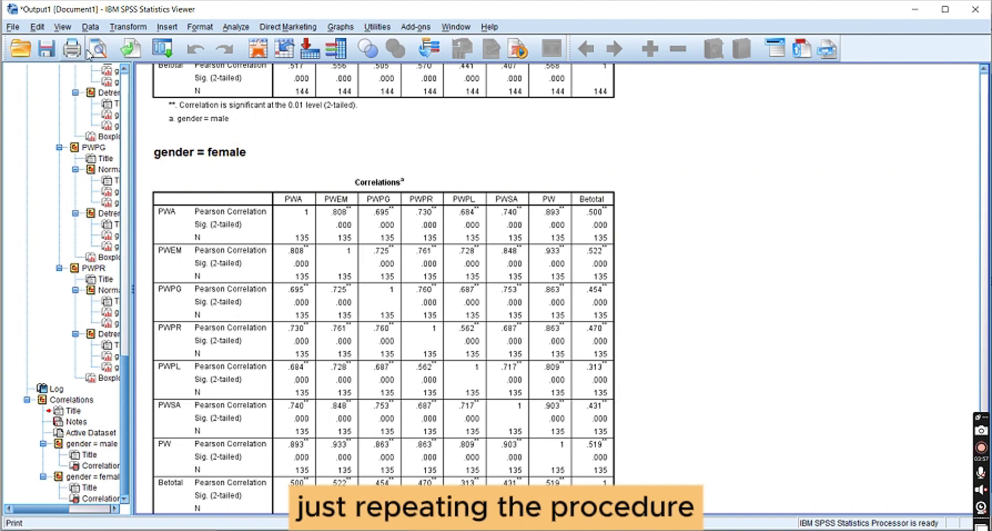
click(90, 27)
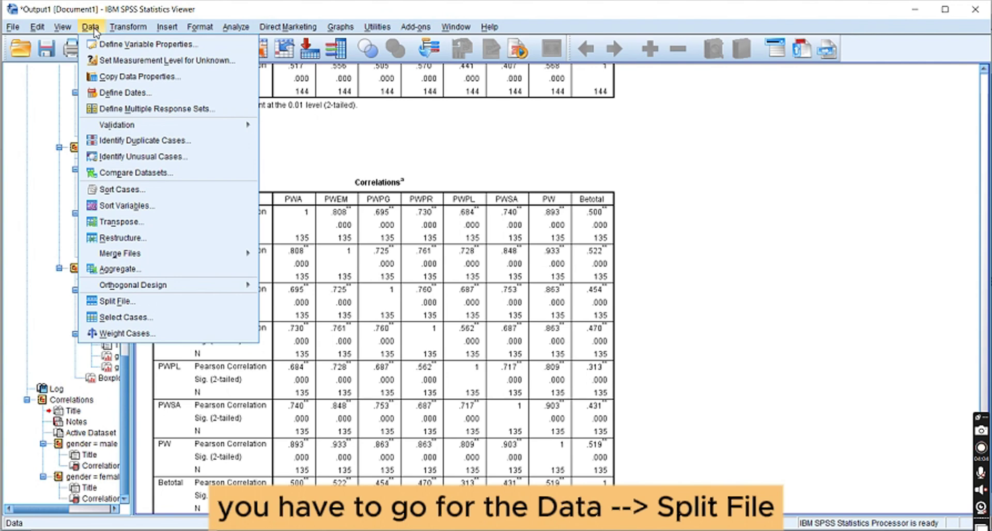
click(117, 302)
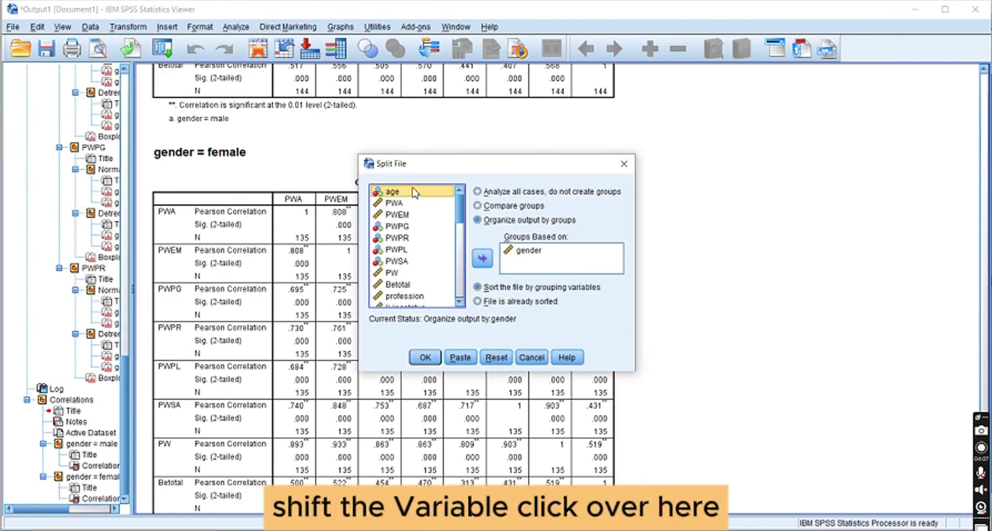
click(475, 221)
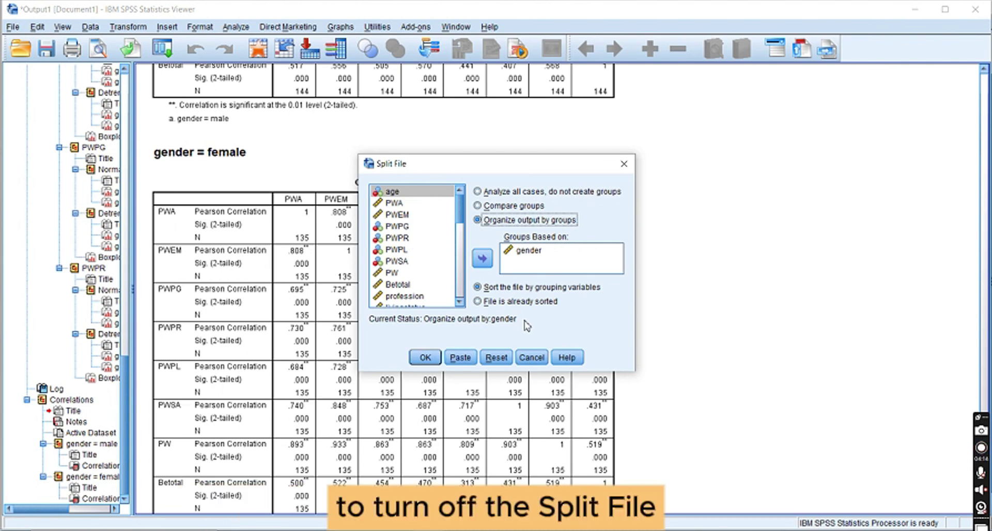
click(486, 196)
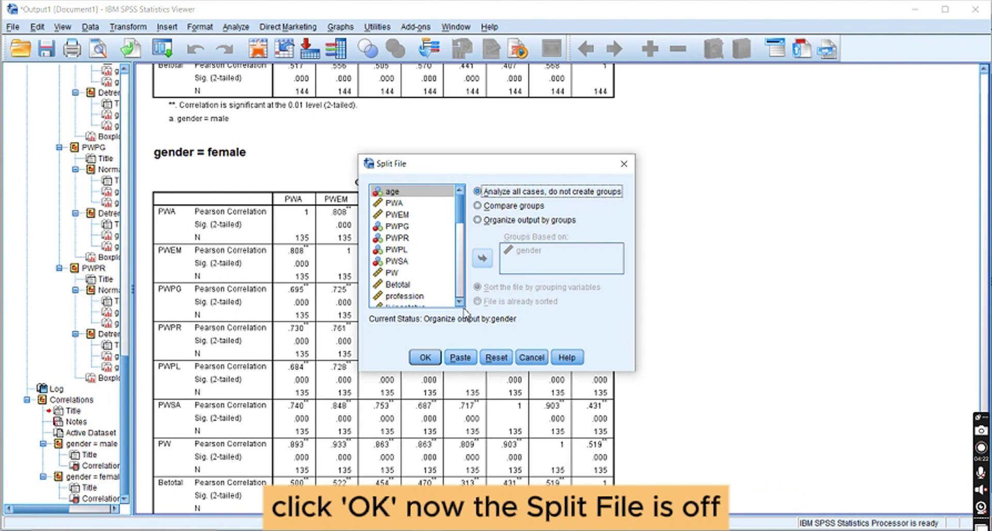
click(426, 357)
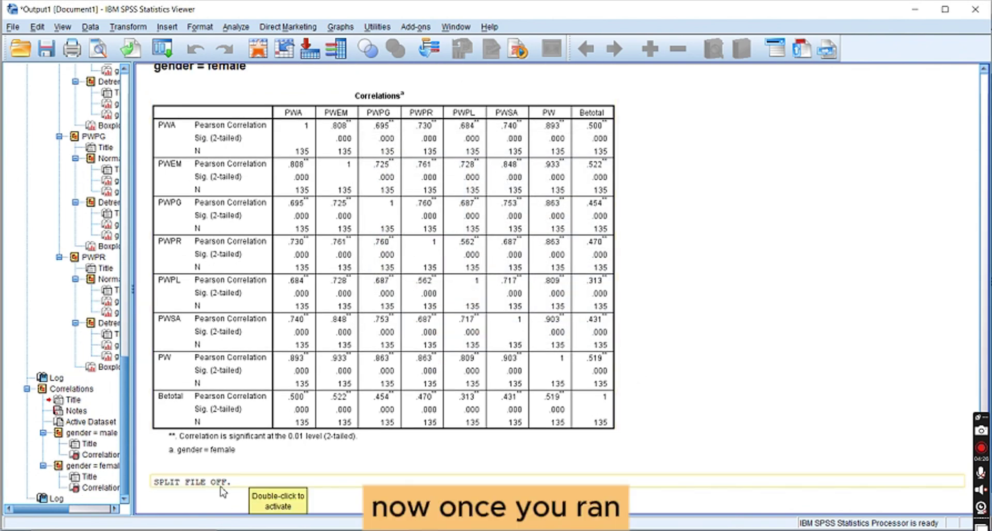
Rerun the two-tailed Pearson bivariate correlation on the same eight variables and check the output log and table for the split-file status.
click(231, 27)
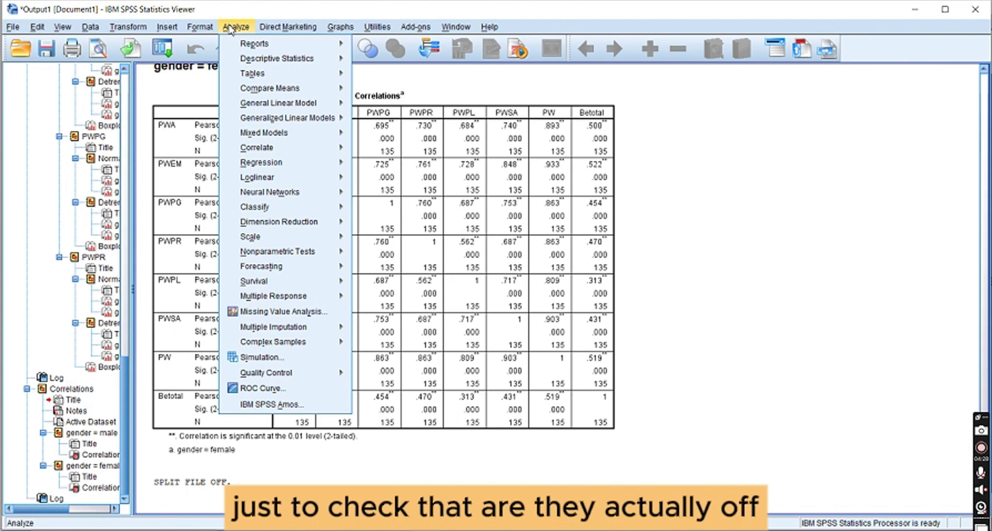
mouse_move(268, 149)
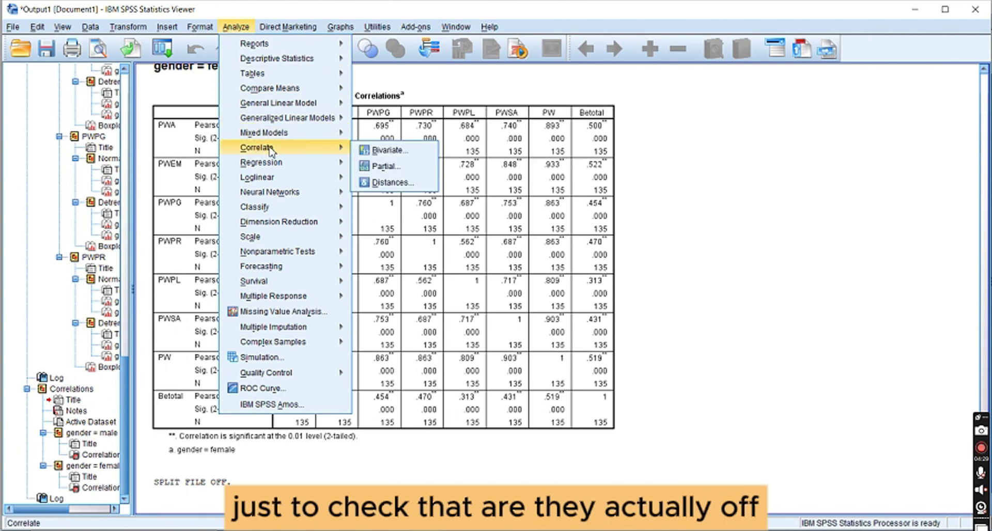
click(388, 150)
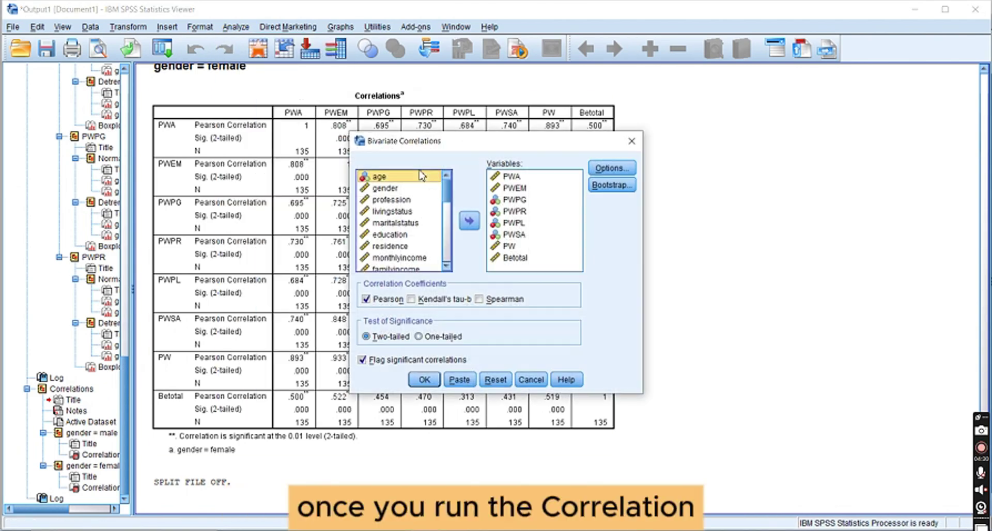
click(424, 381)
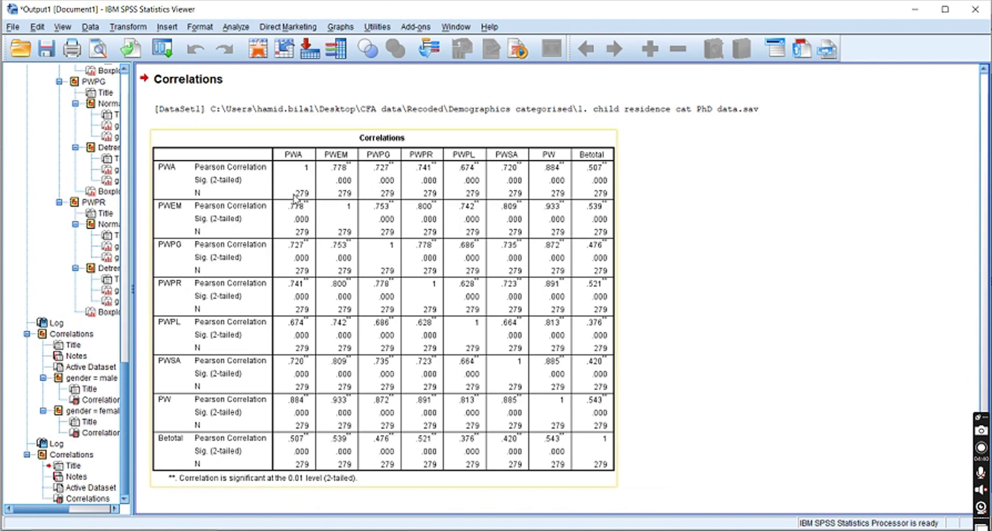
scroll(294, 196, up, 5)
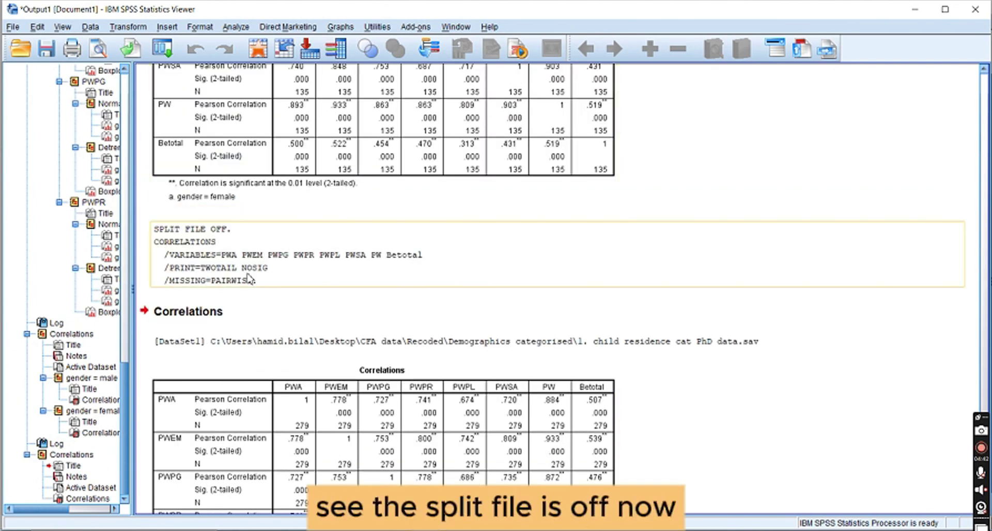
scroll(308, 324, down, 2)
scroll(308, 324, down, 4)
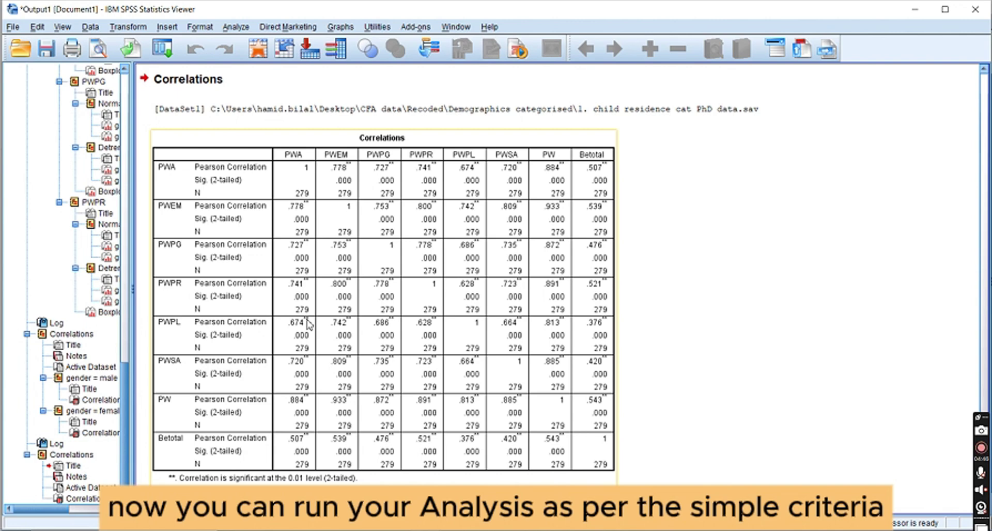
click(666, 382)
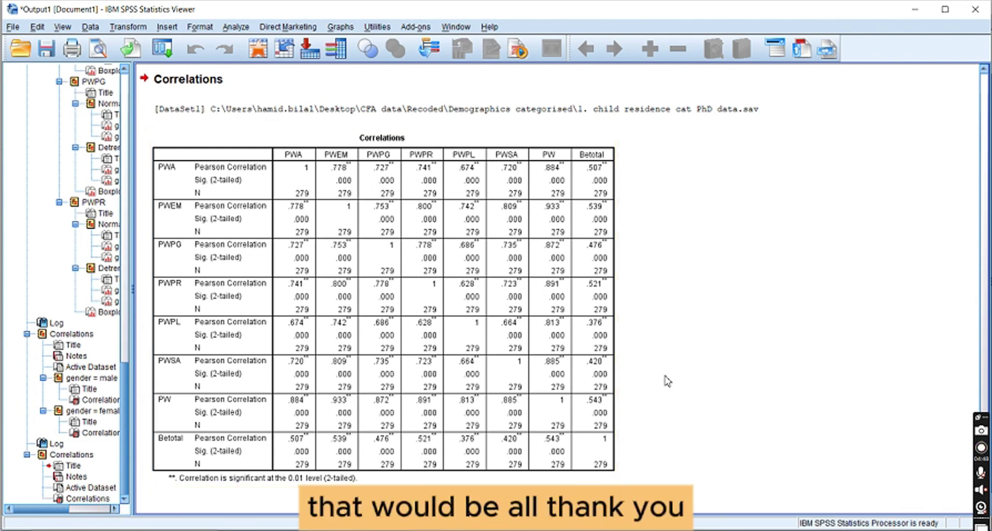